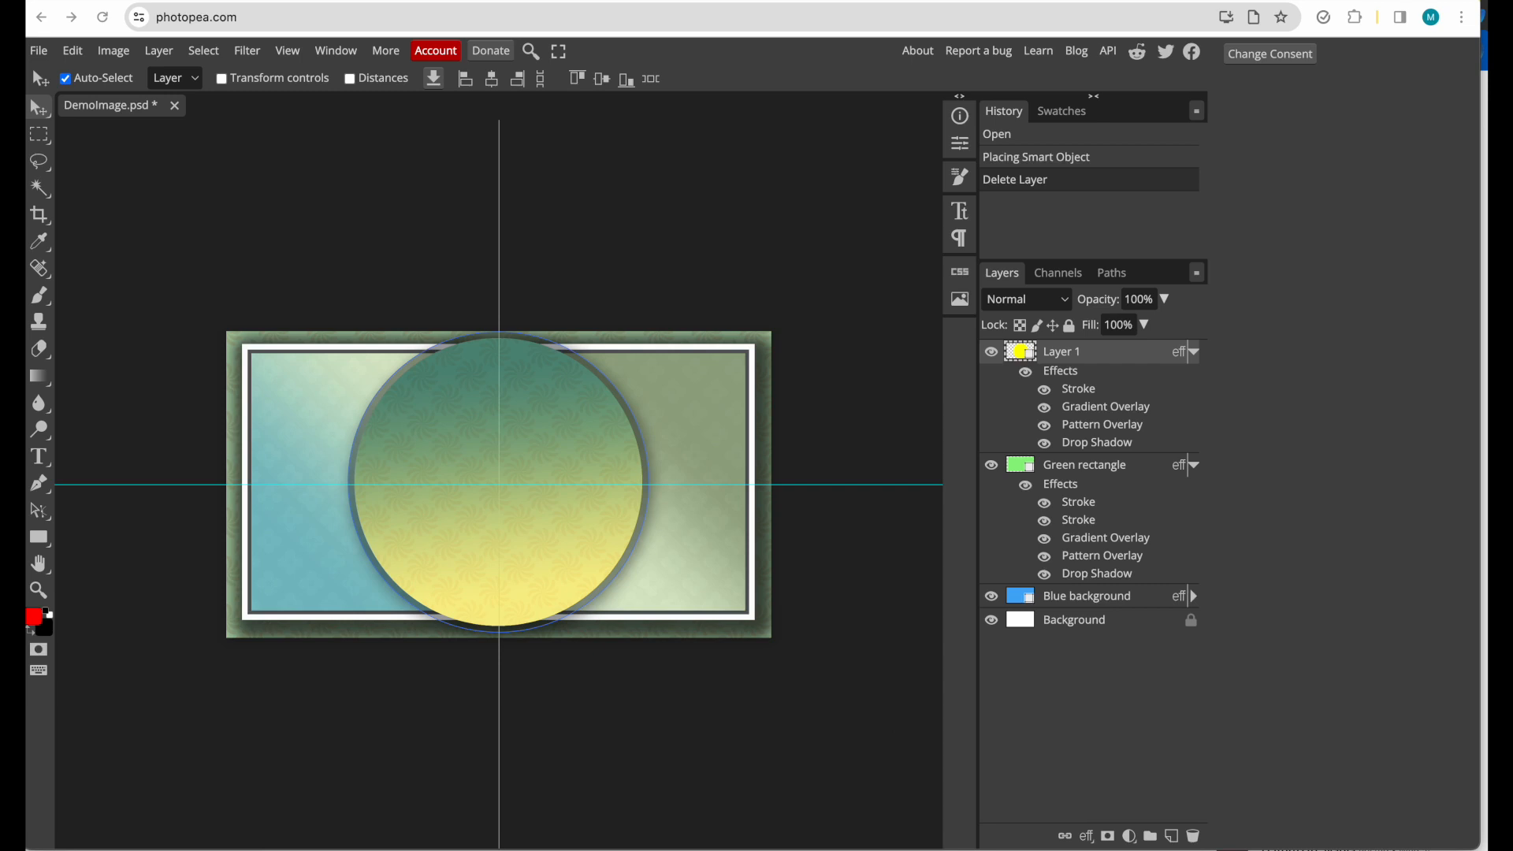
- Place MrBeanPortrait.jpeg into DemoImage.psd as a new layer above the circle
click(41, 52)
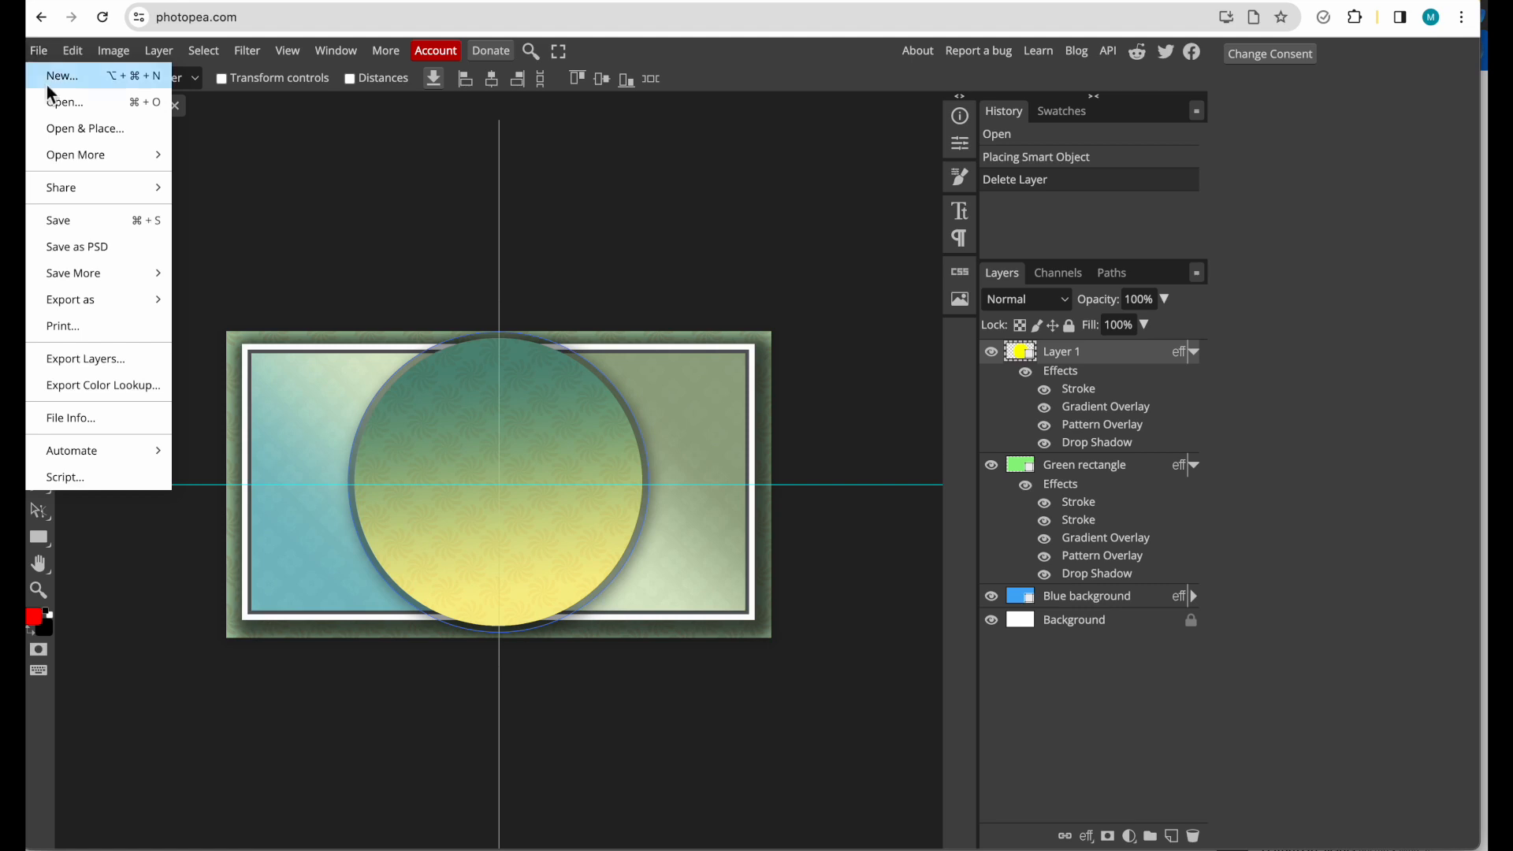
click(69, 131)
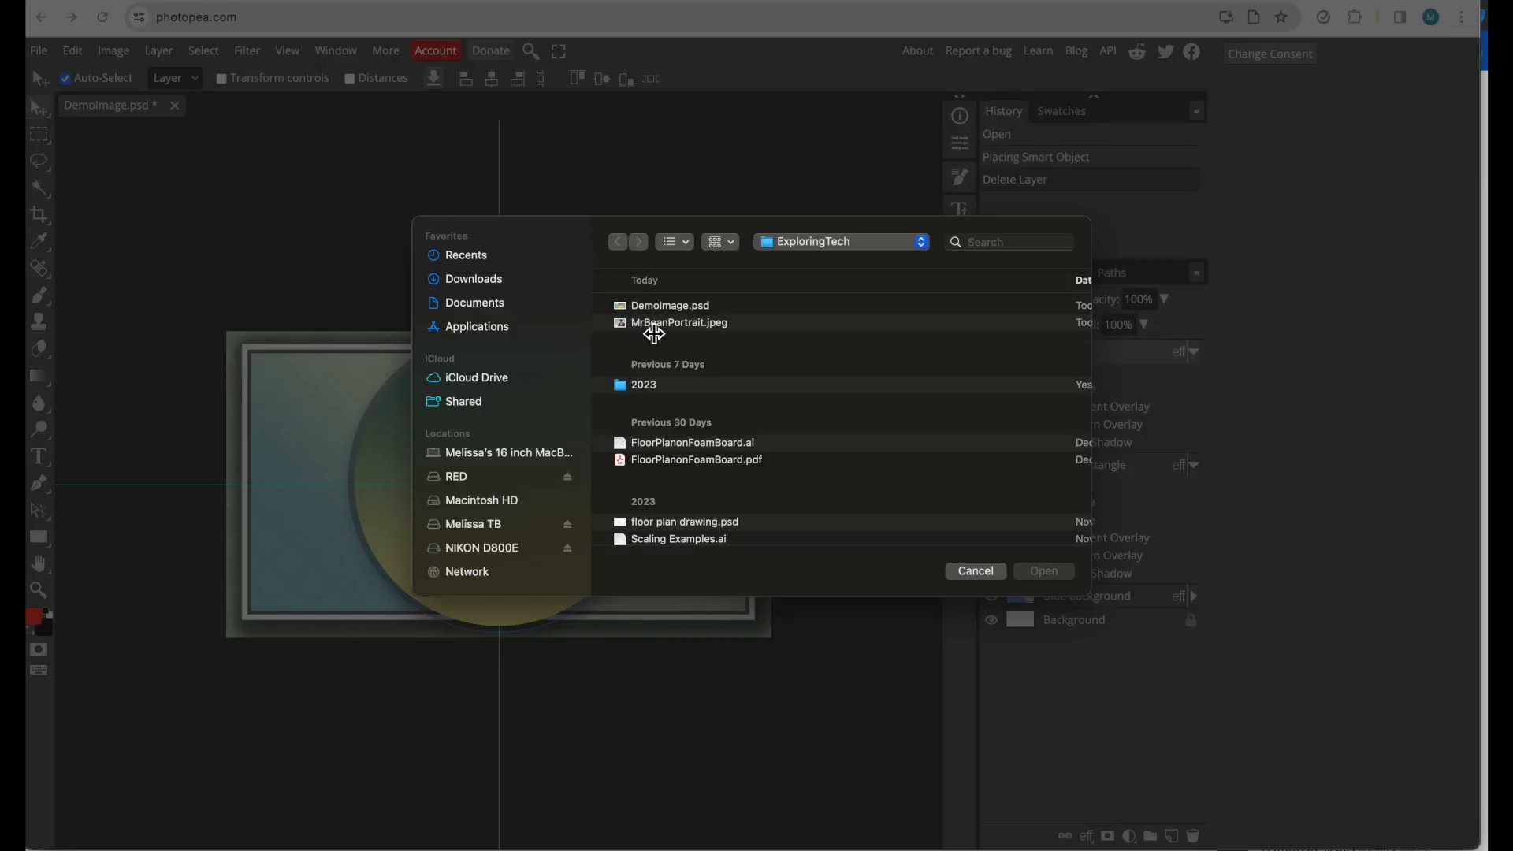
click(652, 326)
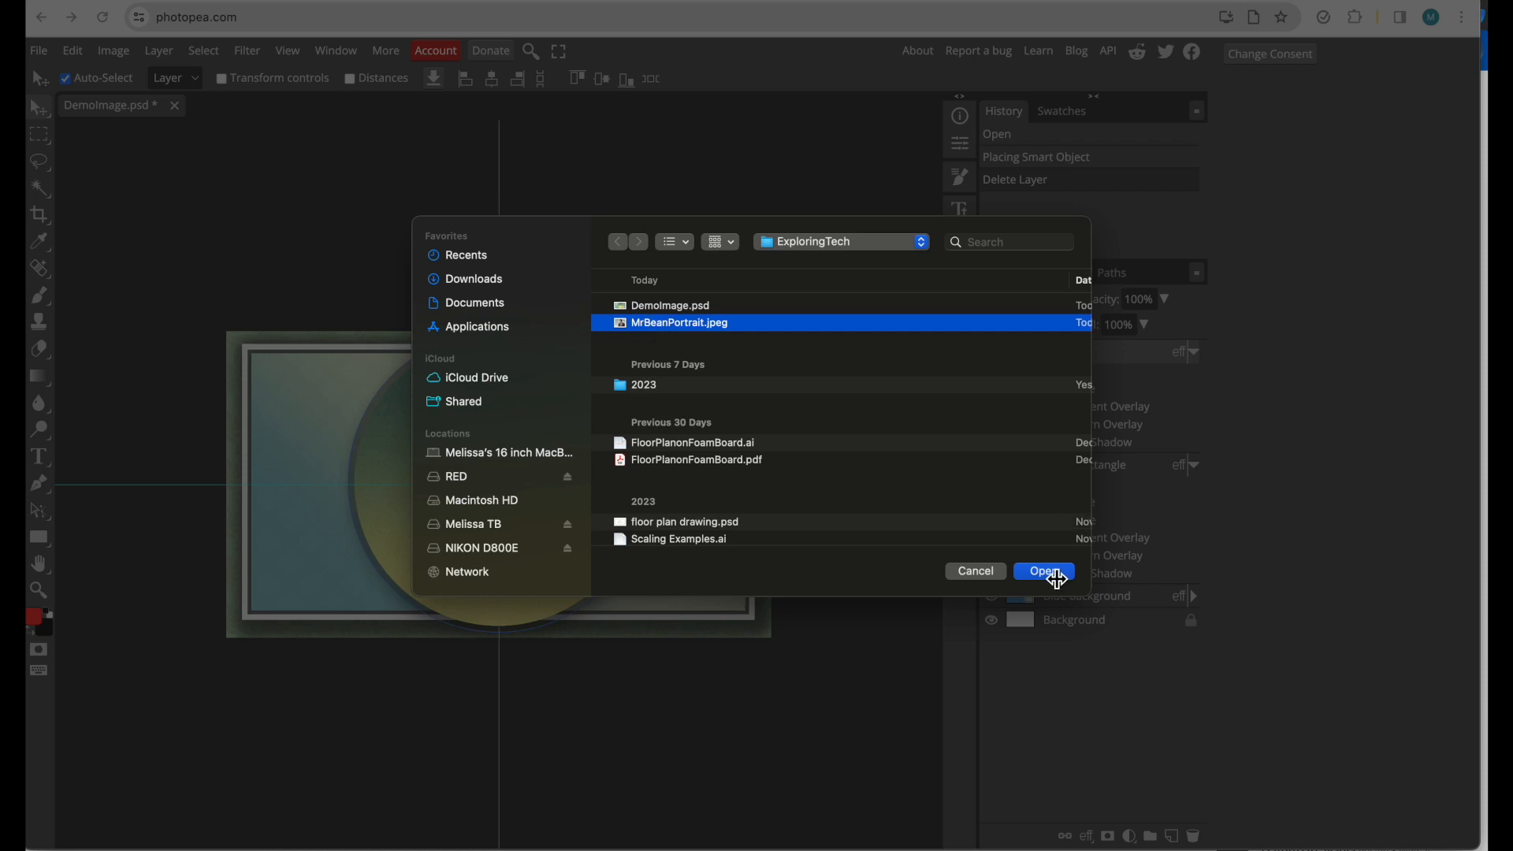
click(1044, 572)
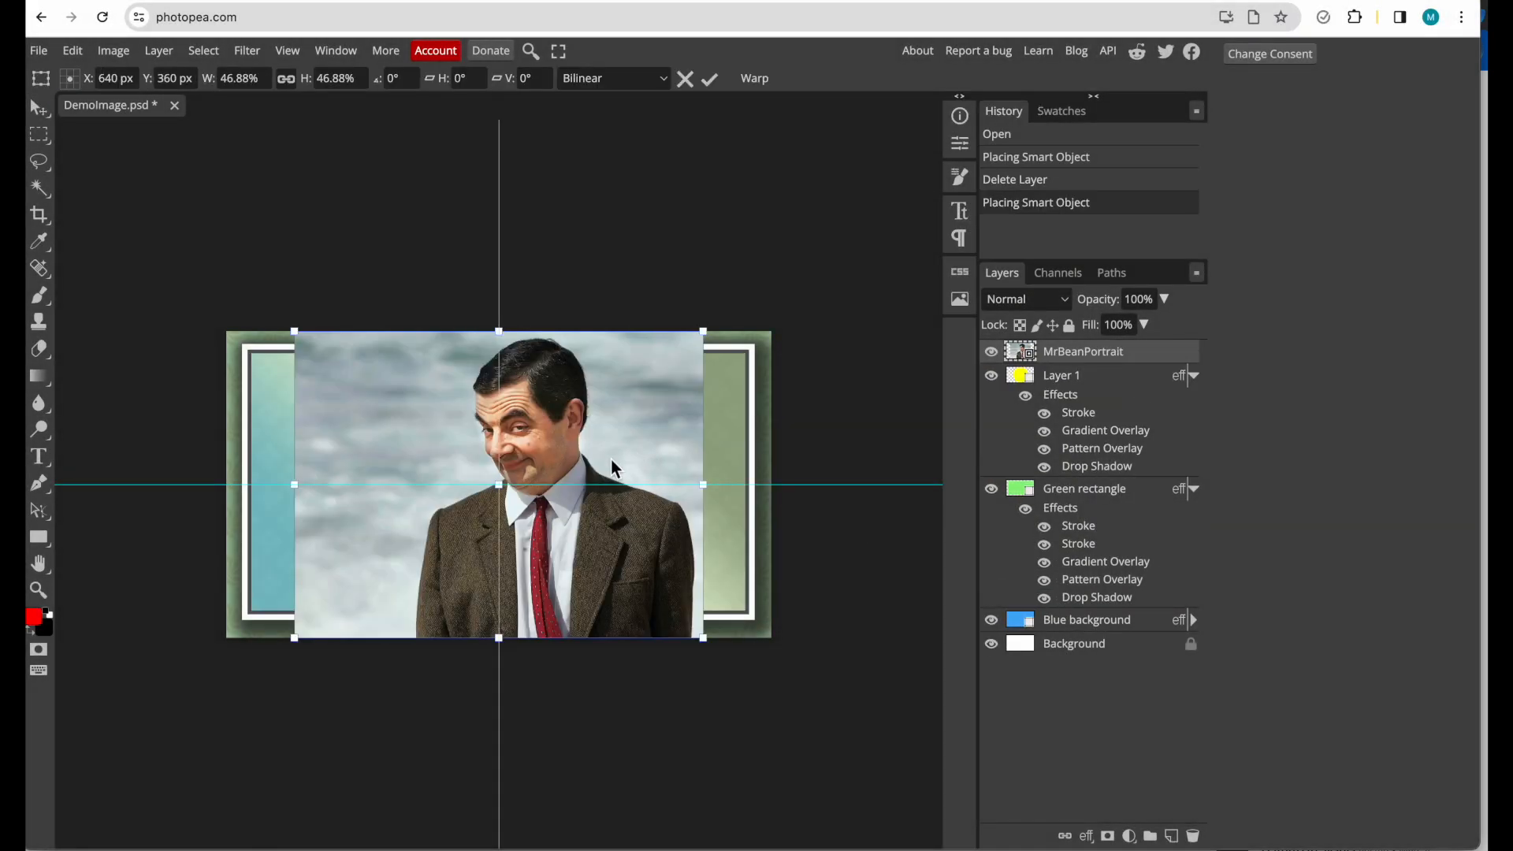
- Reposition the placed portrait so its centre sits at about X 672 px, Y 379 px
mouse_move(534, 433)
mouse_down()
mouse_move(602, 429)
mouse_move(507, 432)
mouse_move(528, 432)
mouse_up()
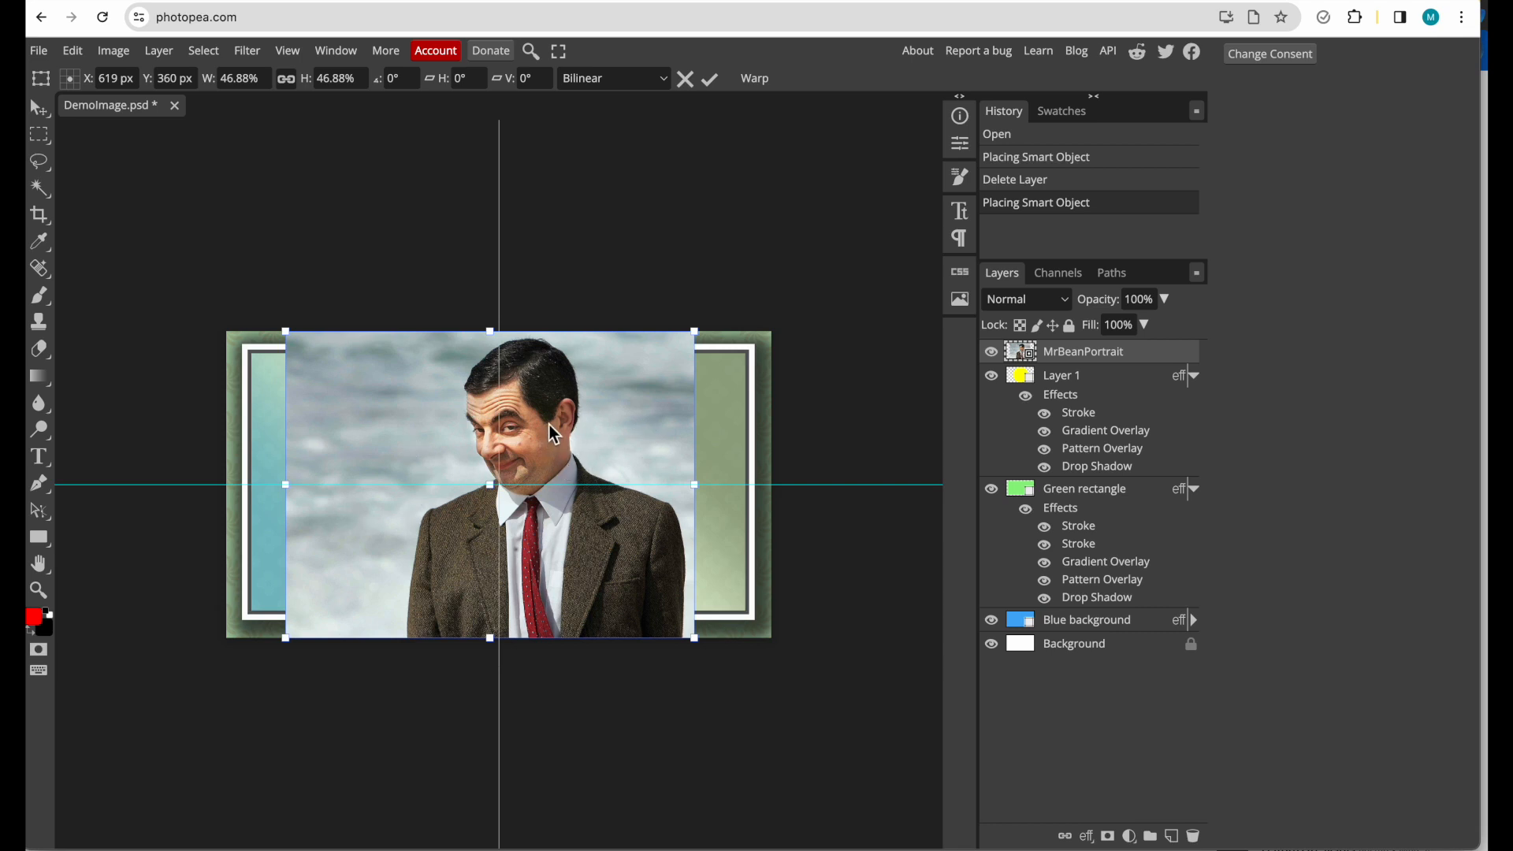
drag(558, 426, 618, 434)
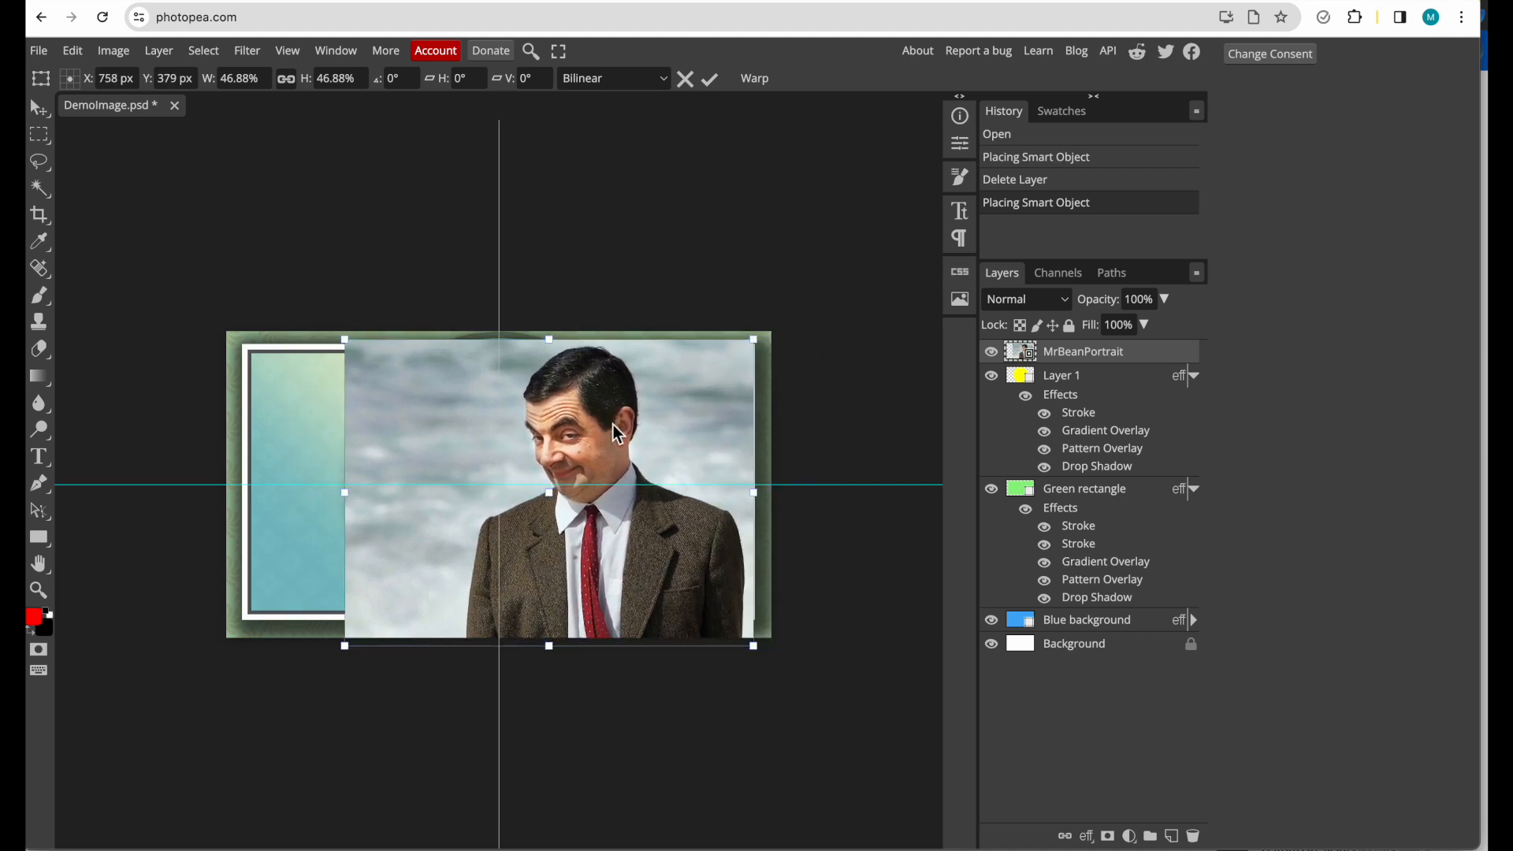
drag(588, 424, 553, 421)
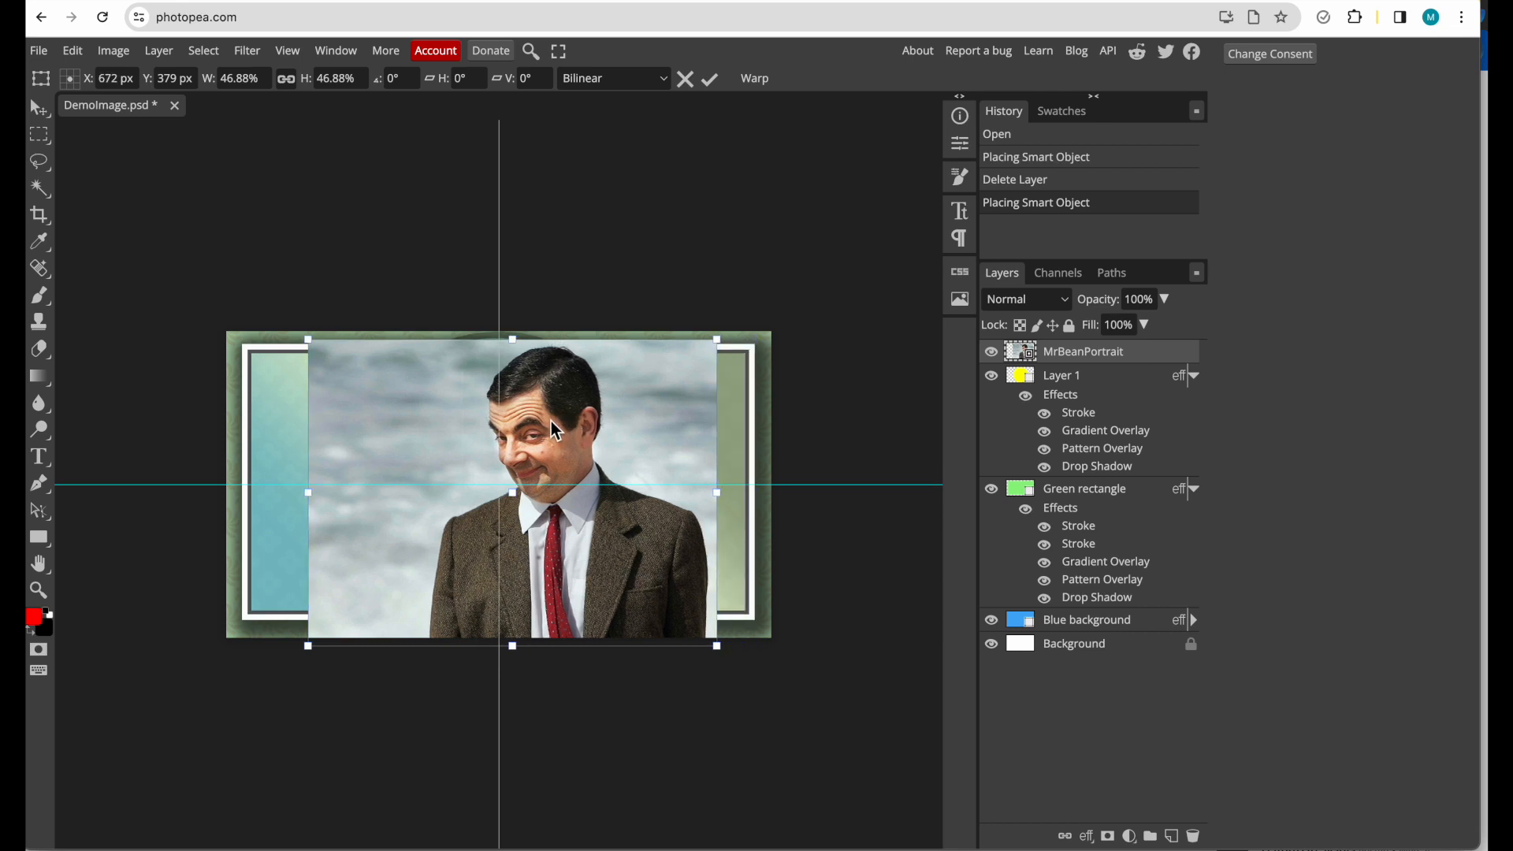
- Select the blurred water background around the man with the Magic Wand
click(50, 205)
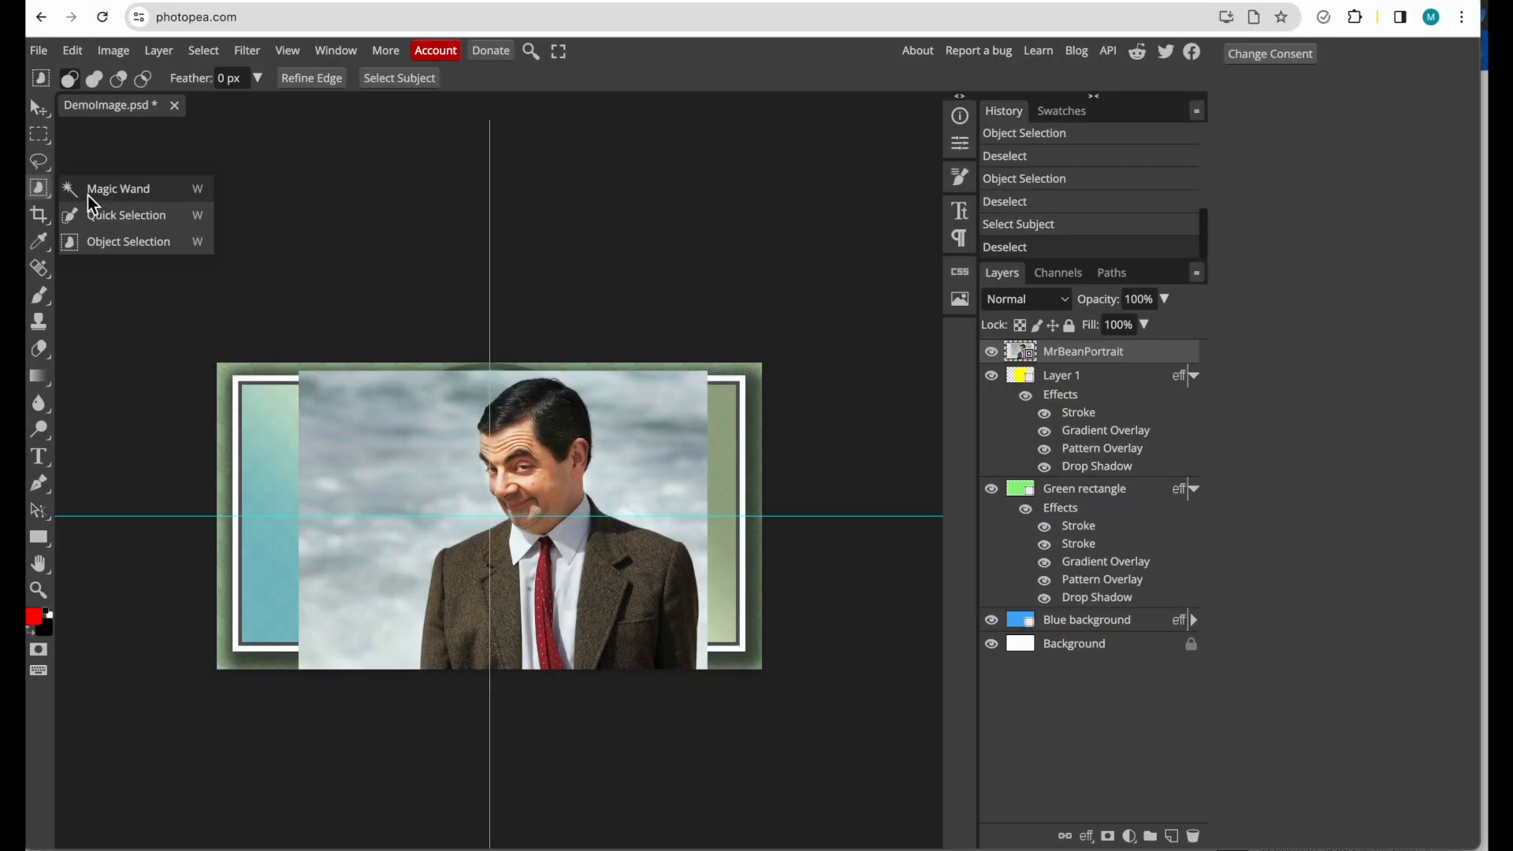
click(103, 190)
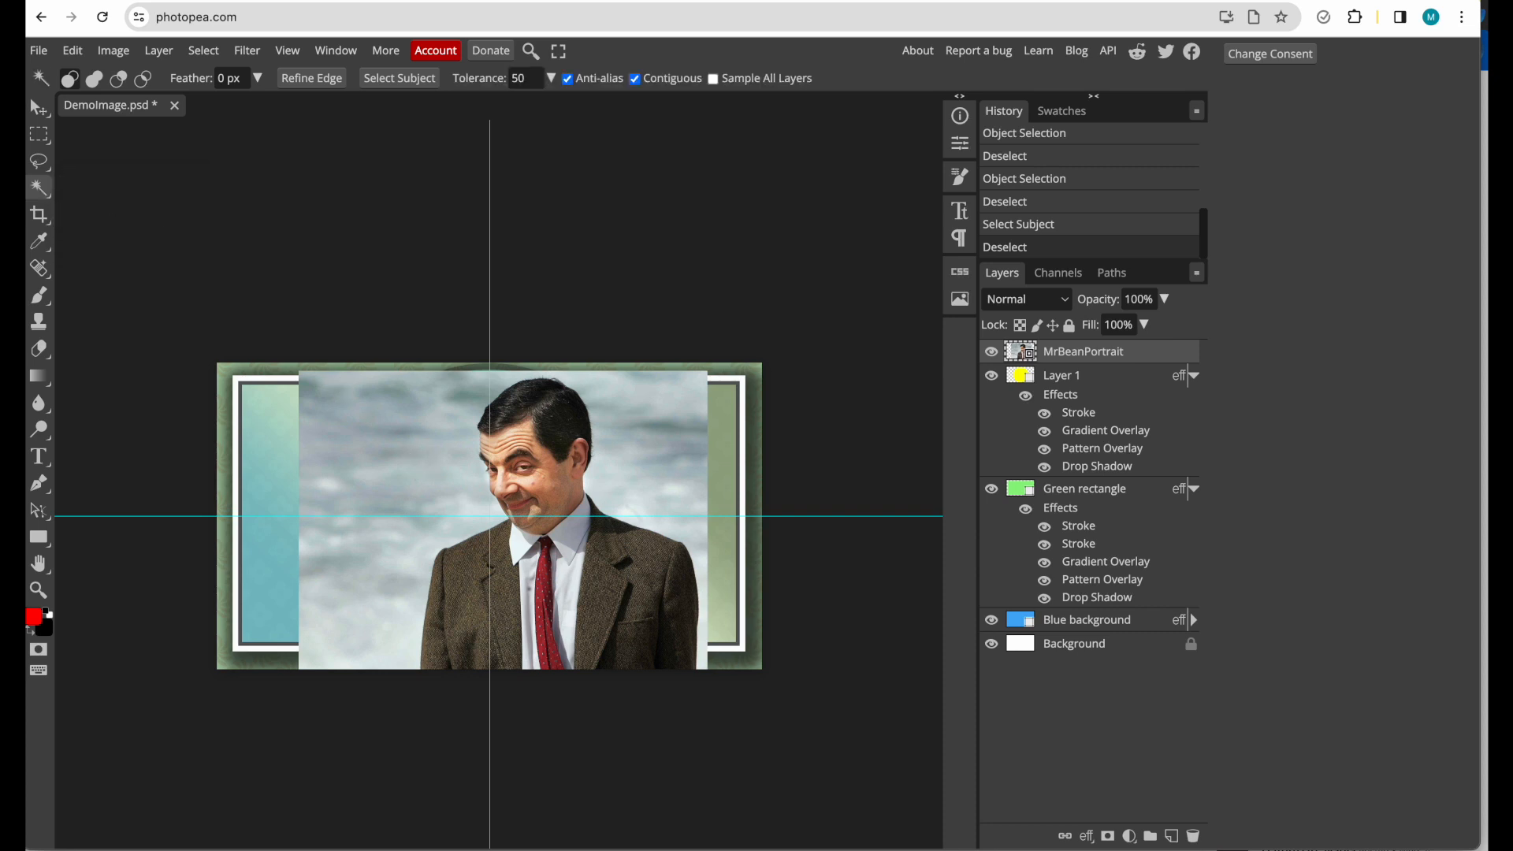
click(411, 488)
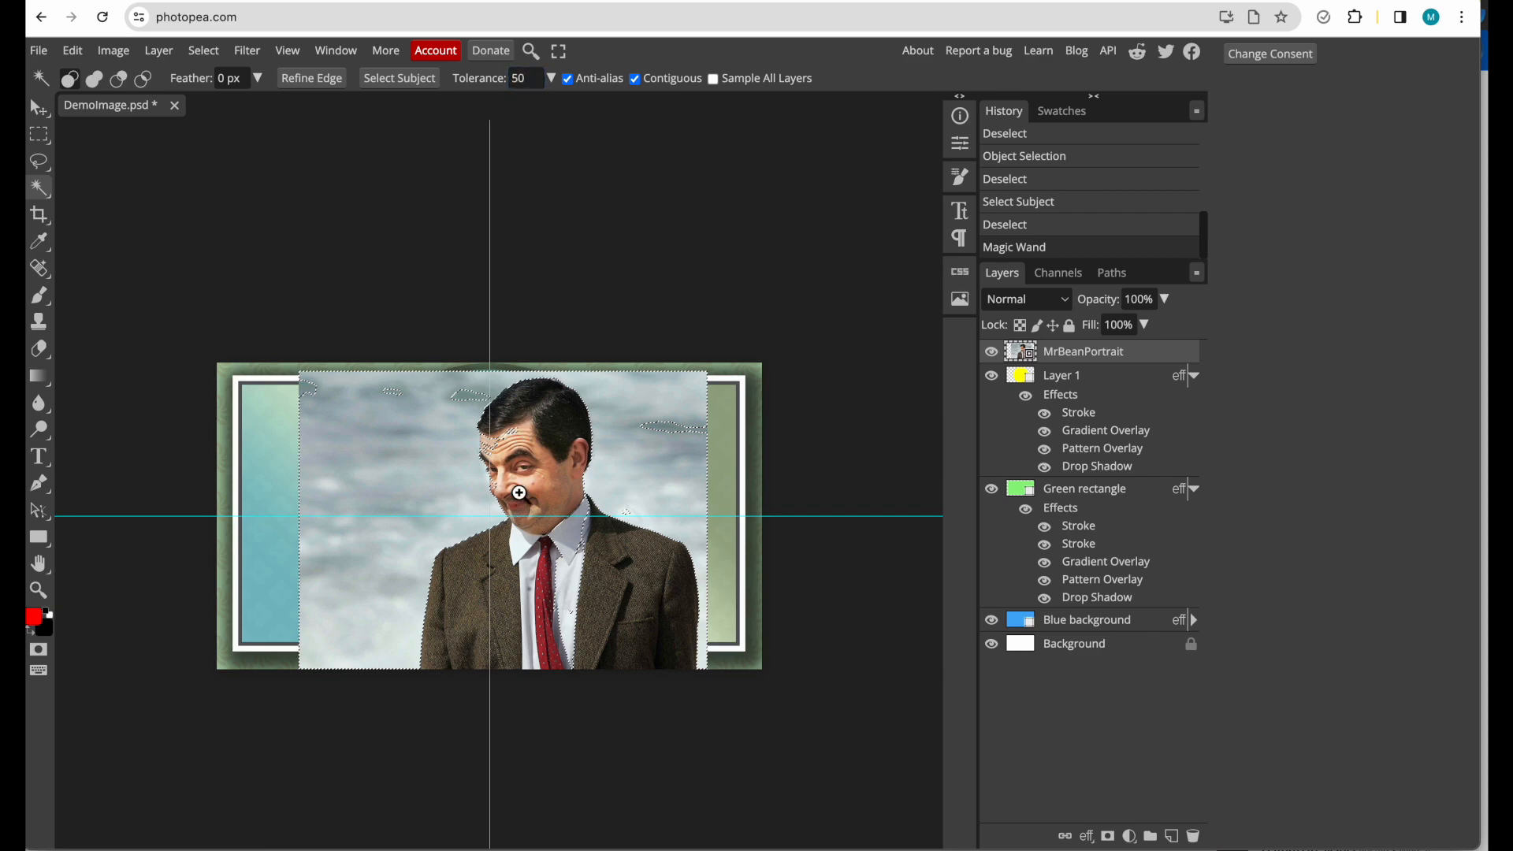
scroll(519, 493, up, 5)
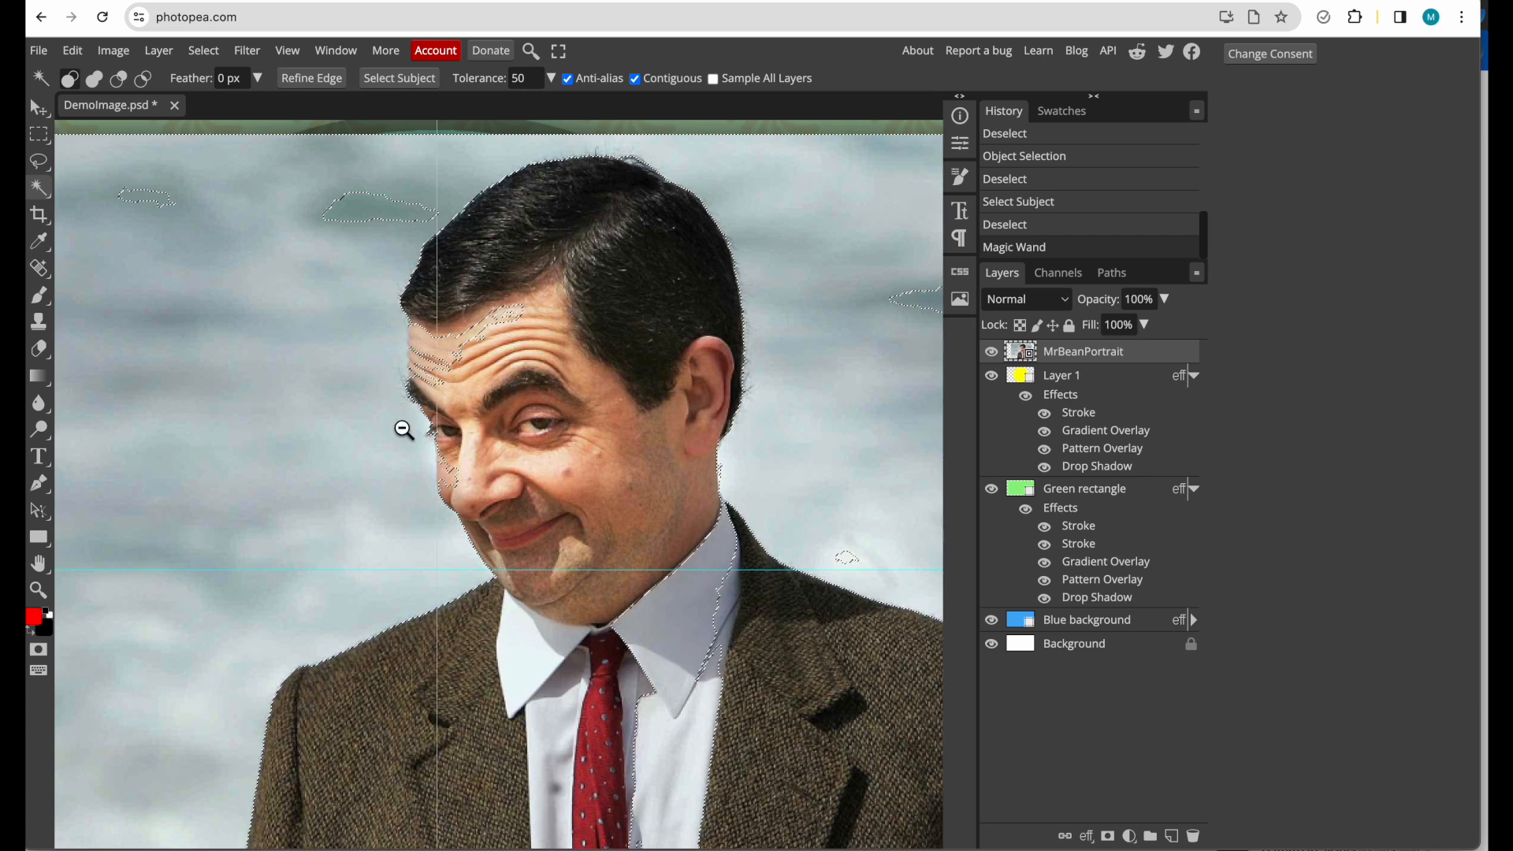
scroll(404, 430, down, 5)
drag(409, 434, 485, 431)
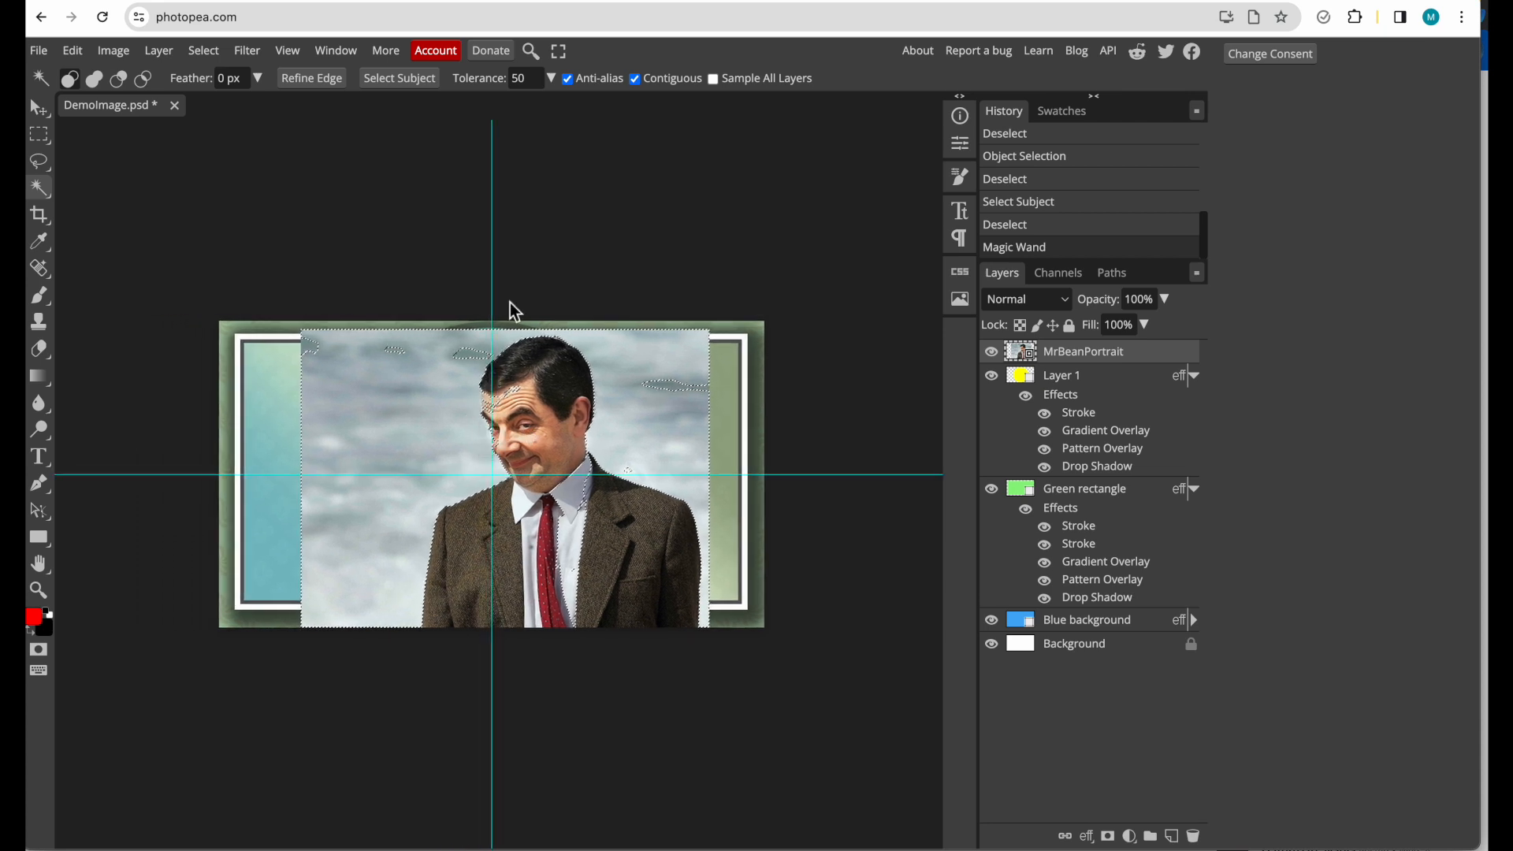
- Set the Magic Wand tolerance to 16, clear the selection, and reselect the background beside the man's head
click(528, 78)
text(16)
key(Return)
key(ctrl+d)
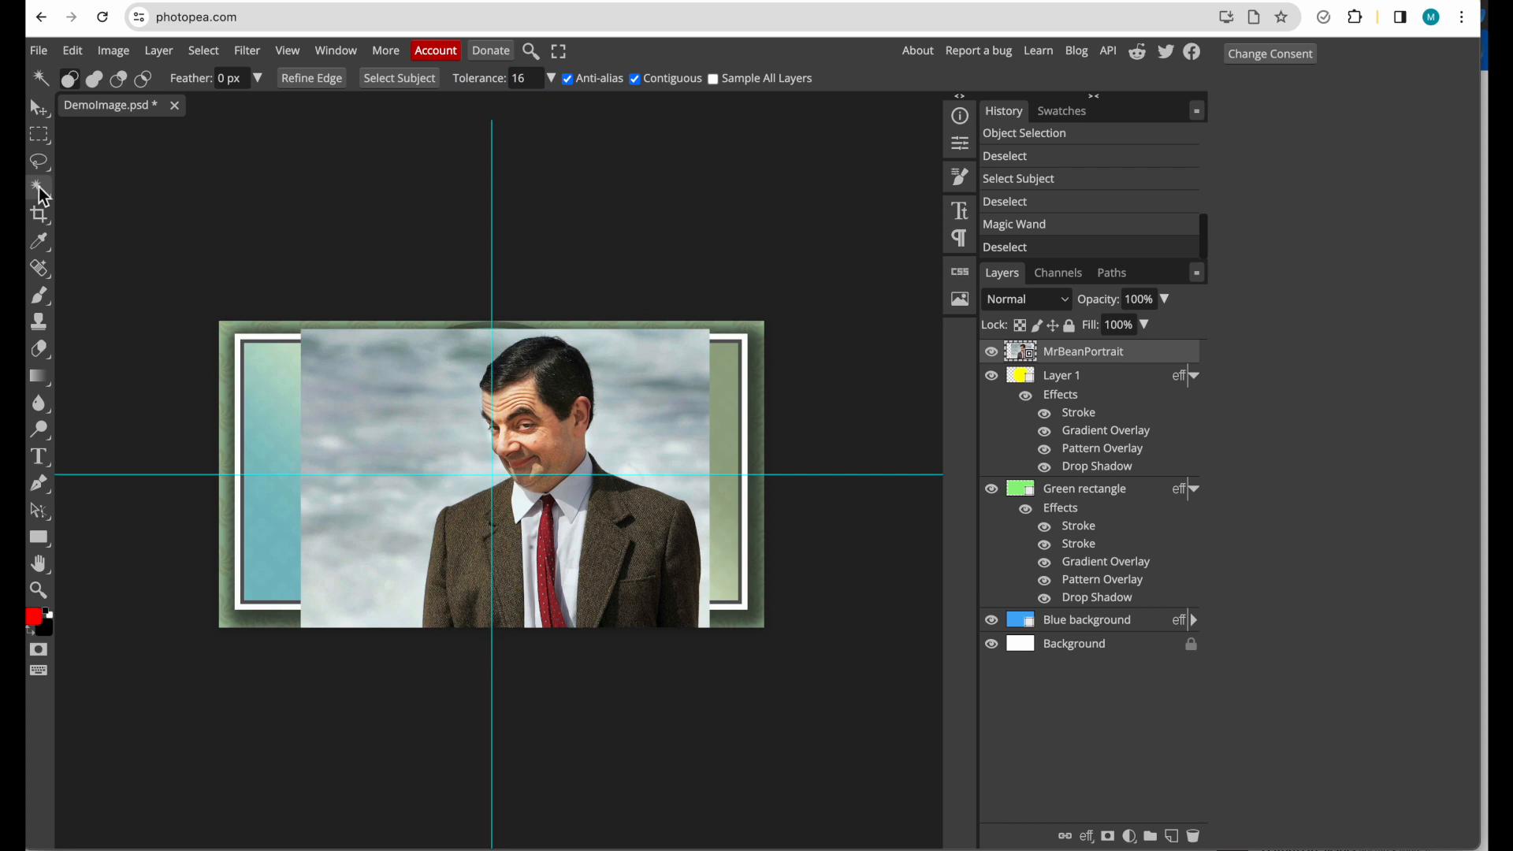
click(420, 419)
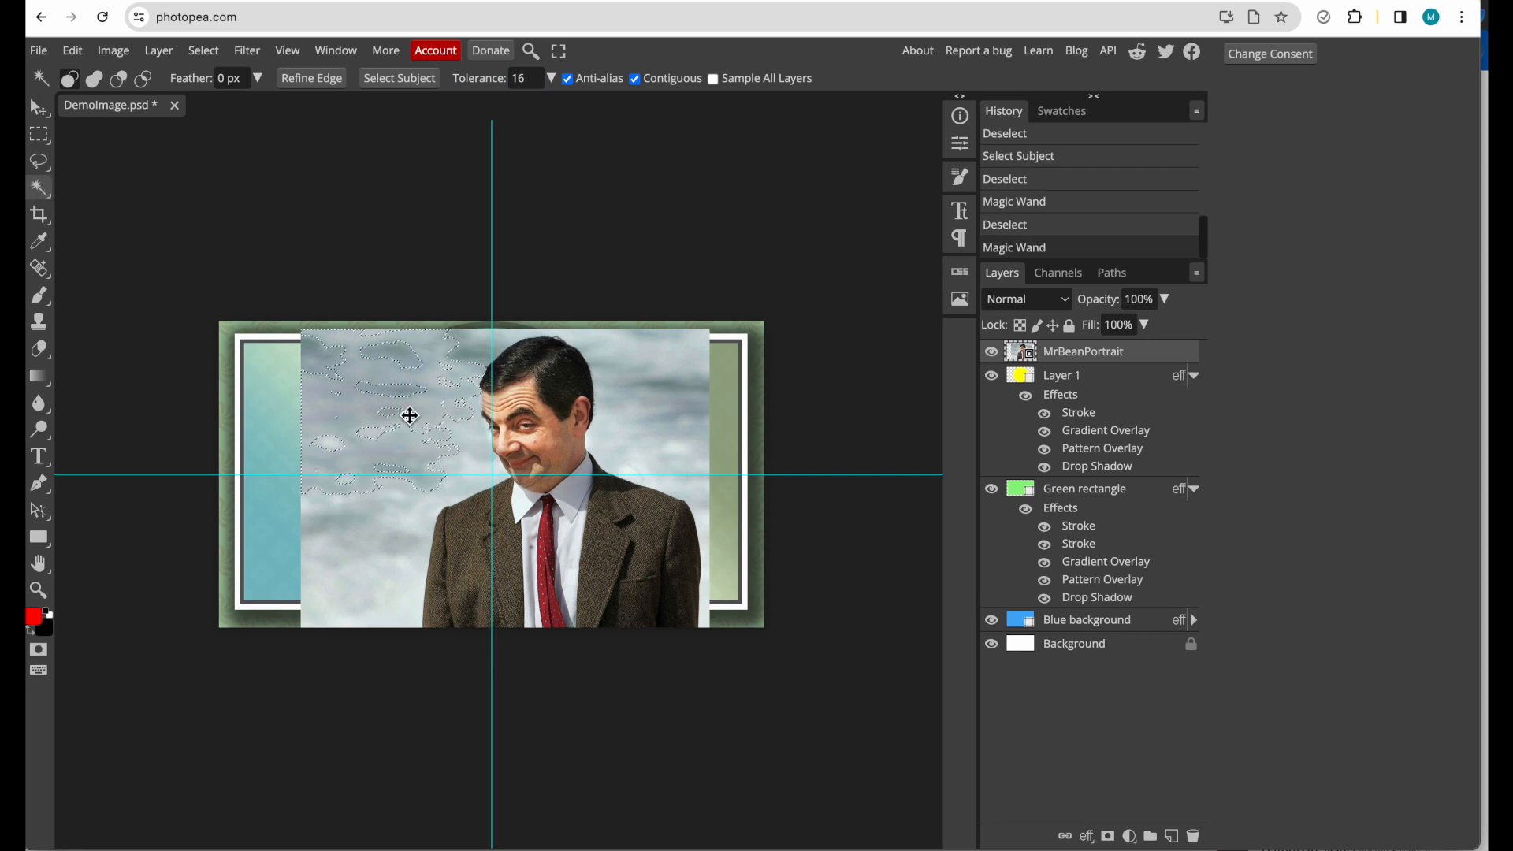
- Build up a background selection around the man with the Magic Wand at tolerance 30, and clear it
click(514, 78)
text(30)
click(41, 189)
click(369, 392)
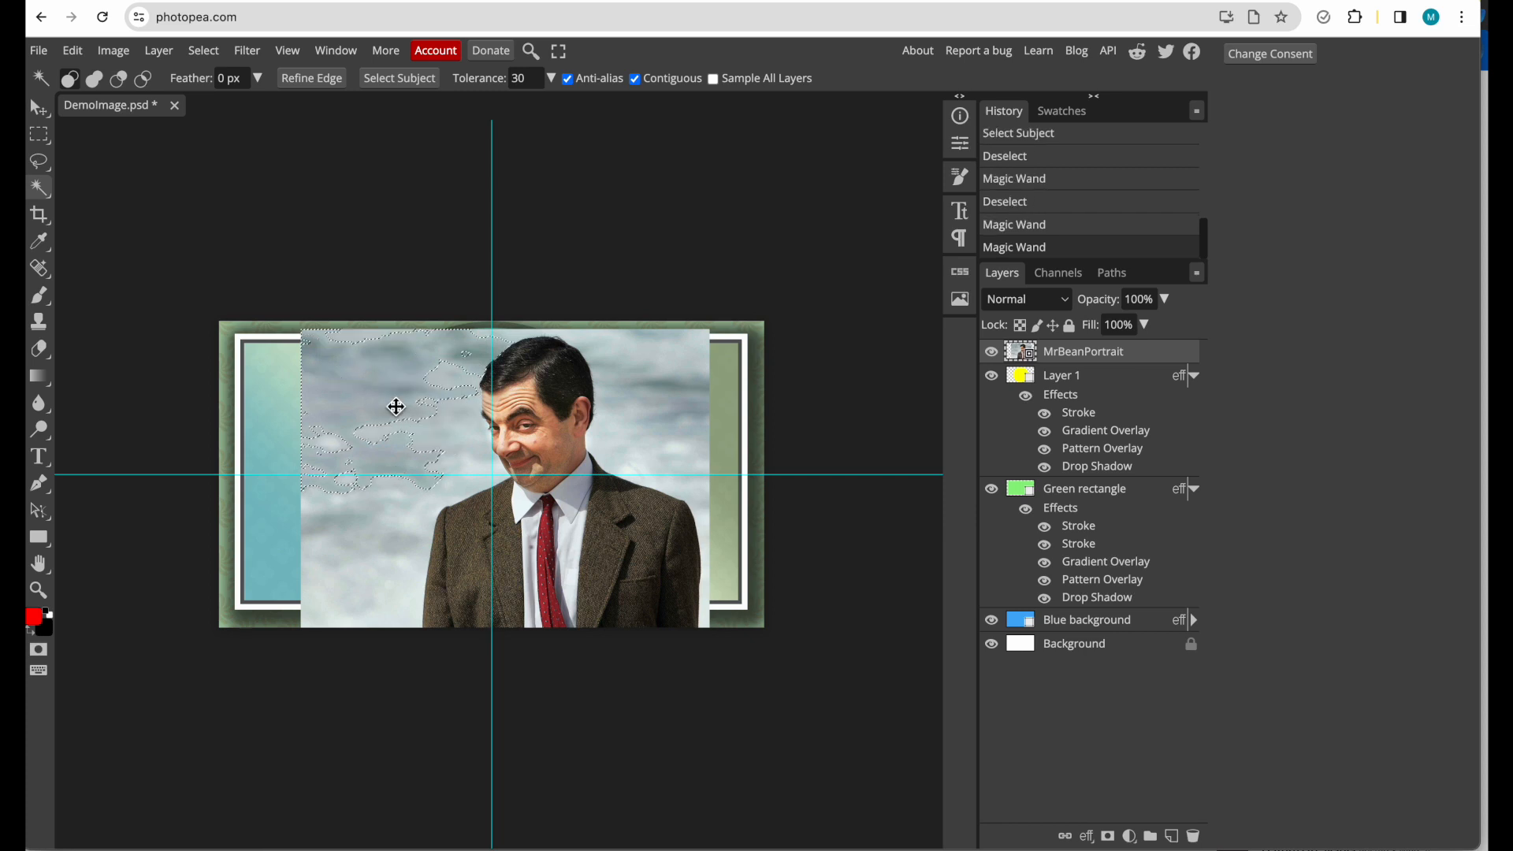
shift+click(446, 422)
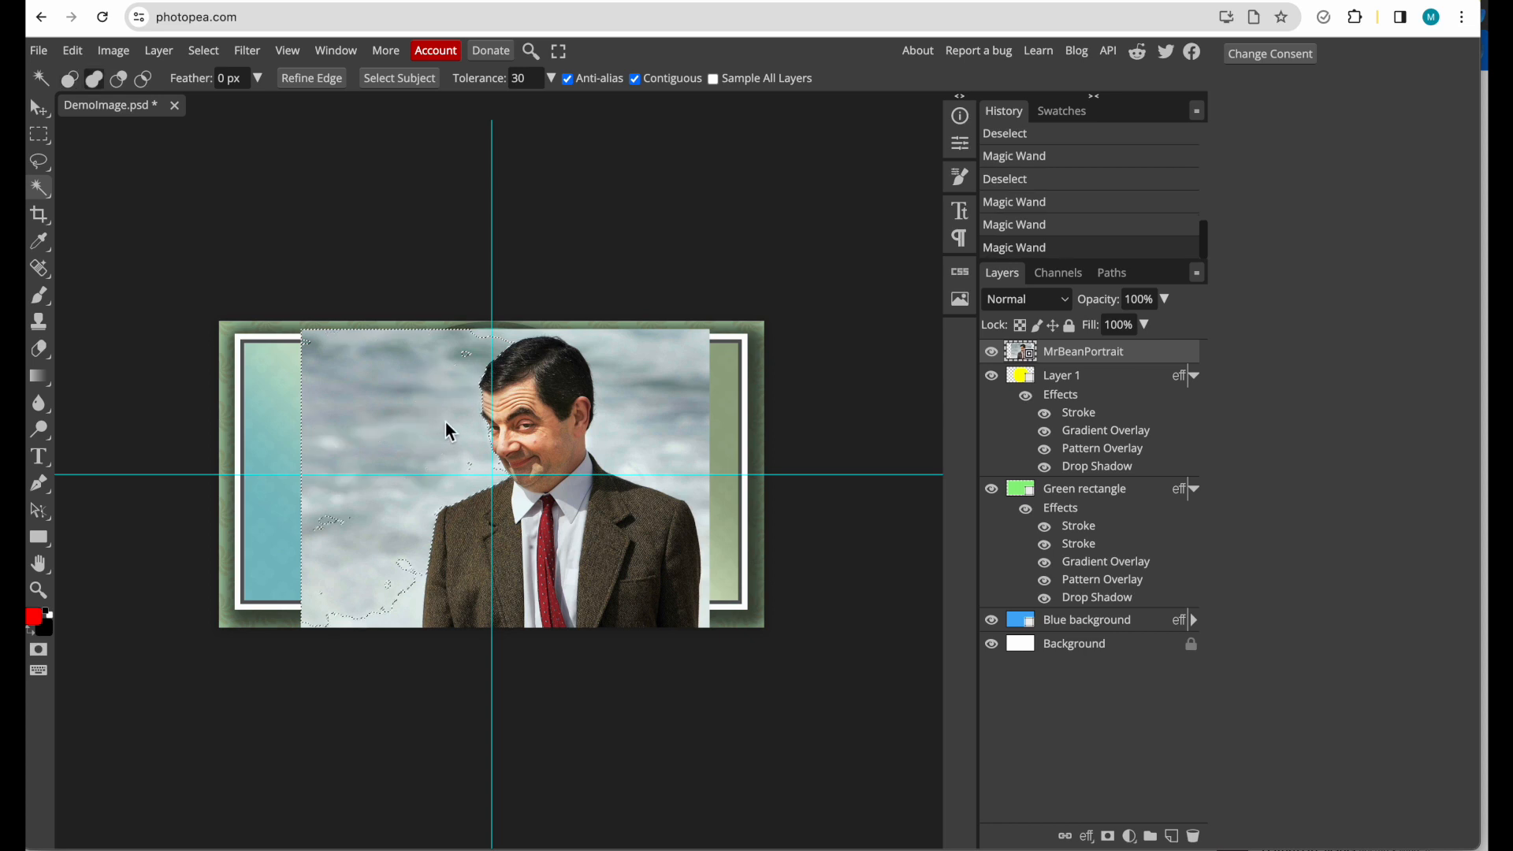
shift+click(475, 471)
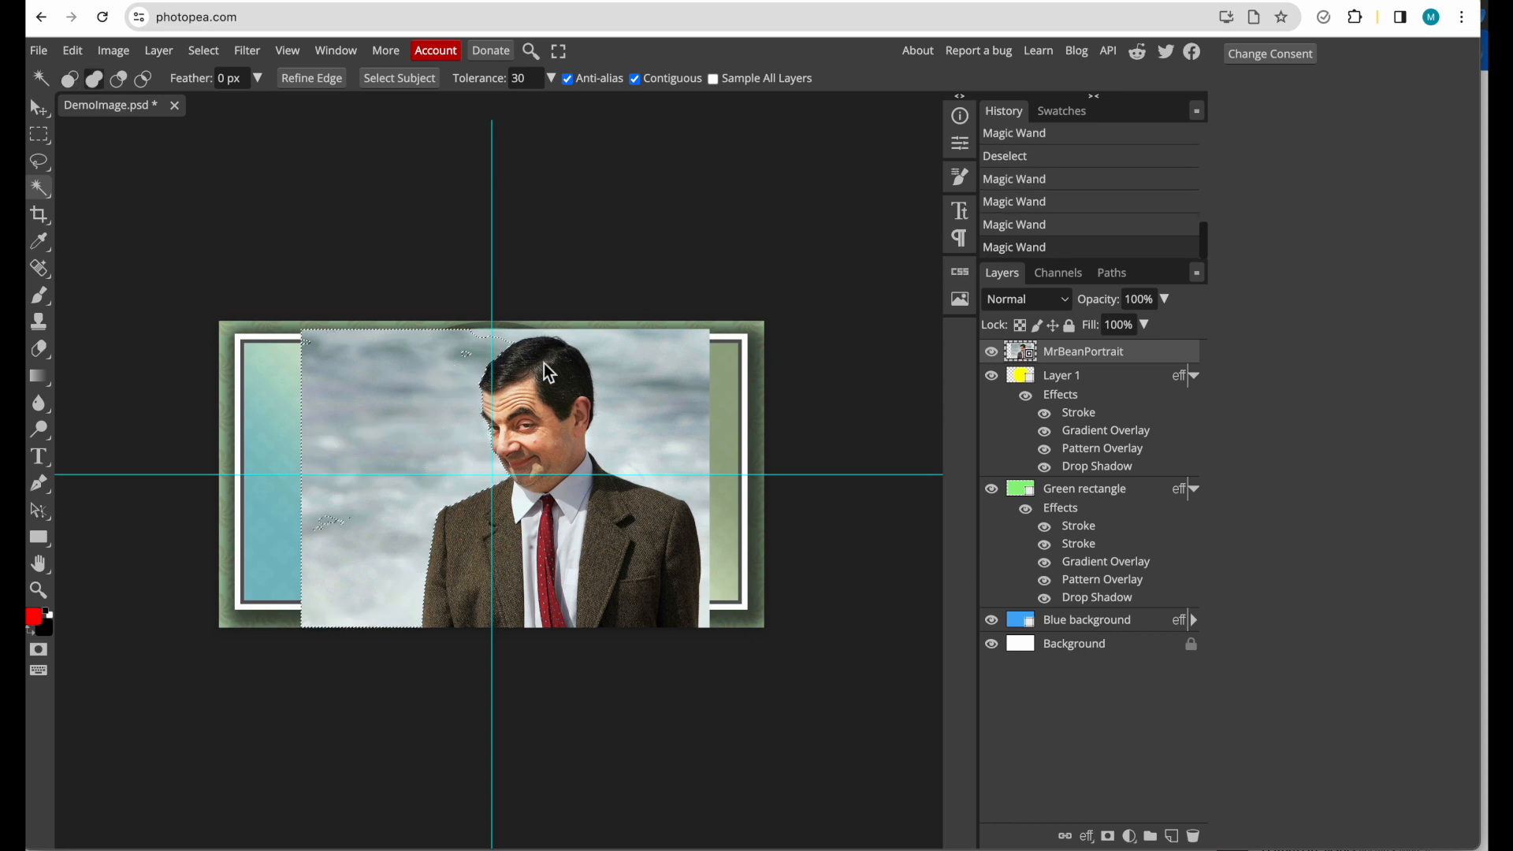
shift+click(467, 356)
shift+click(512, 335)
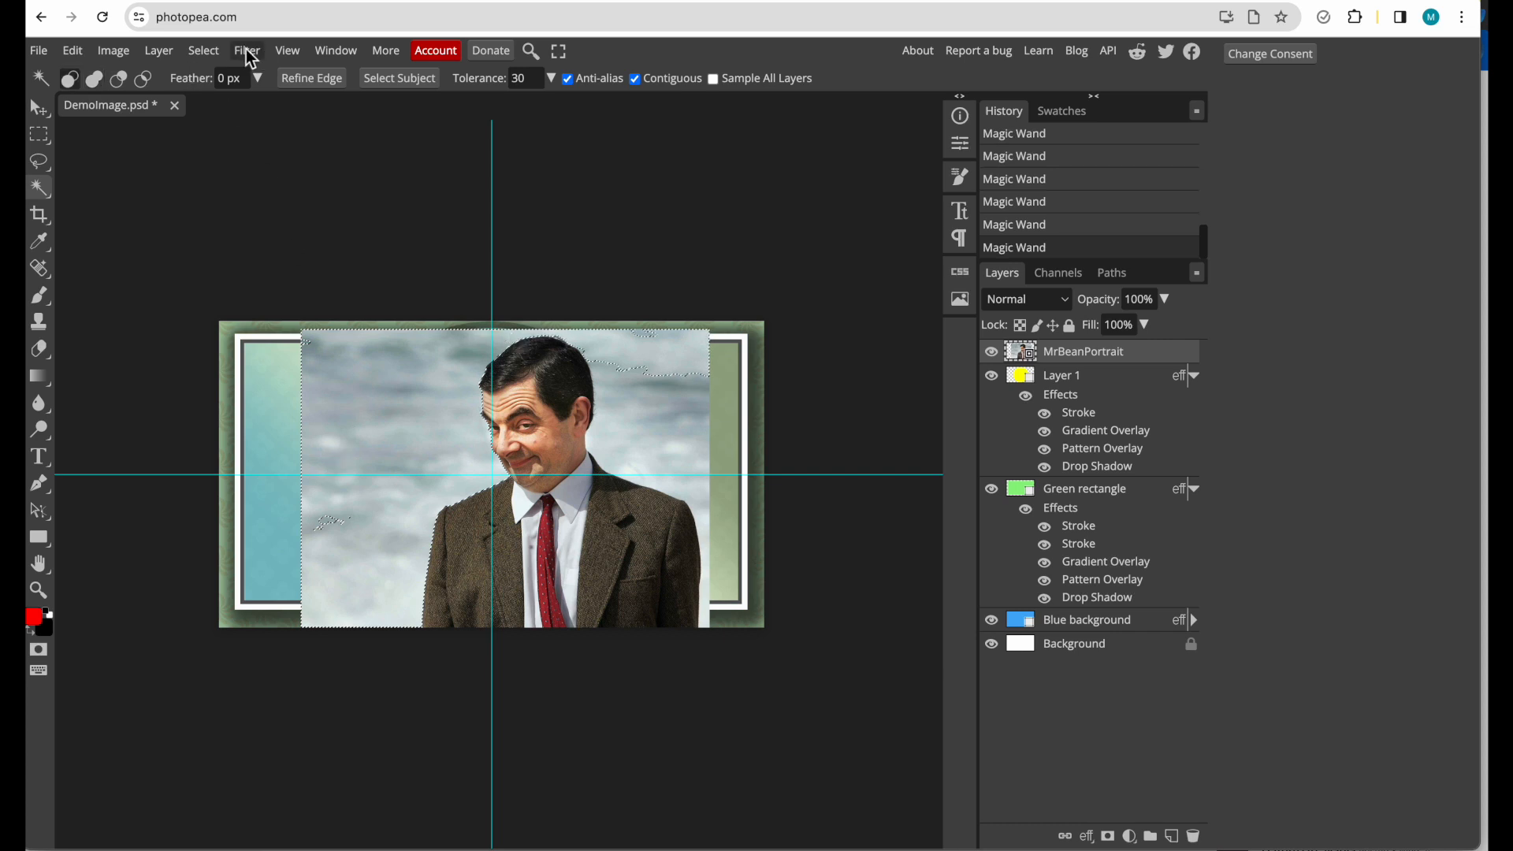
click(203, 50)
click(223, 102)
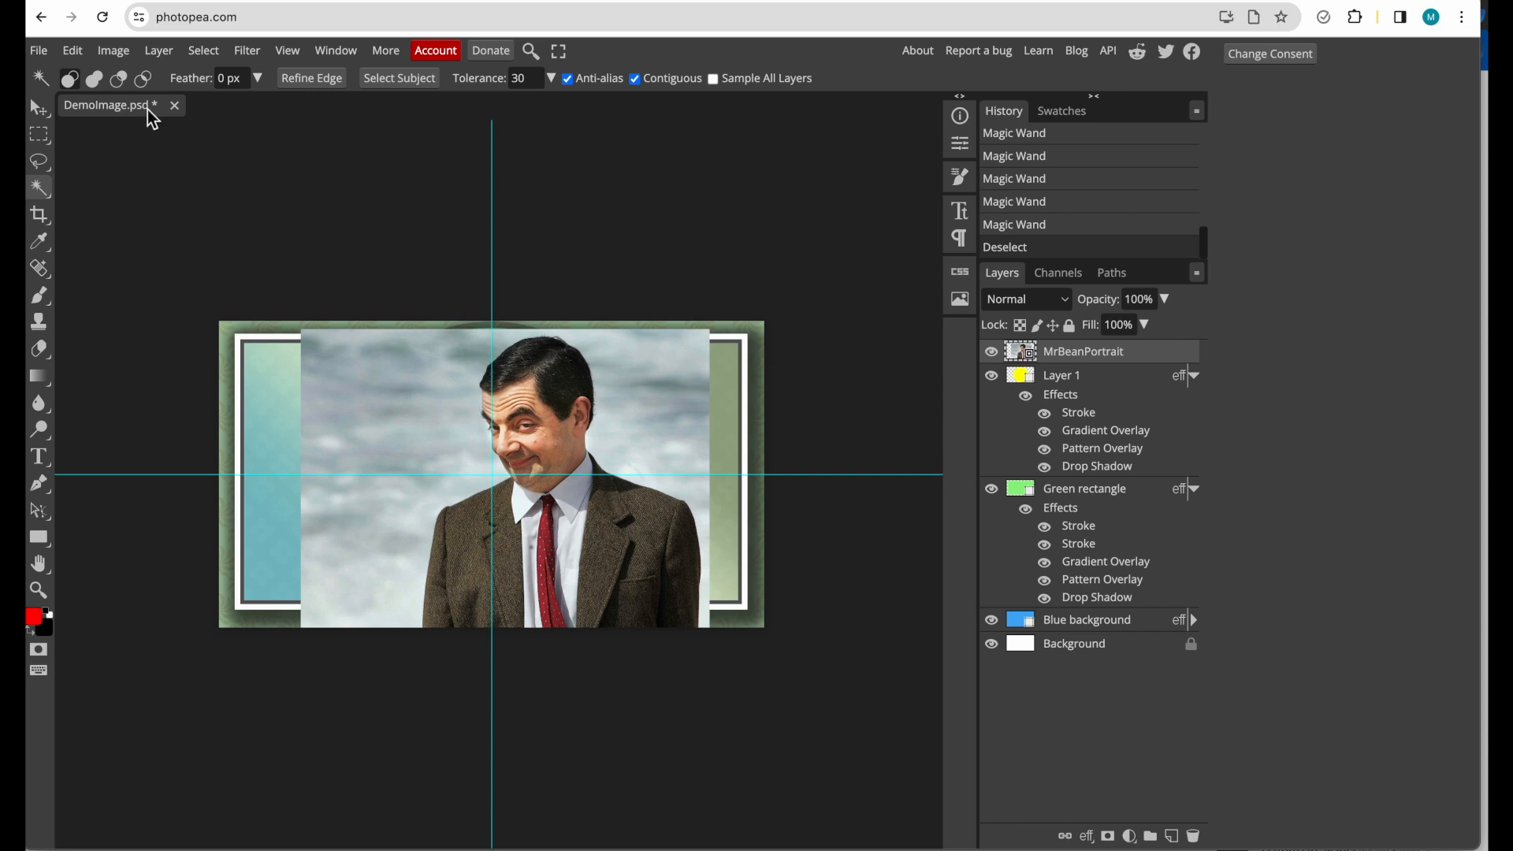
- Try Select Subject, and select the man by framing him with the Object Selection tool
right_click(50, 196)
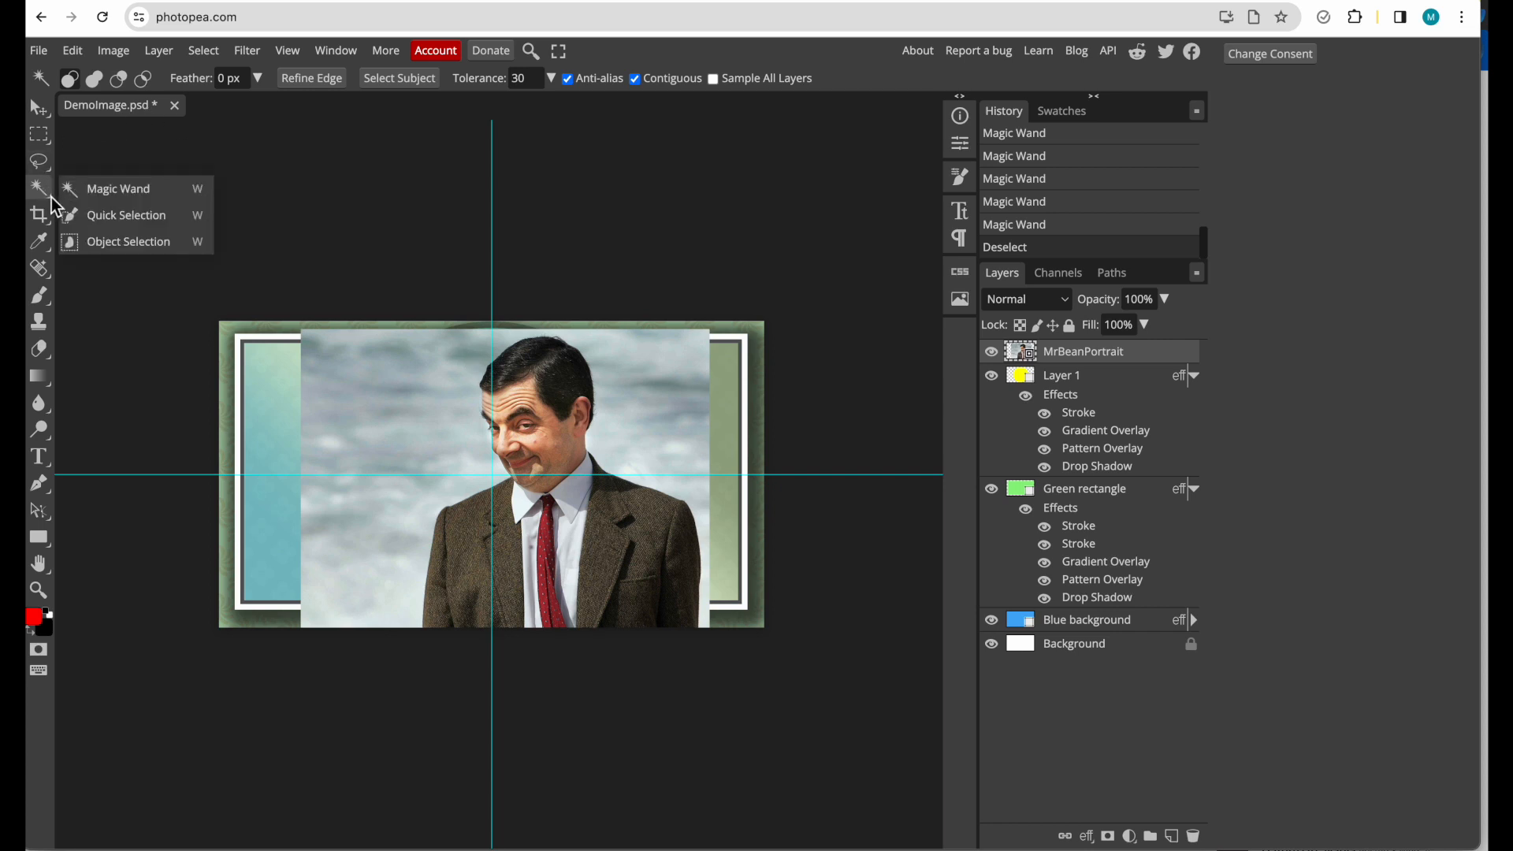
click(113, 243)
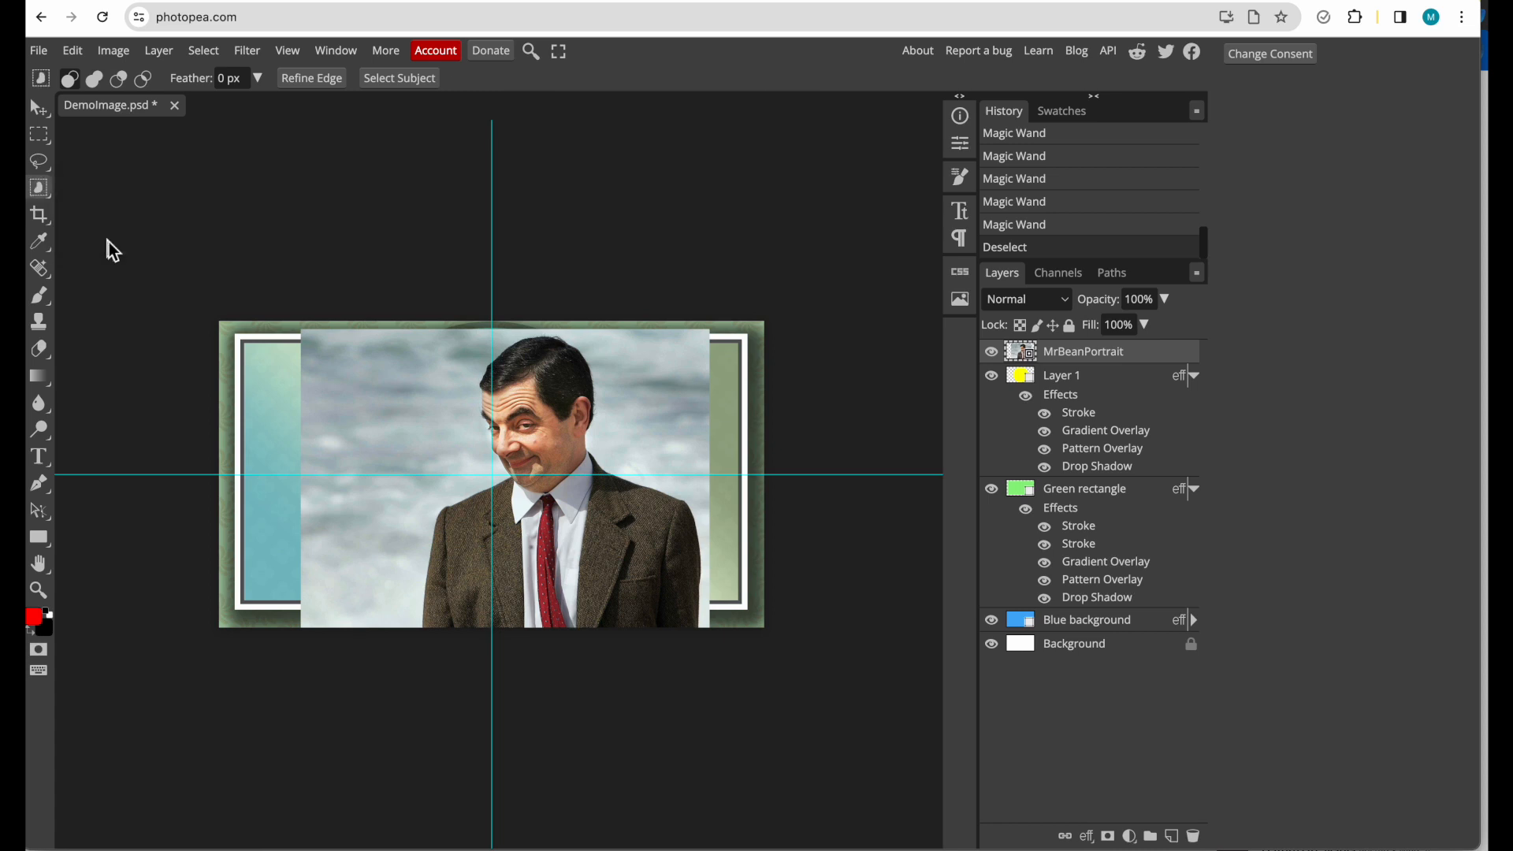
click(396, 79)
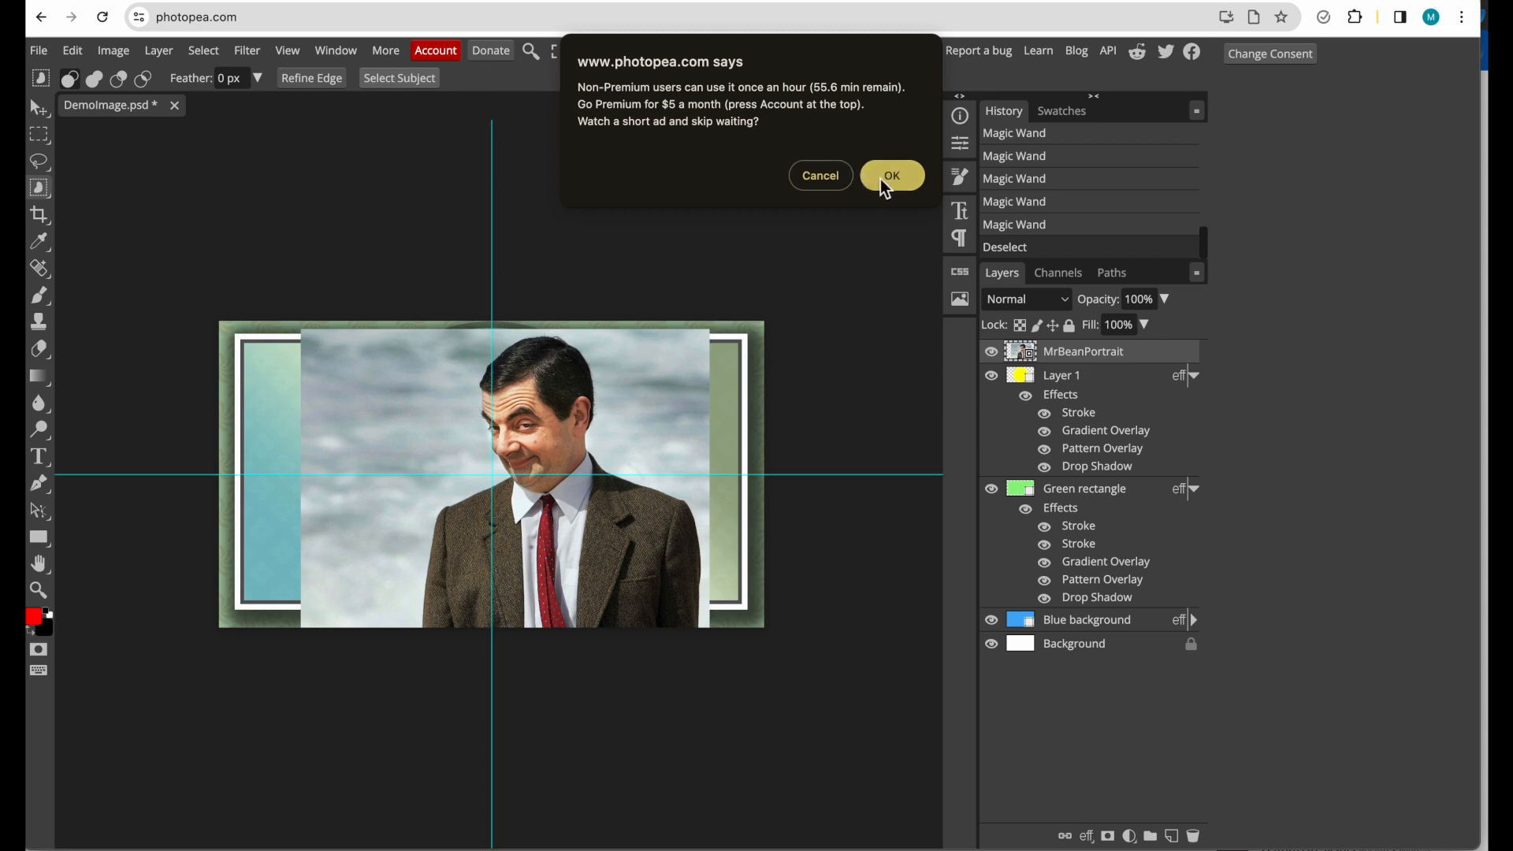
click(820, 175)
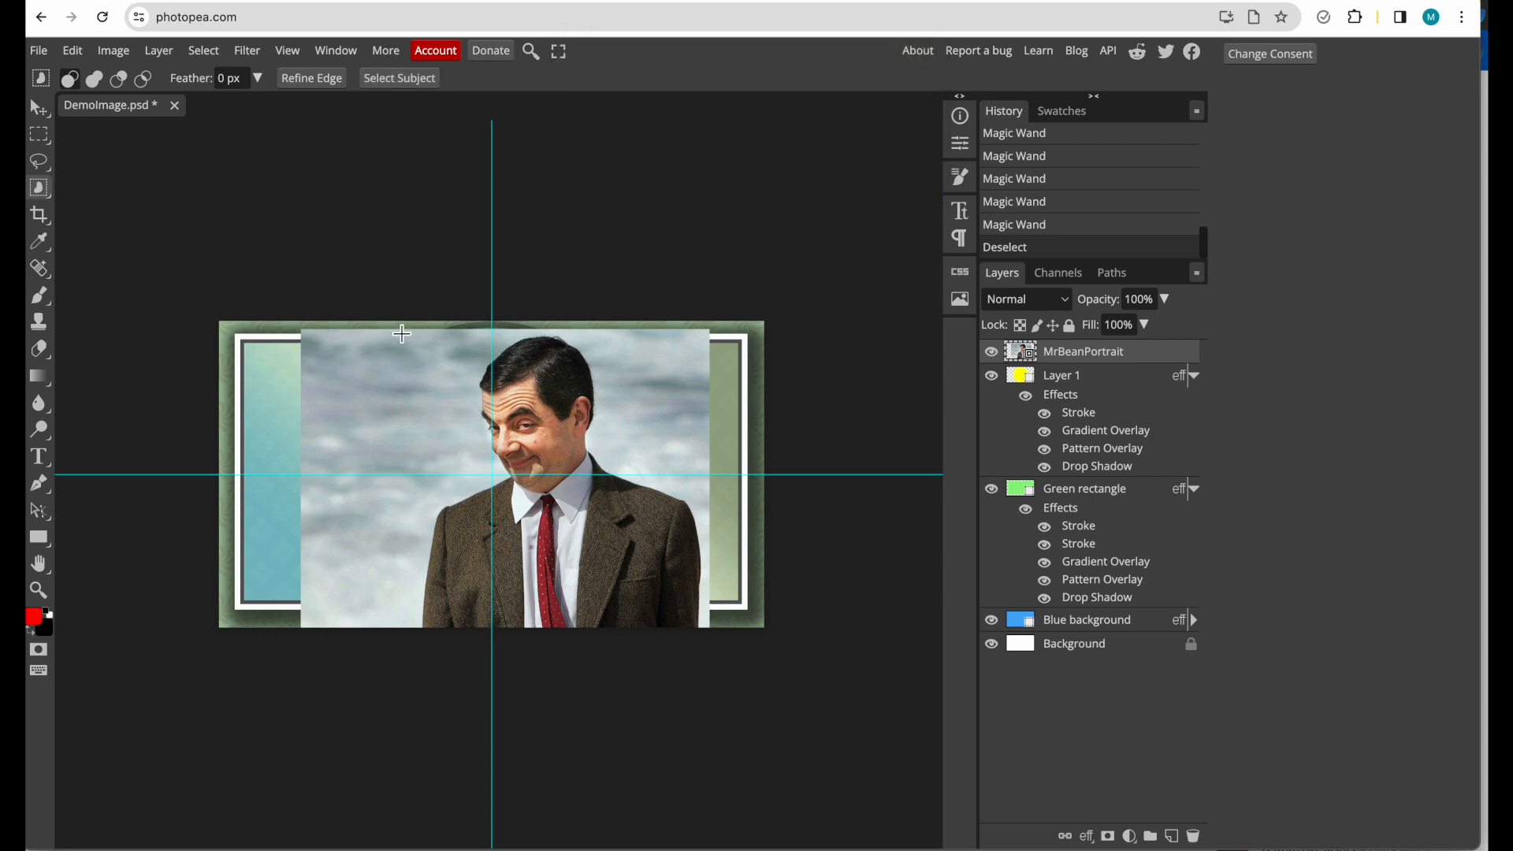
drag(414, 332, 707, 643)
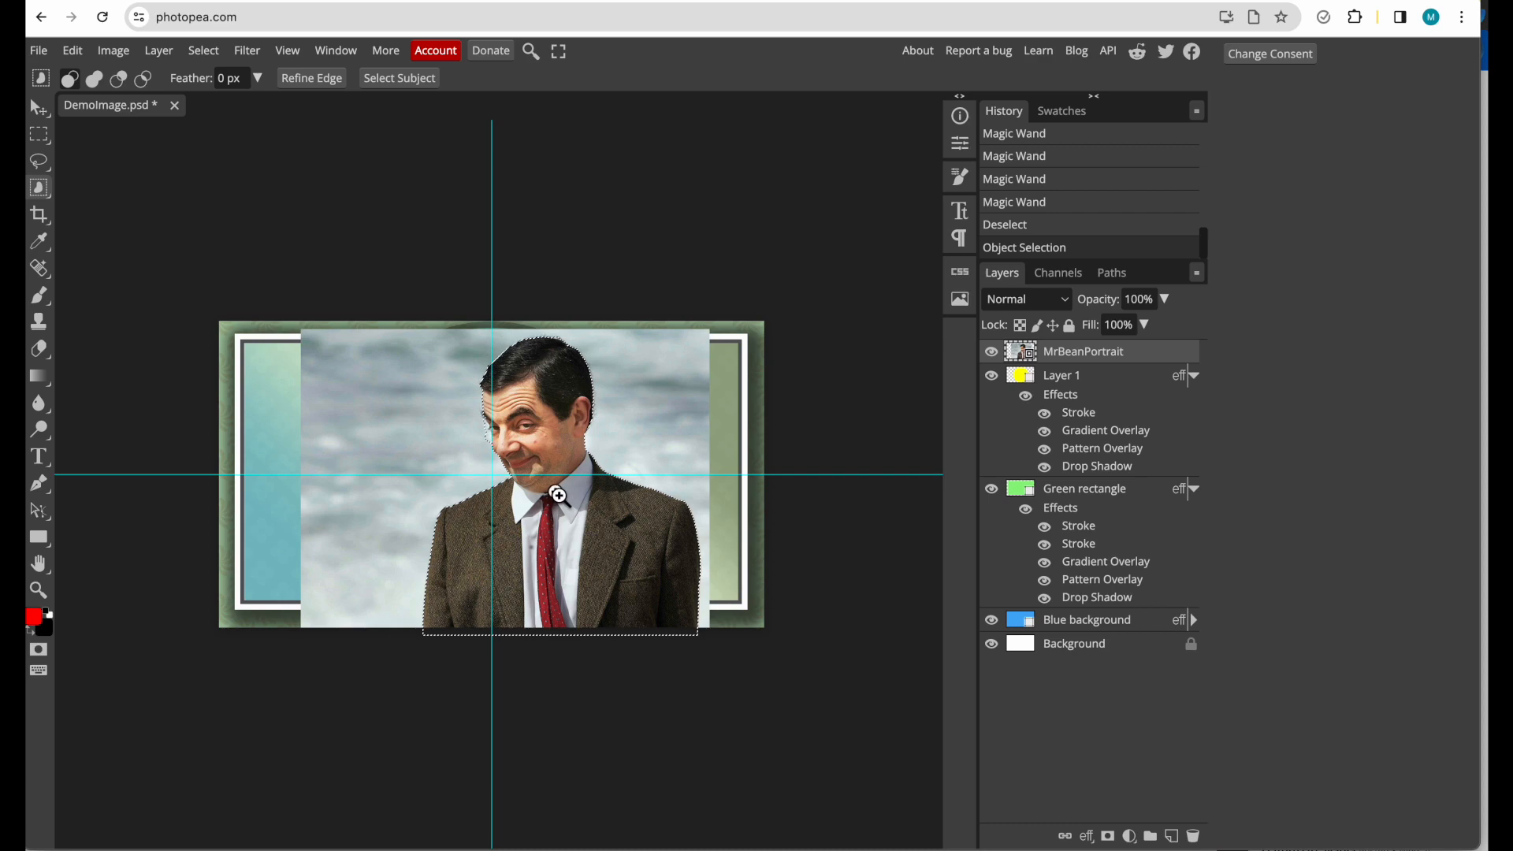
- Examine the selection's edge up close around the man's shoulders, hair, ear and eye
scroll(551, 493, up, 3)
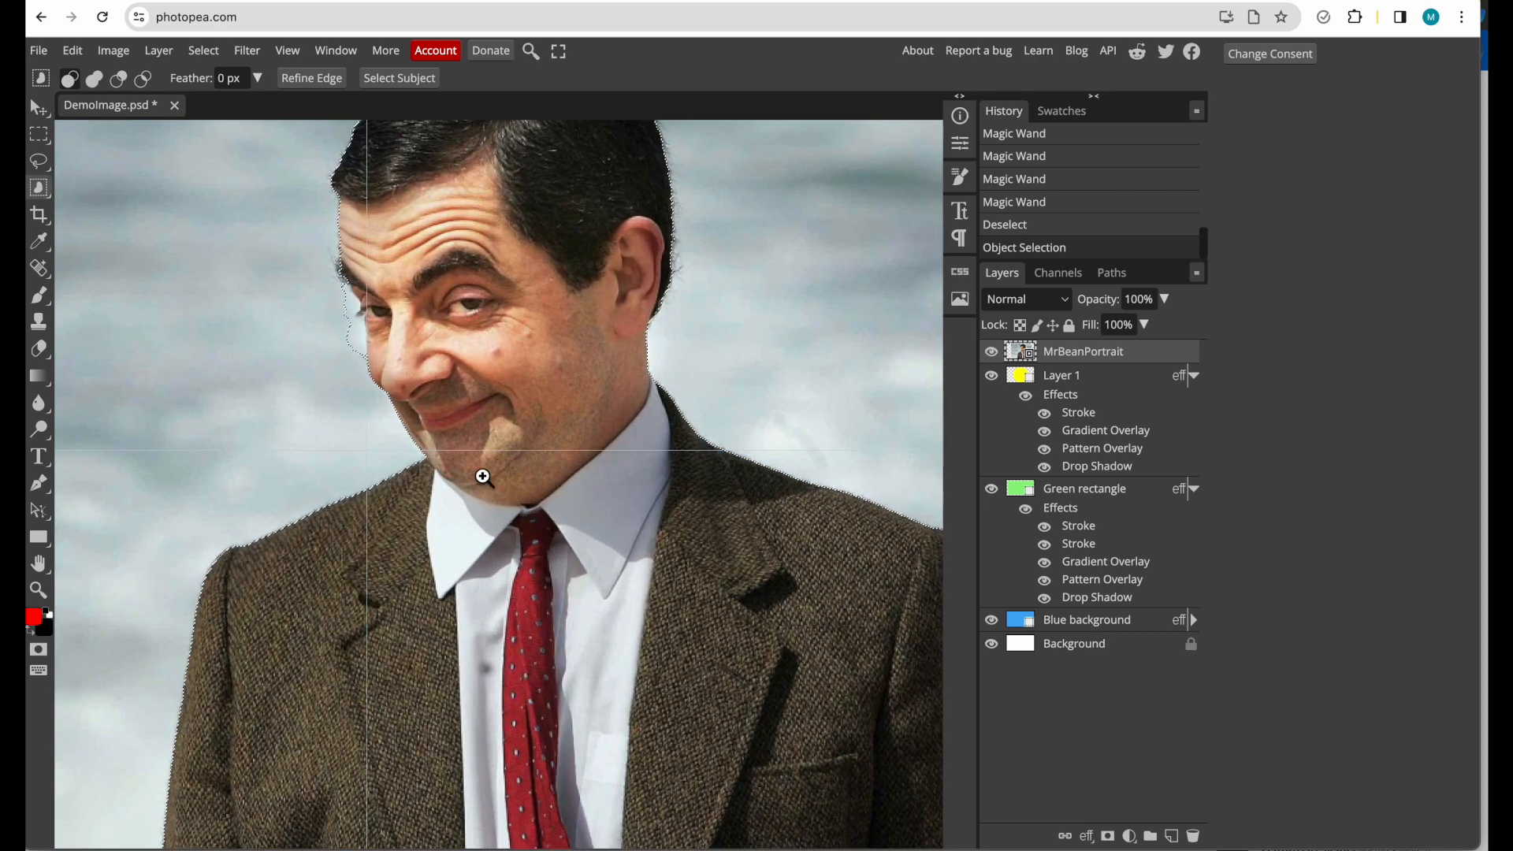
scroll(513, 466, up, 1)
drag(675, 449, 396, 450)
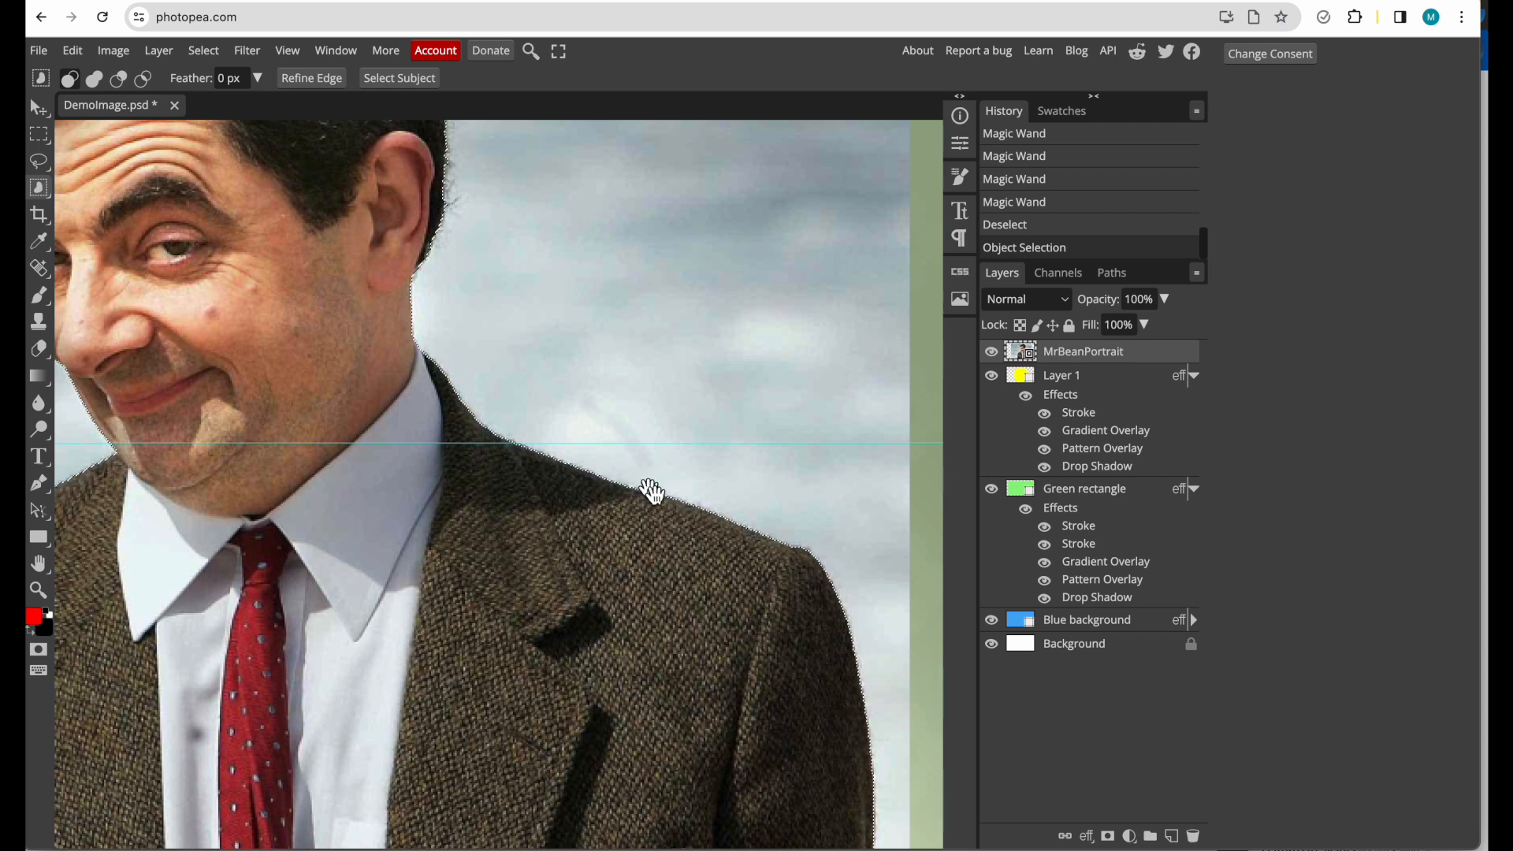
drag(525, 573, 686, 625)
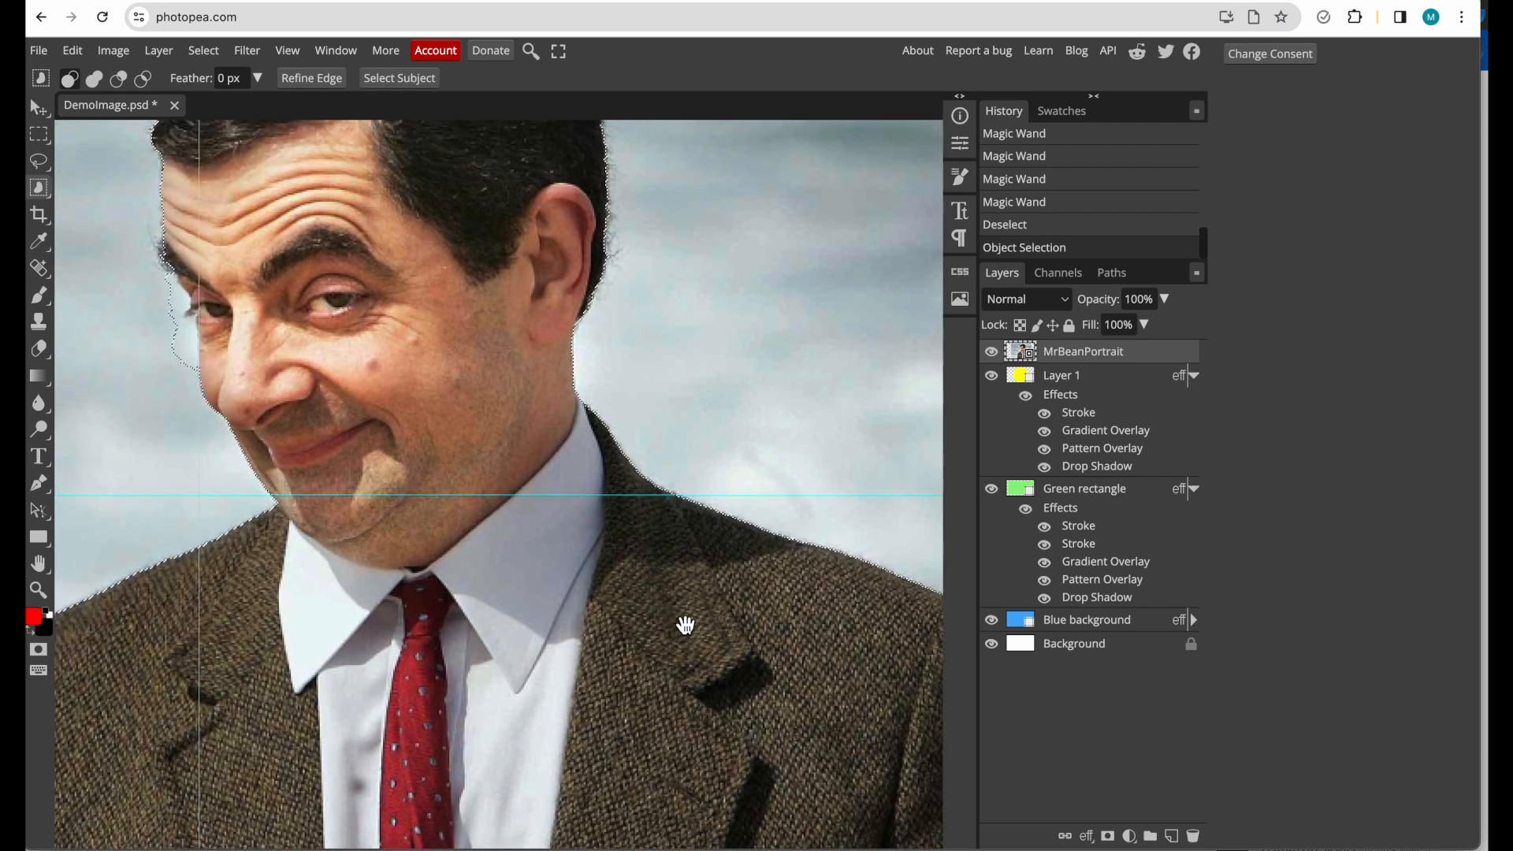
drag(523, 405, 601, 598)
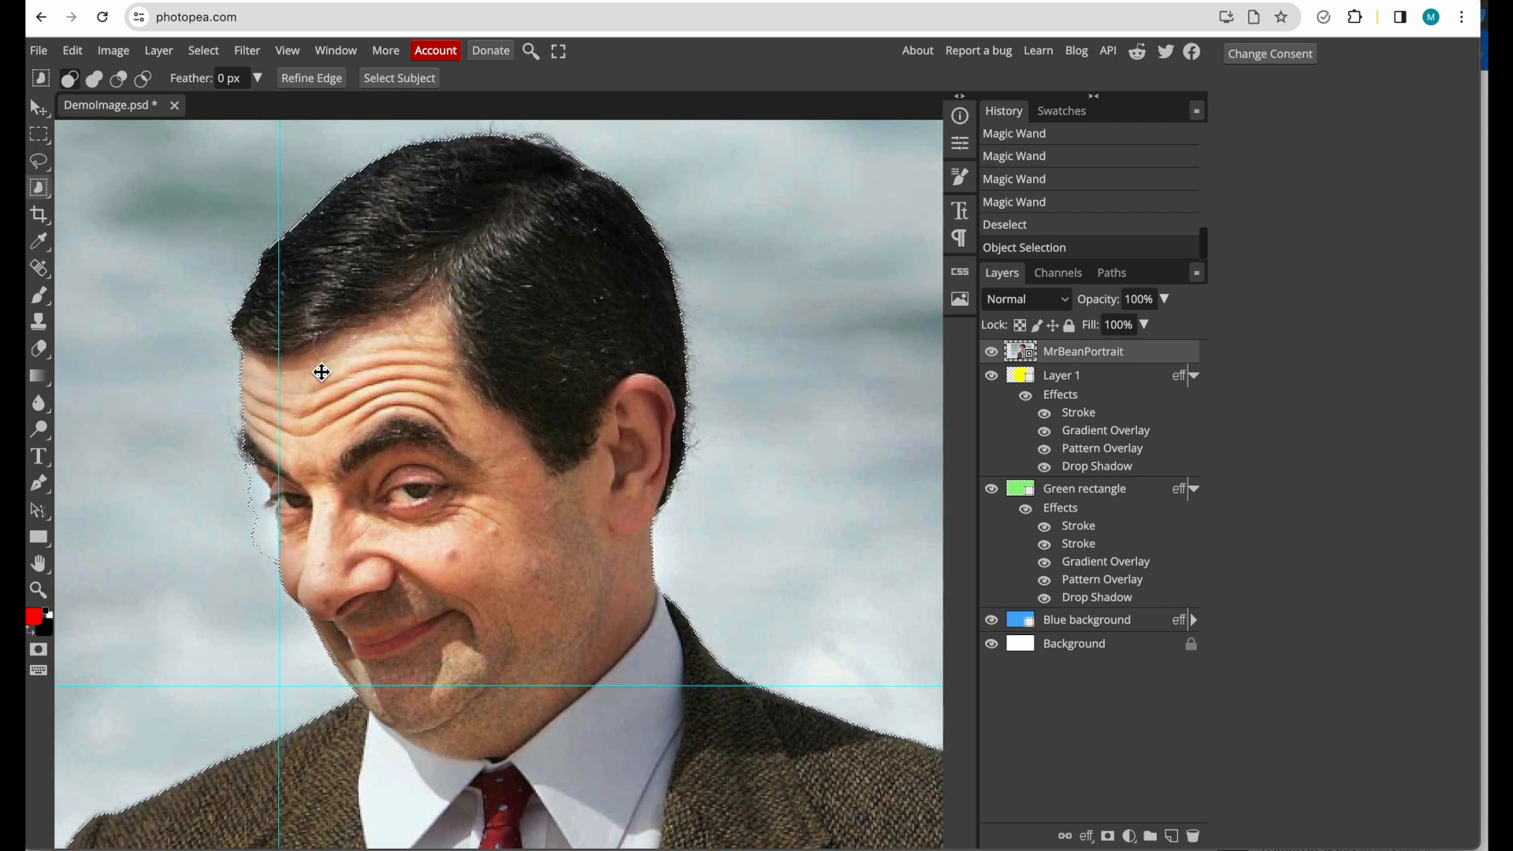
drag(433, 581, 581, 450)
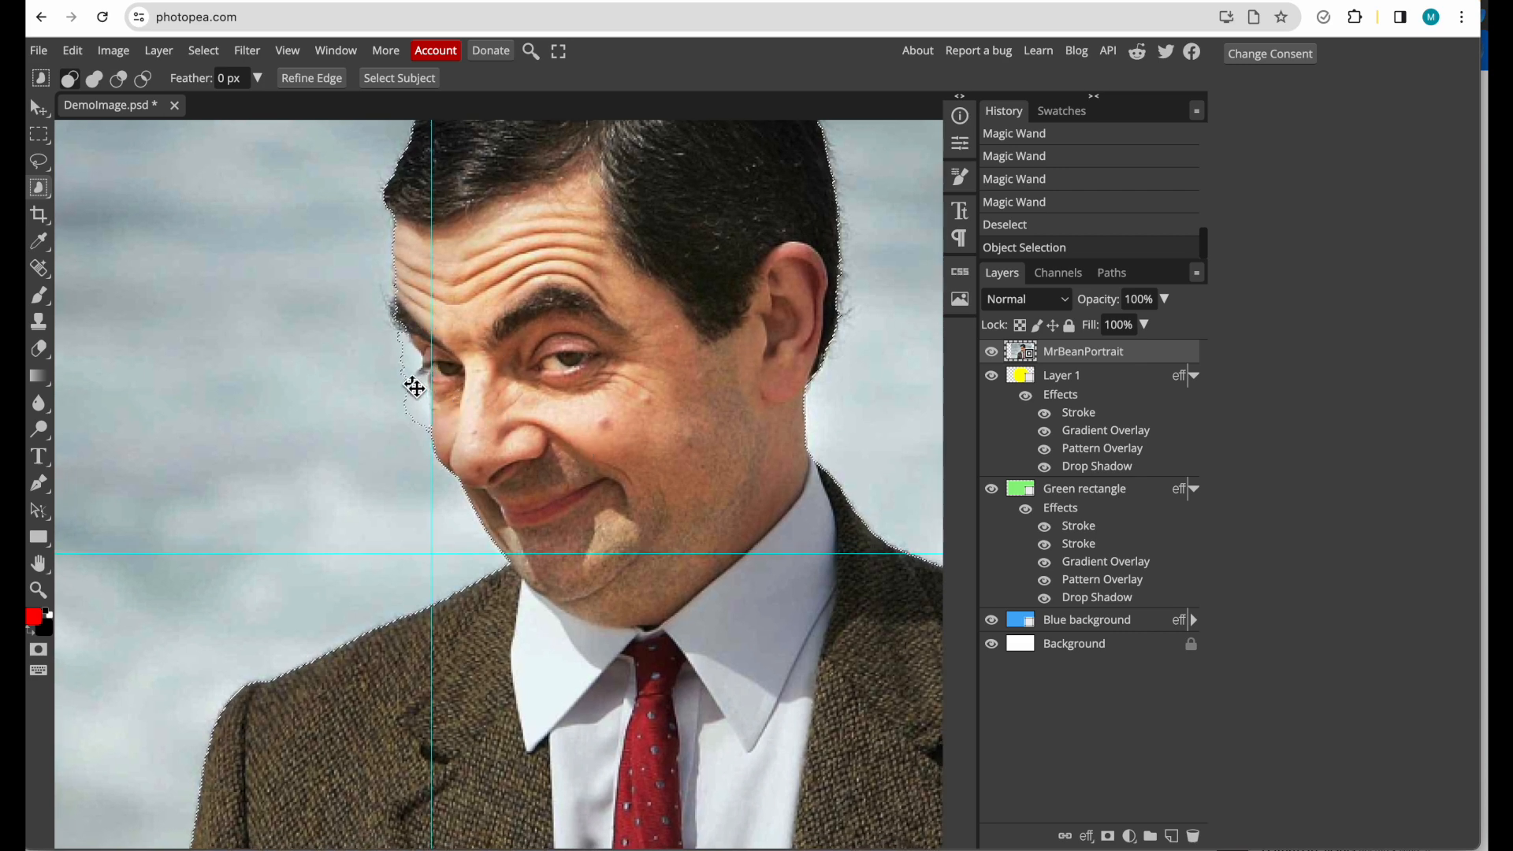
scroll(520, 387, down, 2)
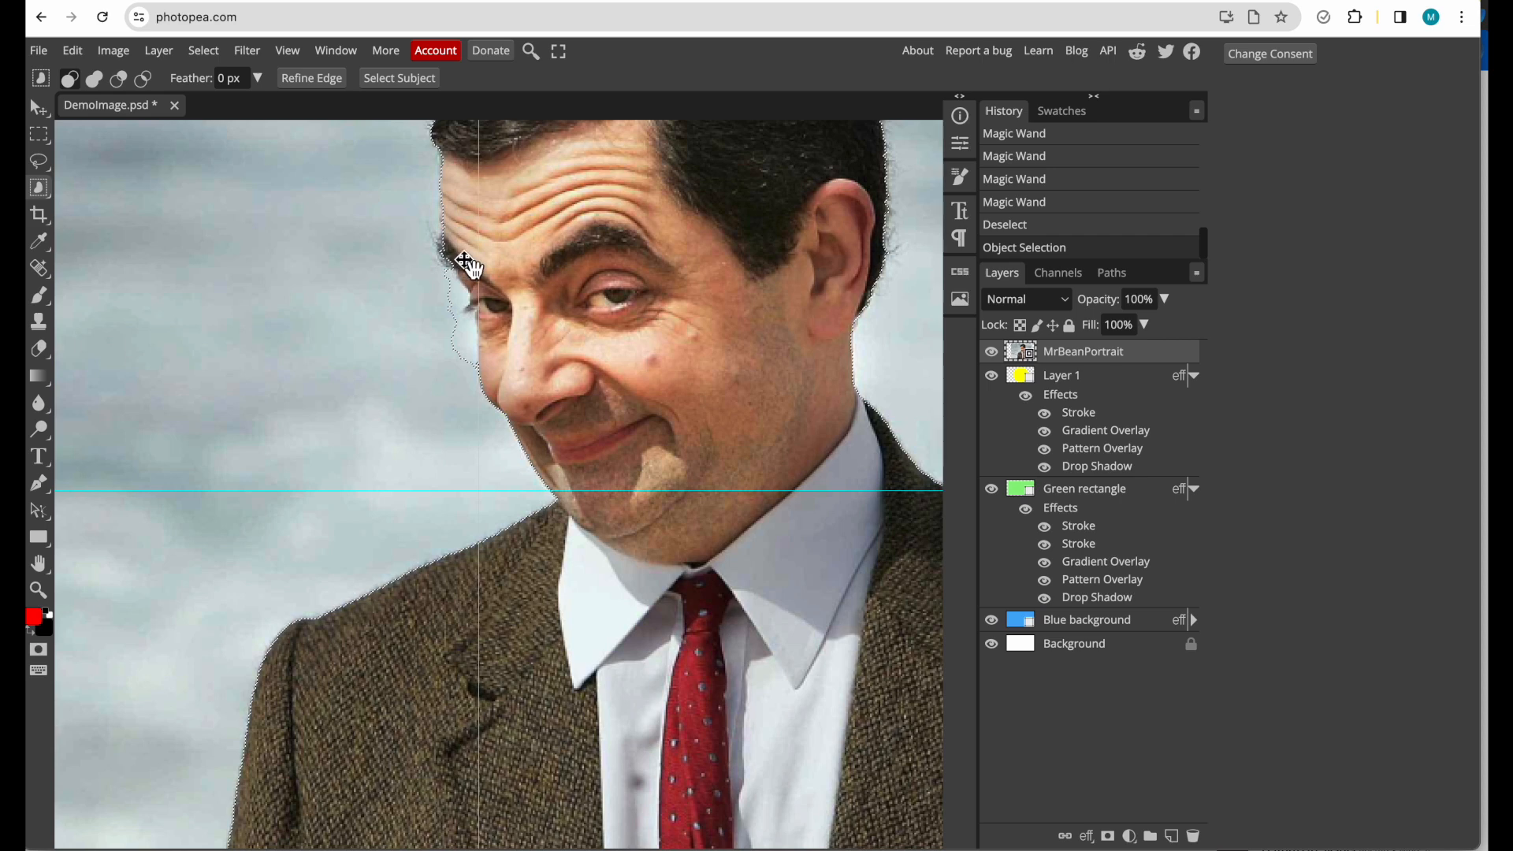
scroll(458, 299, up, 2)
drag(483, 314, 468, 375)
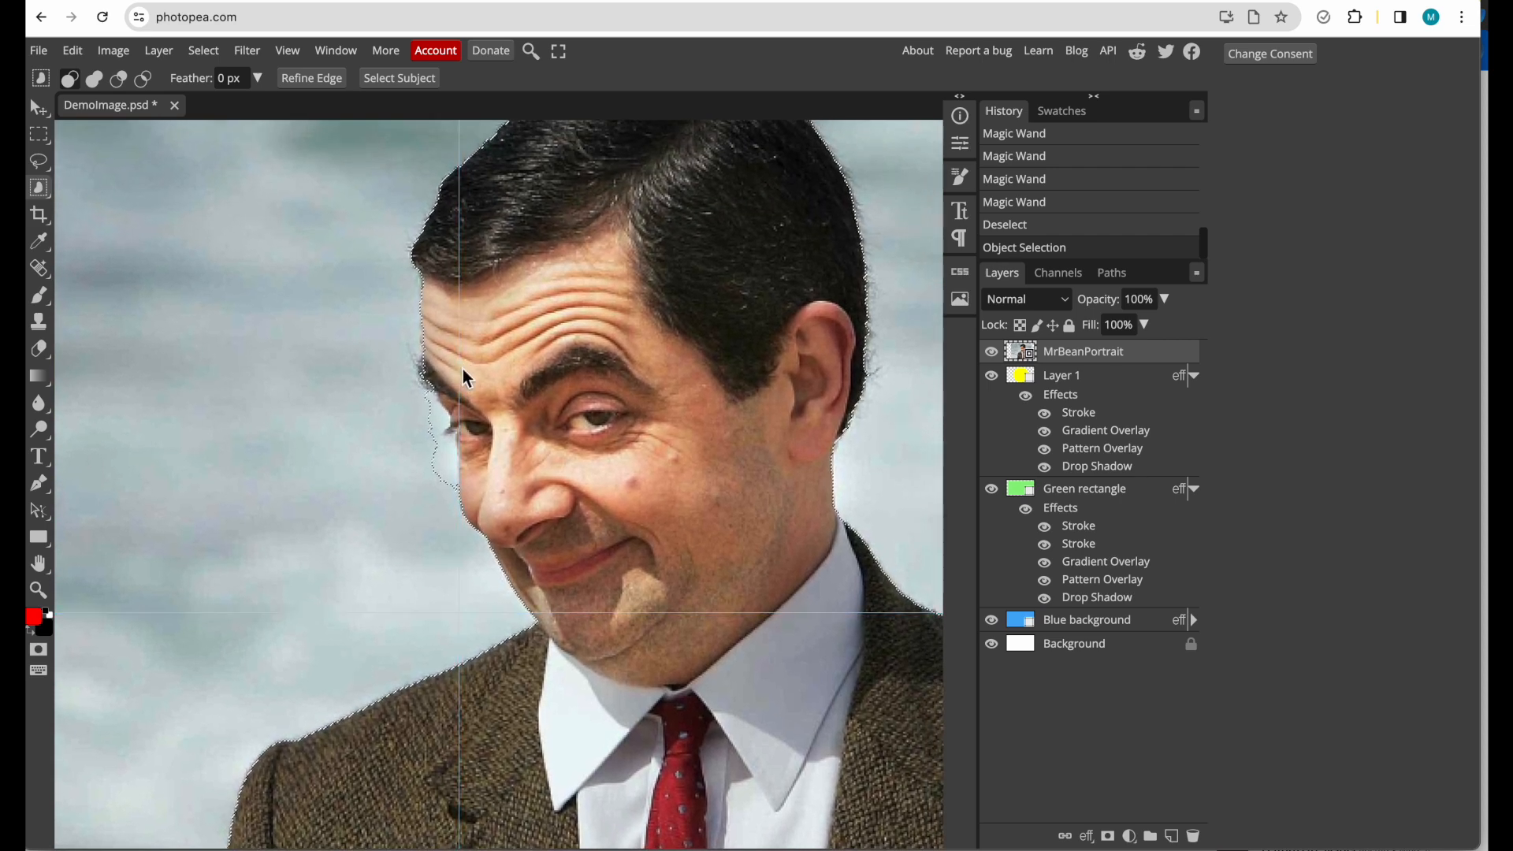
- Enter Quick Mask mode and set up a black 7 px Brush with reduced hardness
click(41, 650)
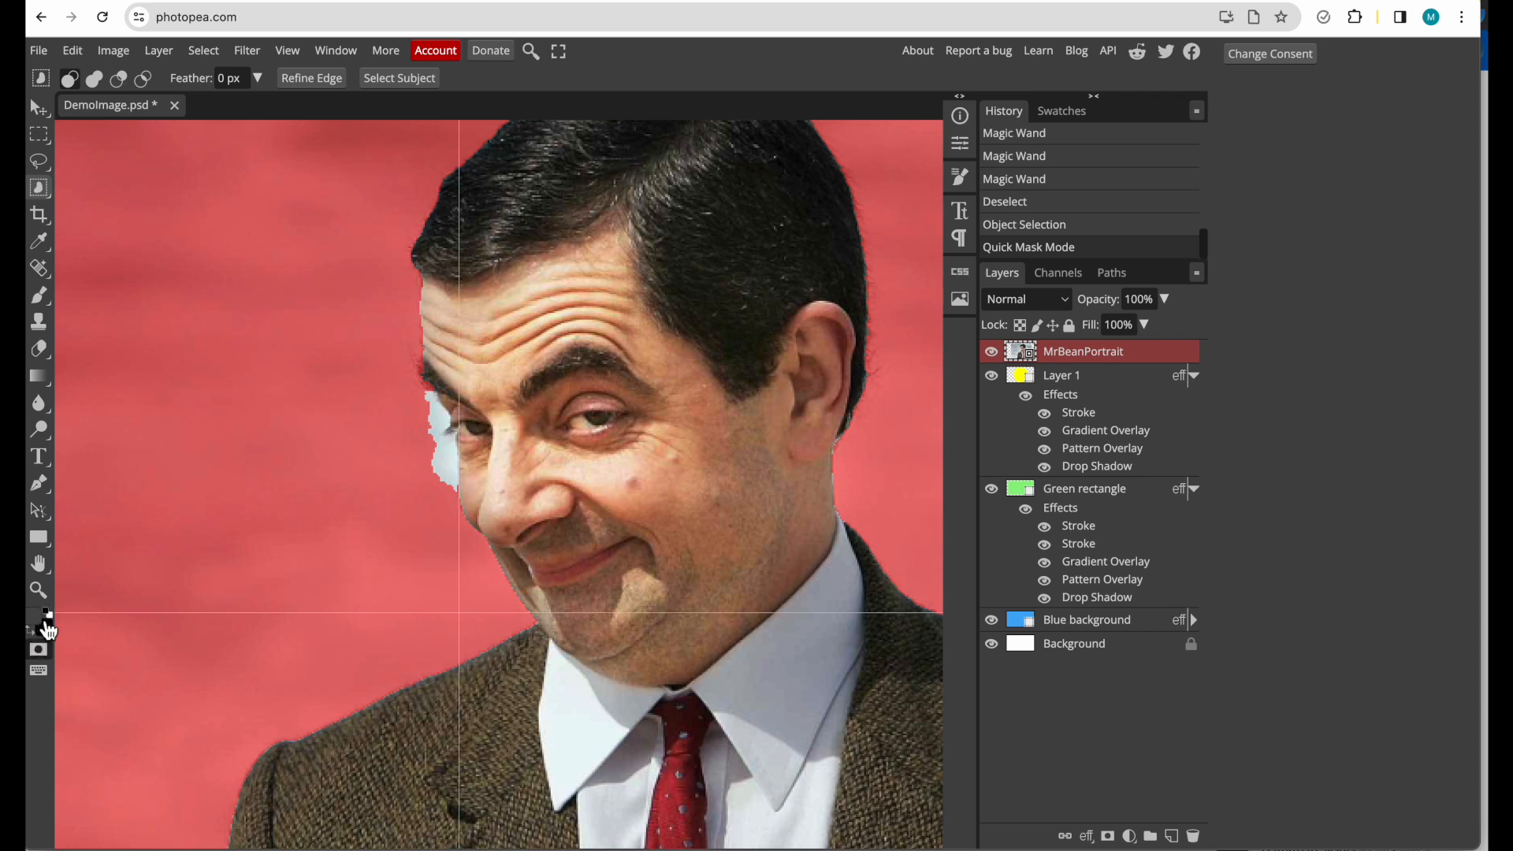
click(48, 614)
click(39, 296)
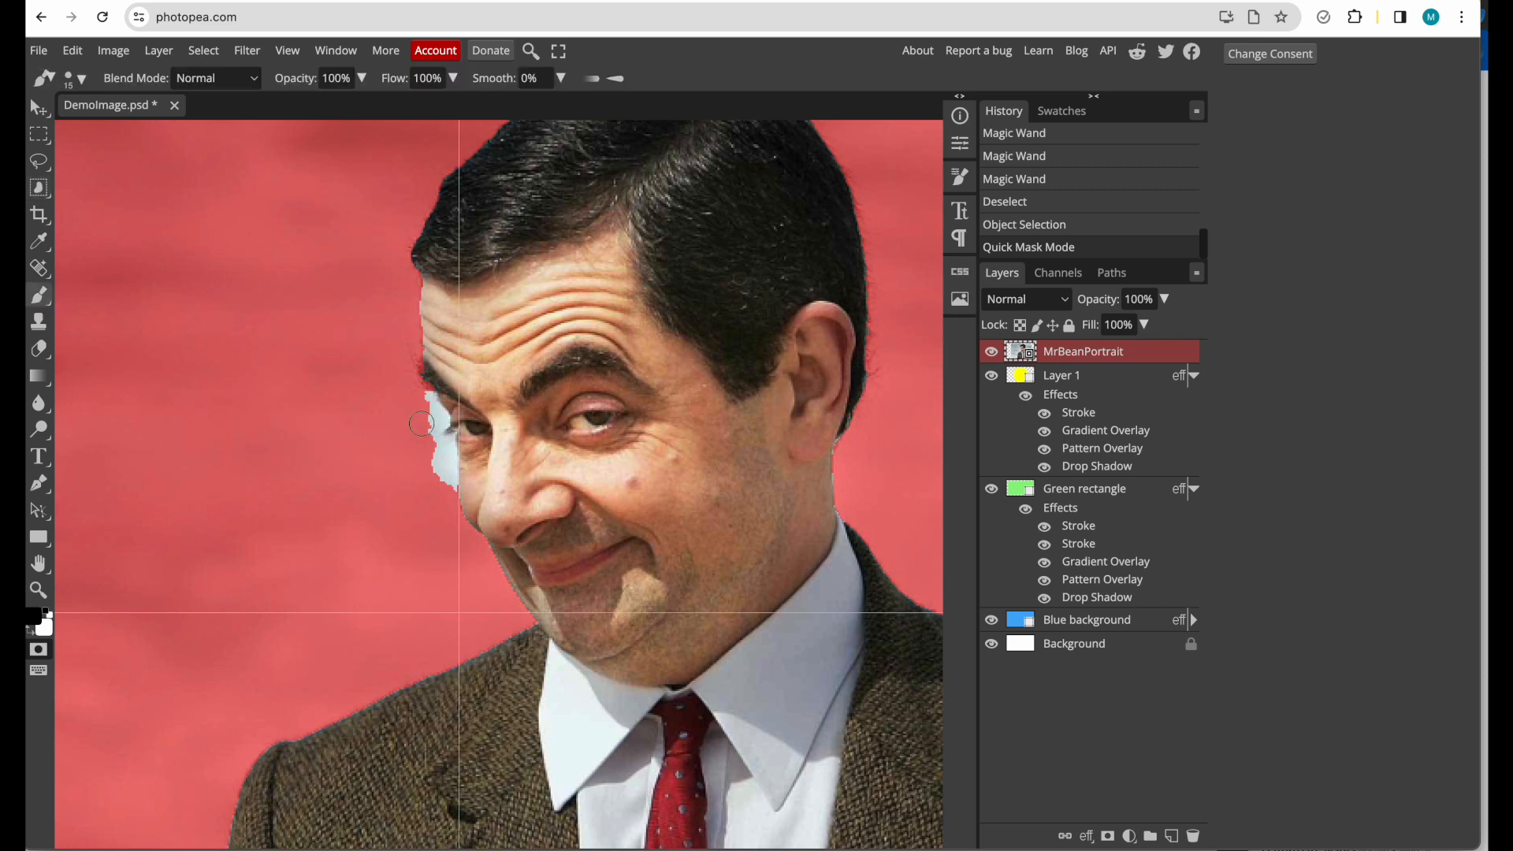
key(bracketleft)
click(78, 80)
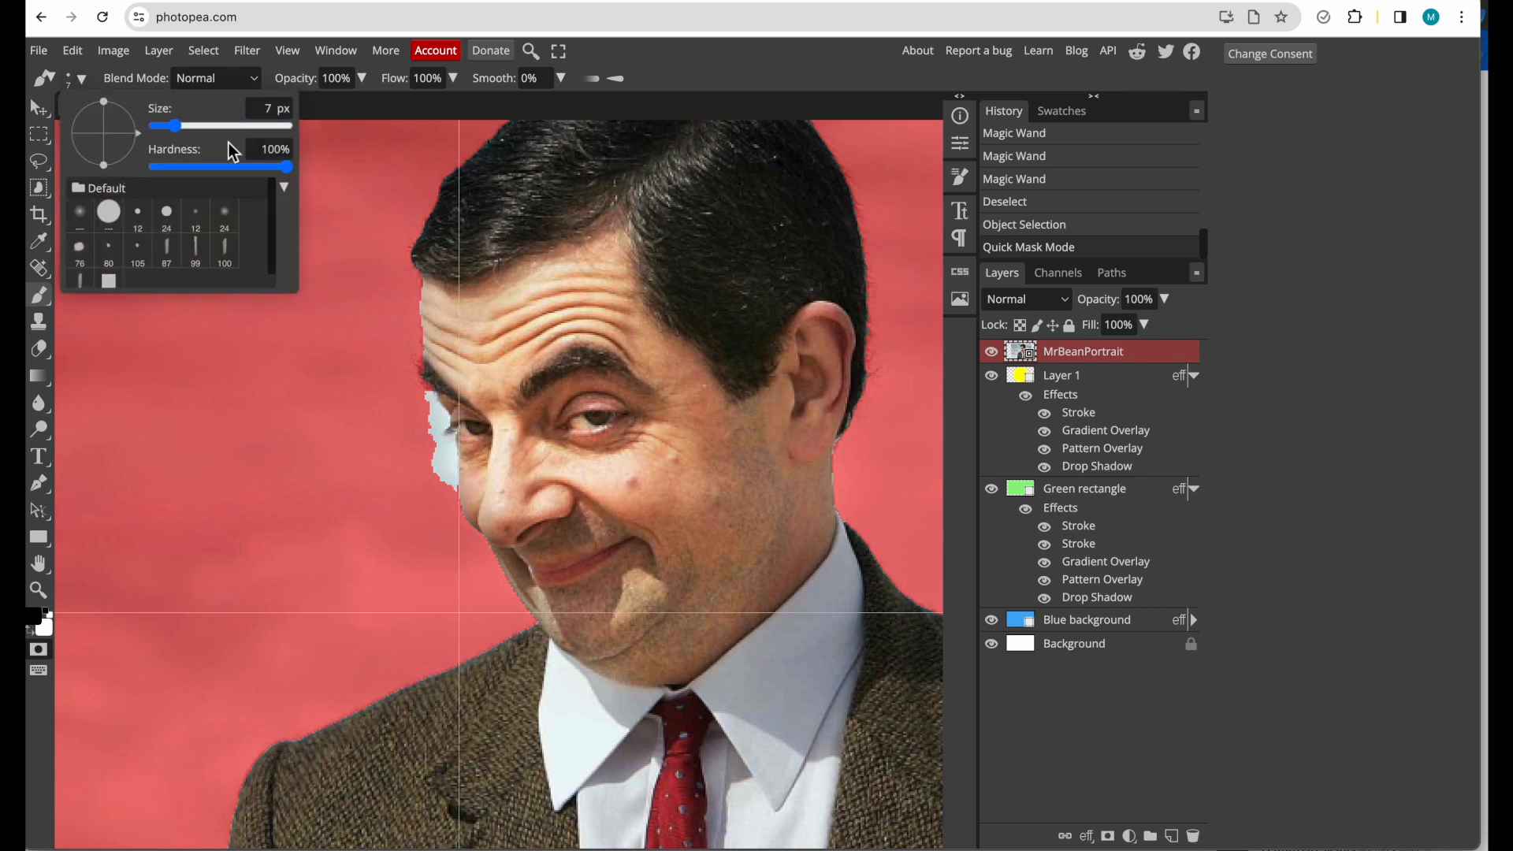
drag(287, 167, 237, 168)
click(675, 85)
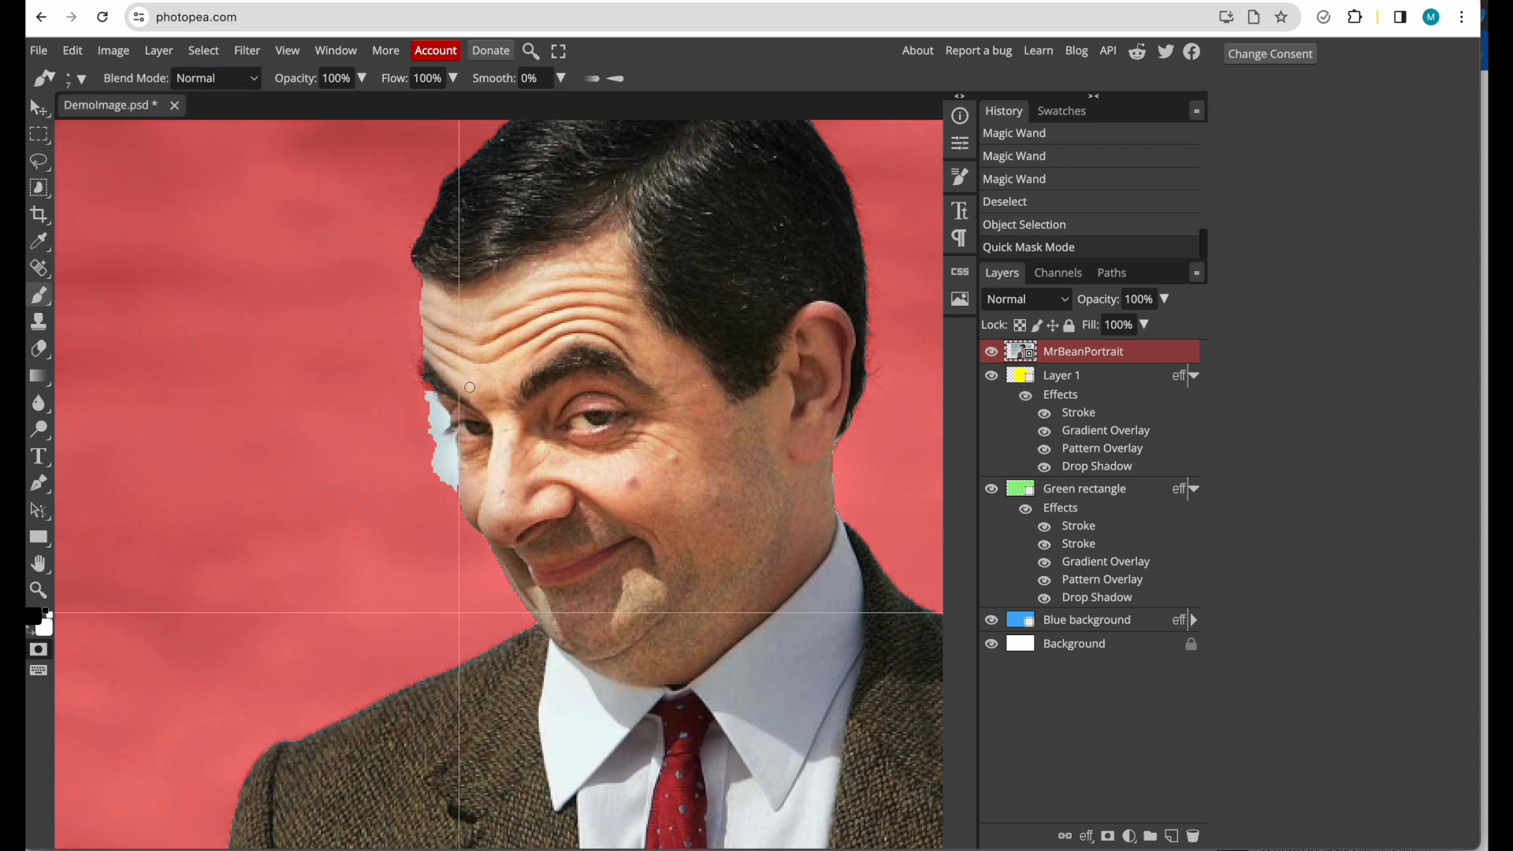
- Paint the stray background patch beside the eye out of the selection with black, and paint back the forehead edge with white
drag(430, 414, 429, 403)
drag(422, 454, 446, 435)
mouse_move(451, 450)
mouse_down()
mouse_move(453, 494)
mouse_move(427, 428)
mouse_up()
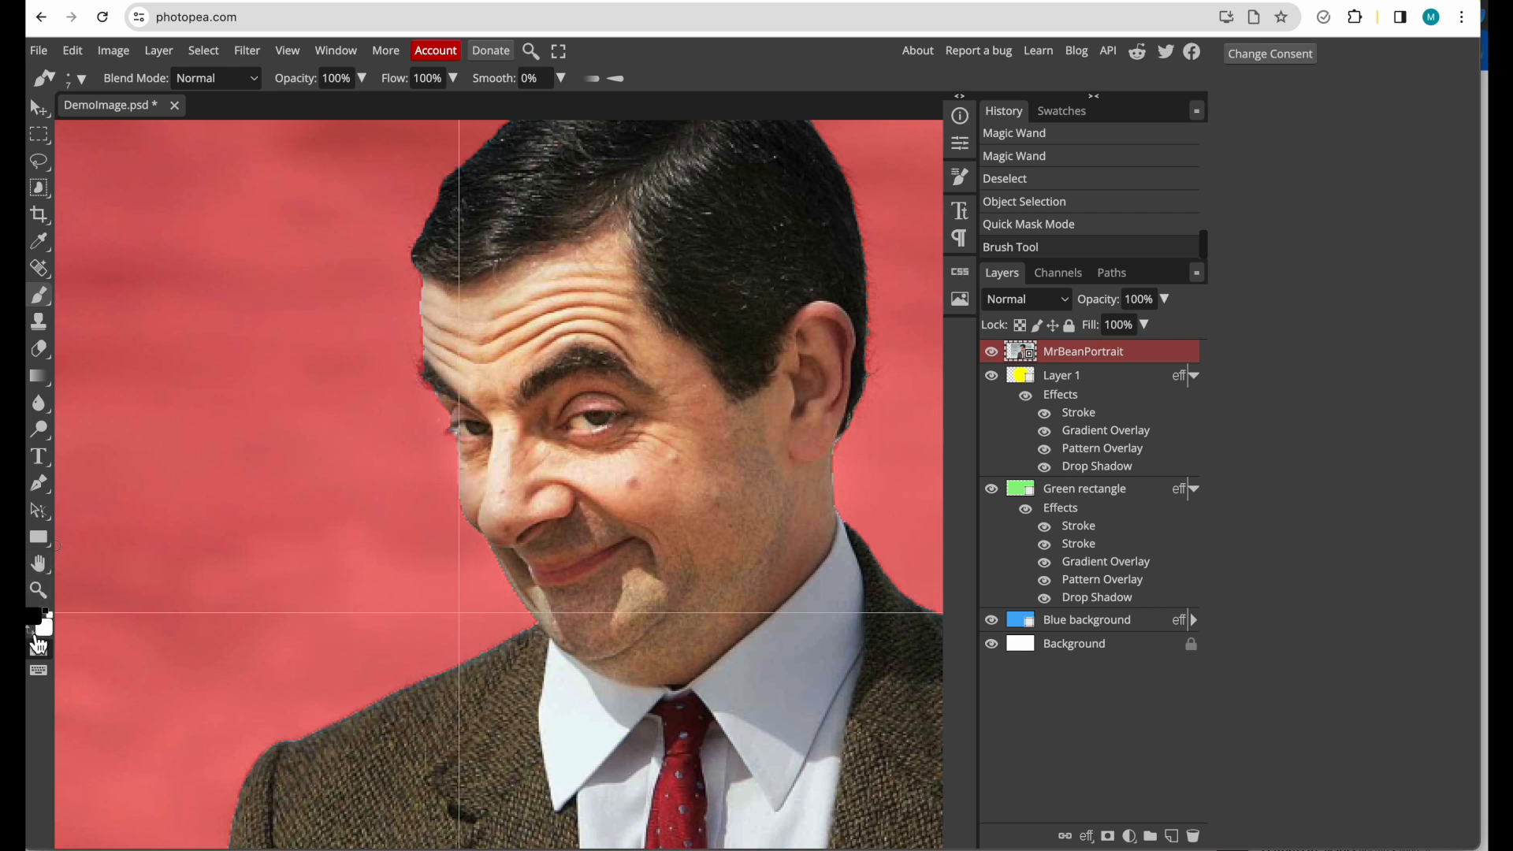
key(x)
key(x)
key(x)
drag(432, 268, 443, 286)
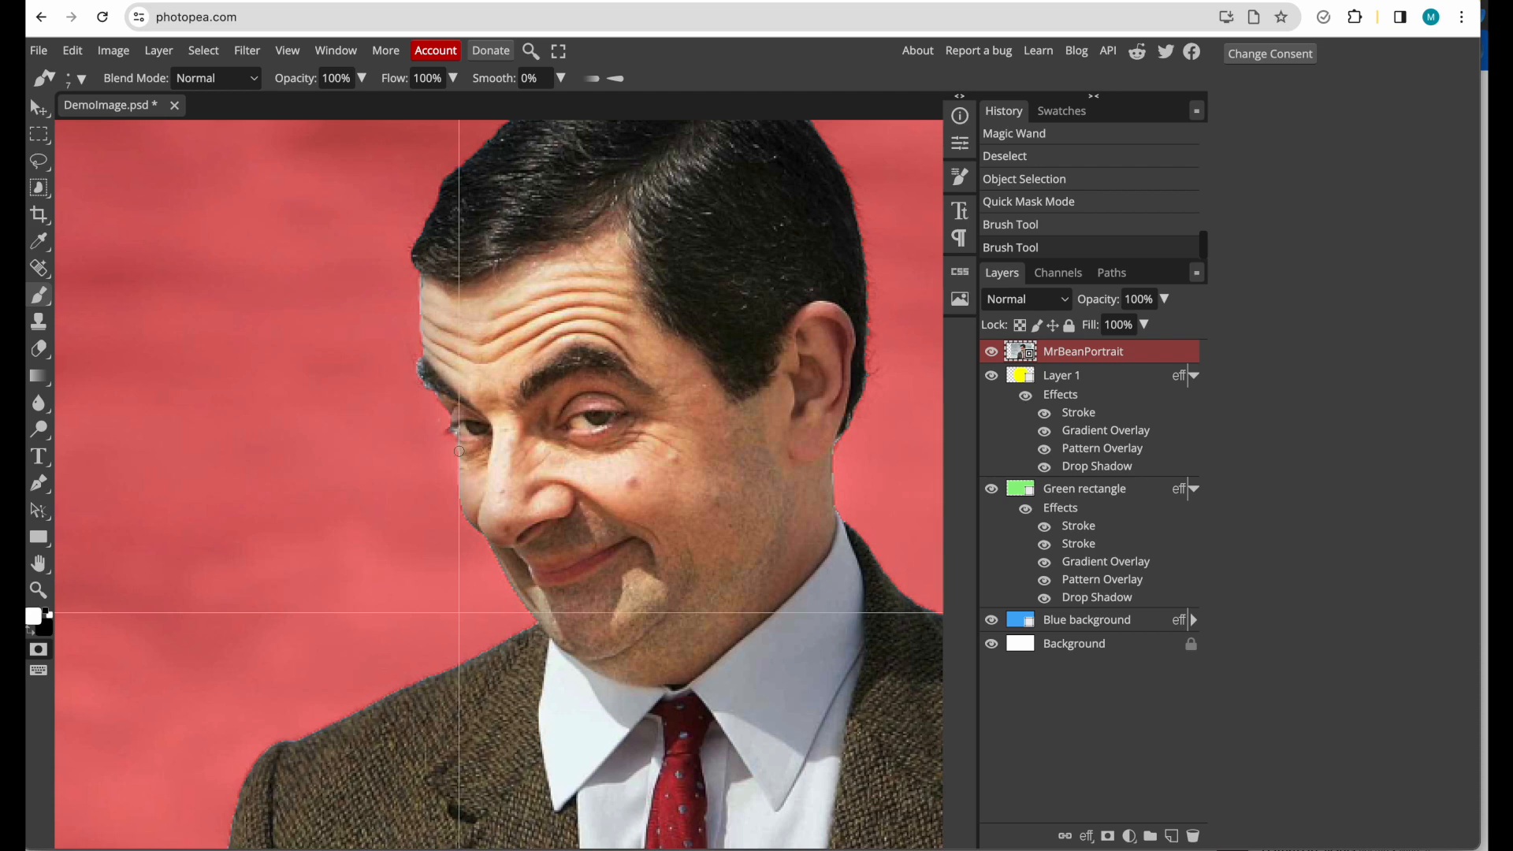
- Leave Quick Mask mode to turn the painted mask back into a selection around the man
scroll(459, 451, down, 6)
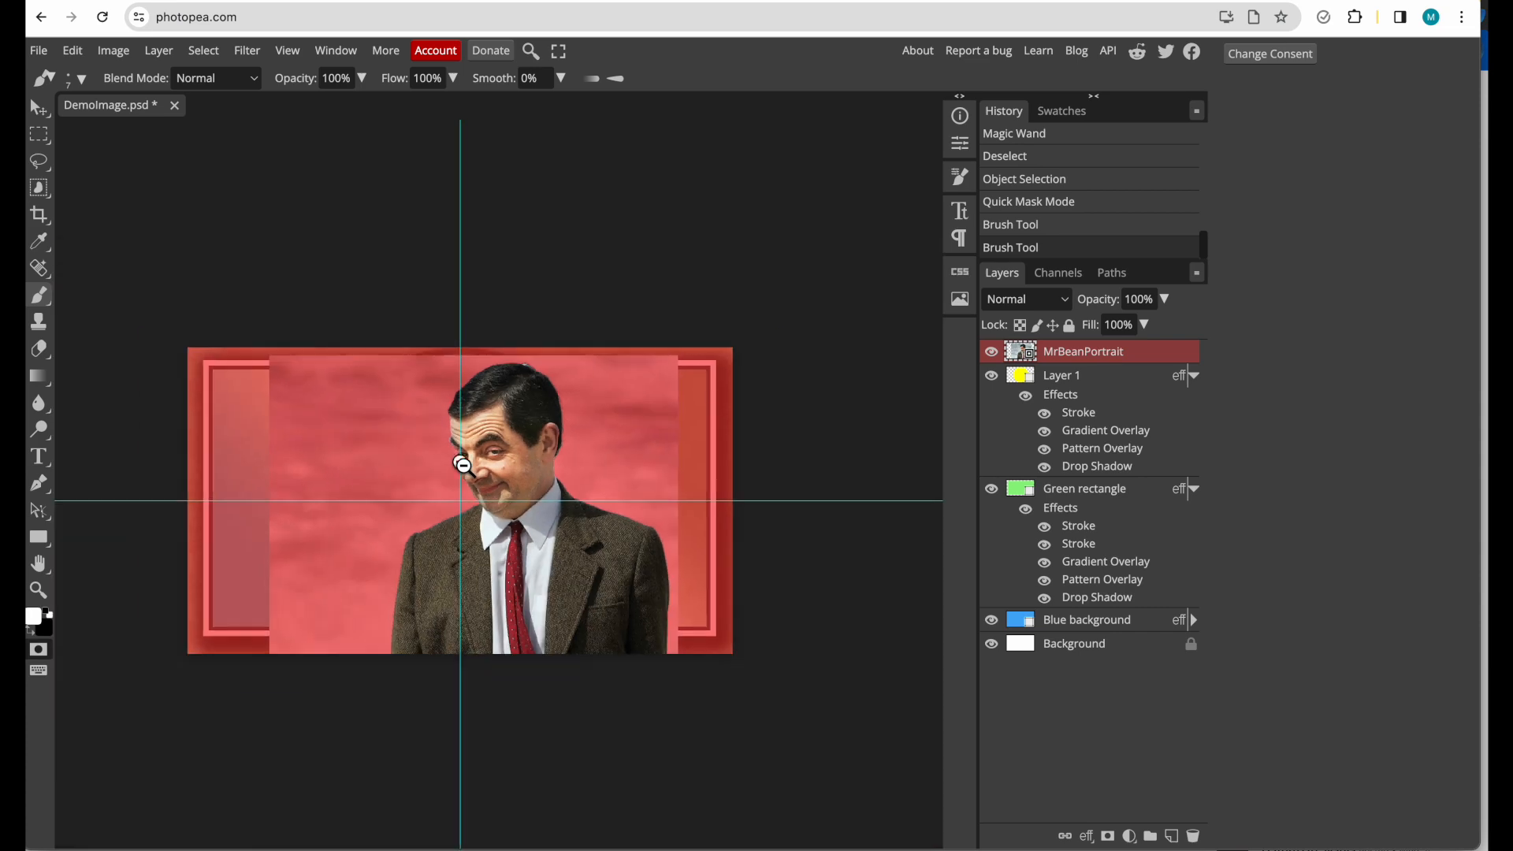
click(40, 654)
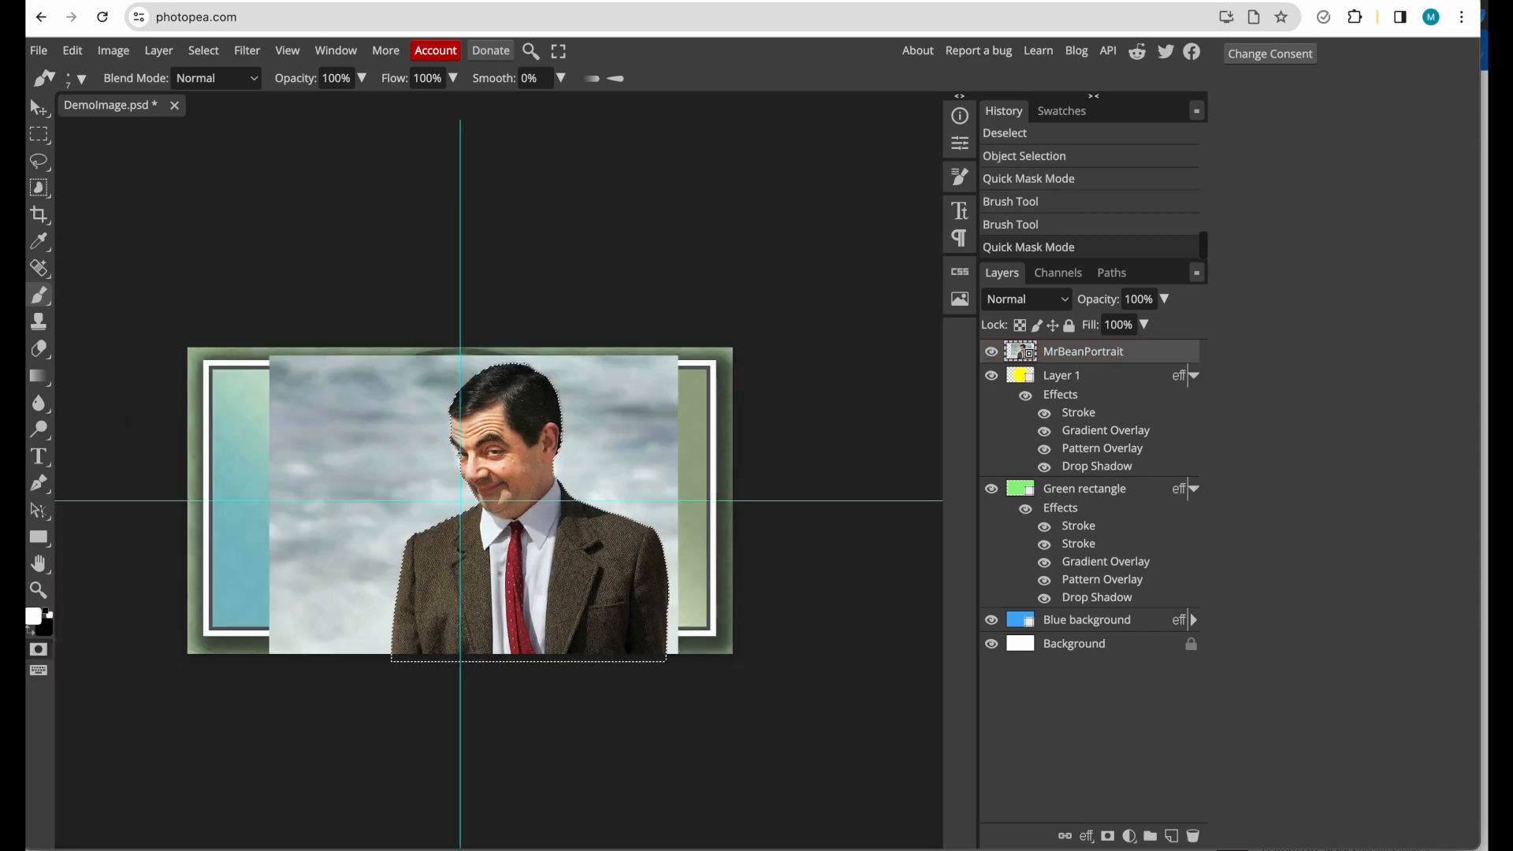
click(39, 649)
click(39, 650)
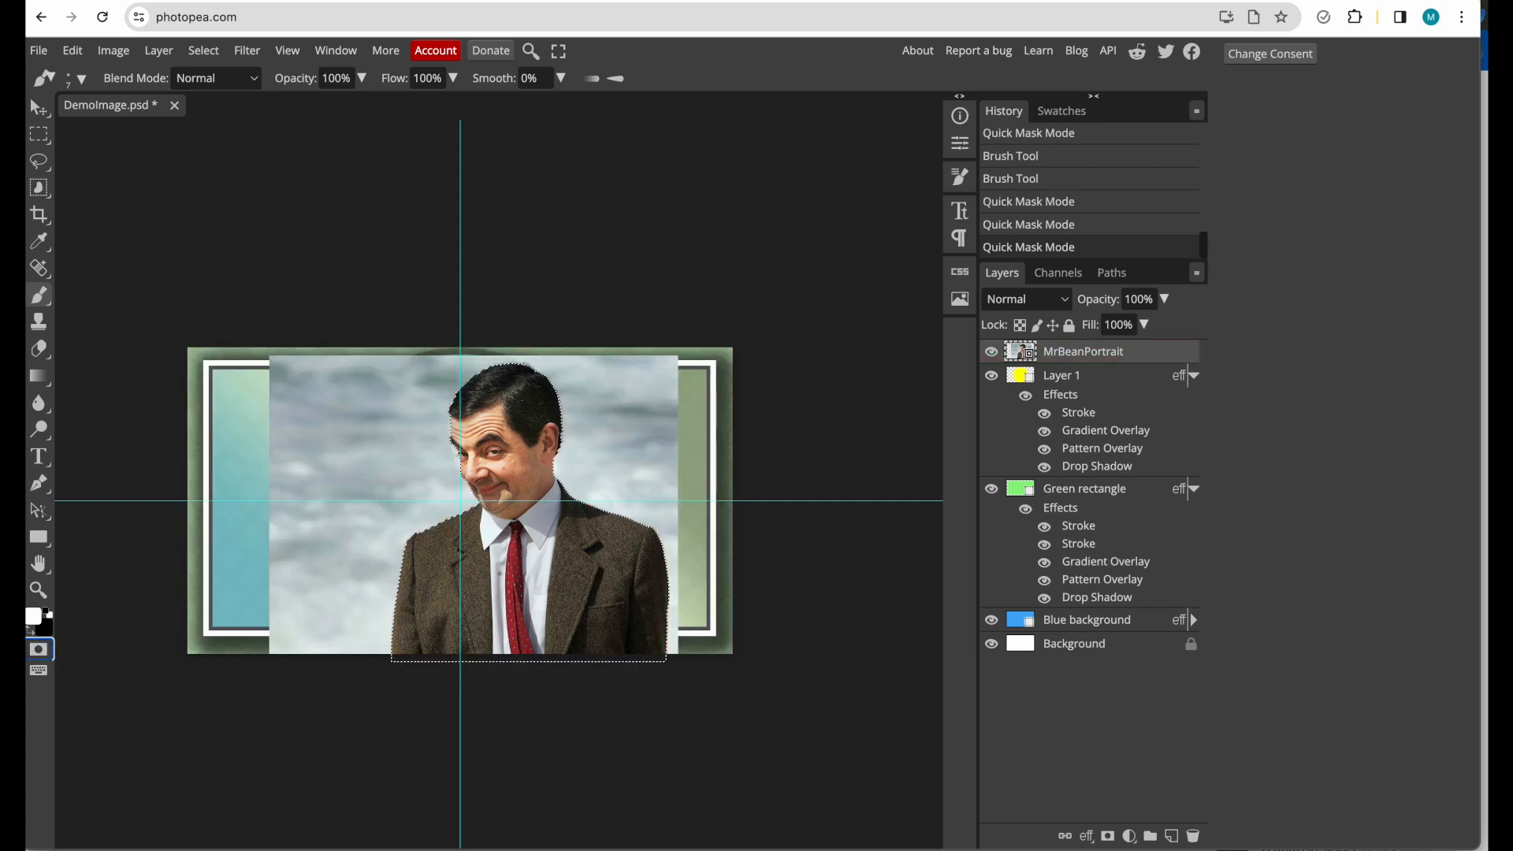
- Open Refine Edge for the man's selection and try a border of 5
click(402, 570)
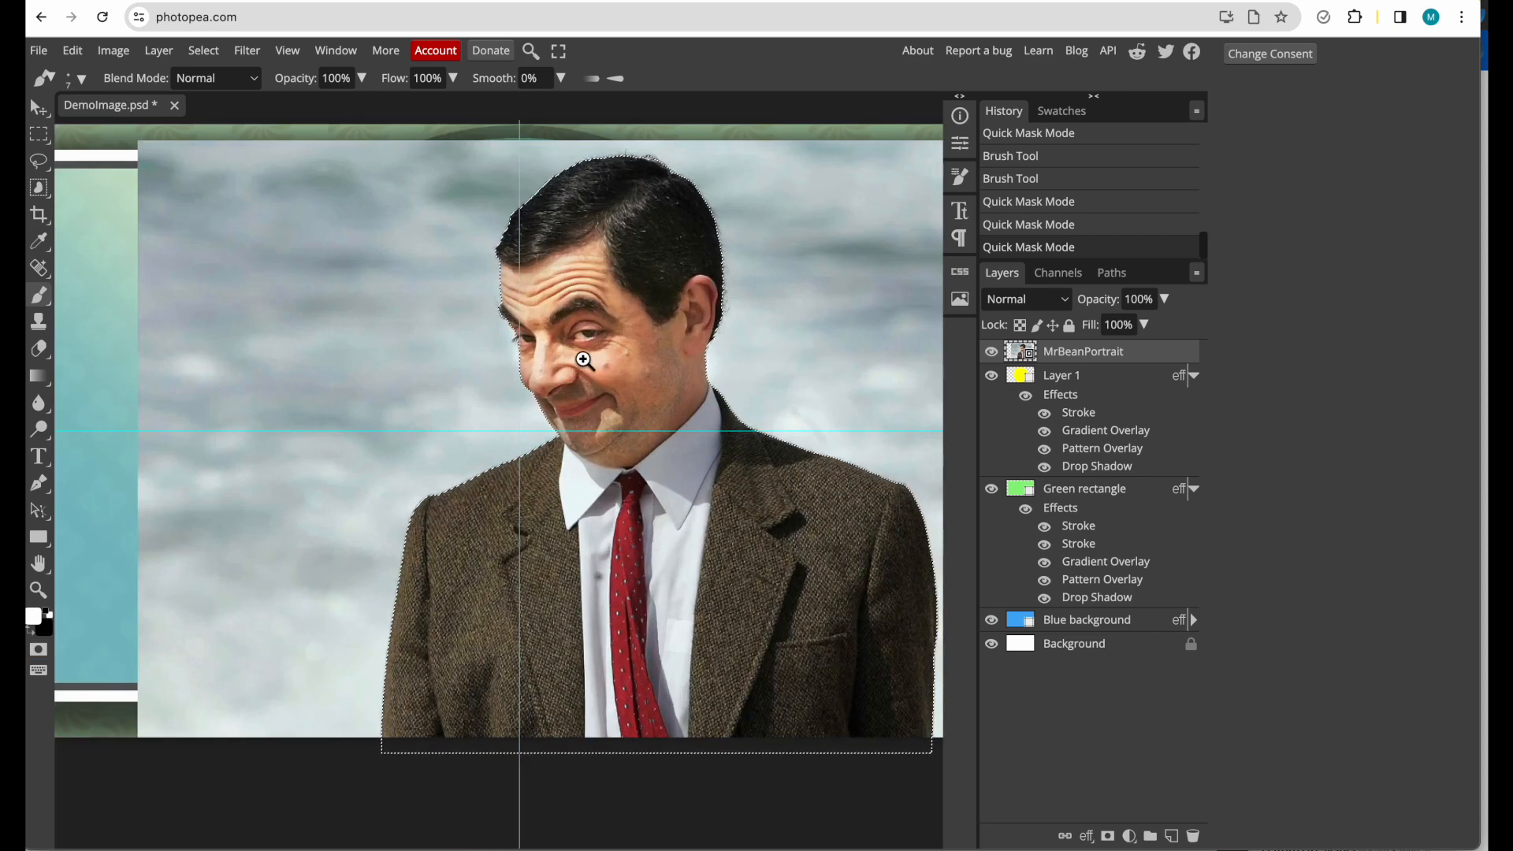
click(582, 359)
click(591, 281)
drag(749, 281, 646, 440)
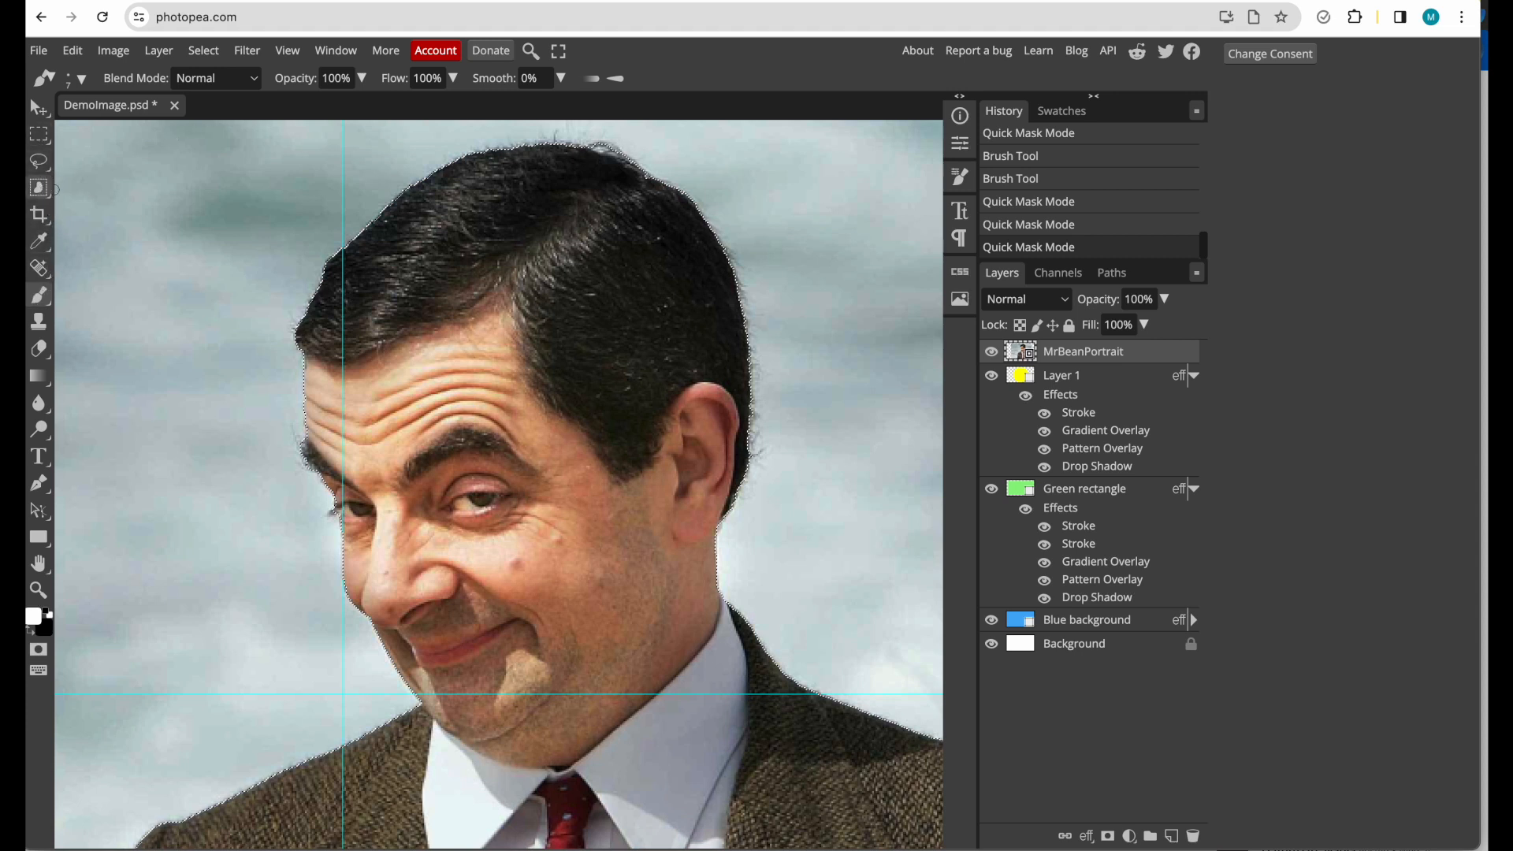
click(39, 189)
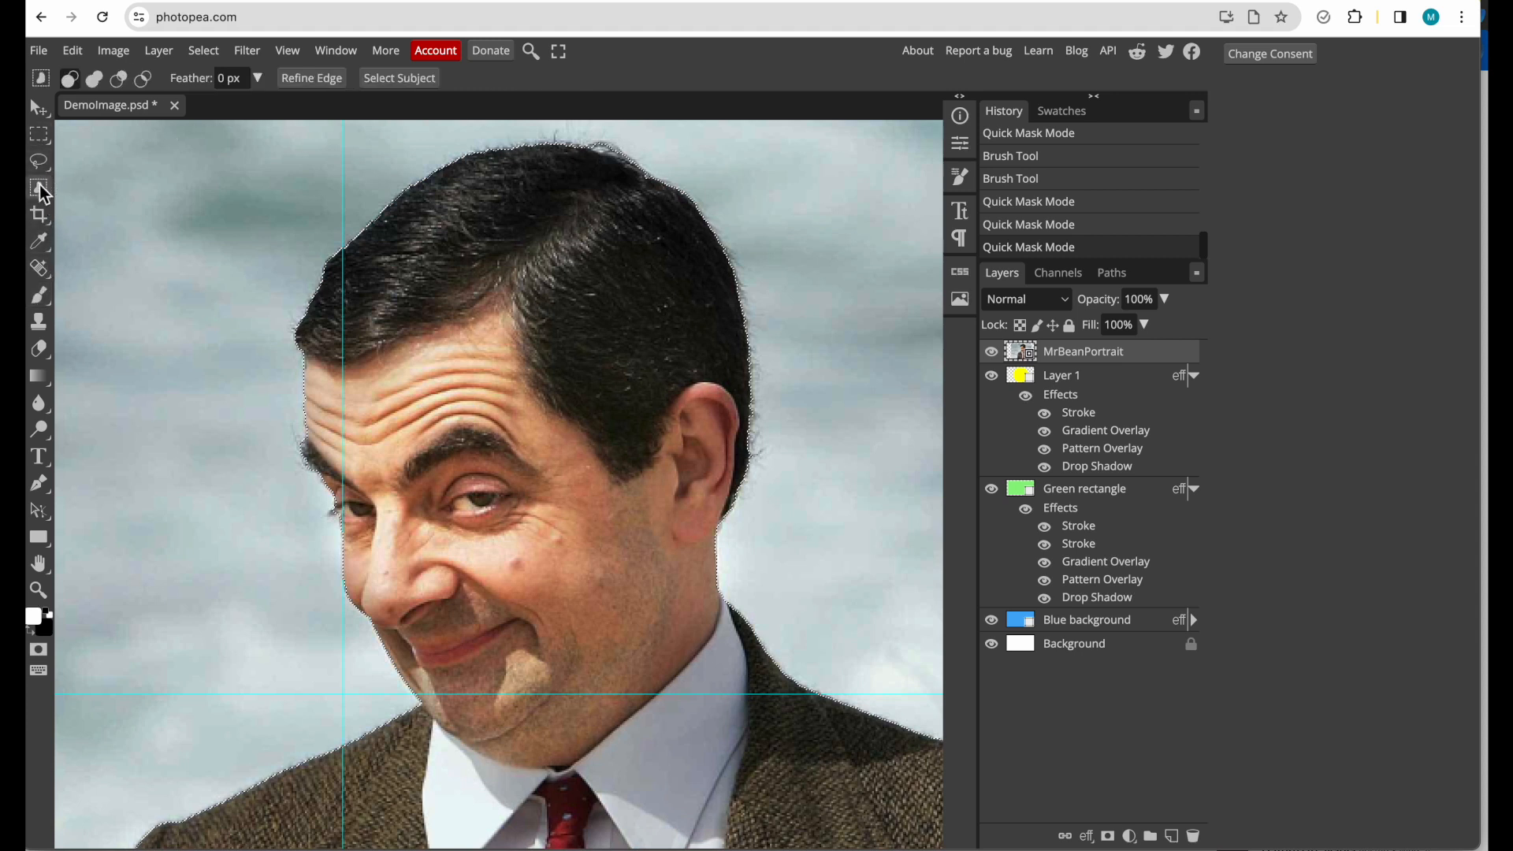
click(319, 82)
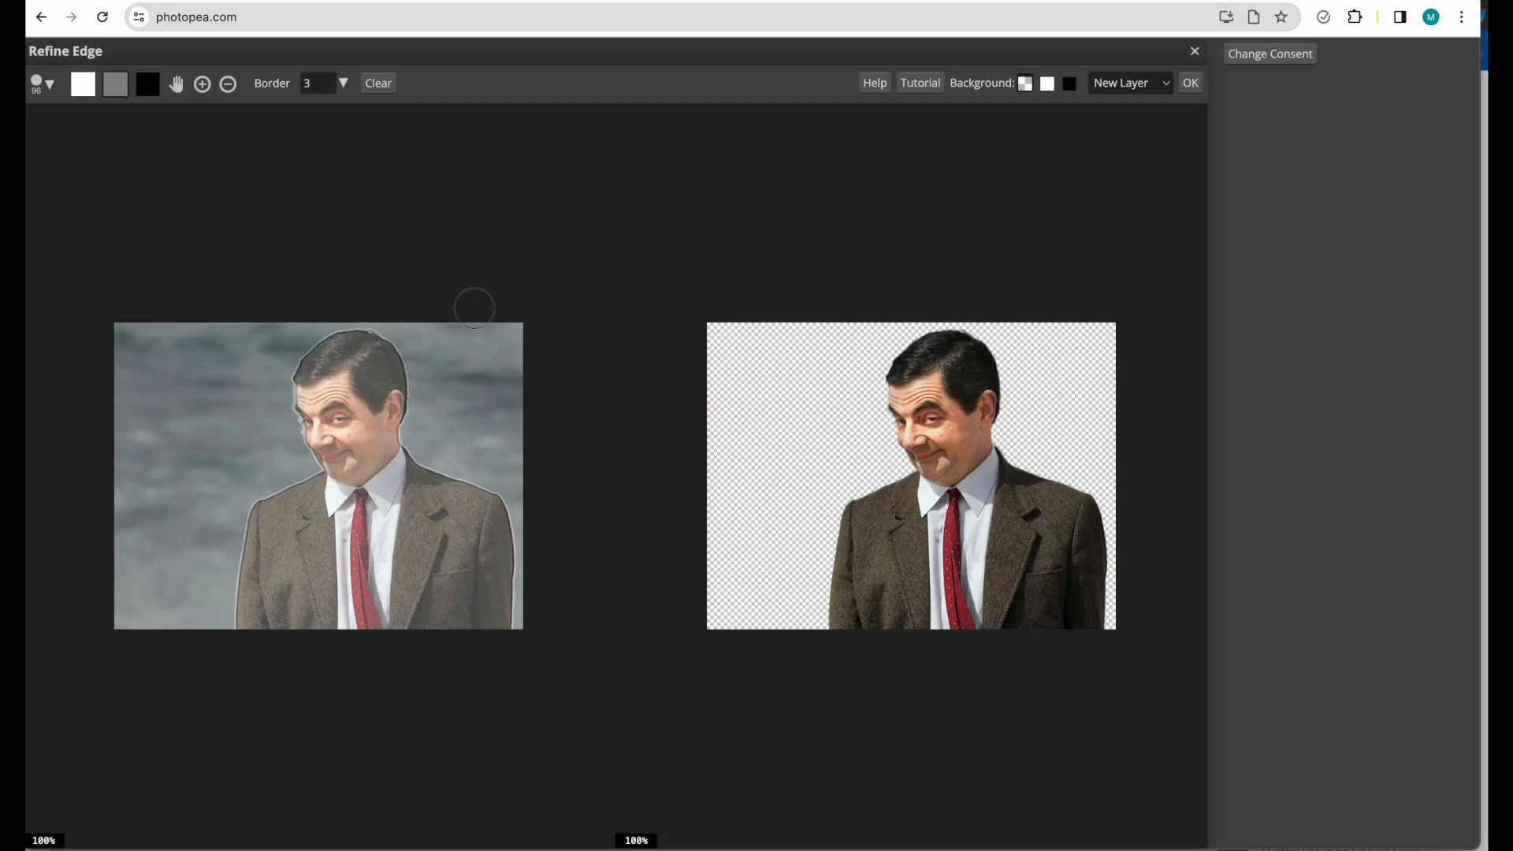
click(319, 83)
text(5)
key(Return)
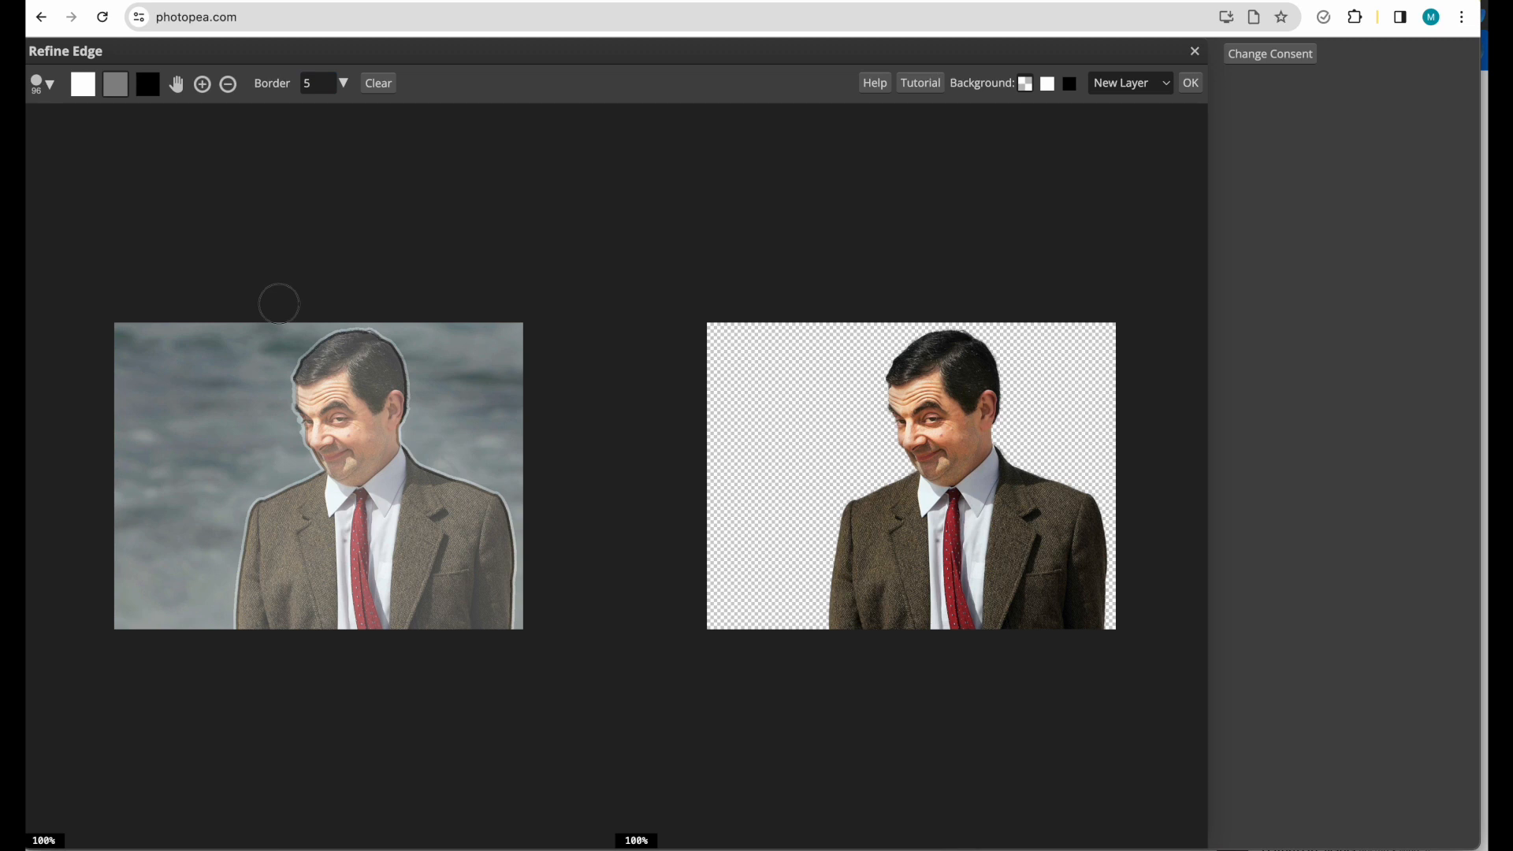
- Set the Refine Edge border to 3 and output the cutout to a new layer
click(315, 82)
text(3)
key(Return)
click(1191, 85)
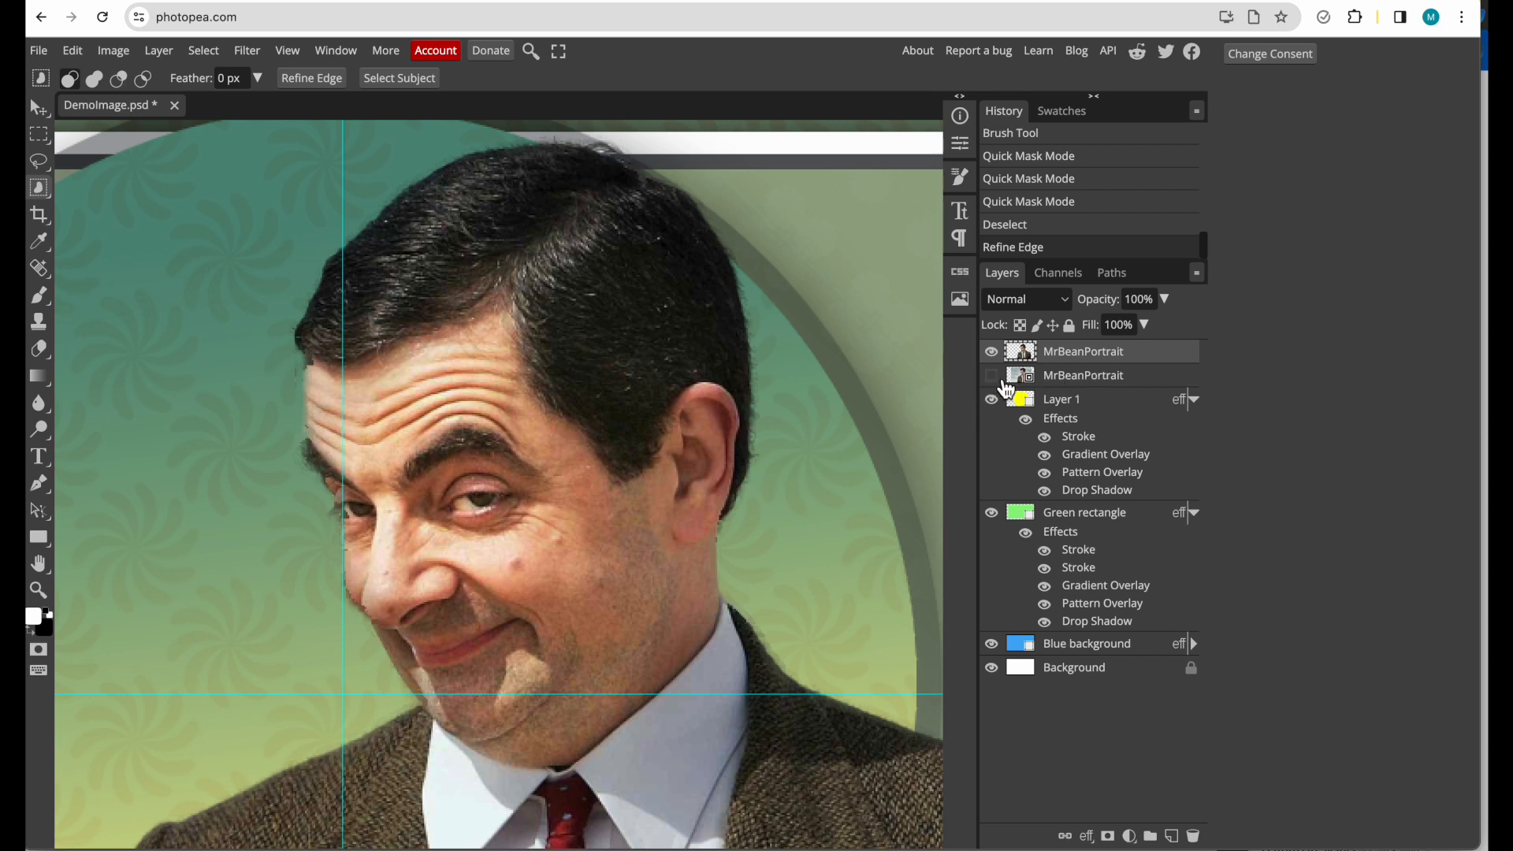
- Compare the cutout with the original portrait layer, and examine its edges around the hair, ear and shoulders
click(994, 379)
click(995, 378)
scroll(426, 479, down, 5)
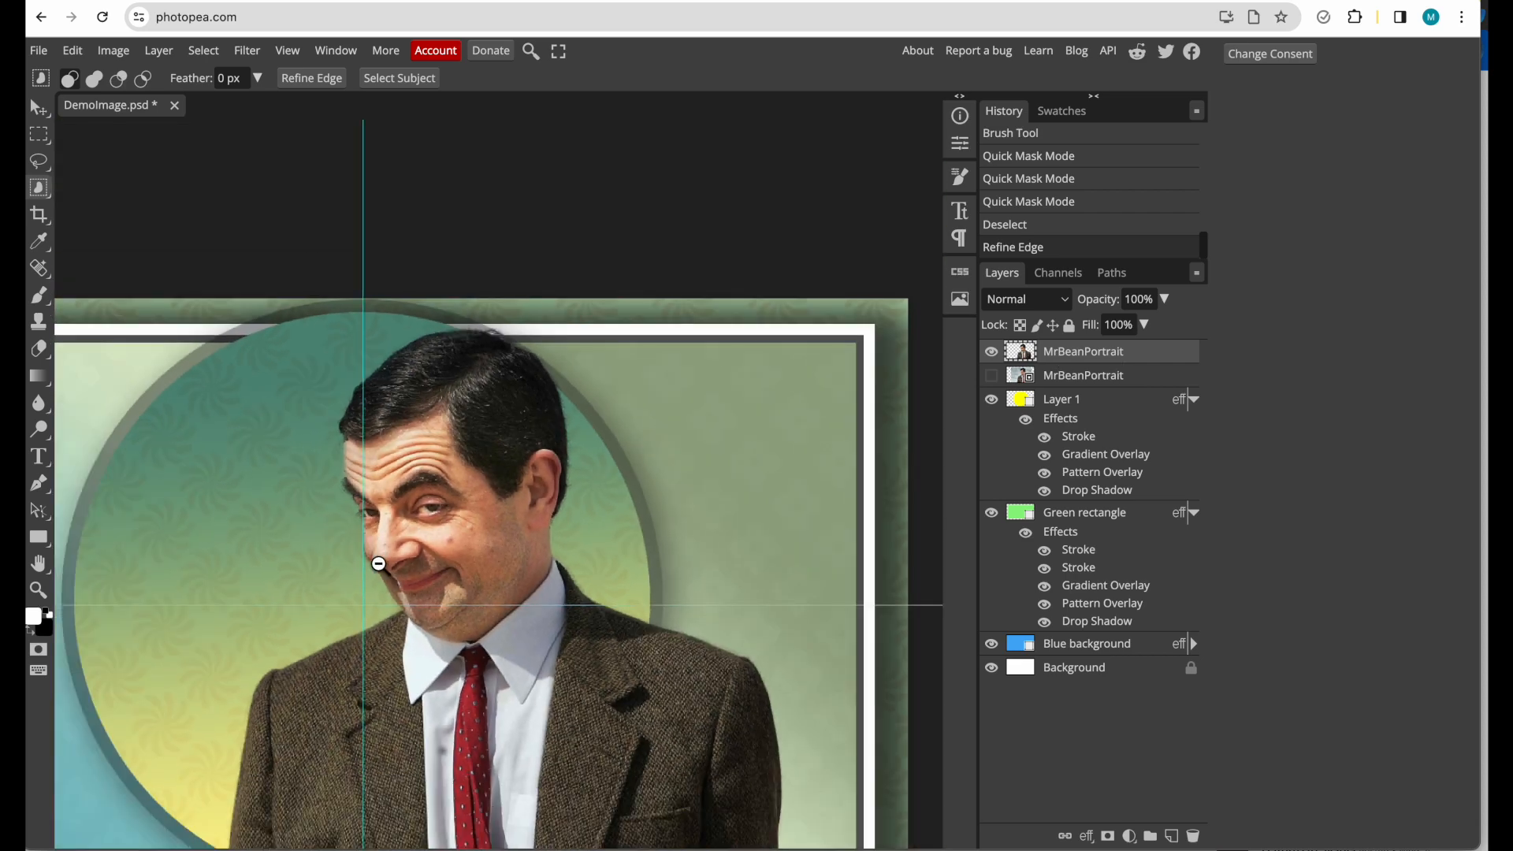
scroll(481, 565, up, 5)
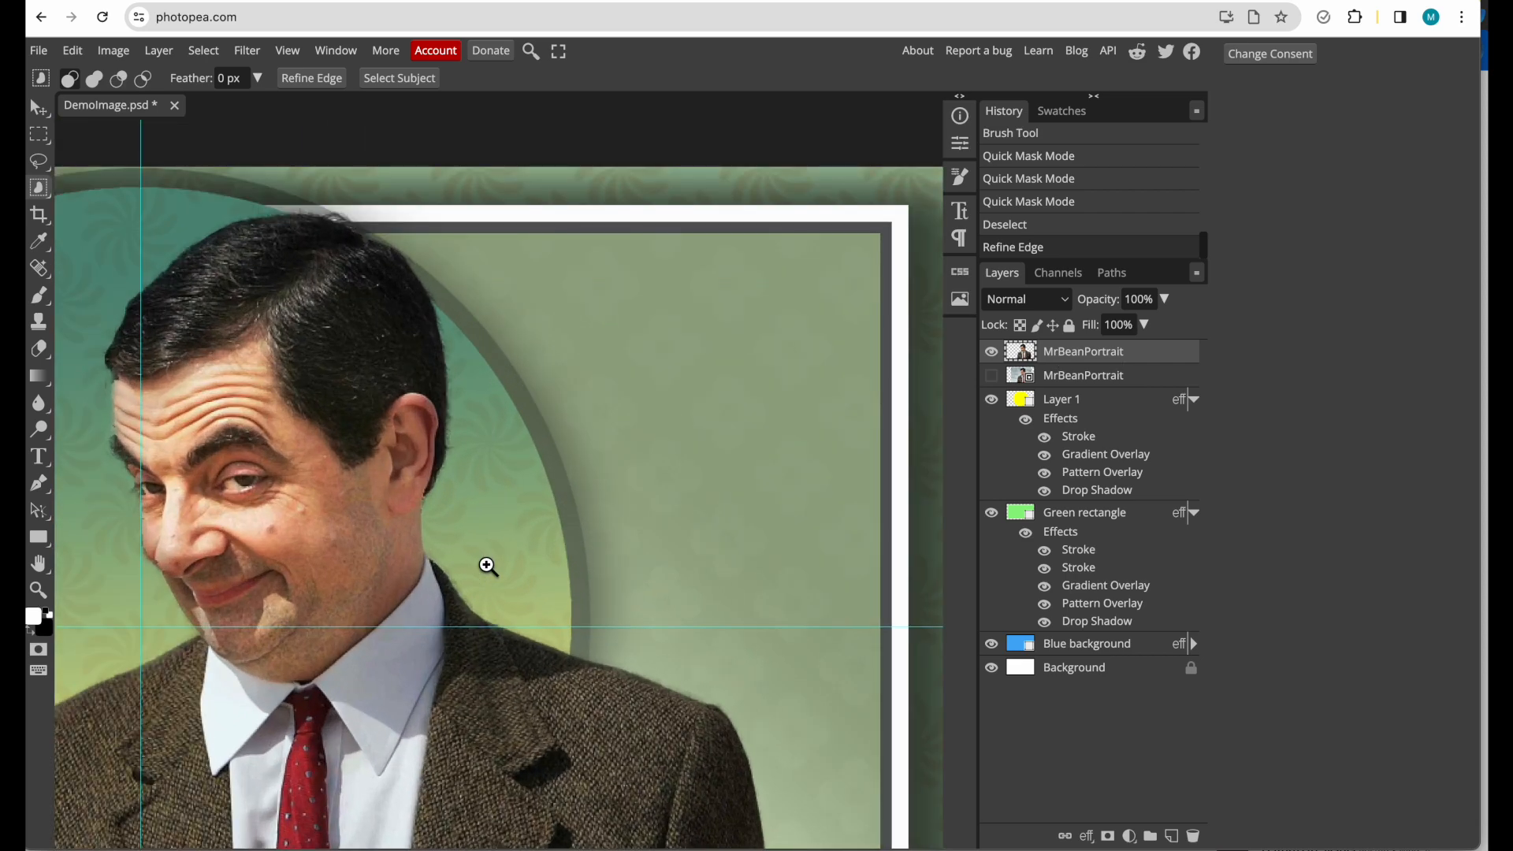
scroll(423, 490, up, 3)
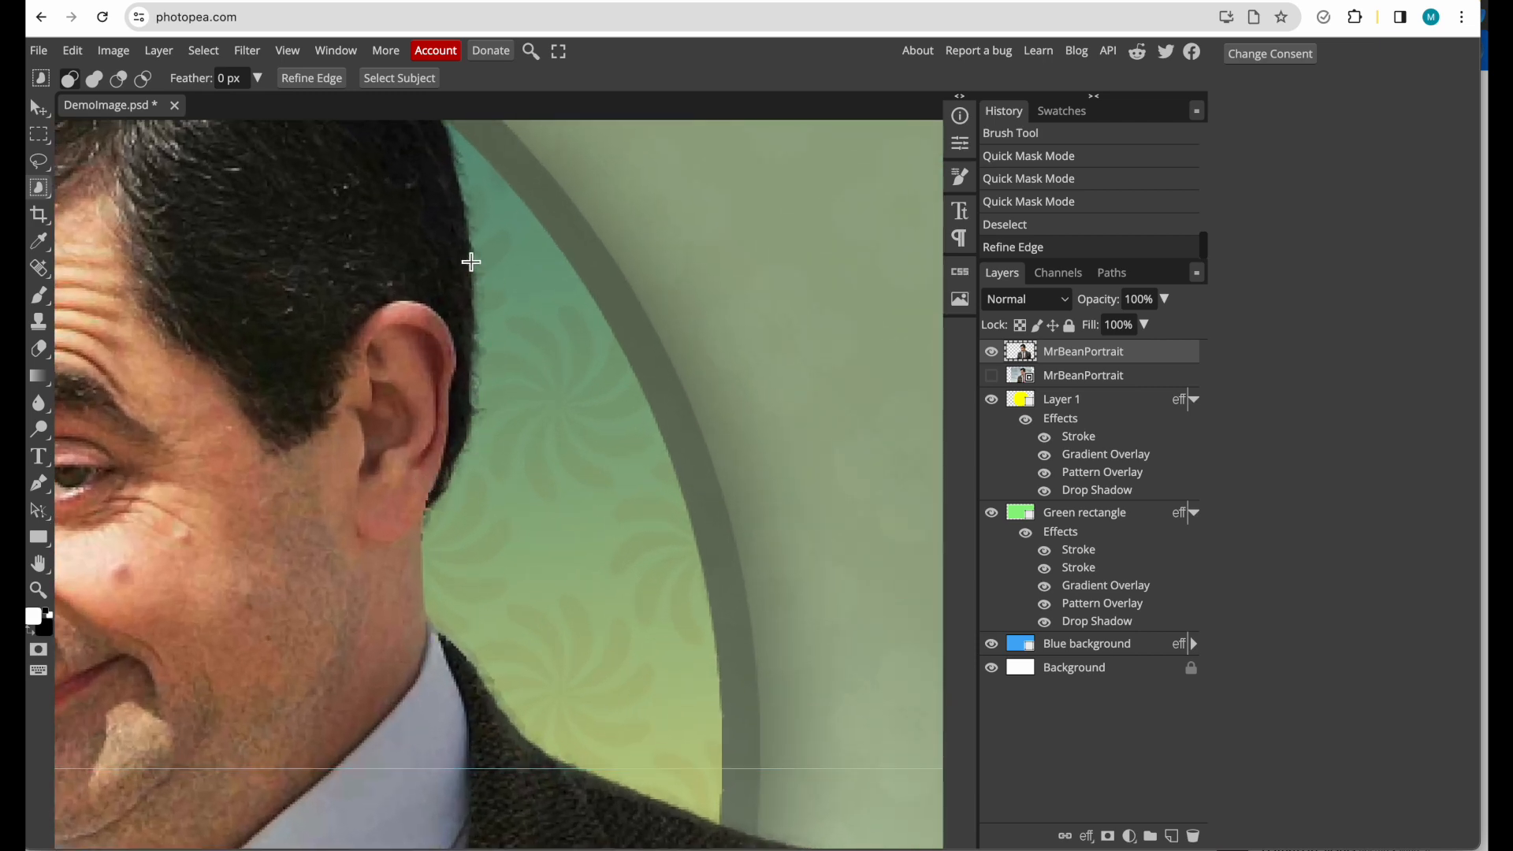
scroll(402, 594, down, 6)
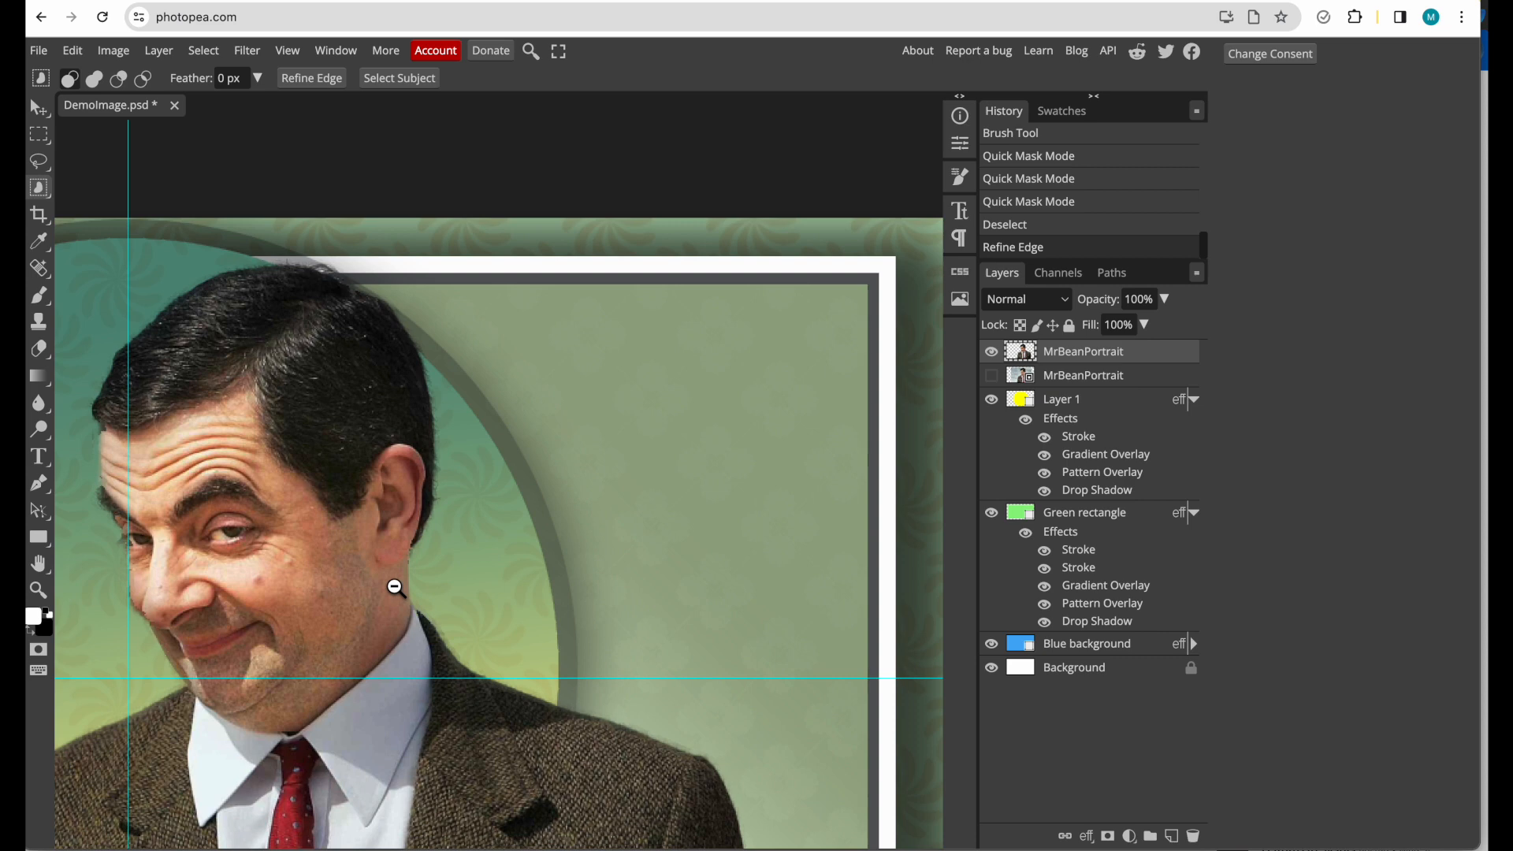
scroll(398, 589, down, 2)
- Move the cutout man so he sits centred within the circle
key(v)
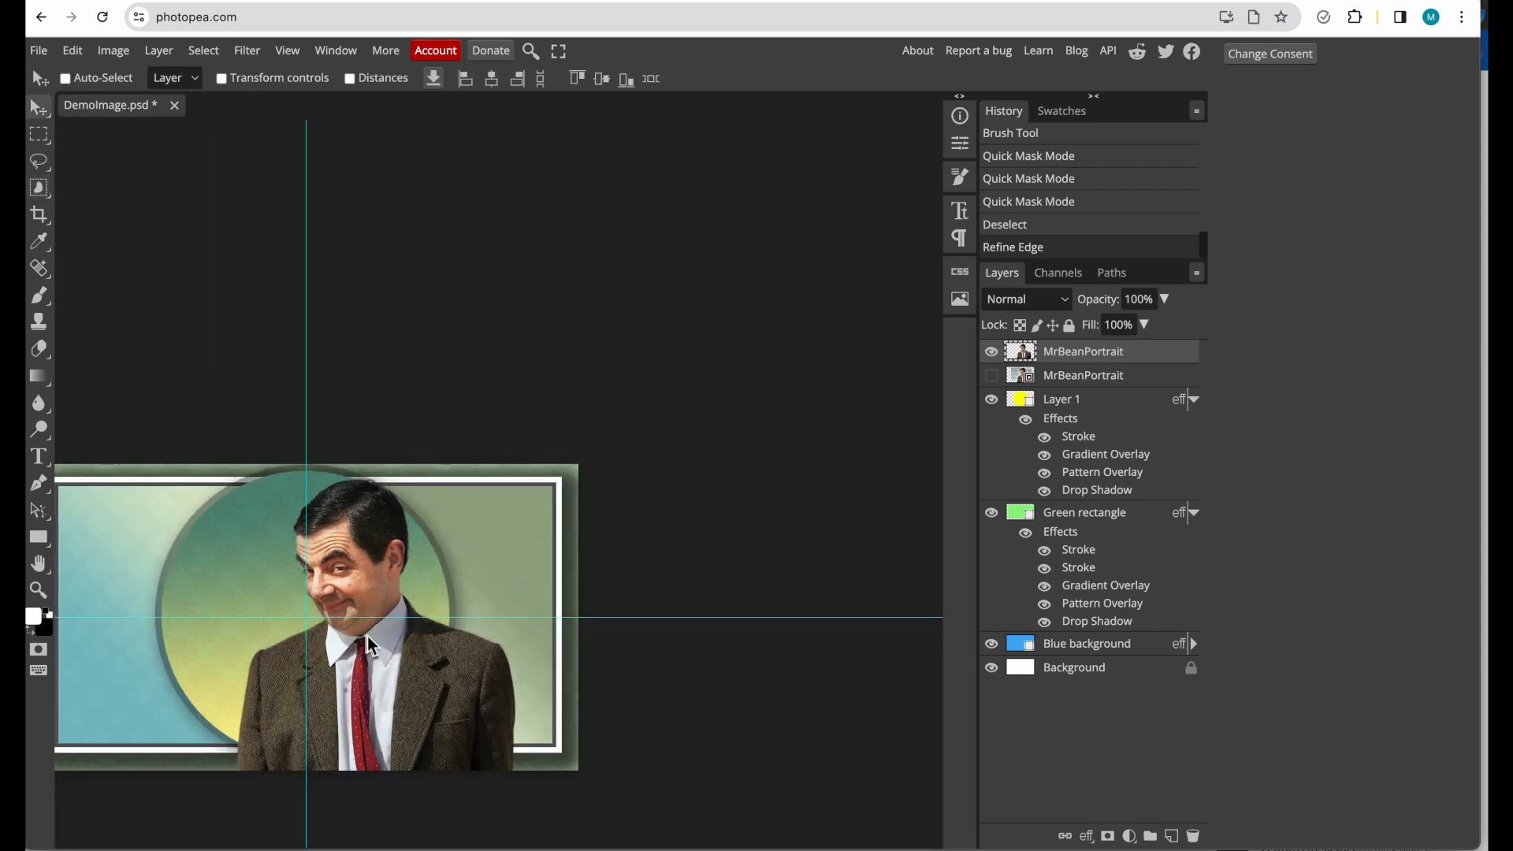
drag(408, 666, 605, 645)
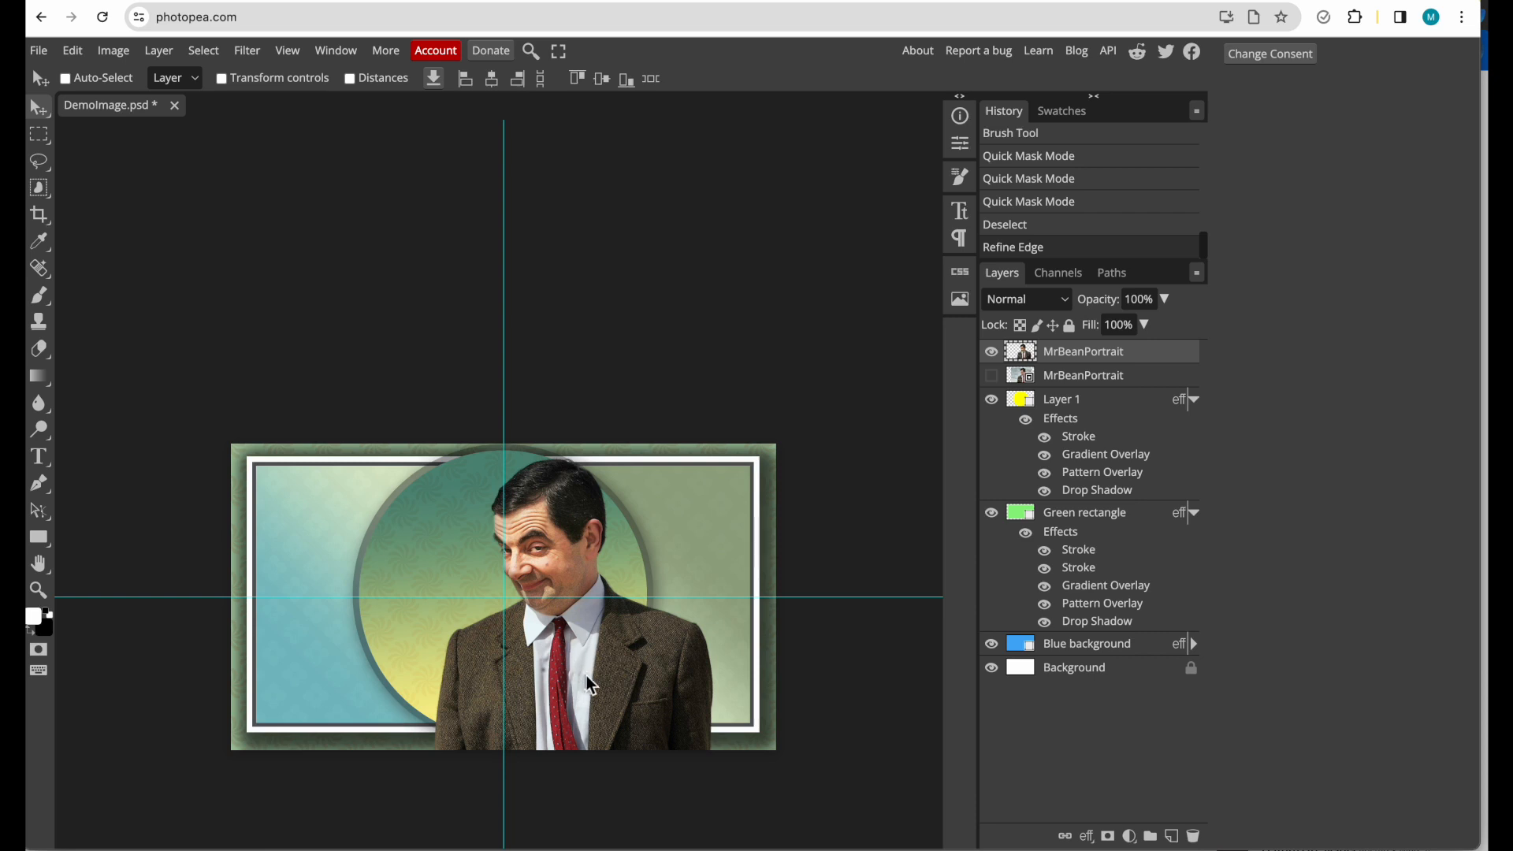
drag(584, 673, 528, 670)
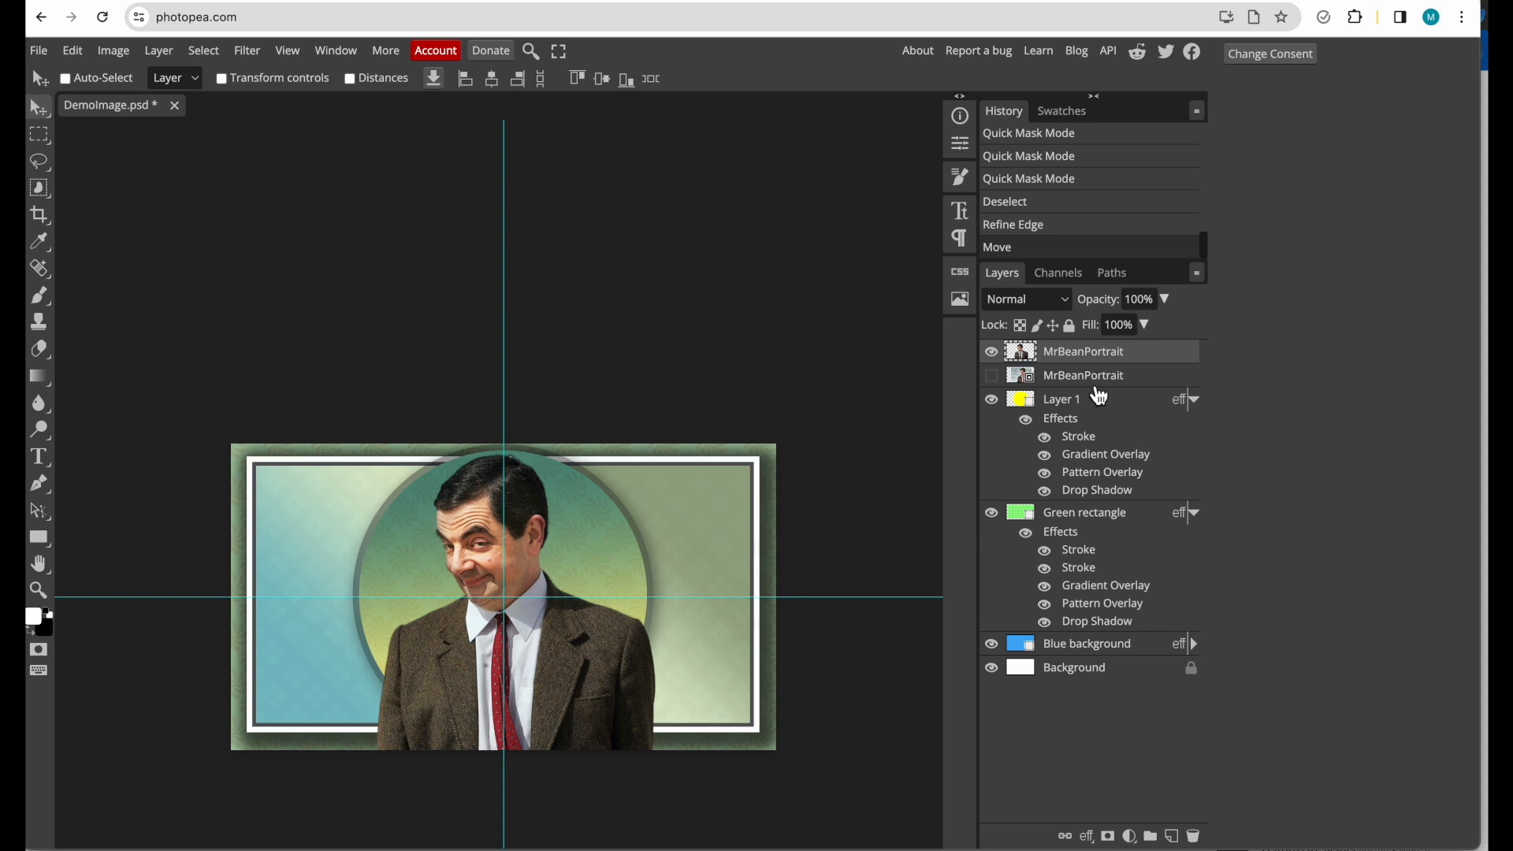
- Rename Layer 1 as Yellow circle
click(1023, 412)
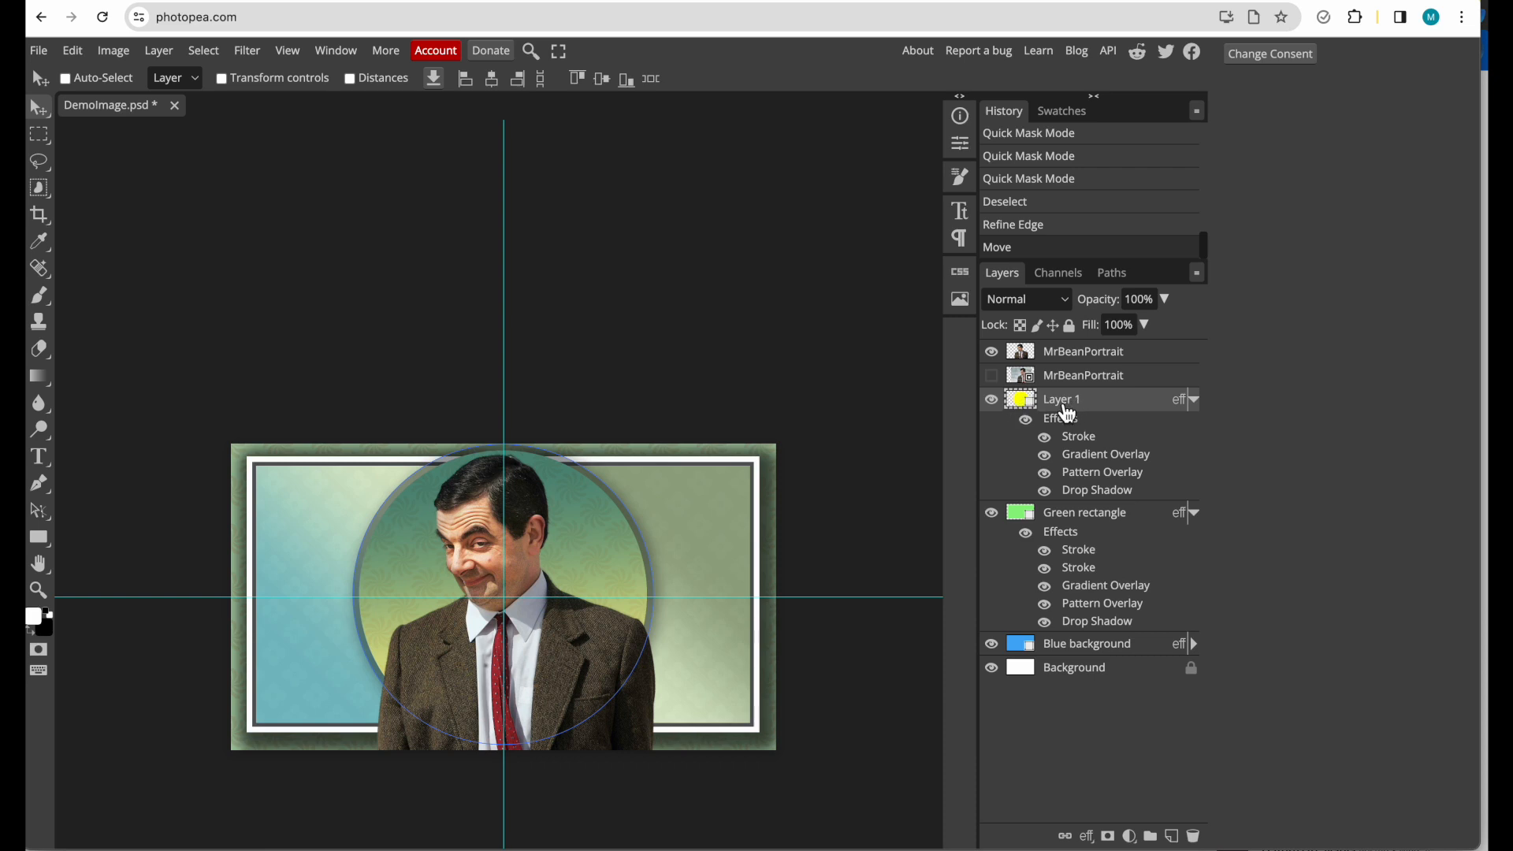
double_click(1066, 406)
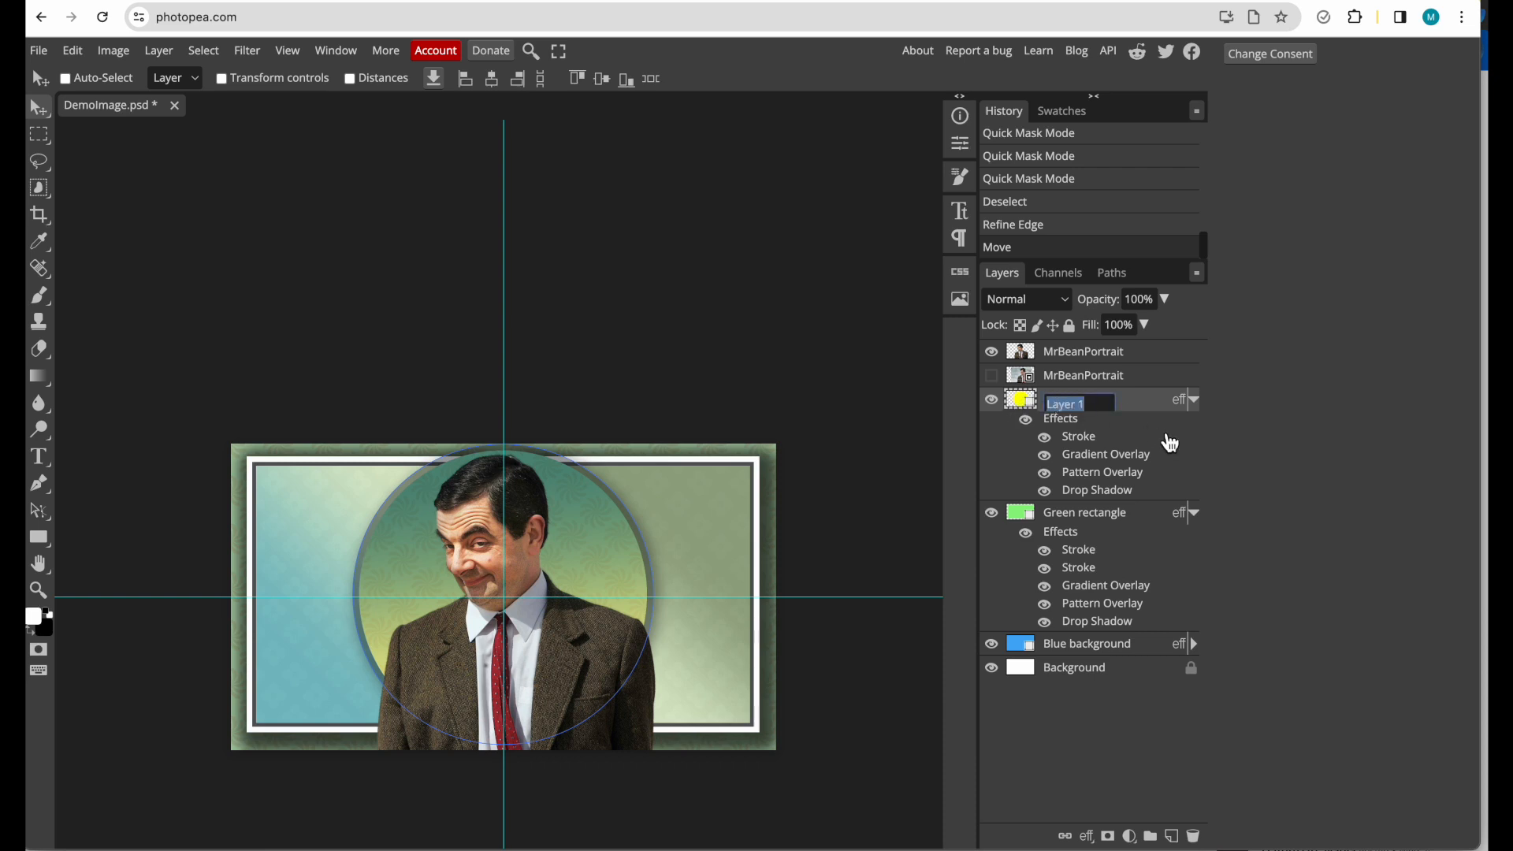
text(Yellow circle)
key(Return)
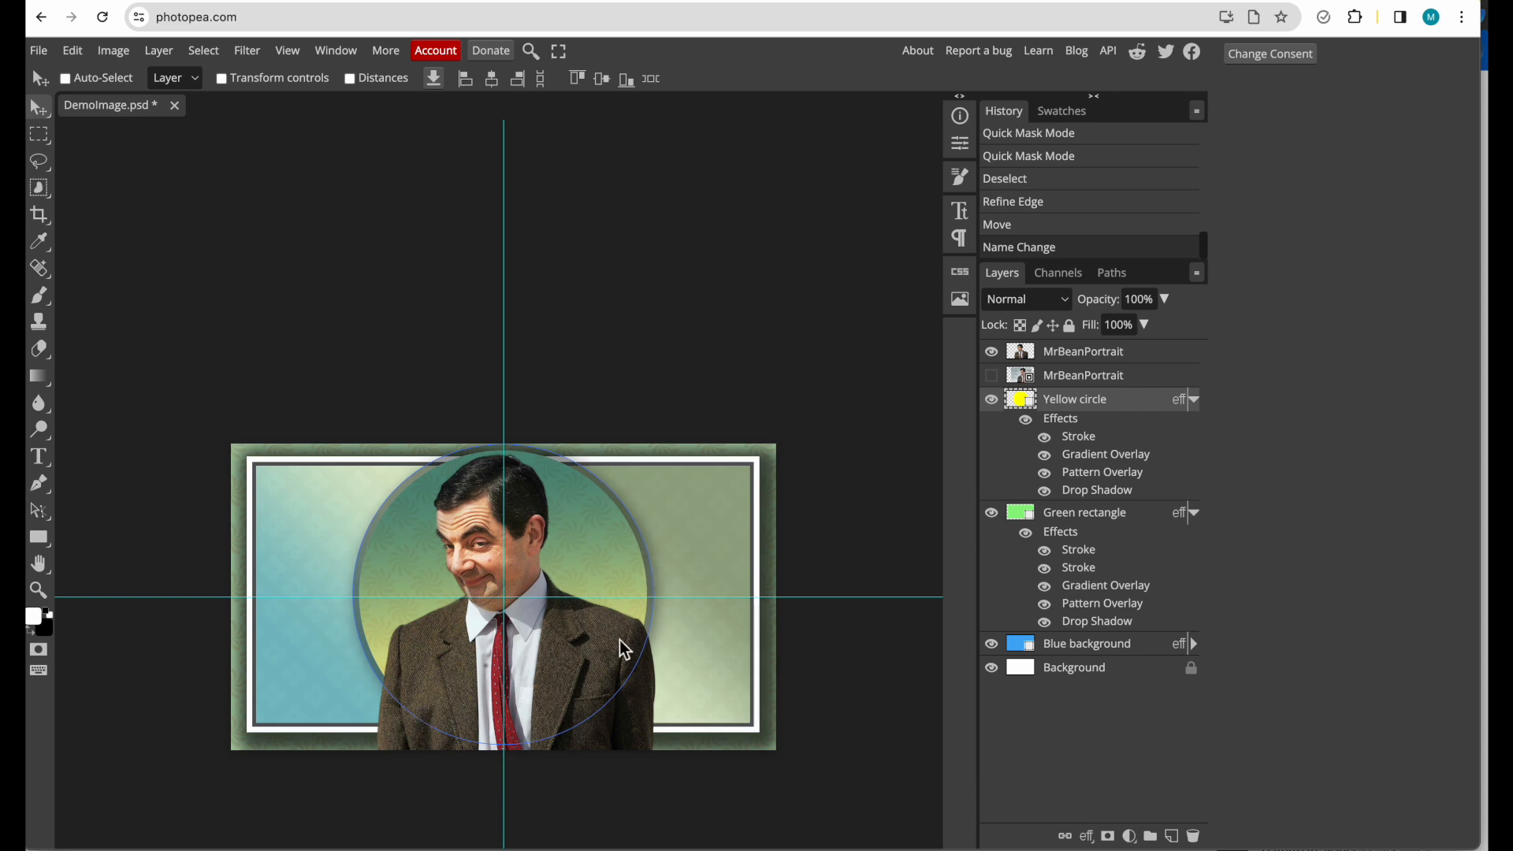
- Load the Yellow circle's shape path as a selection and add it as a raster mask to the cutout MrBeanPortrait layer
click(1113, 274)
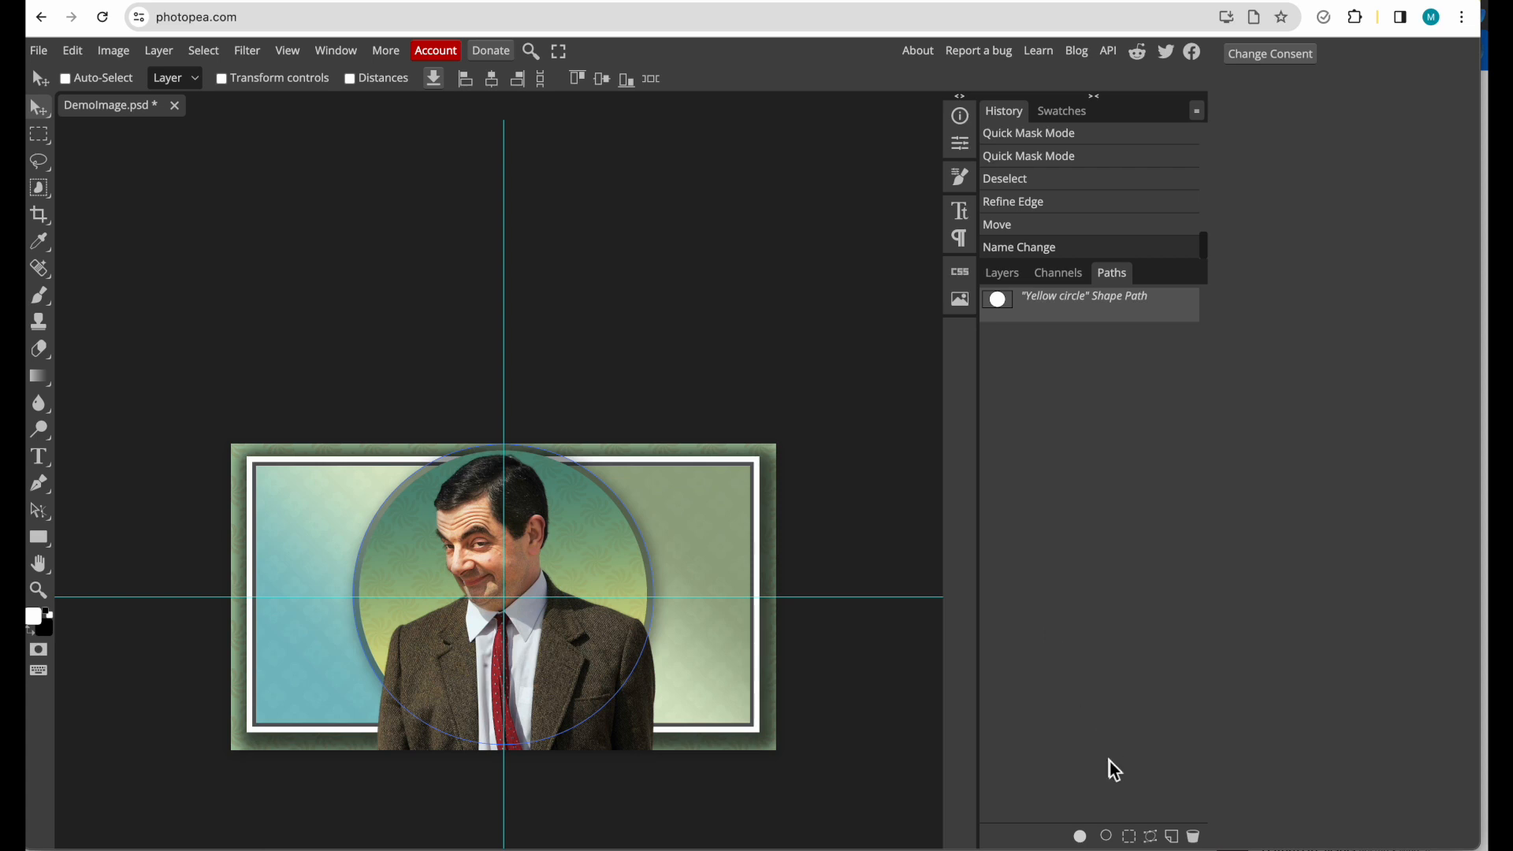
click(1130, 837)
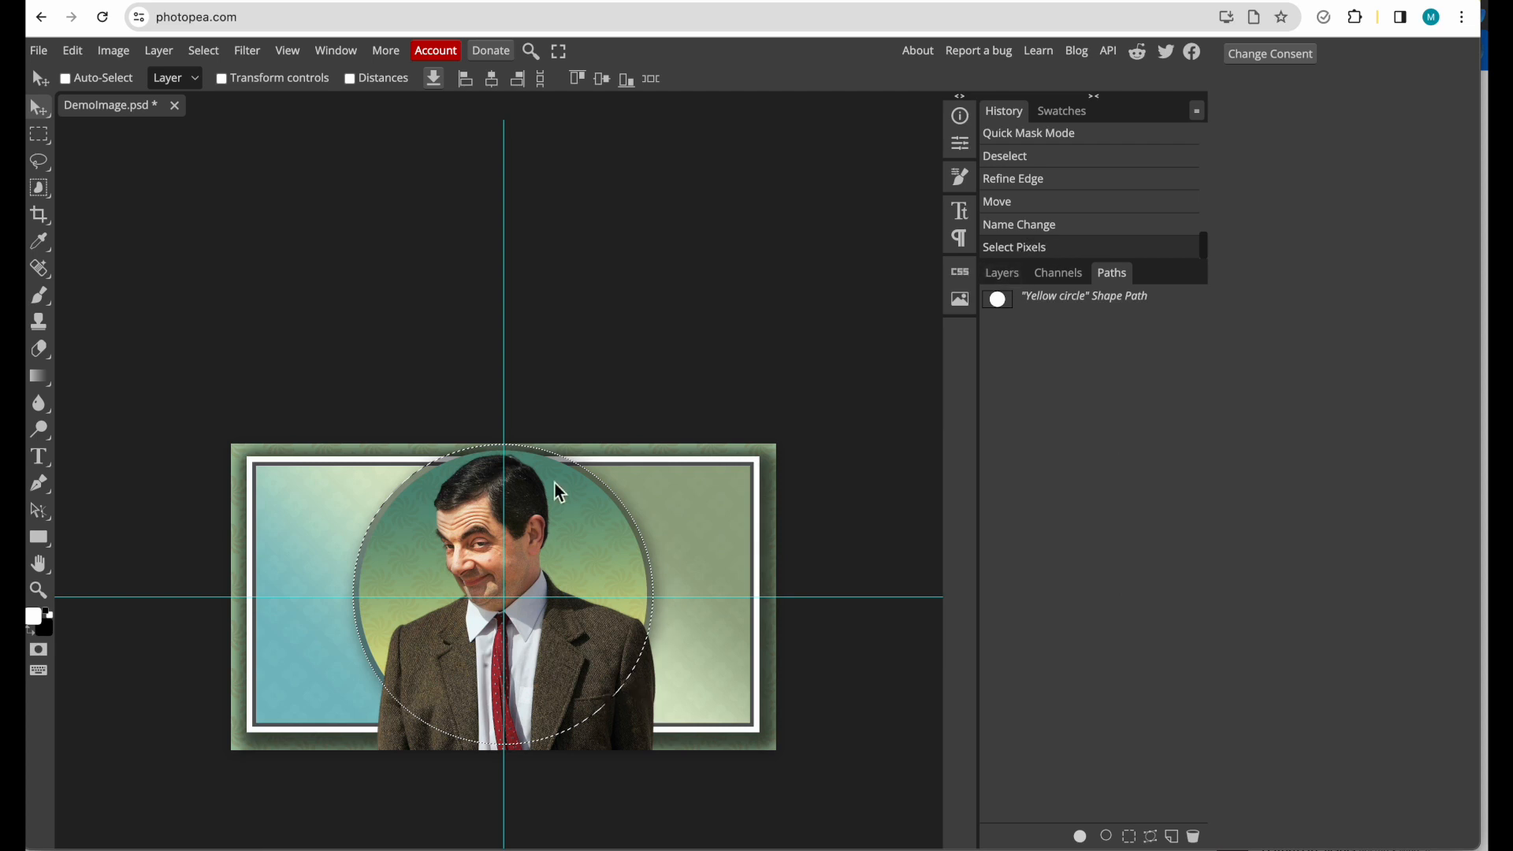
click(1004, 277)
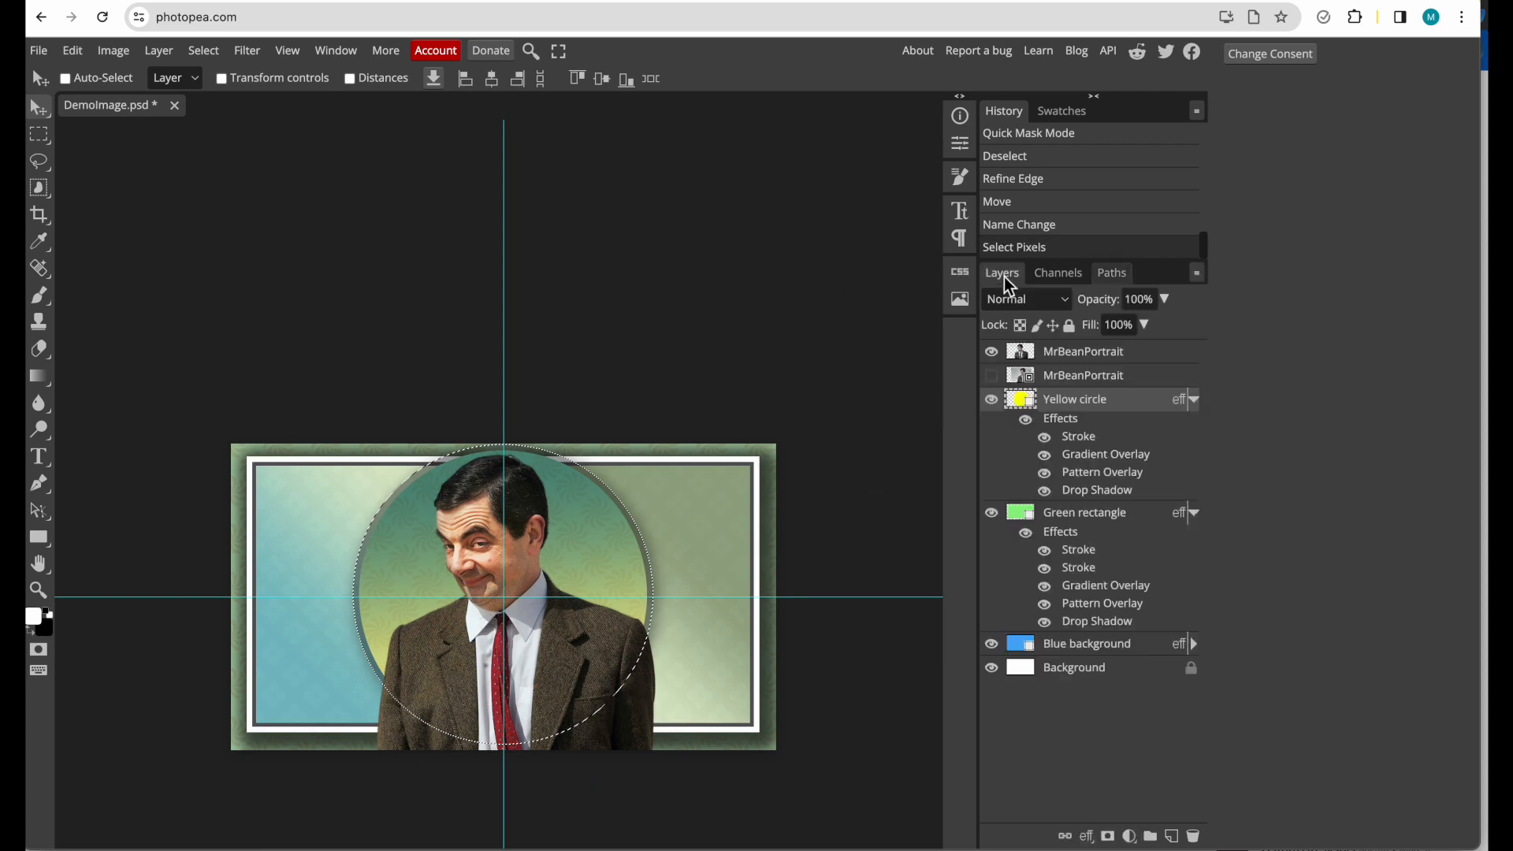
click(1076, 361)
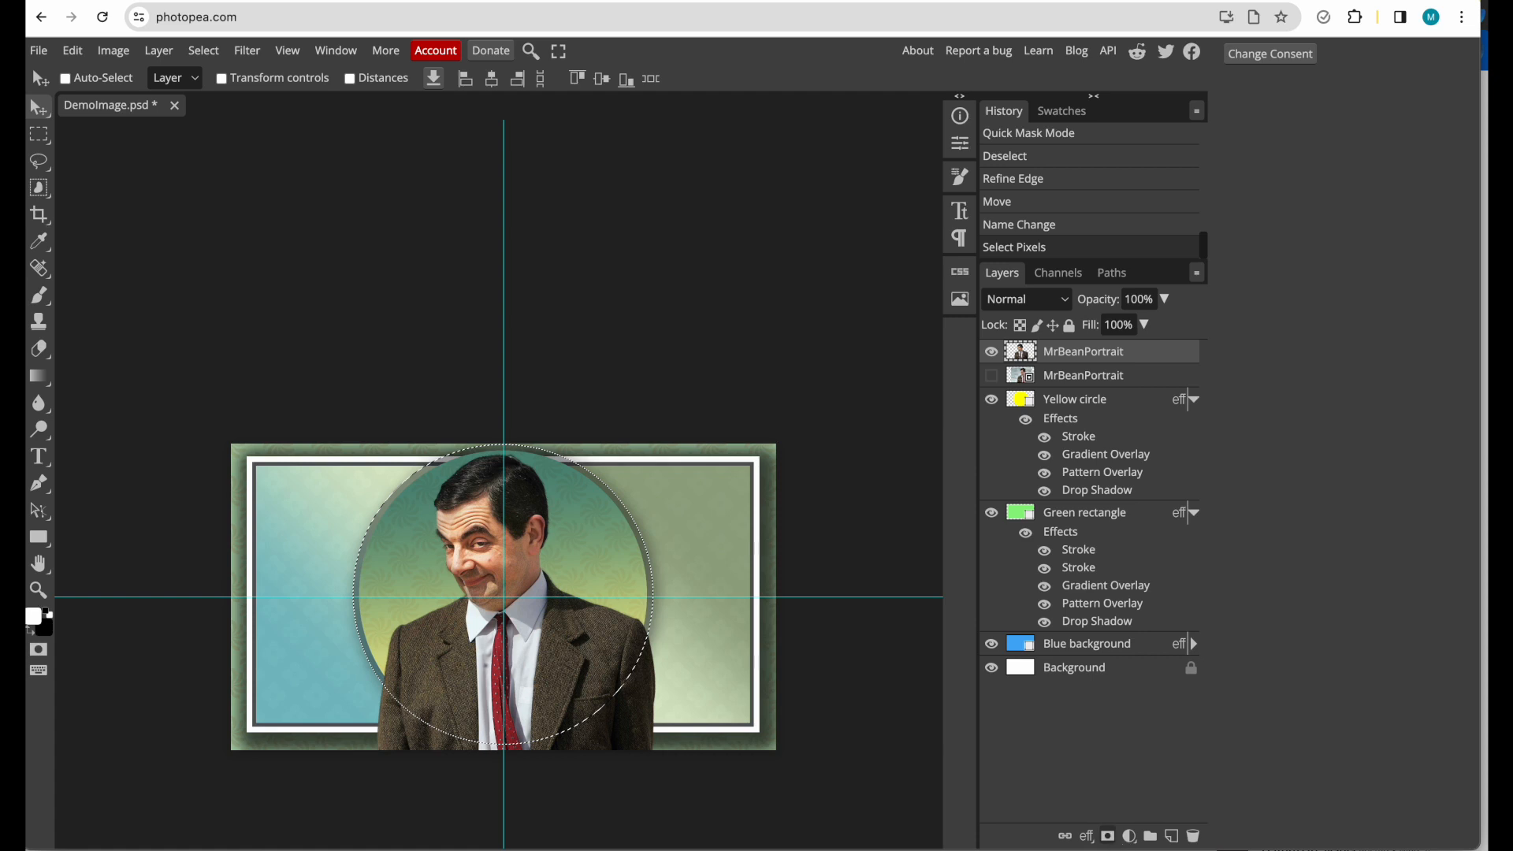
click(1109, 836)
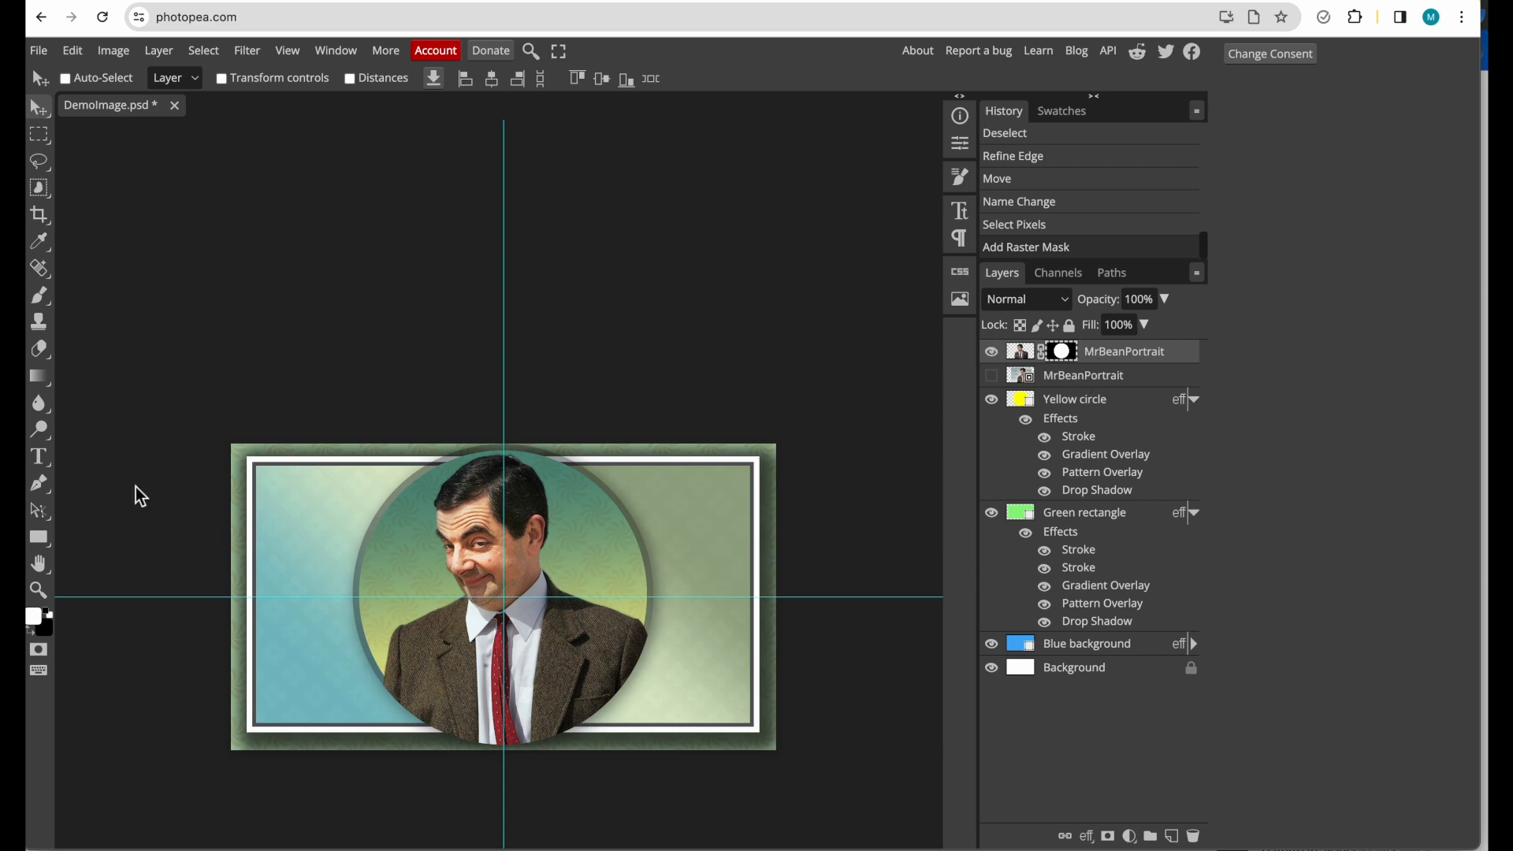
- Try painting white on the portrait's mask with a 50 px Brush at the circle's edge, and undo the stroke
click(40, 296)
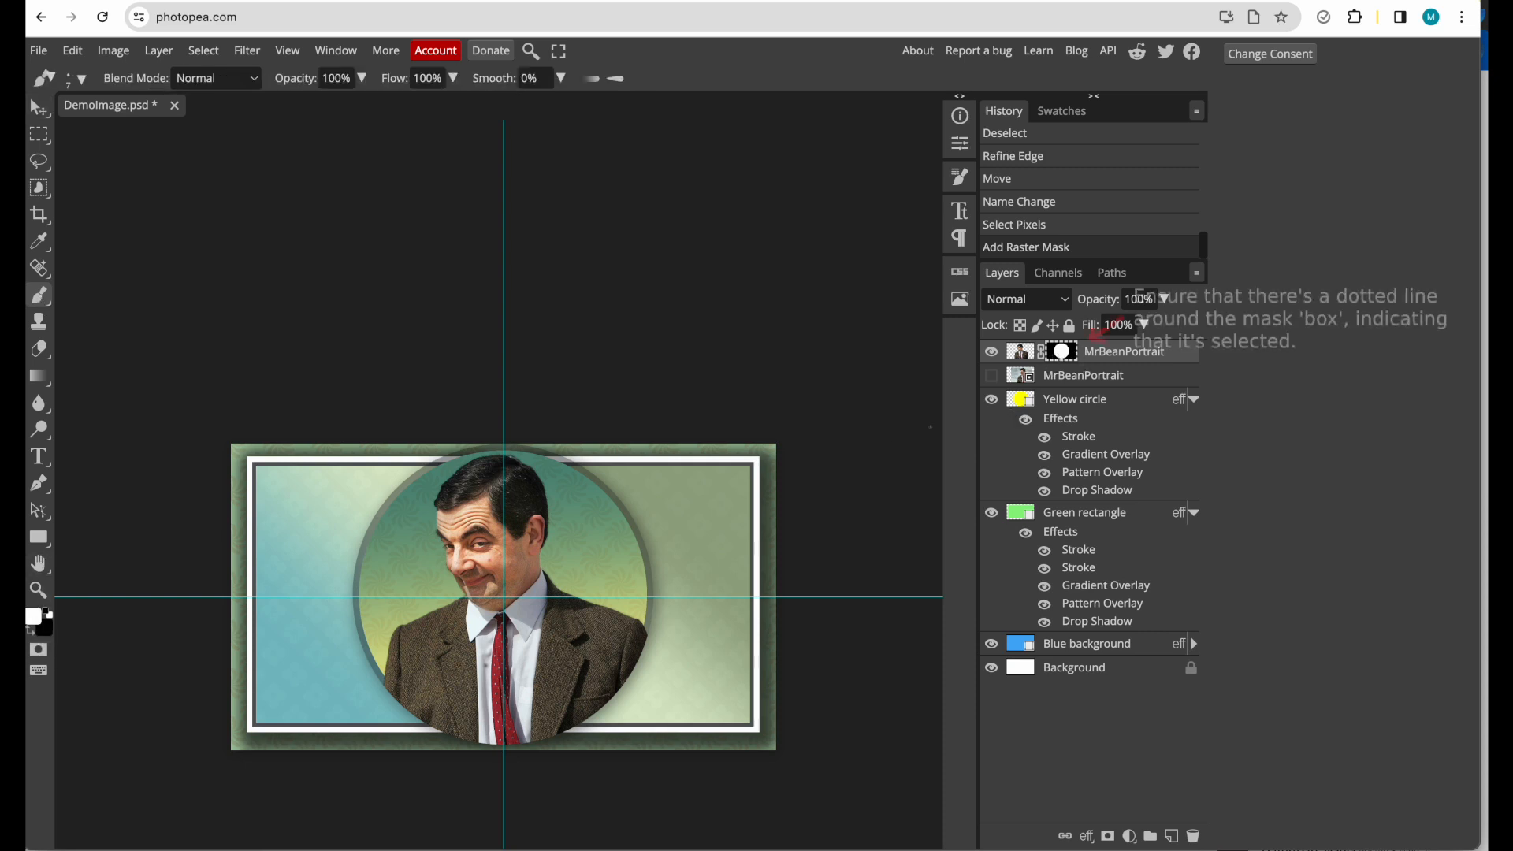
key(bracketright)
key(bracketright)
key(bracketright)
drag(651, 648, 643, 676)
key(ctrl+z)
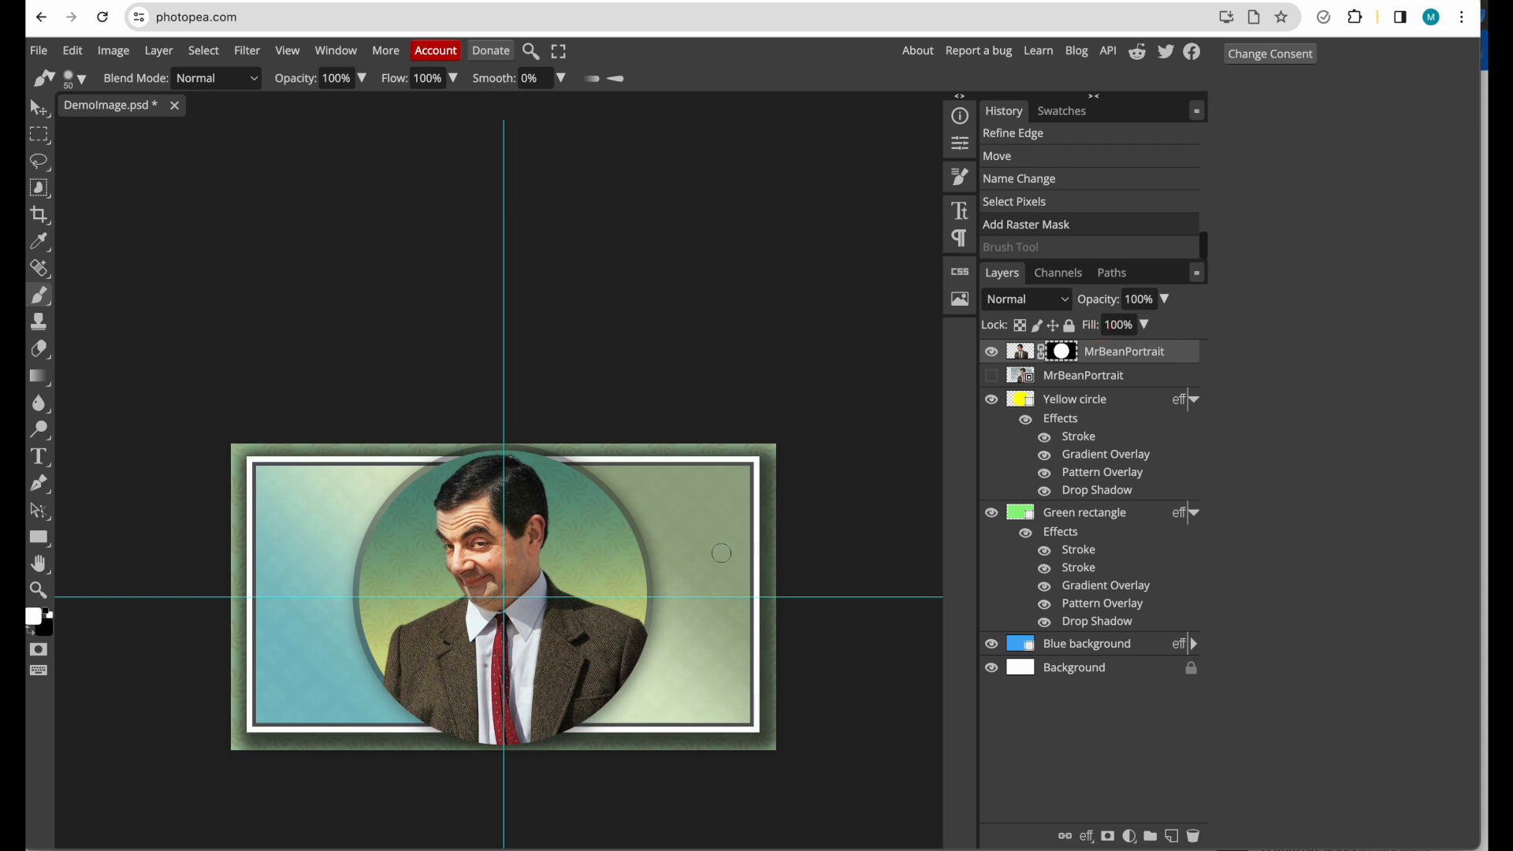
- Add a Drop Shadow to the masked portrait layer with 43% opacity and 21 px distance
click(1019, 351)
key(v)
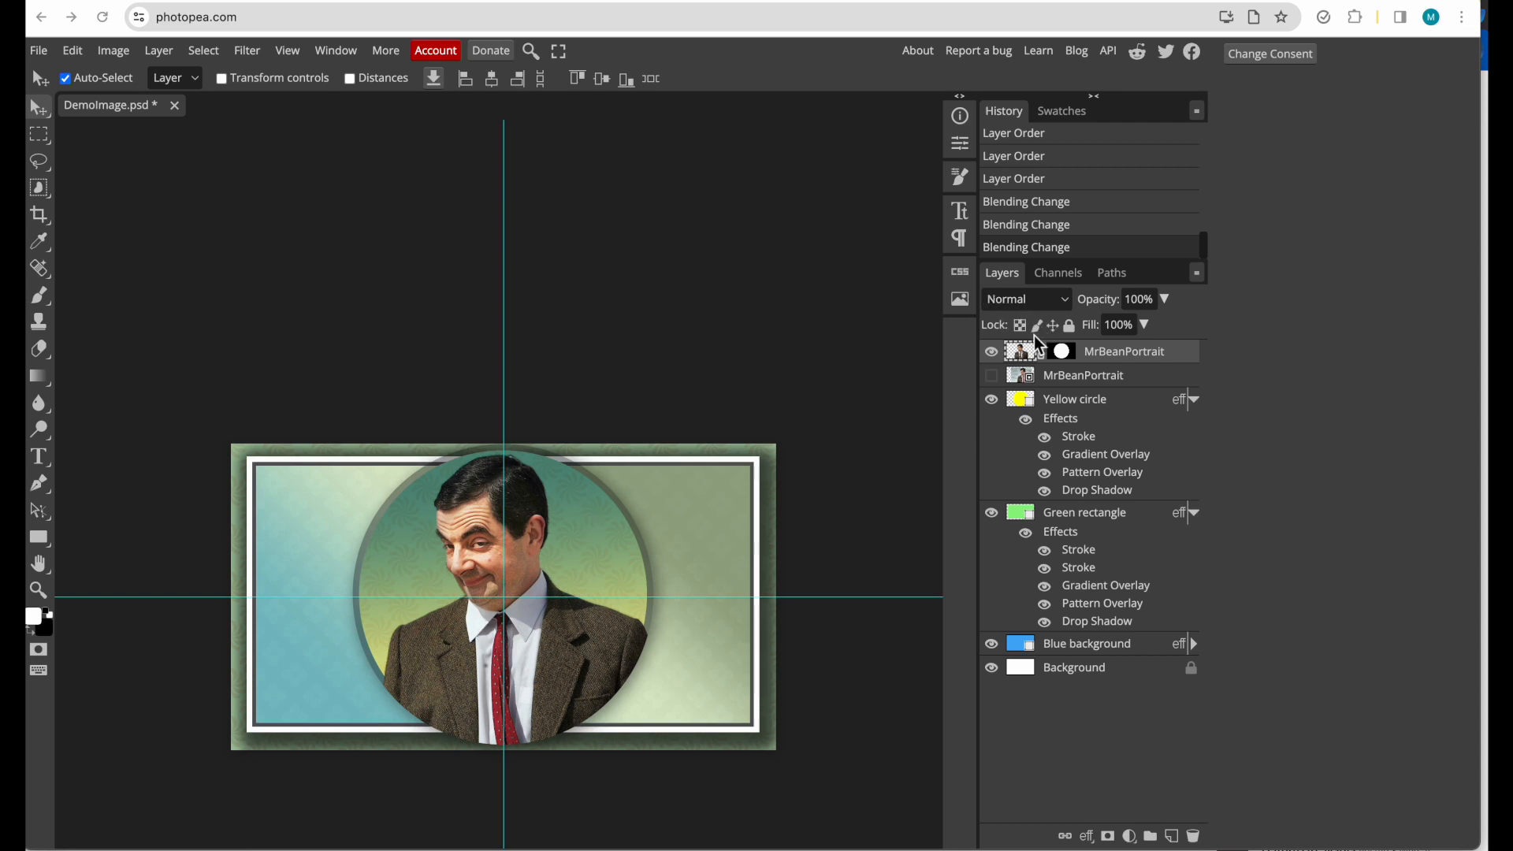
click(1087, 837)
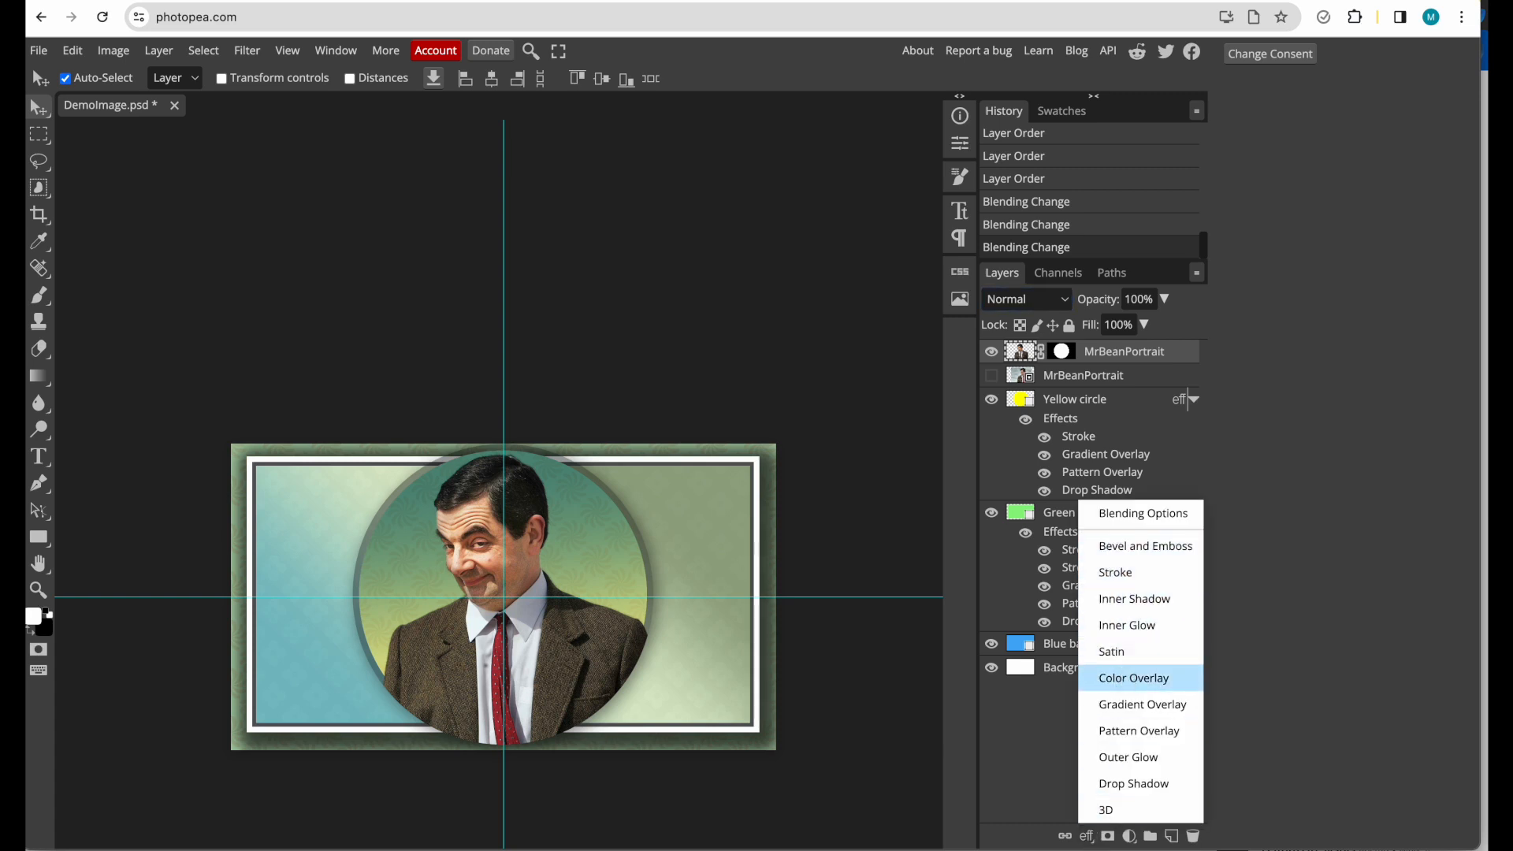
click(1117, 782)
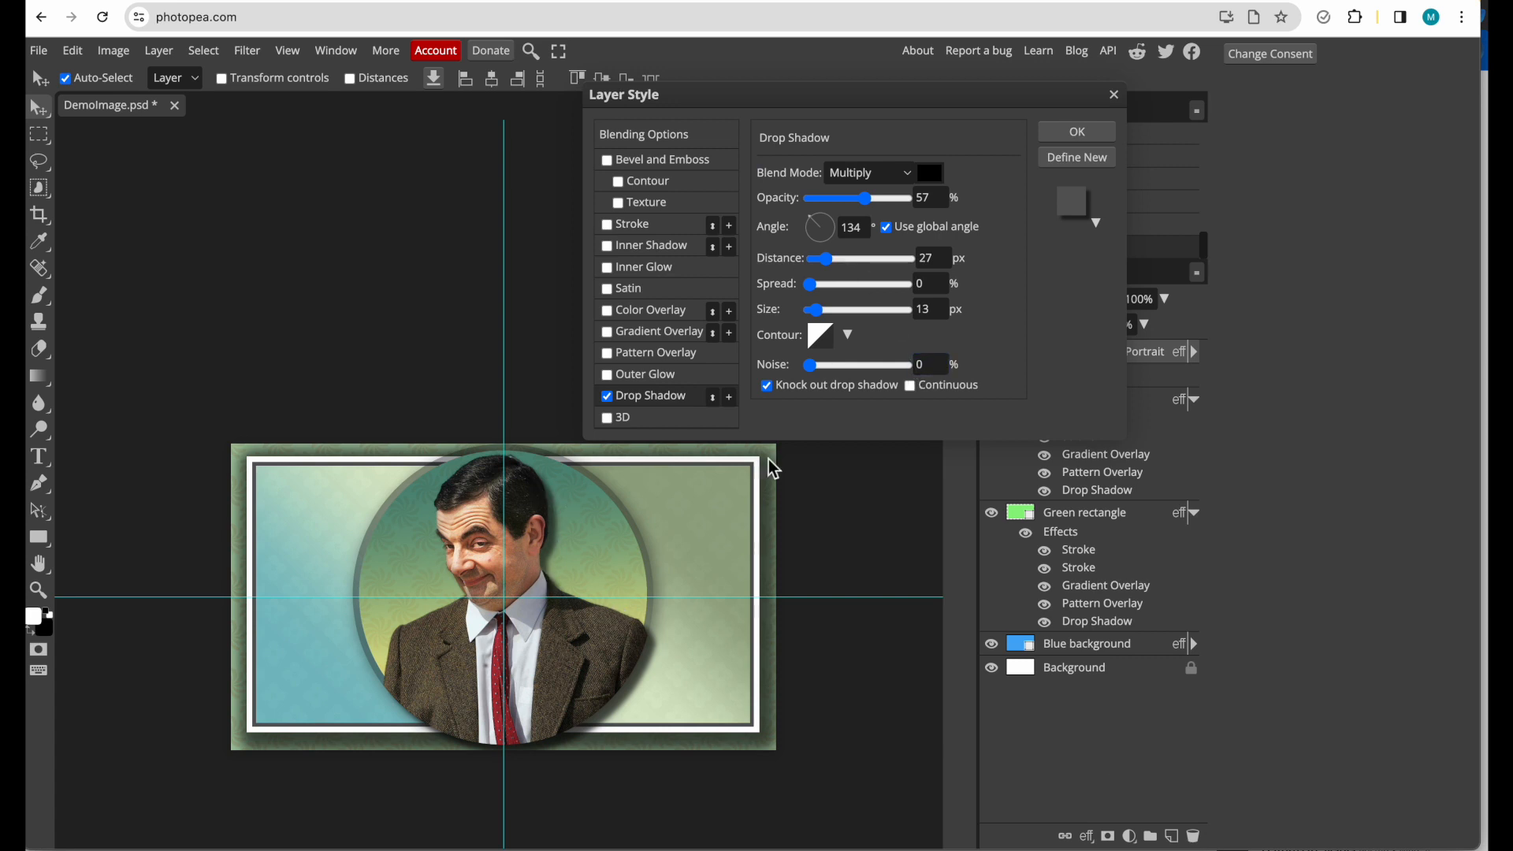
drag(868, 197, 854, 199)
drag(824, 259, 826, 272)
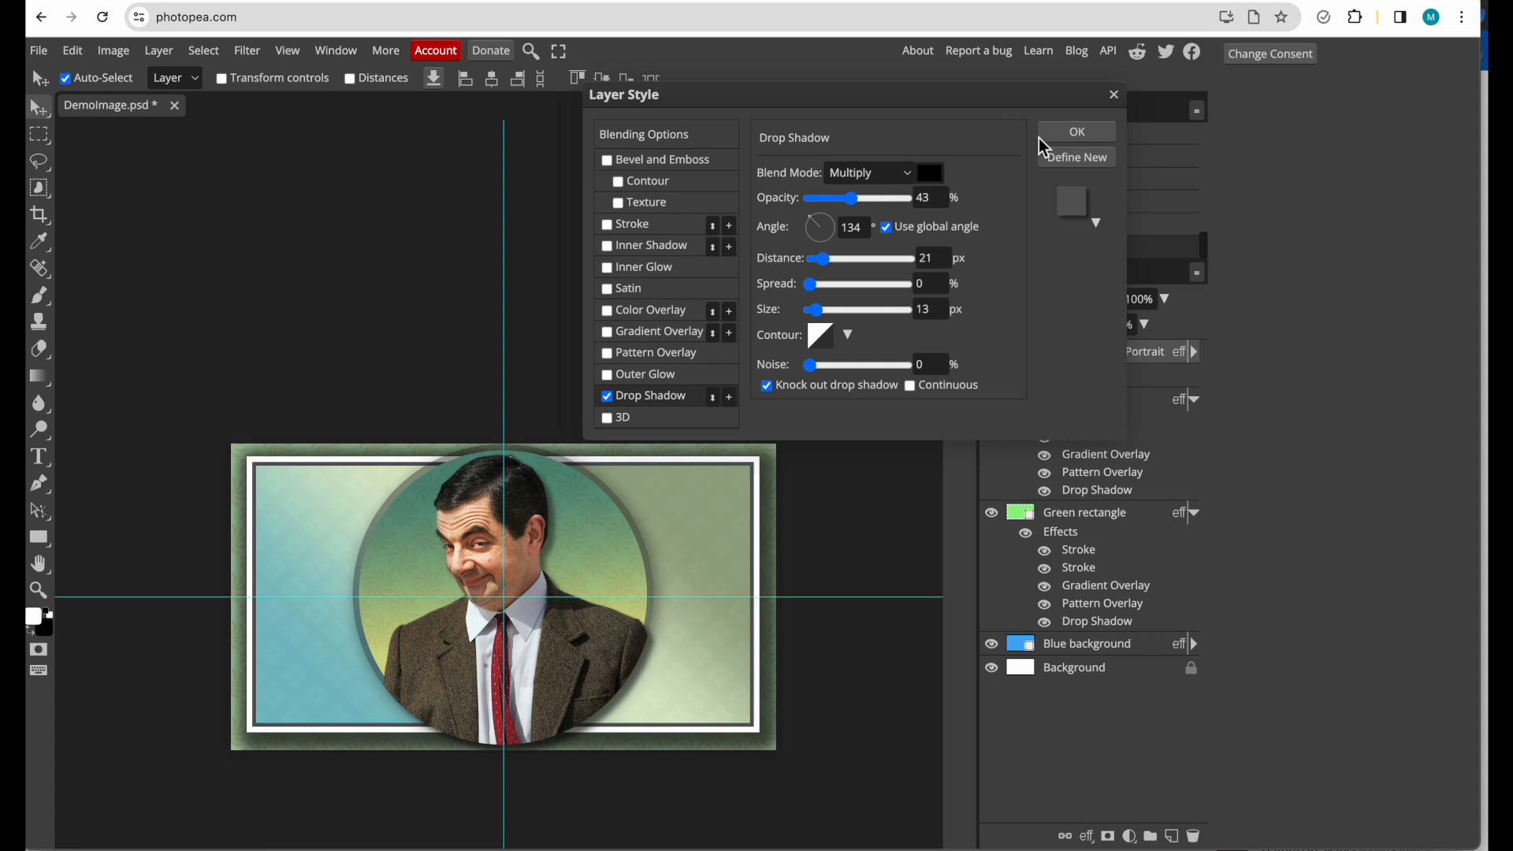
click(1069, 135)
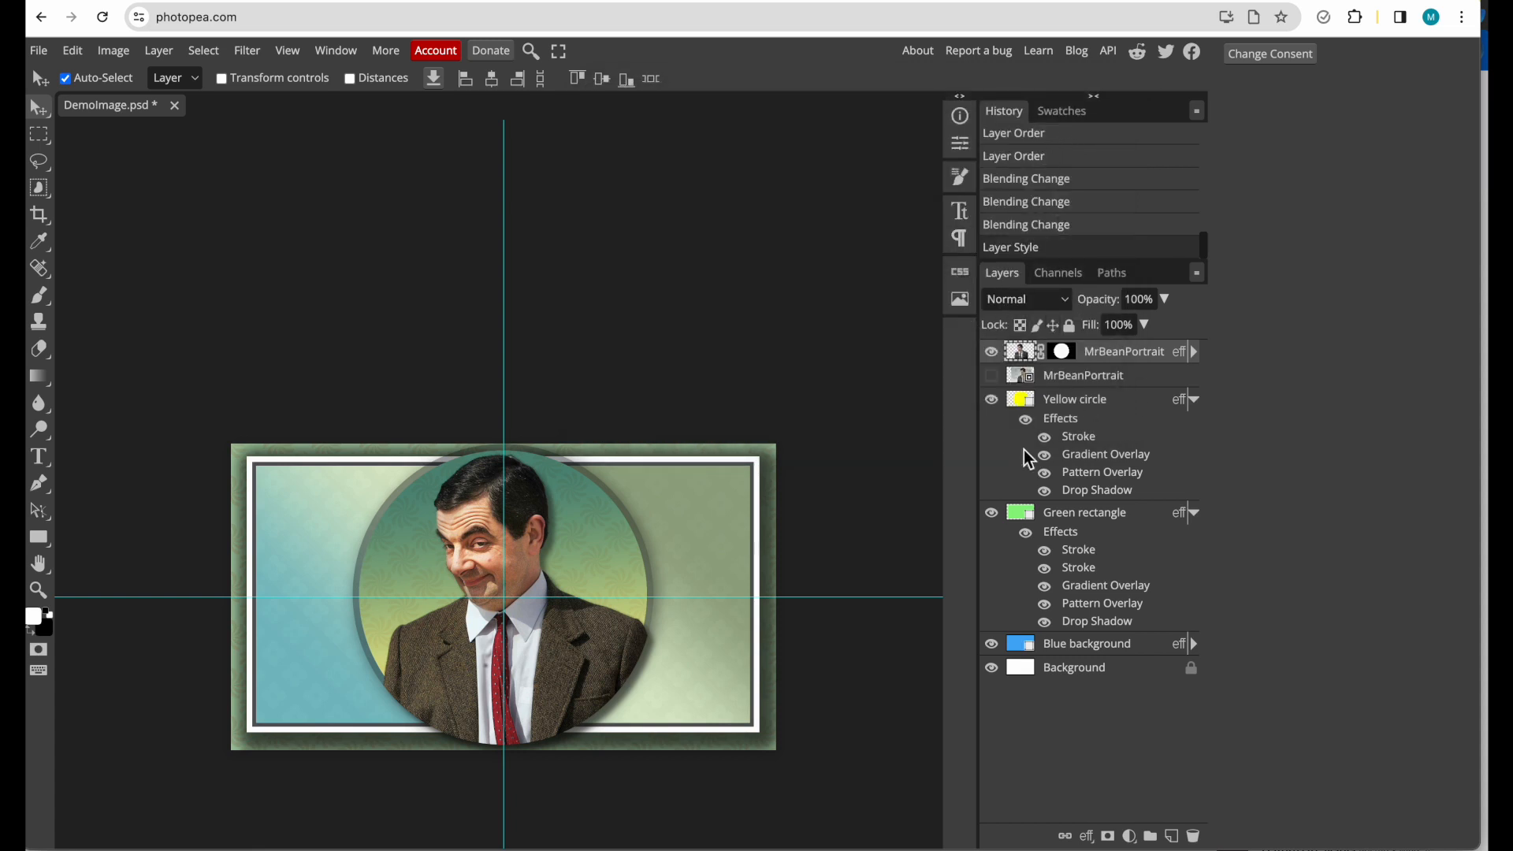
- Set the masked portrait layer's blend mode to Multiply
click(1067, 301)
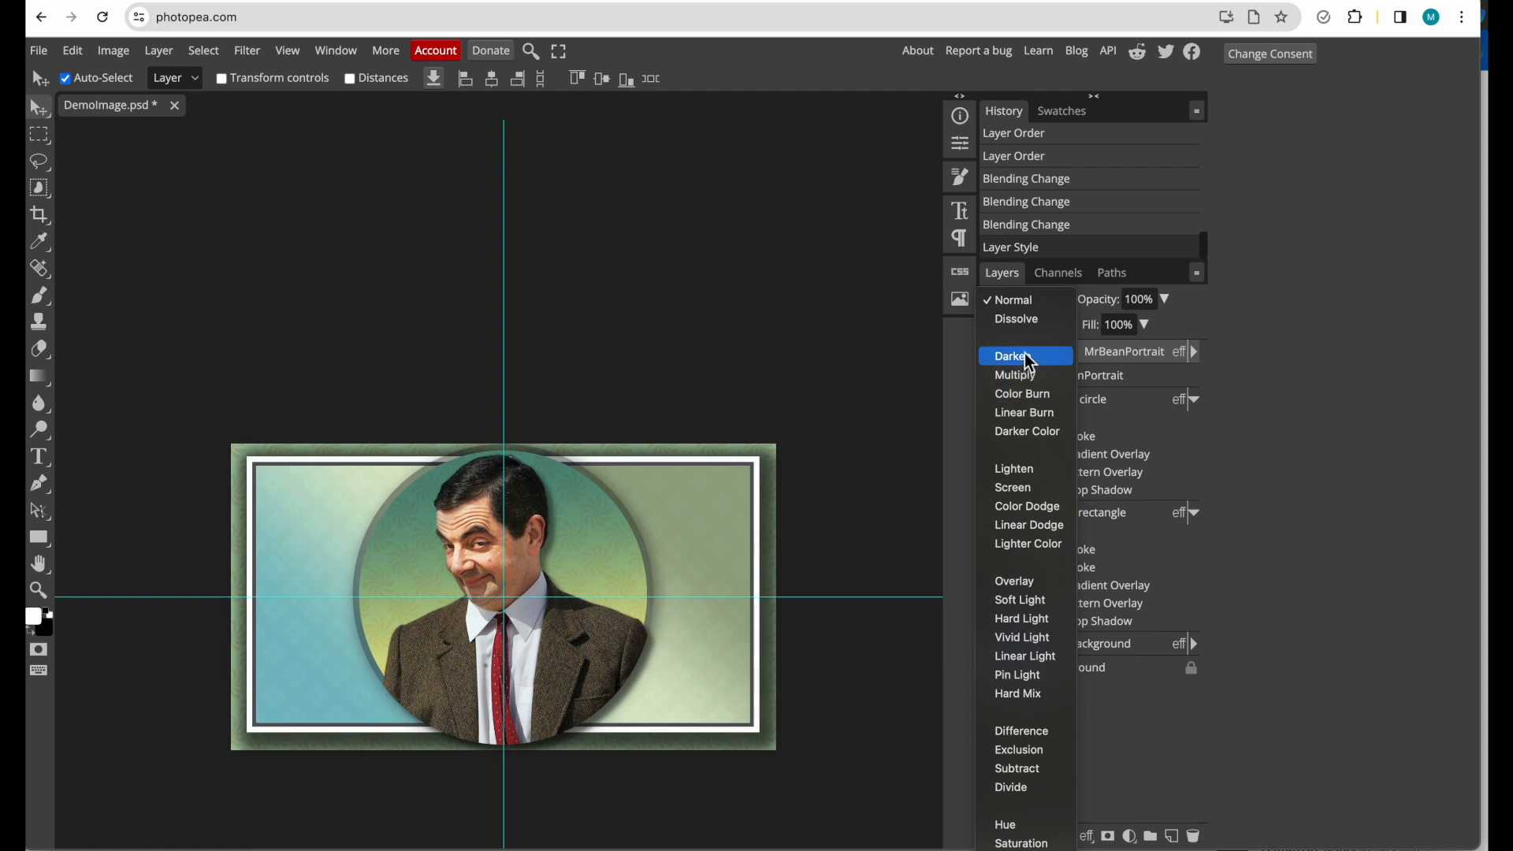
click(1020, 375)
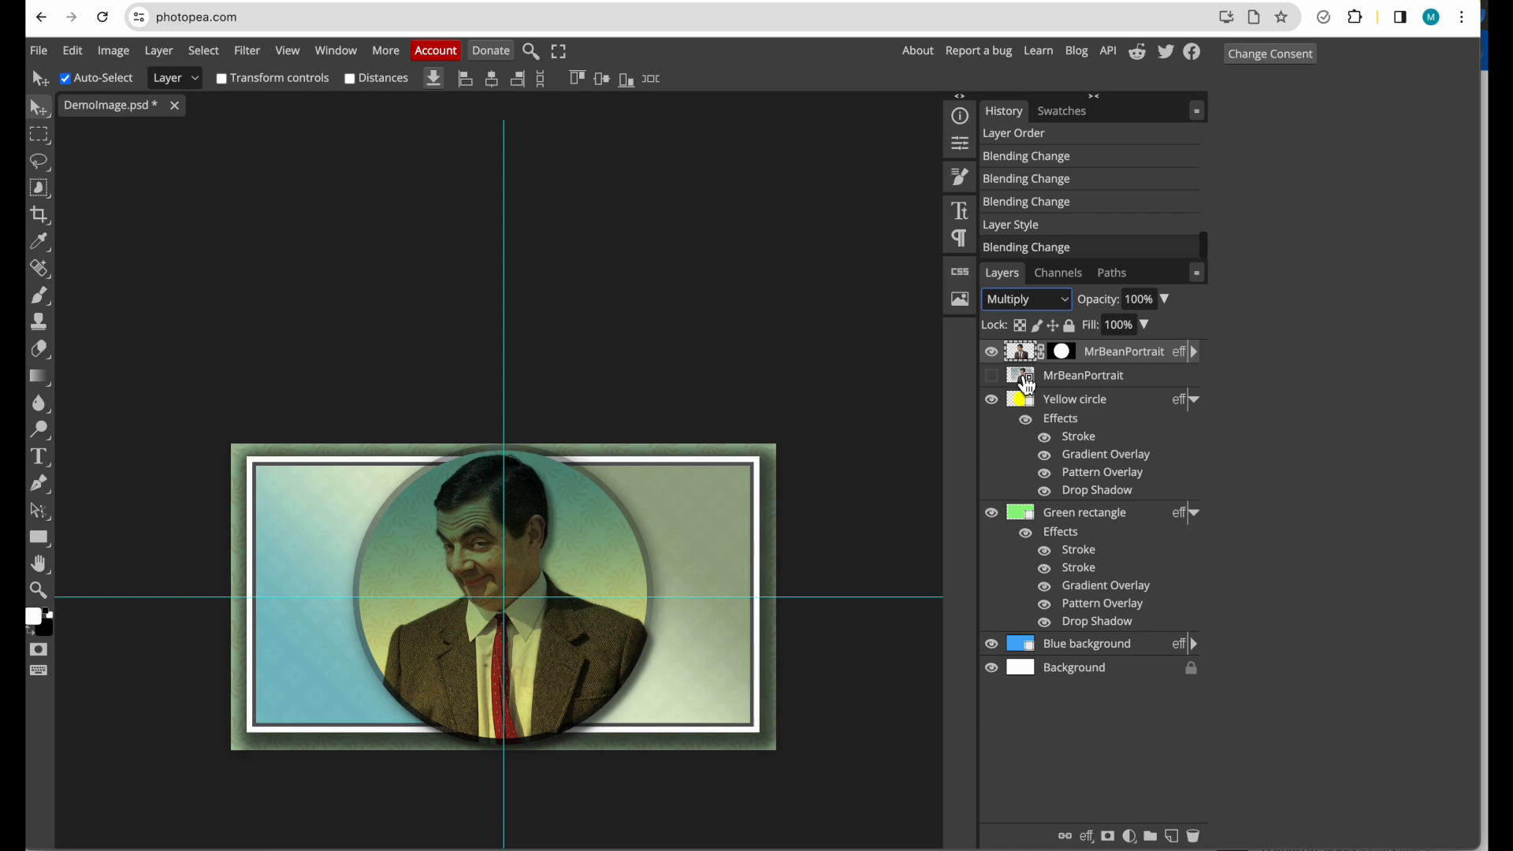
- Try the Color Burn, Lighten and Overlay blend modes on the masked MrBeanPortrait layer
click(1068, 301)
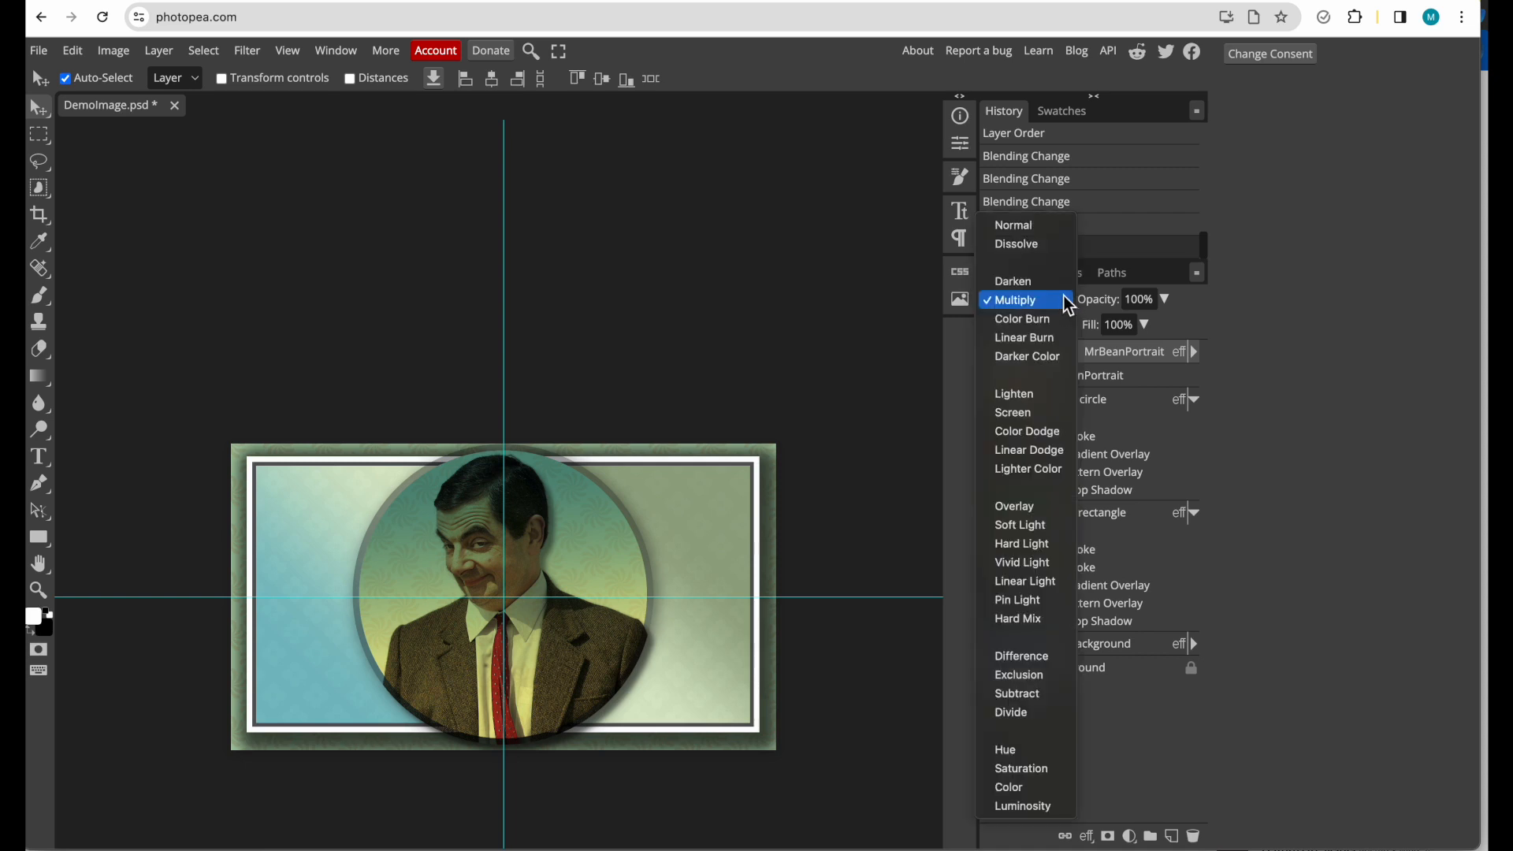
click(1053, 319)
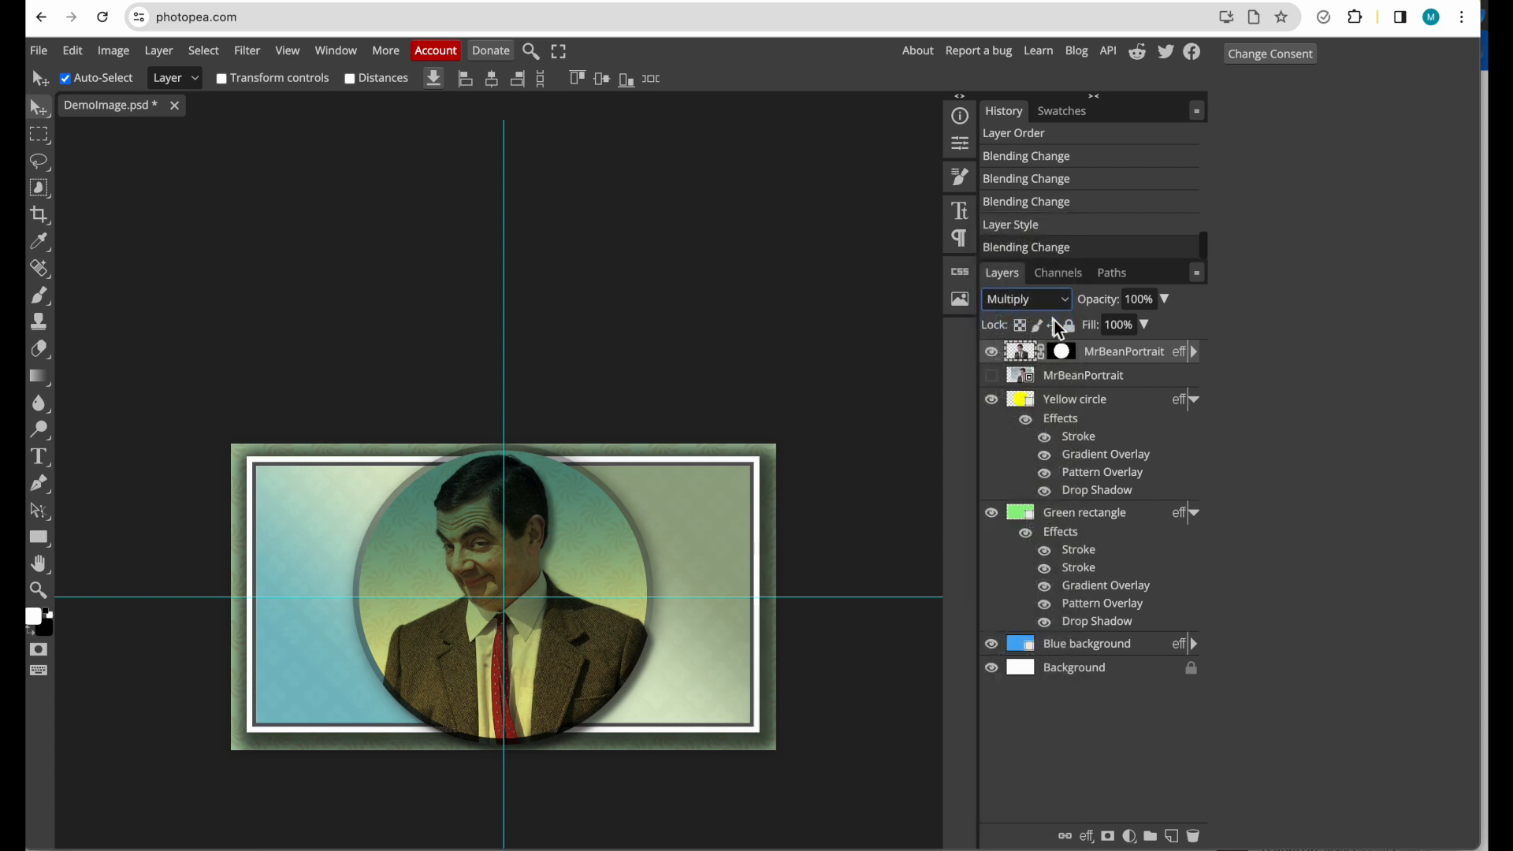
click(1061, 307)
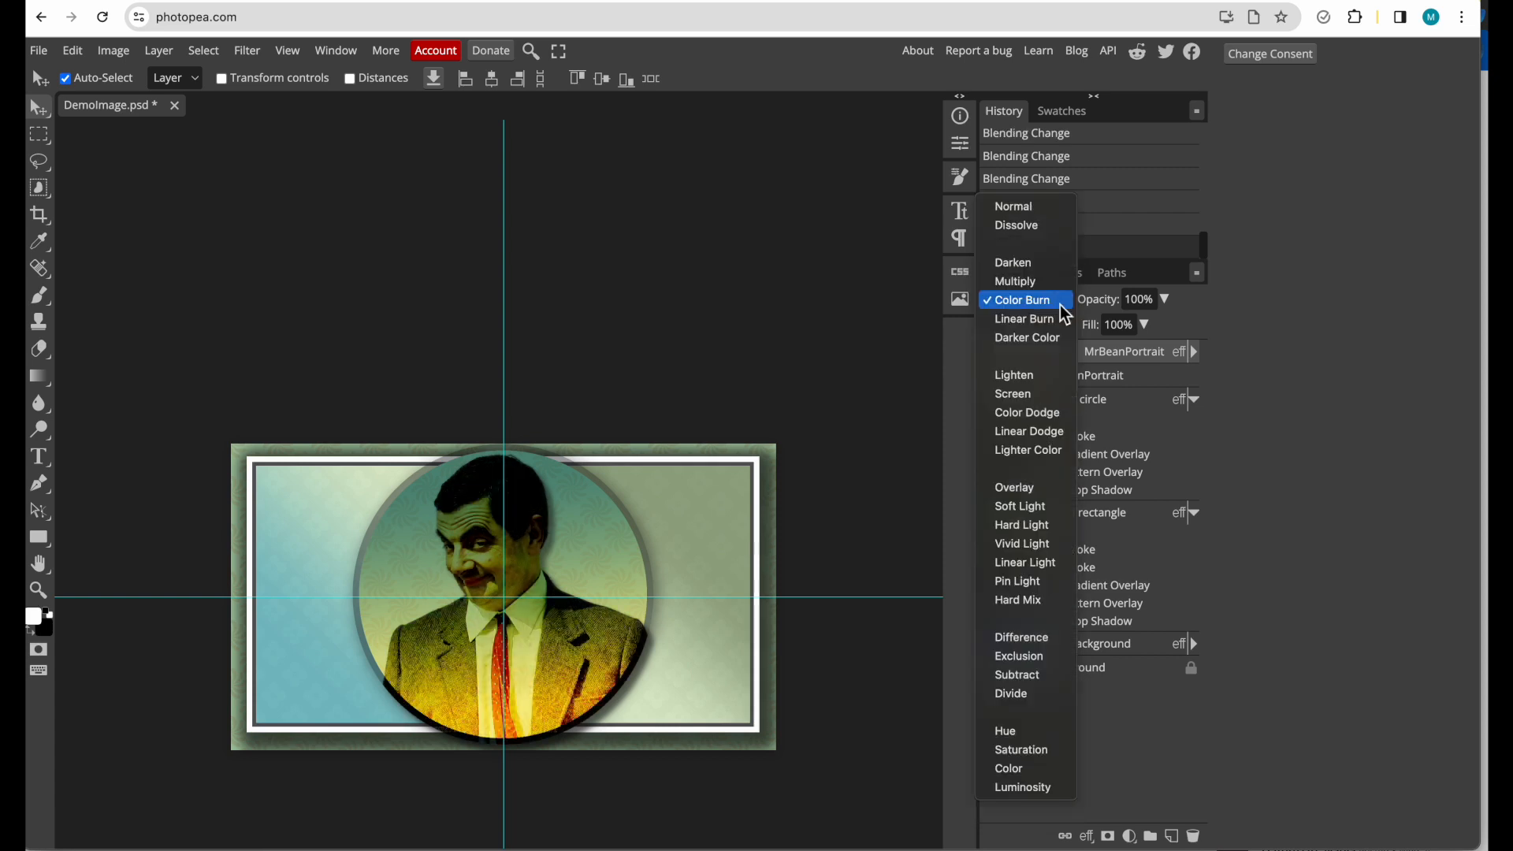
click(1028, 373)
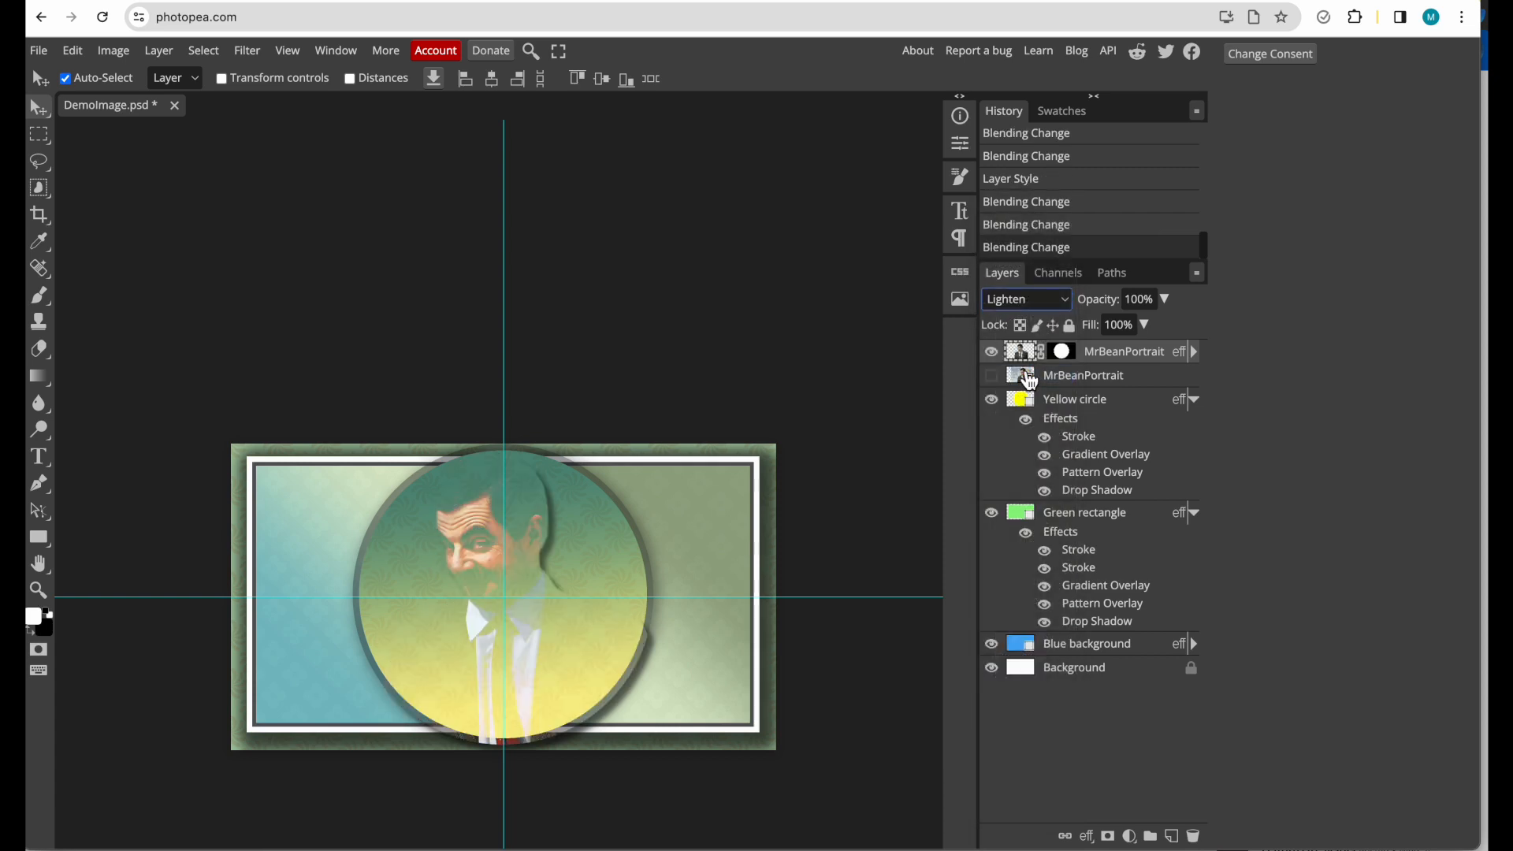
click(1066, 300)
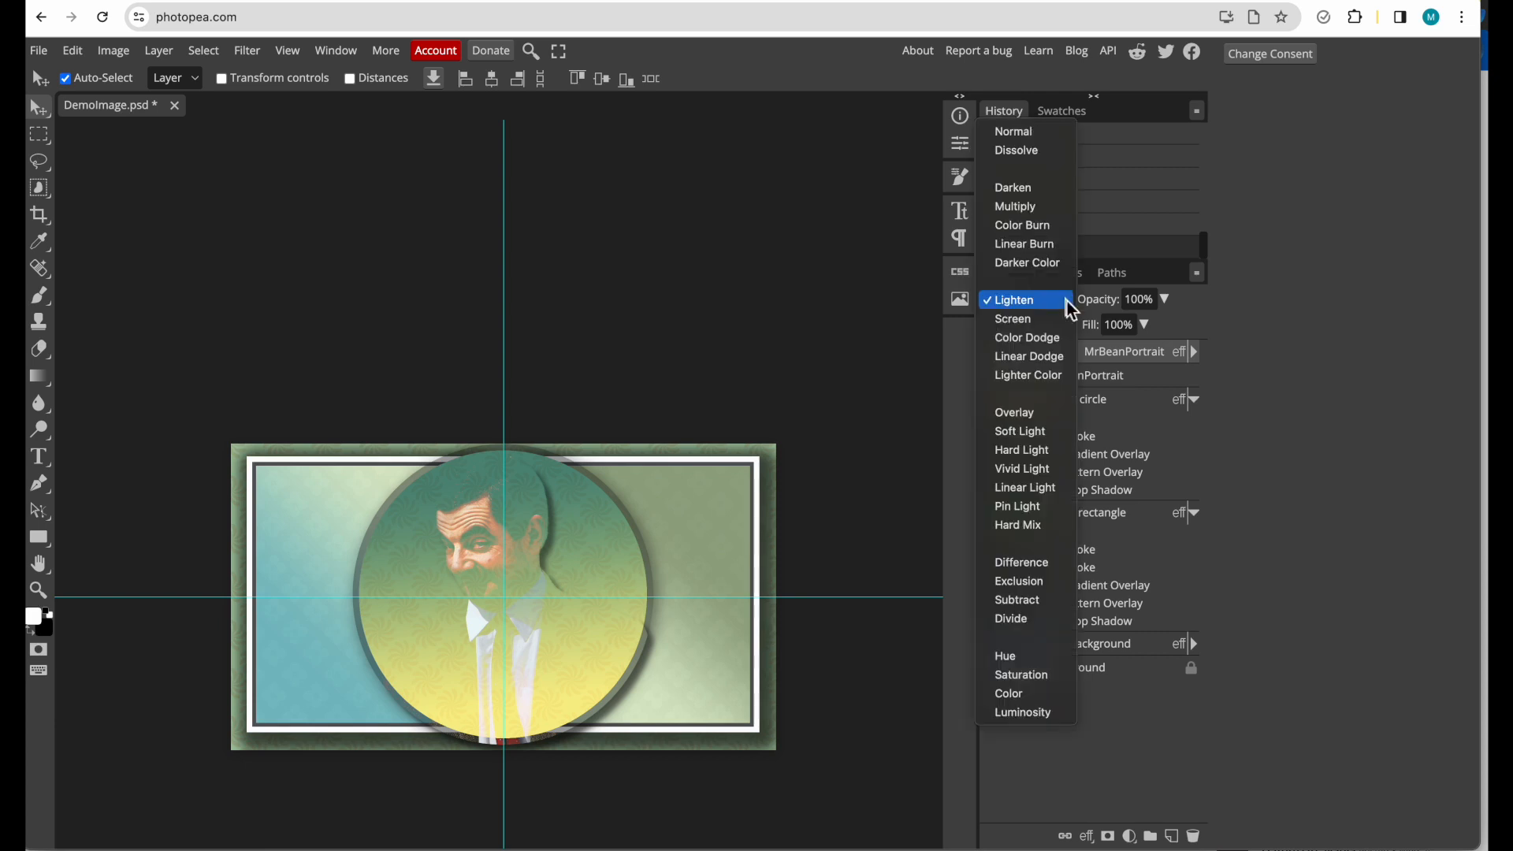
click(1016, 411)
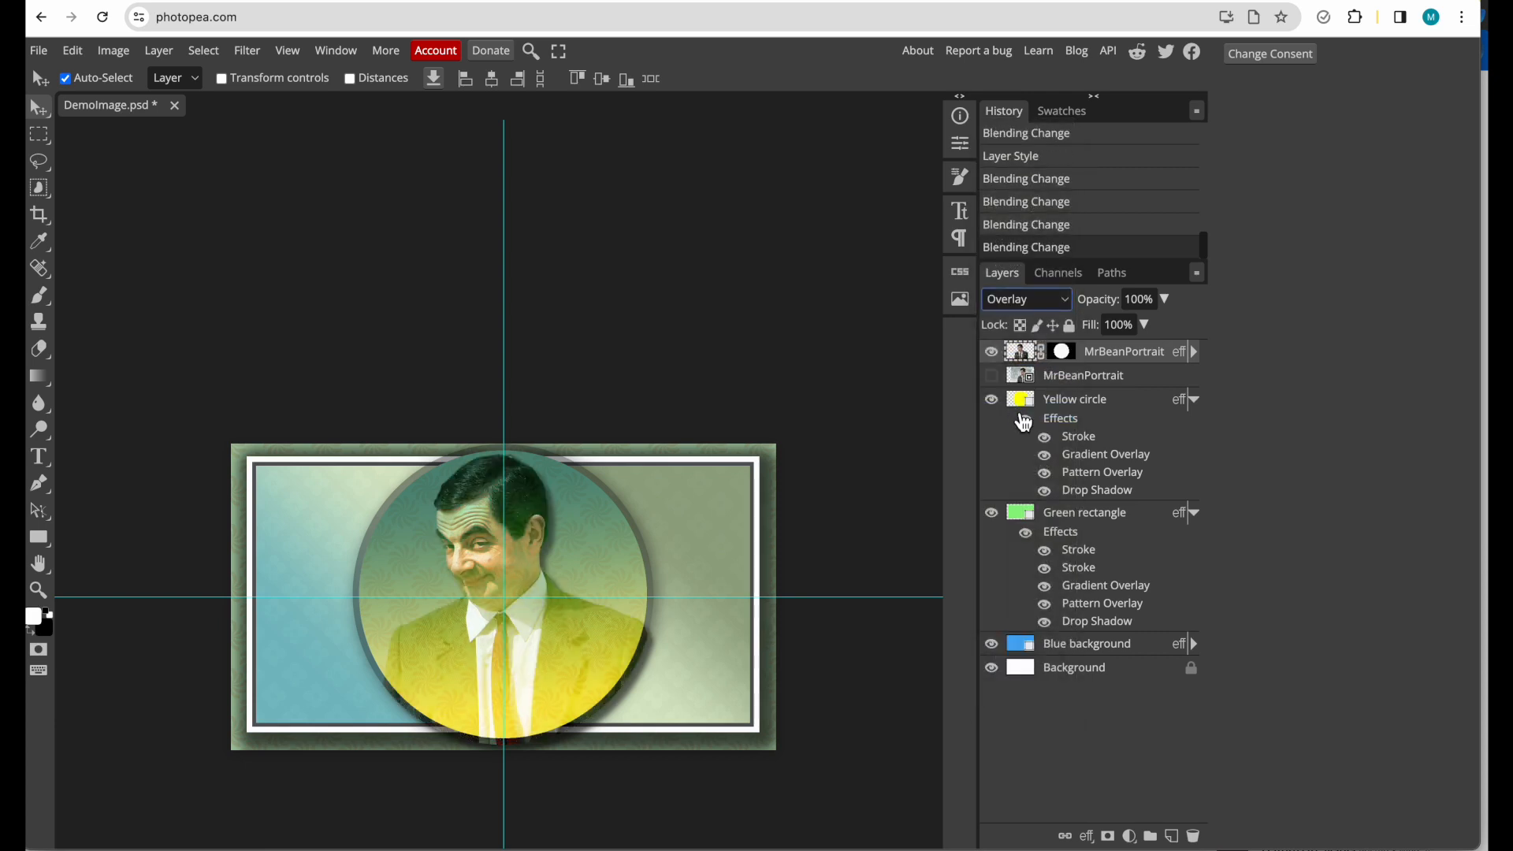
- Try the Soft Light, Hard Light, Difference and Exclusion blend modes on the masked MrBeanPortrait layer
click(1062, 300)
click(1049, 319)
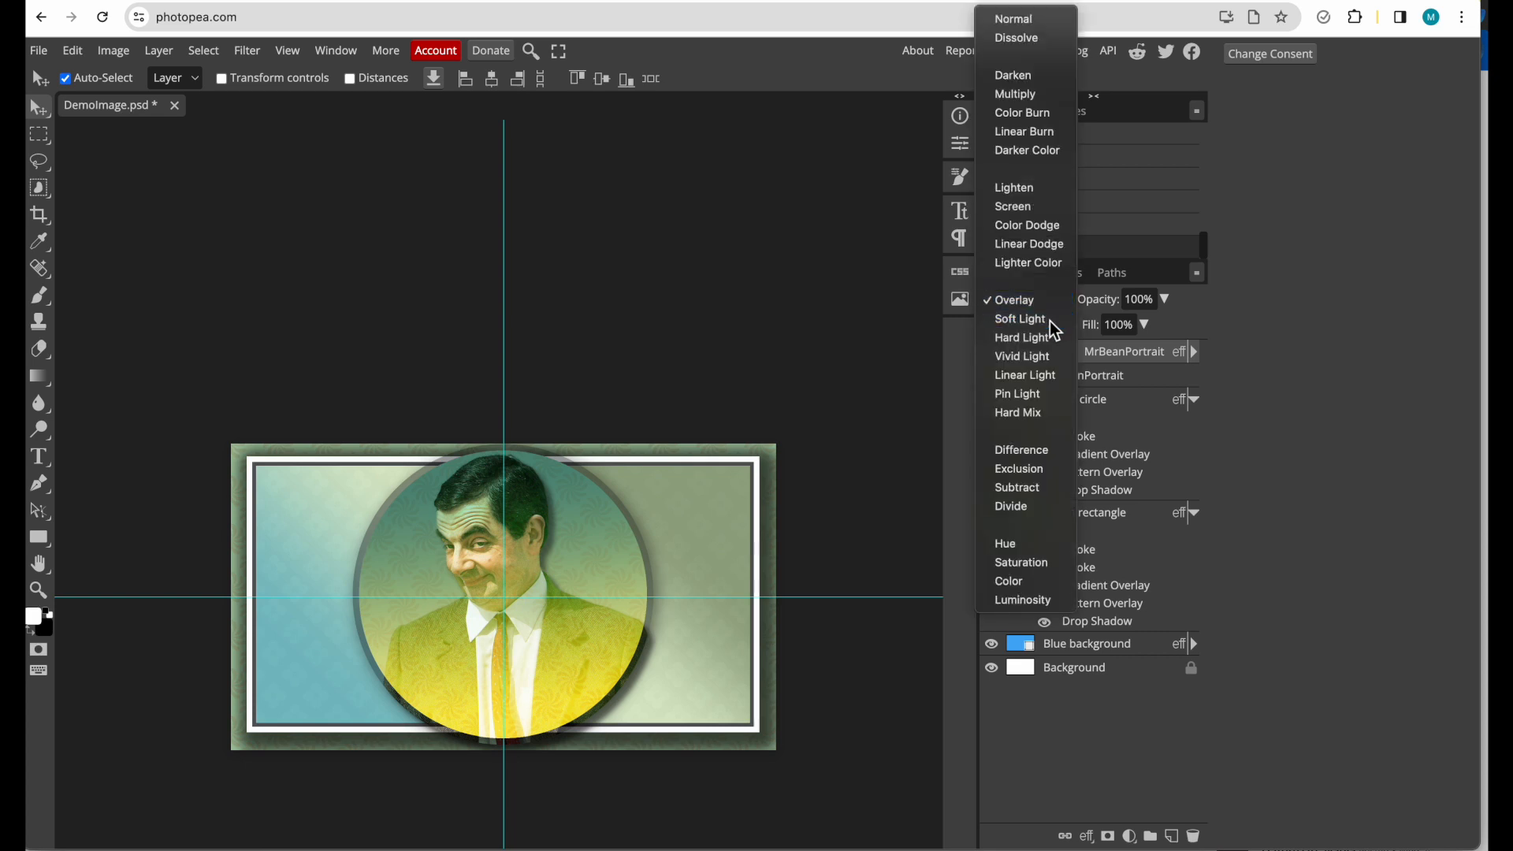
click(1057, 304)
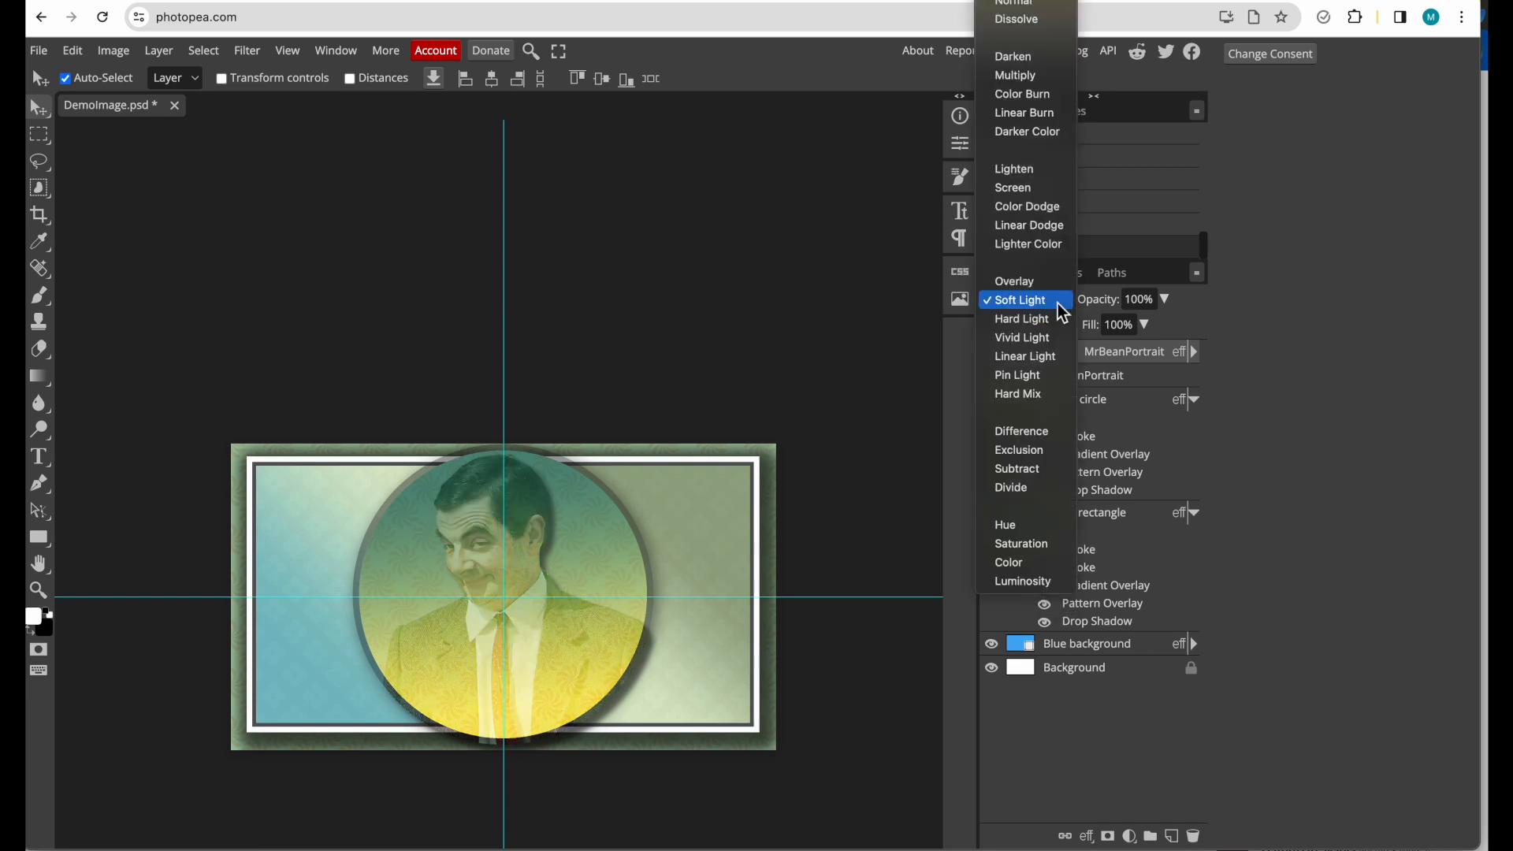
click(1039, 319)
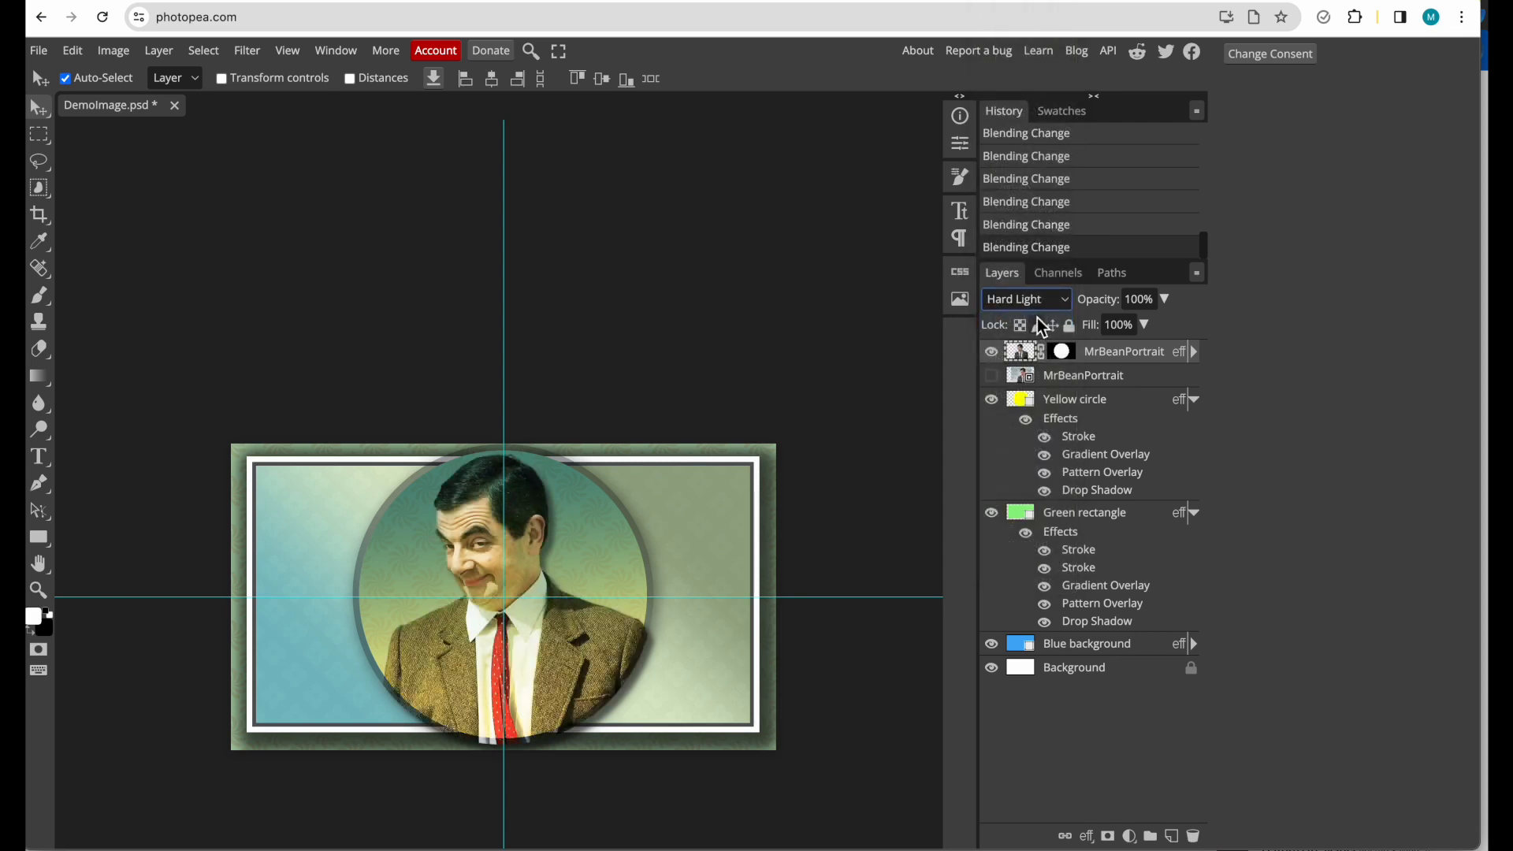
click(1058, 309)
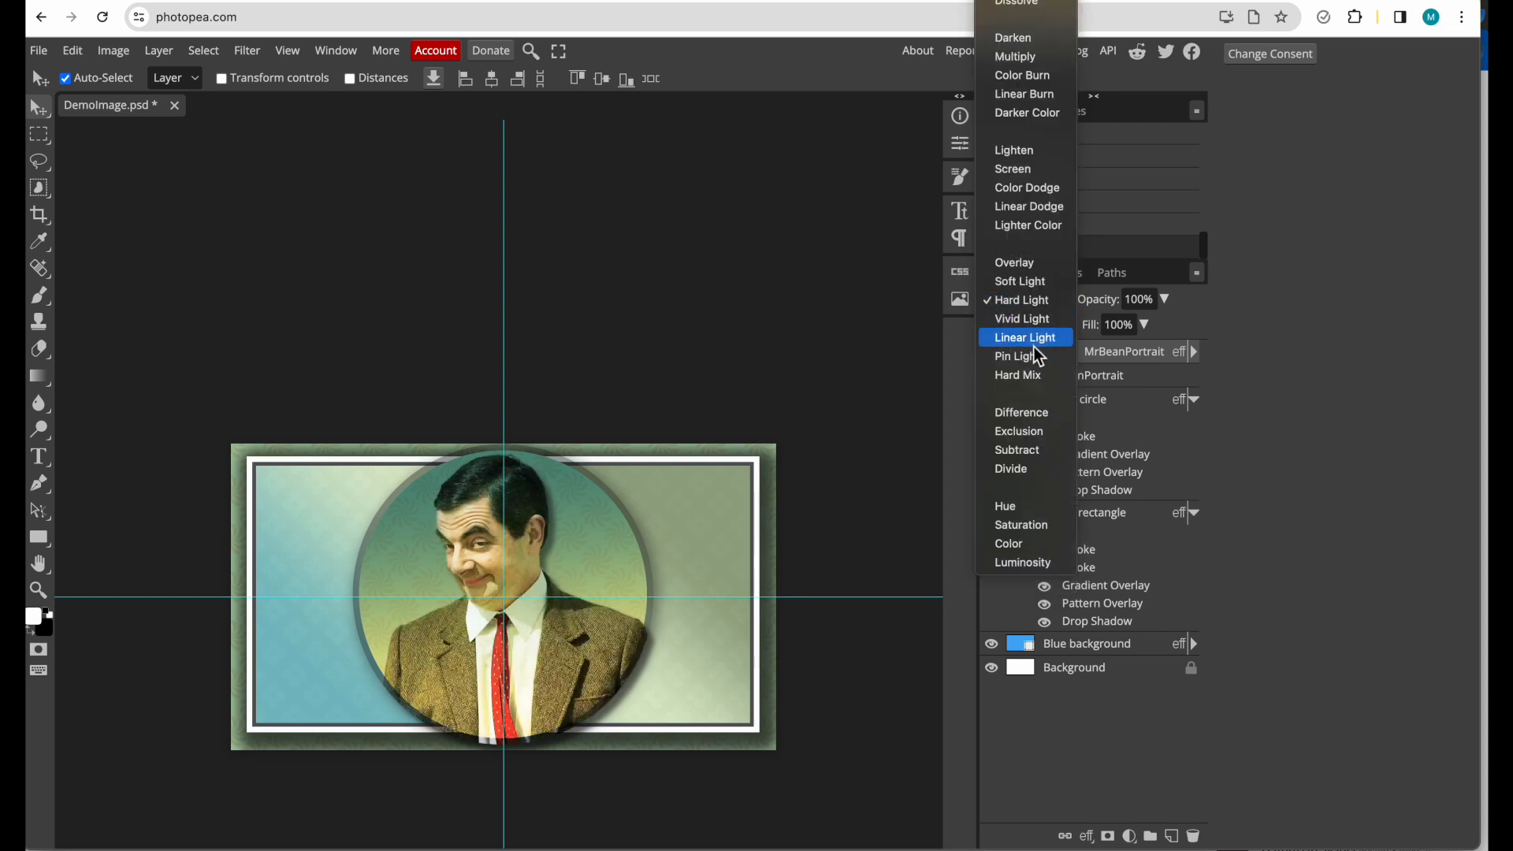
click(1020, 413)
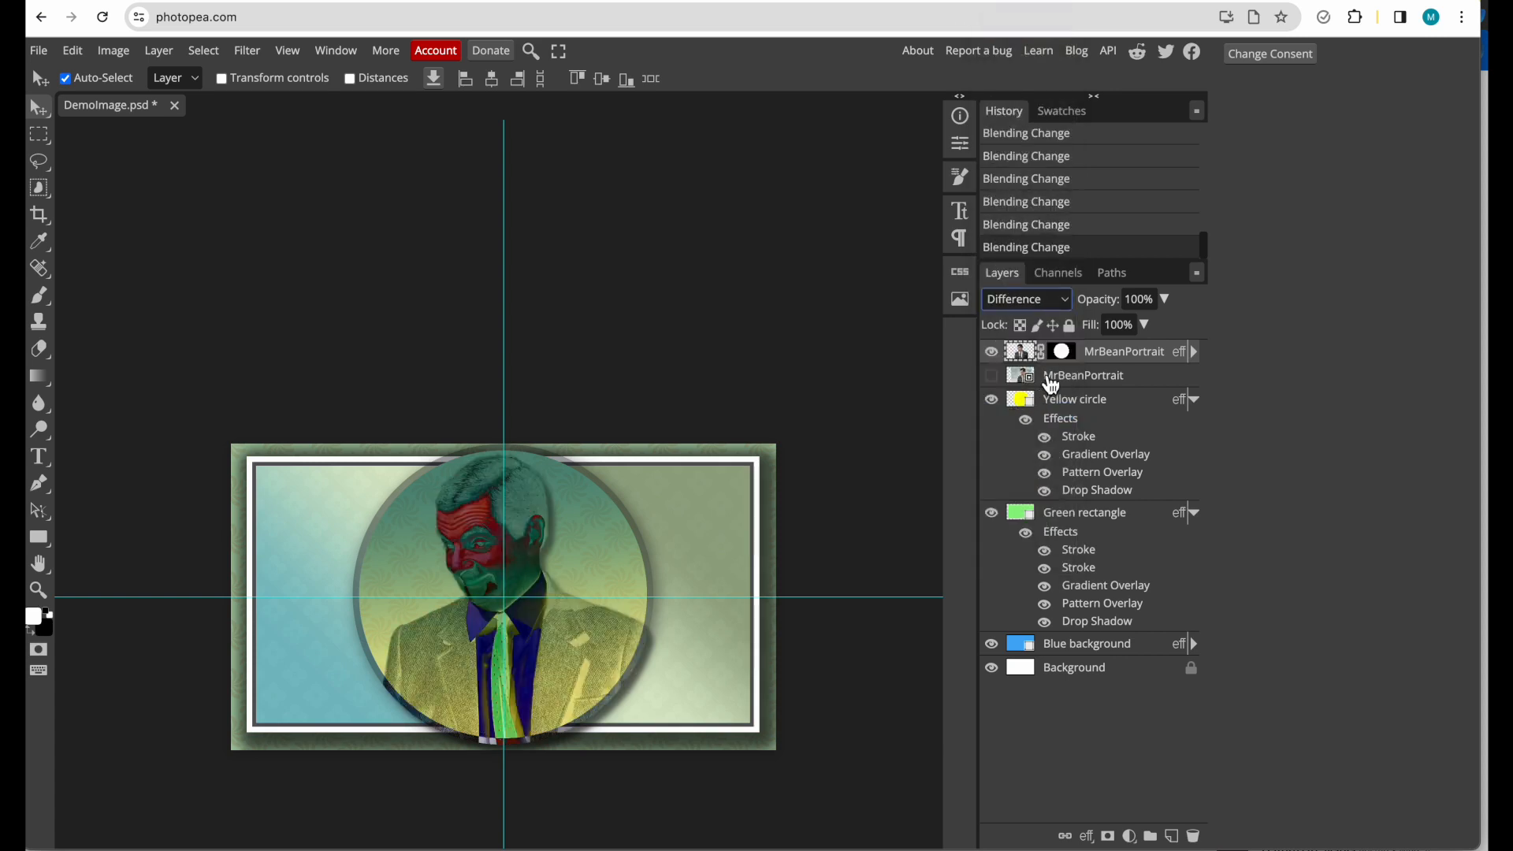
click(1056, 301)
click(1042, 320)
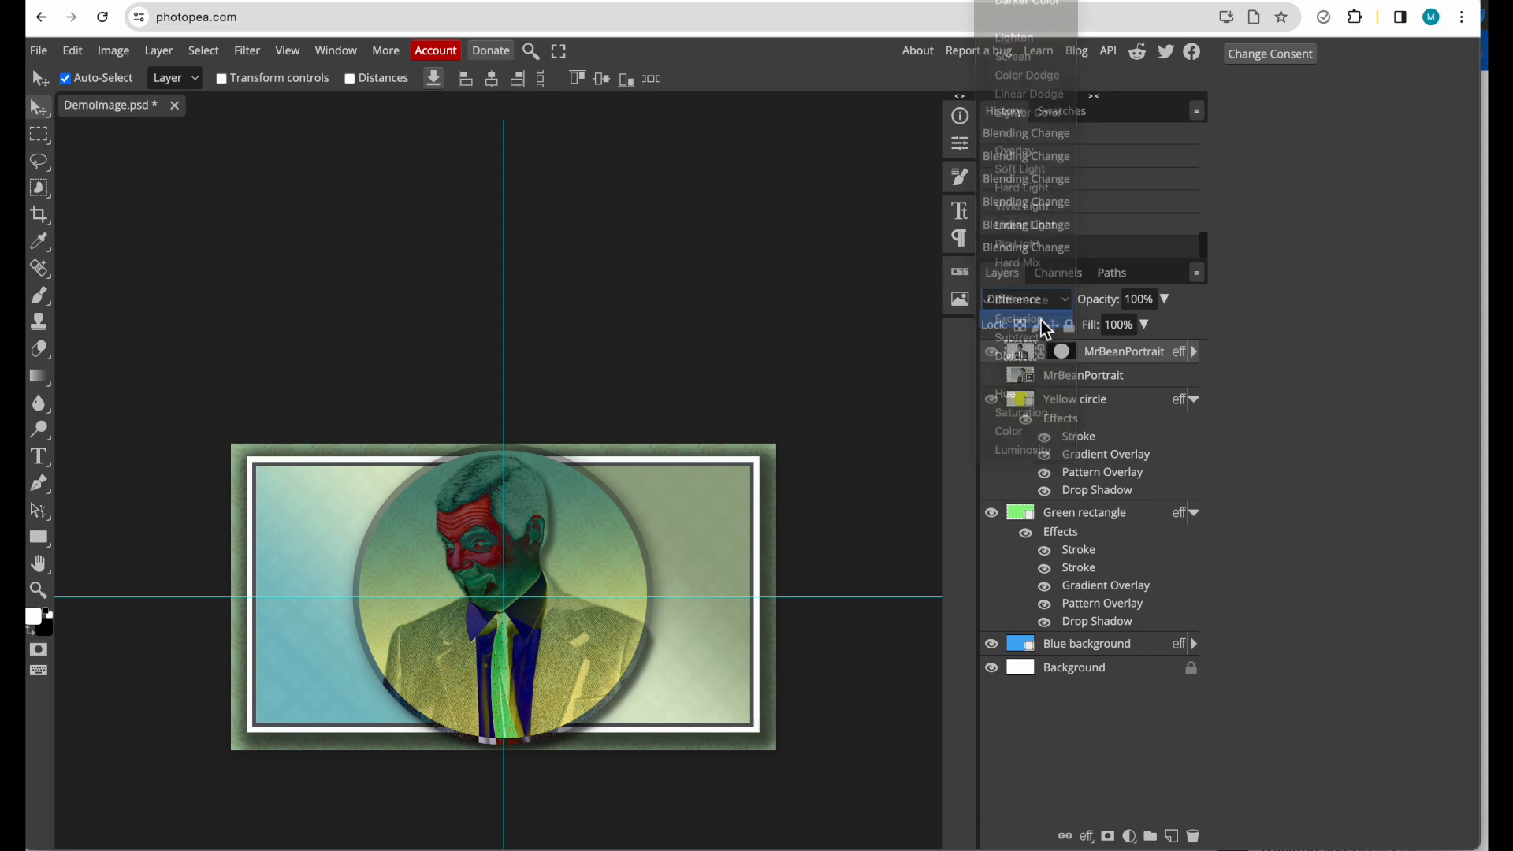
- Set the masked MrBeanPortrait layer's blend mode to Overlay and turn off Auto-Select for the Move tool
click(1056, 301)
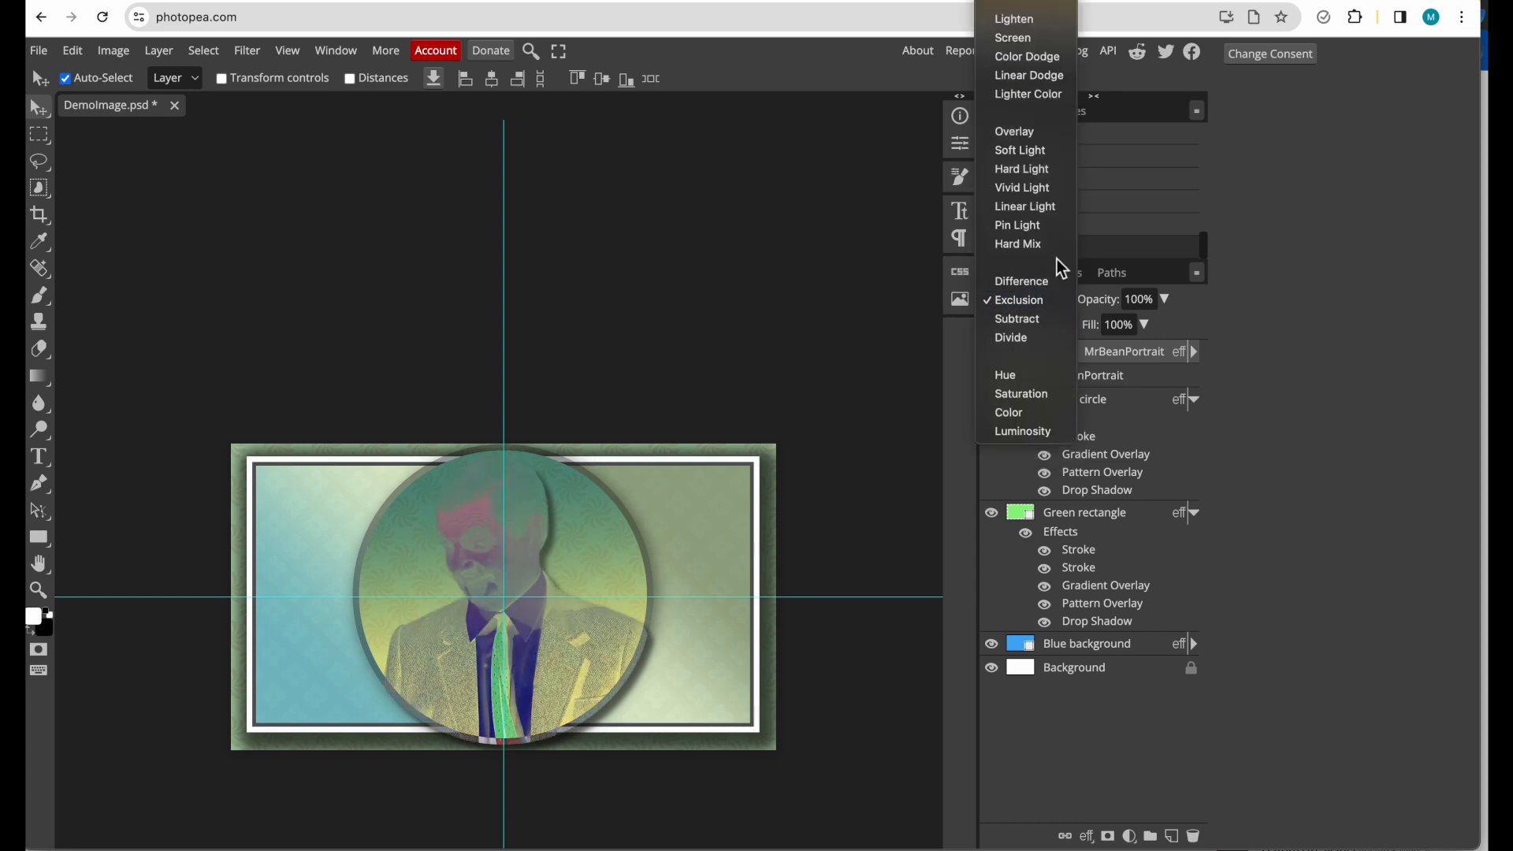
click(1047, 135)
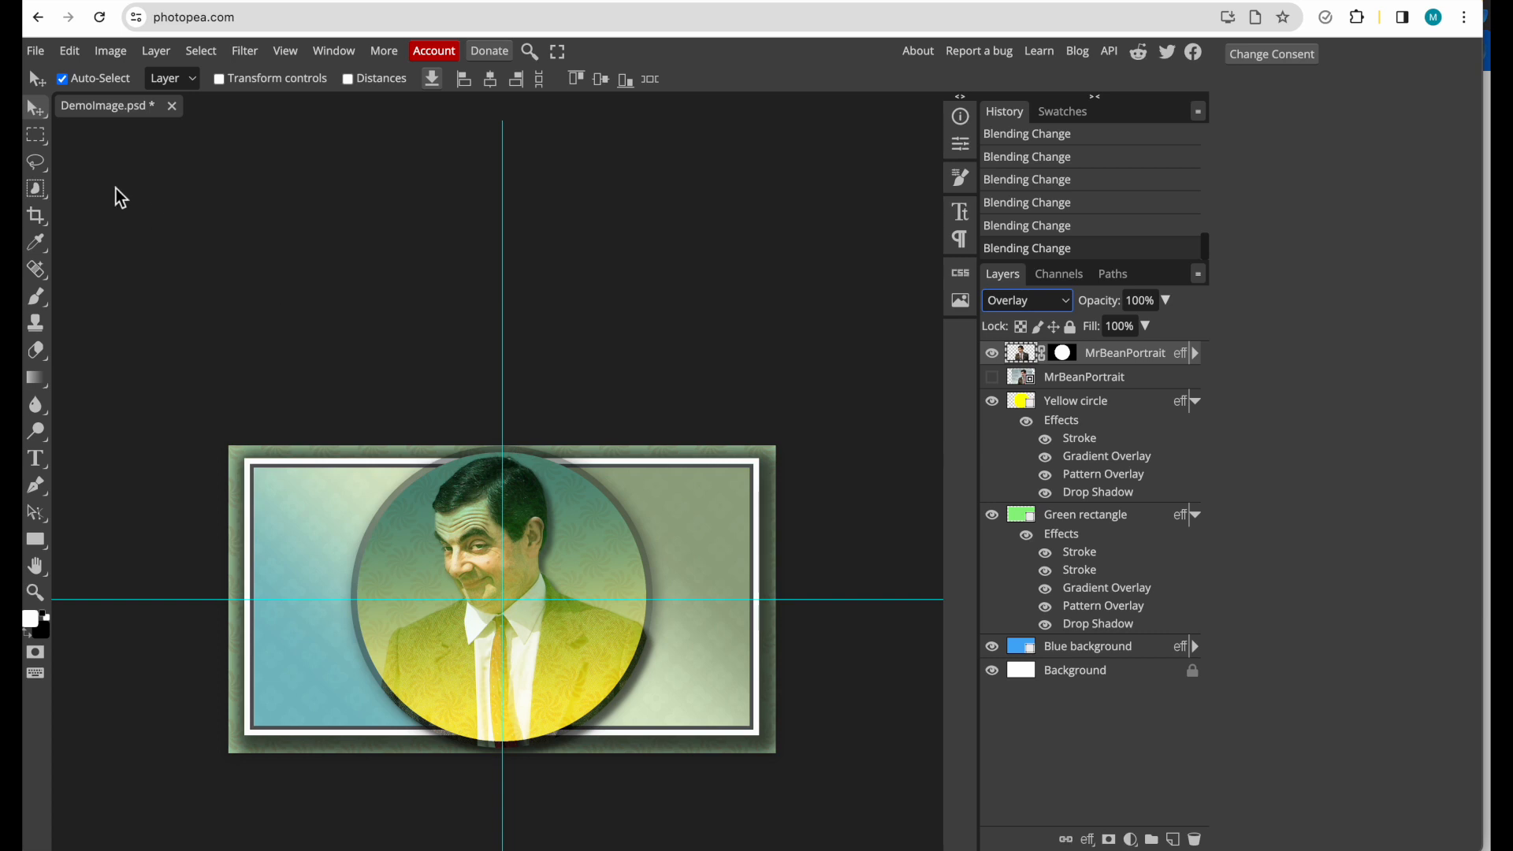
click(62, 79)
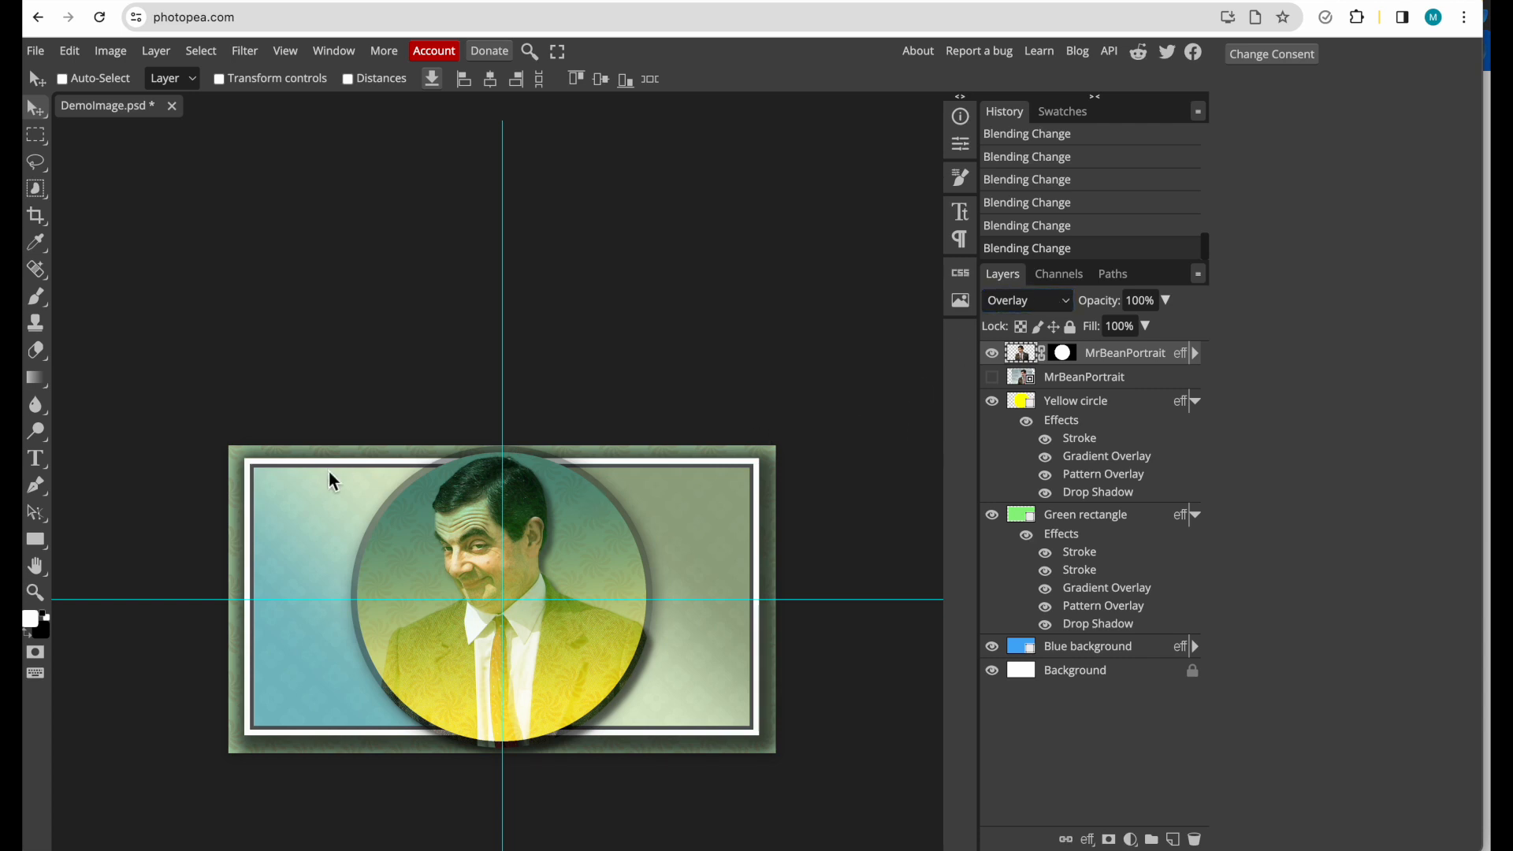
- Activate the Type tool and examine the previews of the available fonts for the text
click(36, 459)
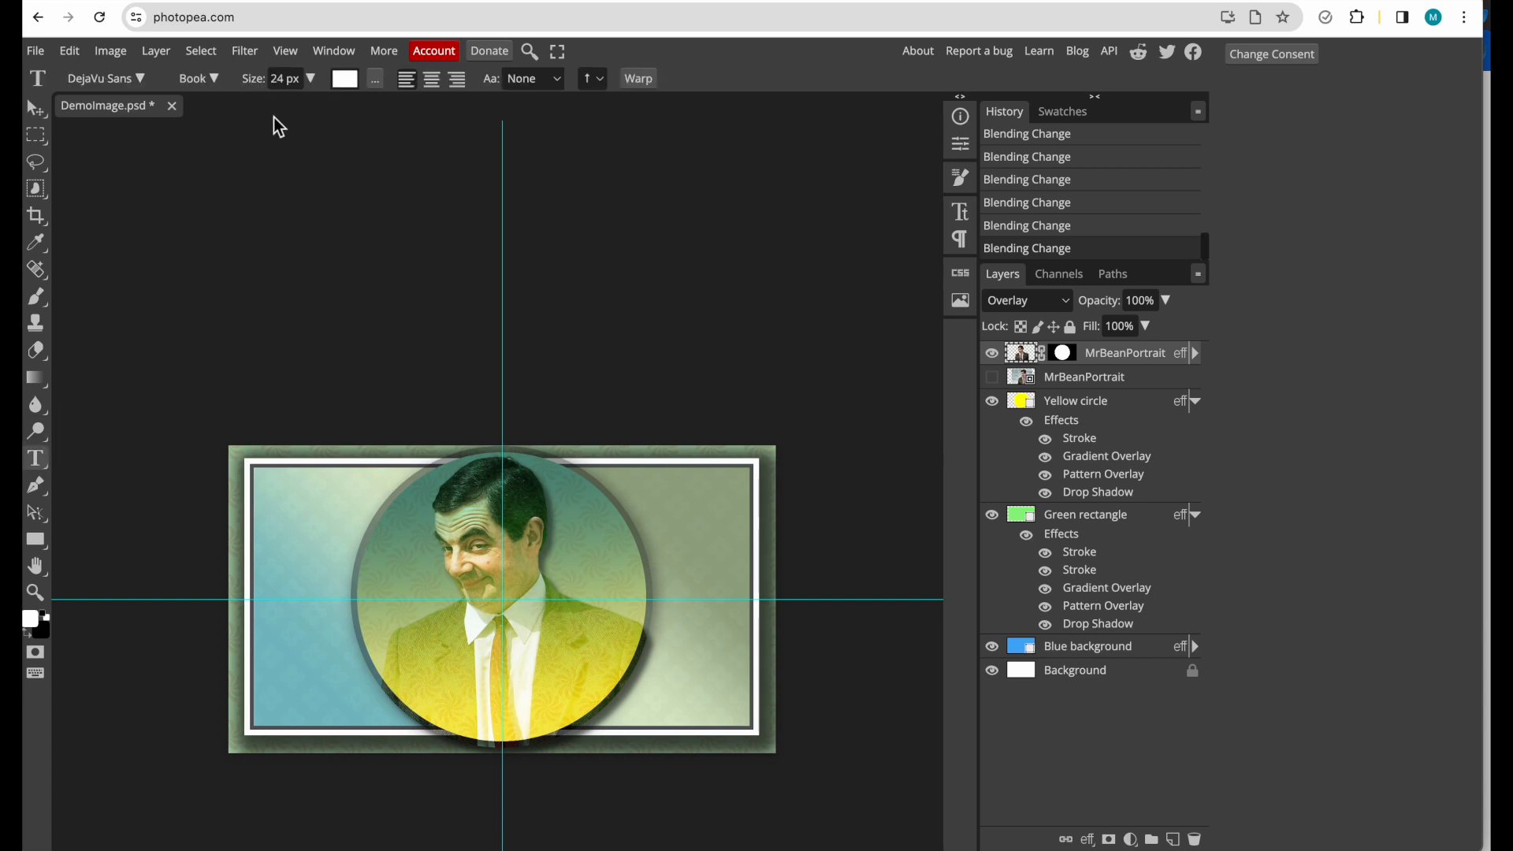
click(145, 82)
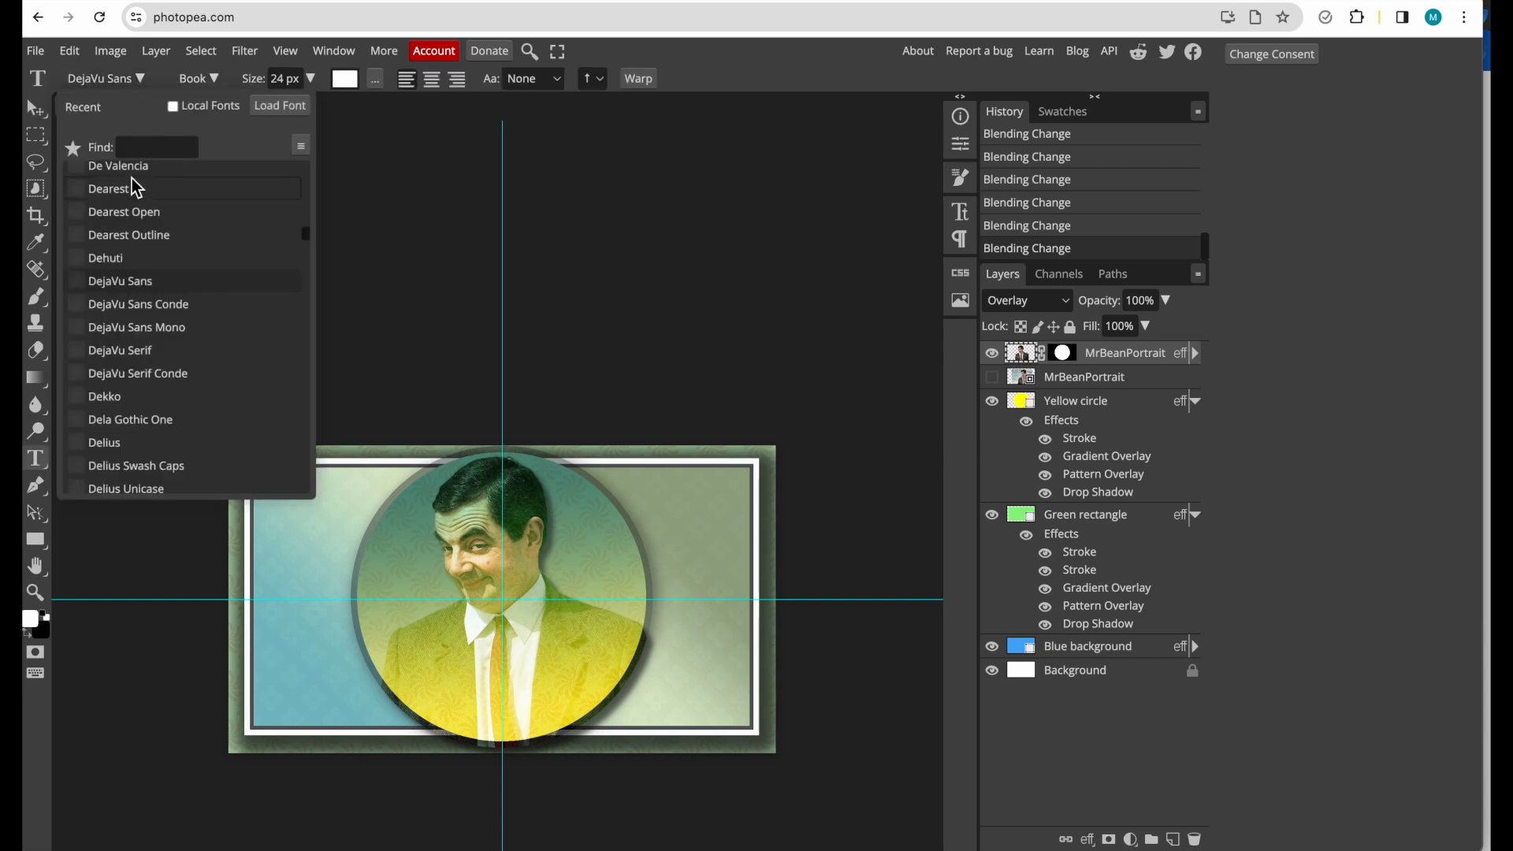
scroll(130, 304, down, 2)
scroll(129, 301, up, 15)
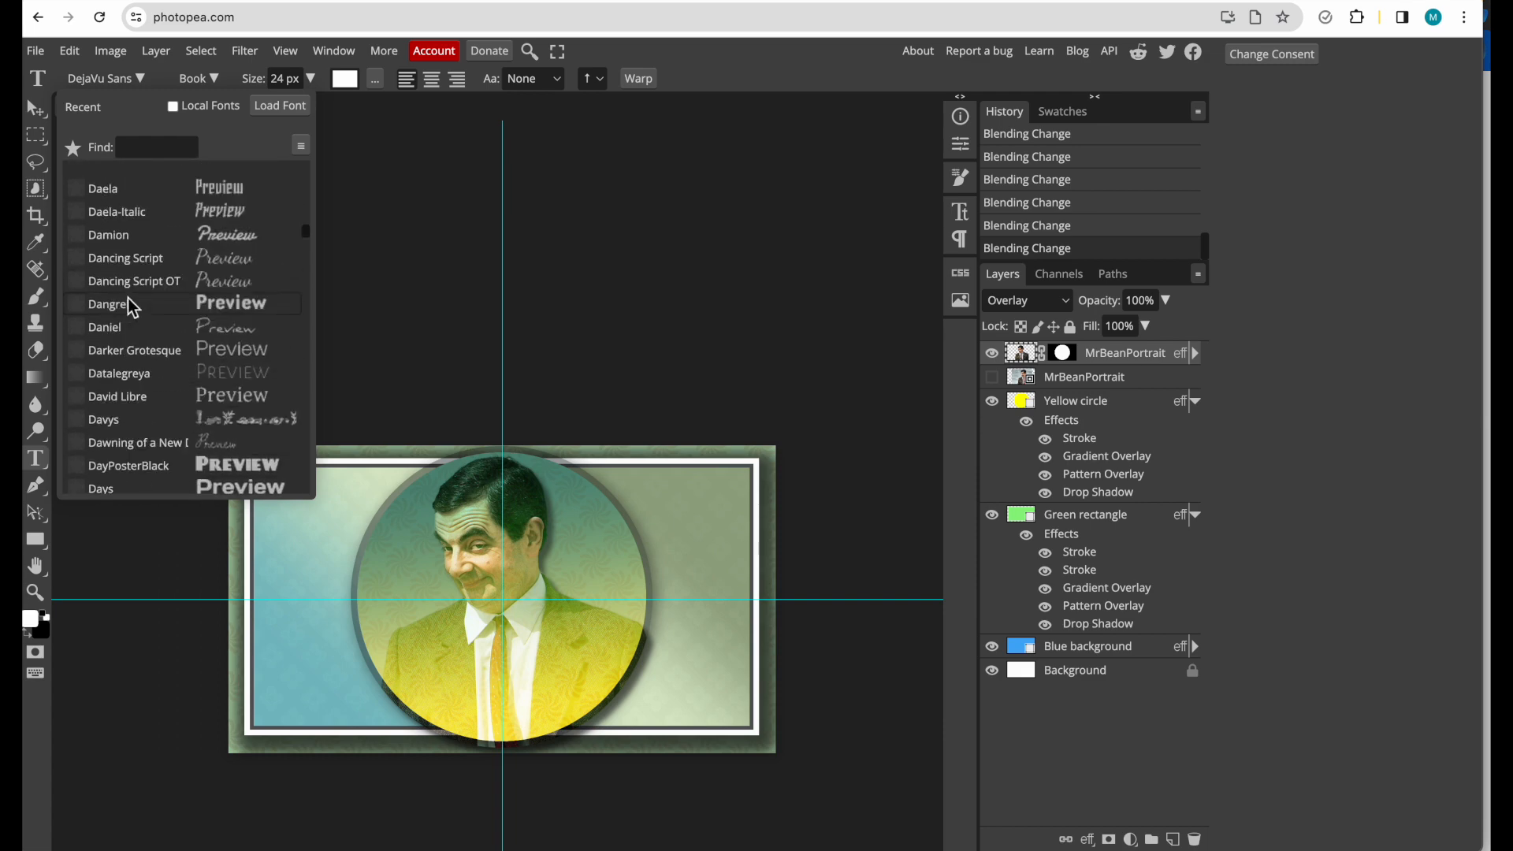
scroll(128, 303, up, 20)
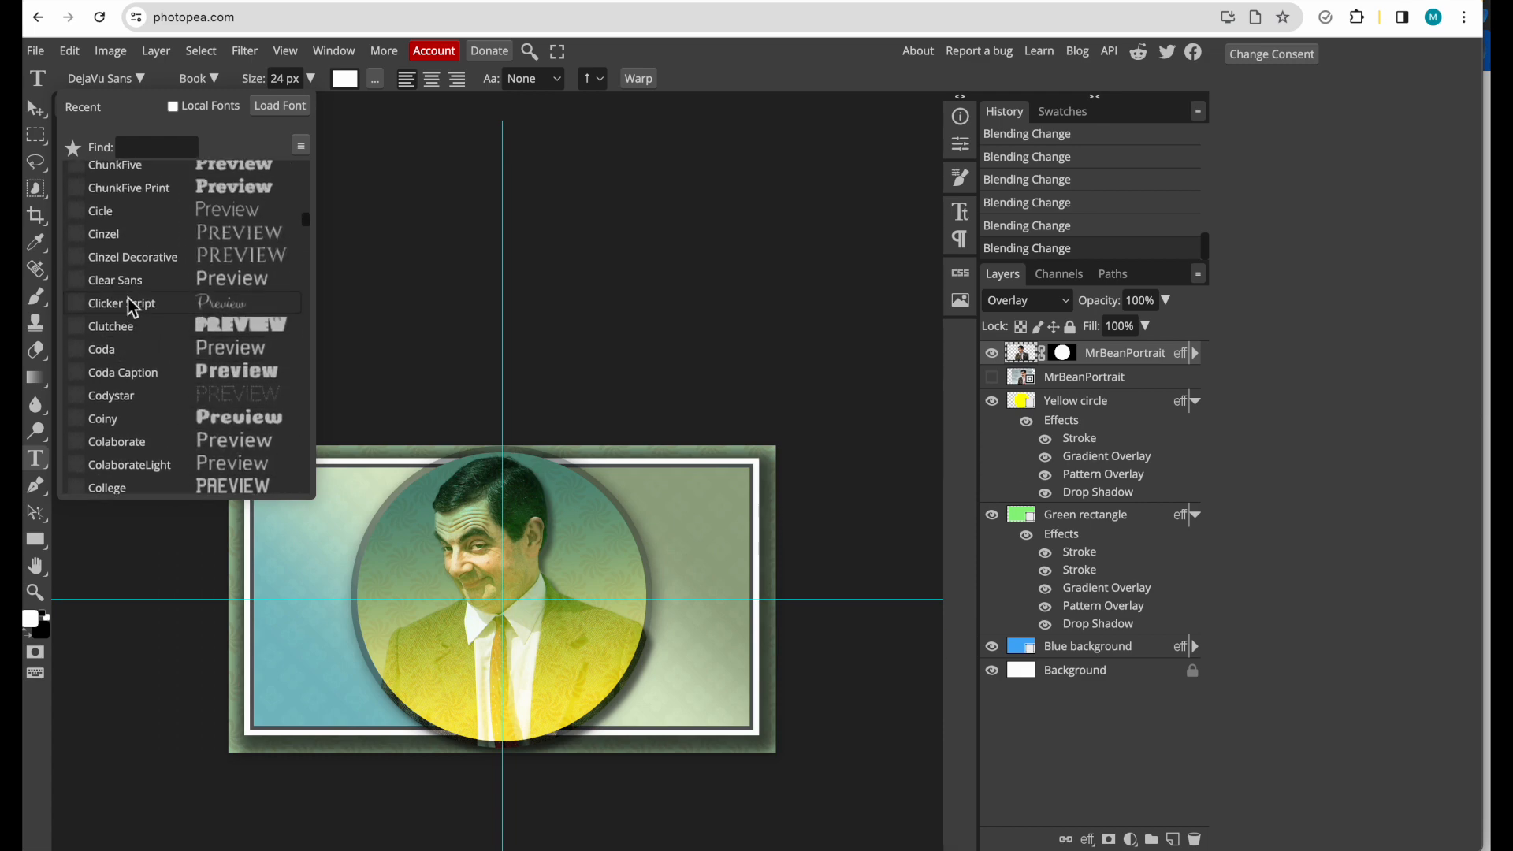
scroll(130, 307, up, 20)
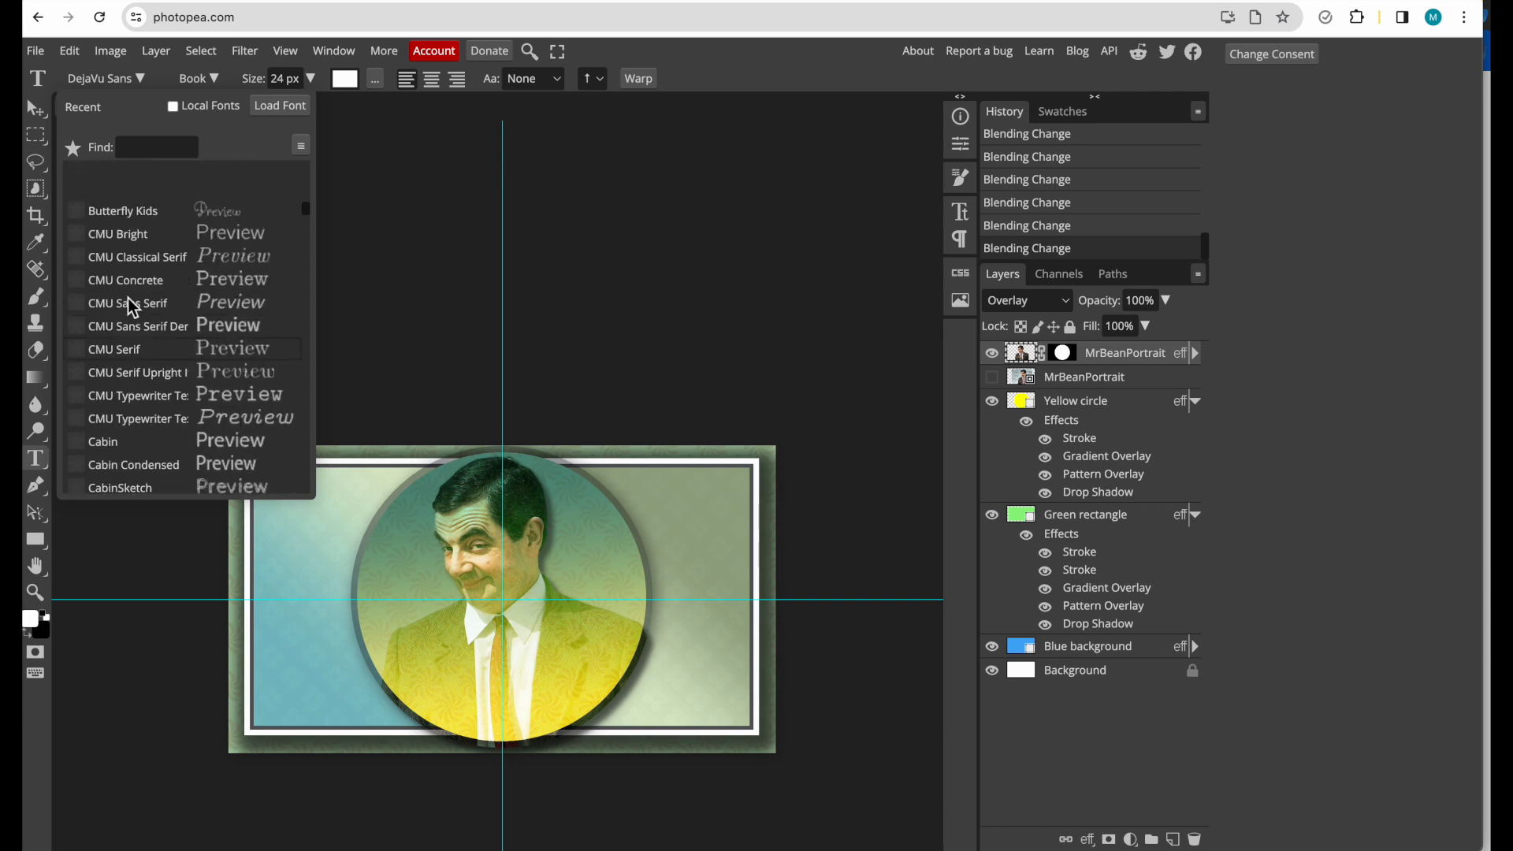
scroll(132, 308, up, 15)
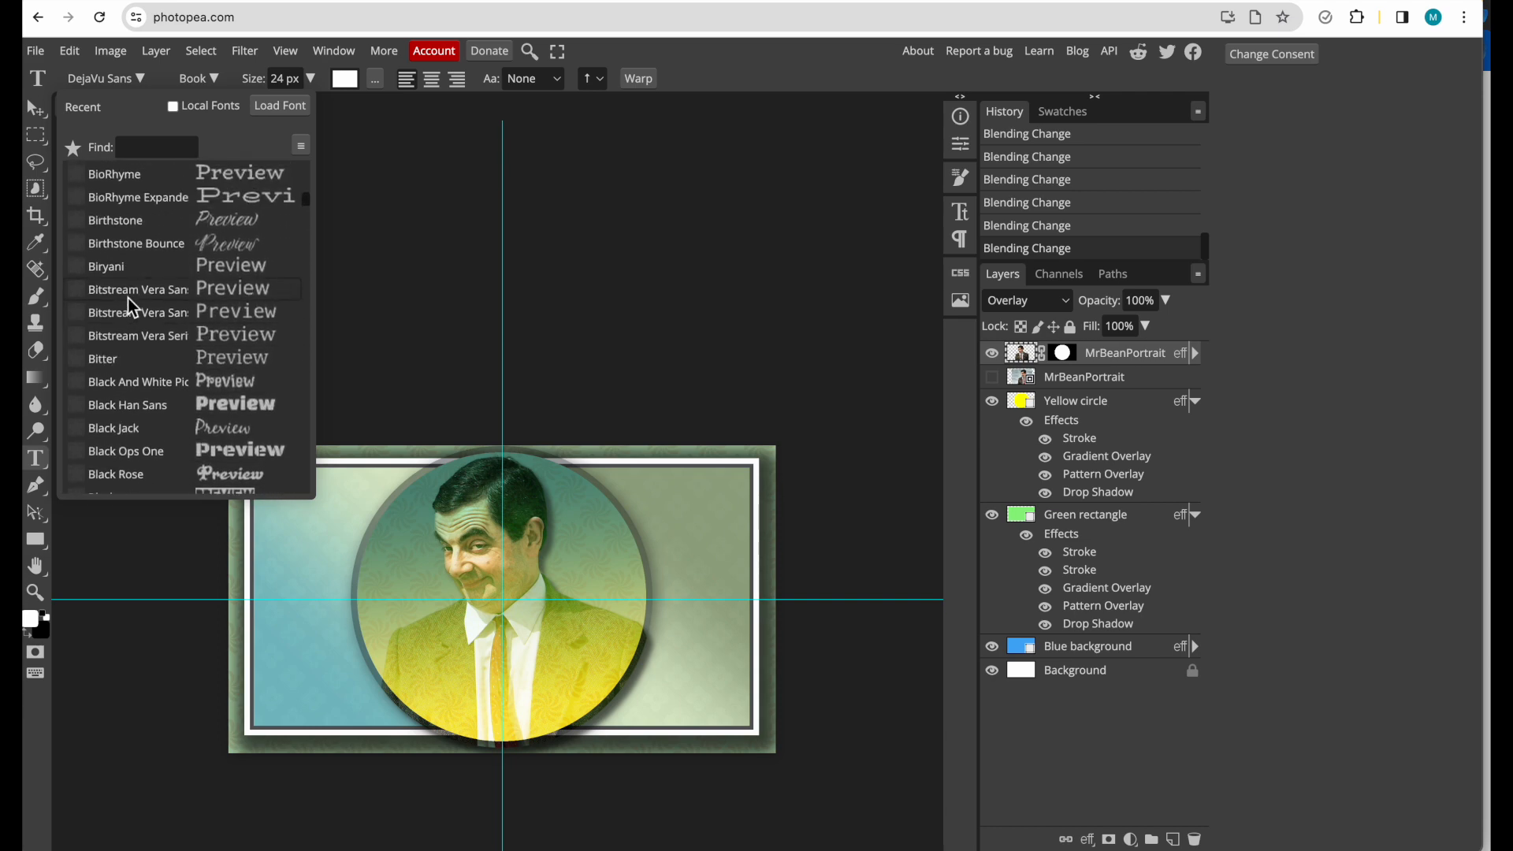
scroll(128, 298, down, 5)
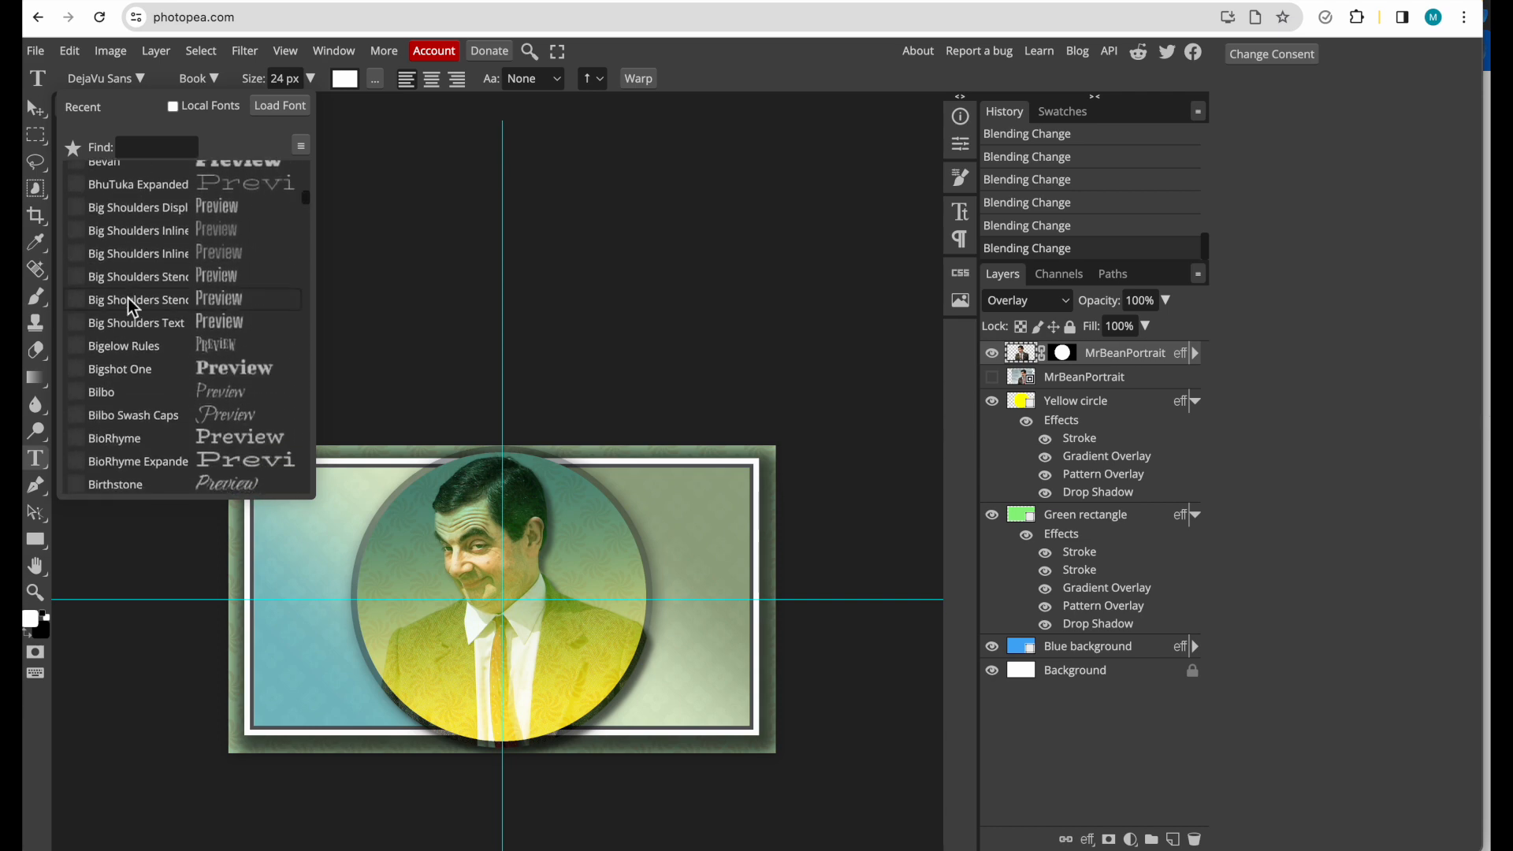
scroll(128, 298, down, 10)
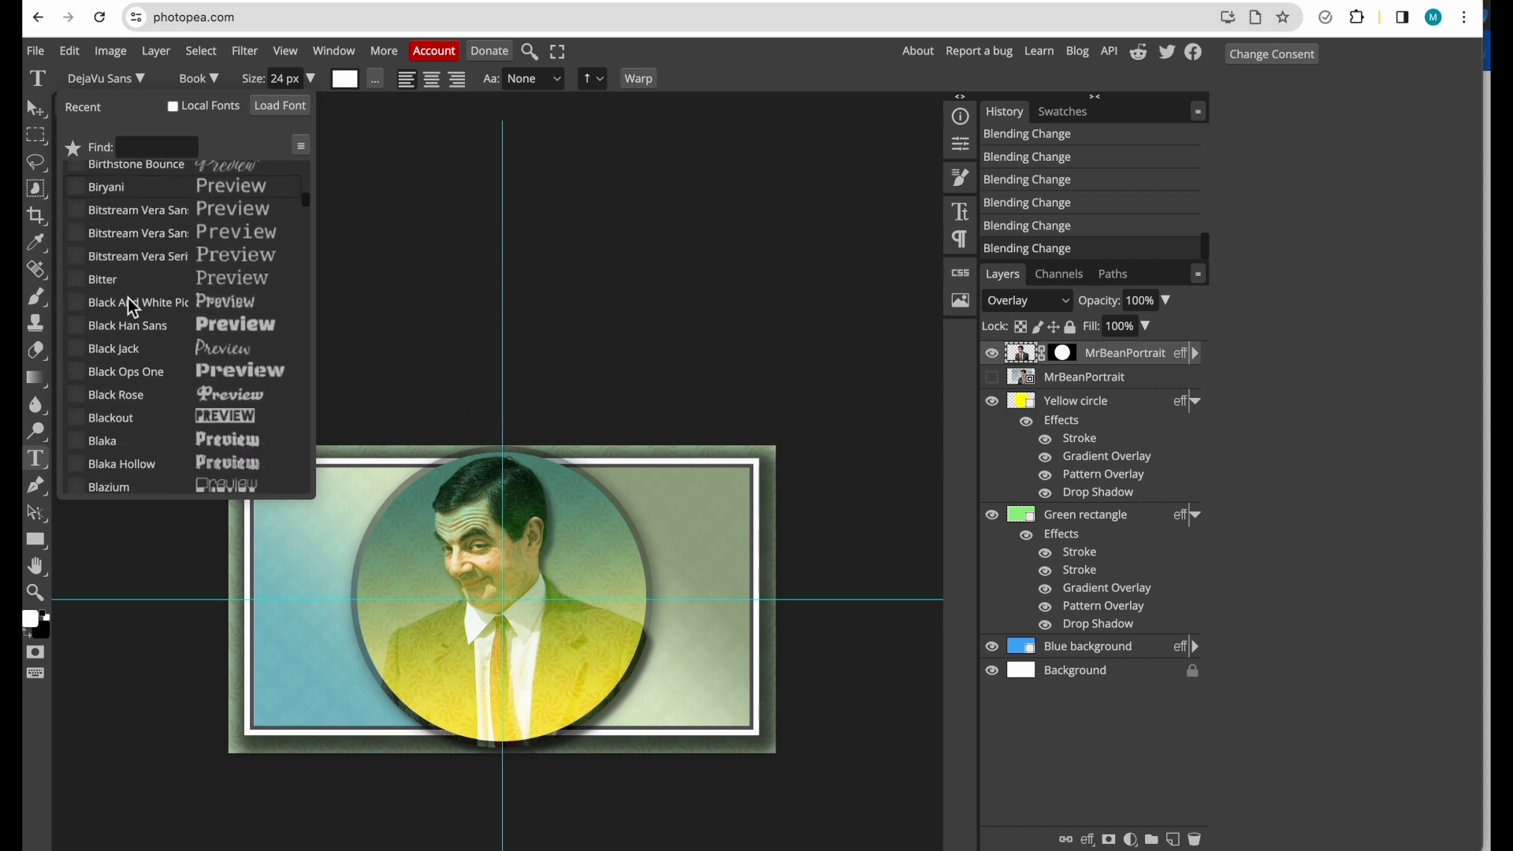
scroll(148, 325, down, 7)
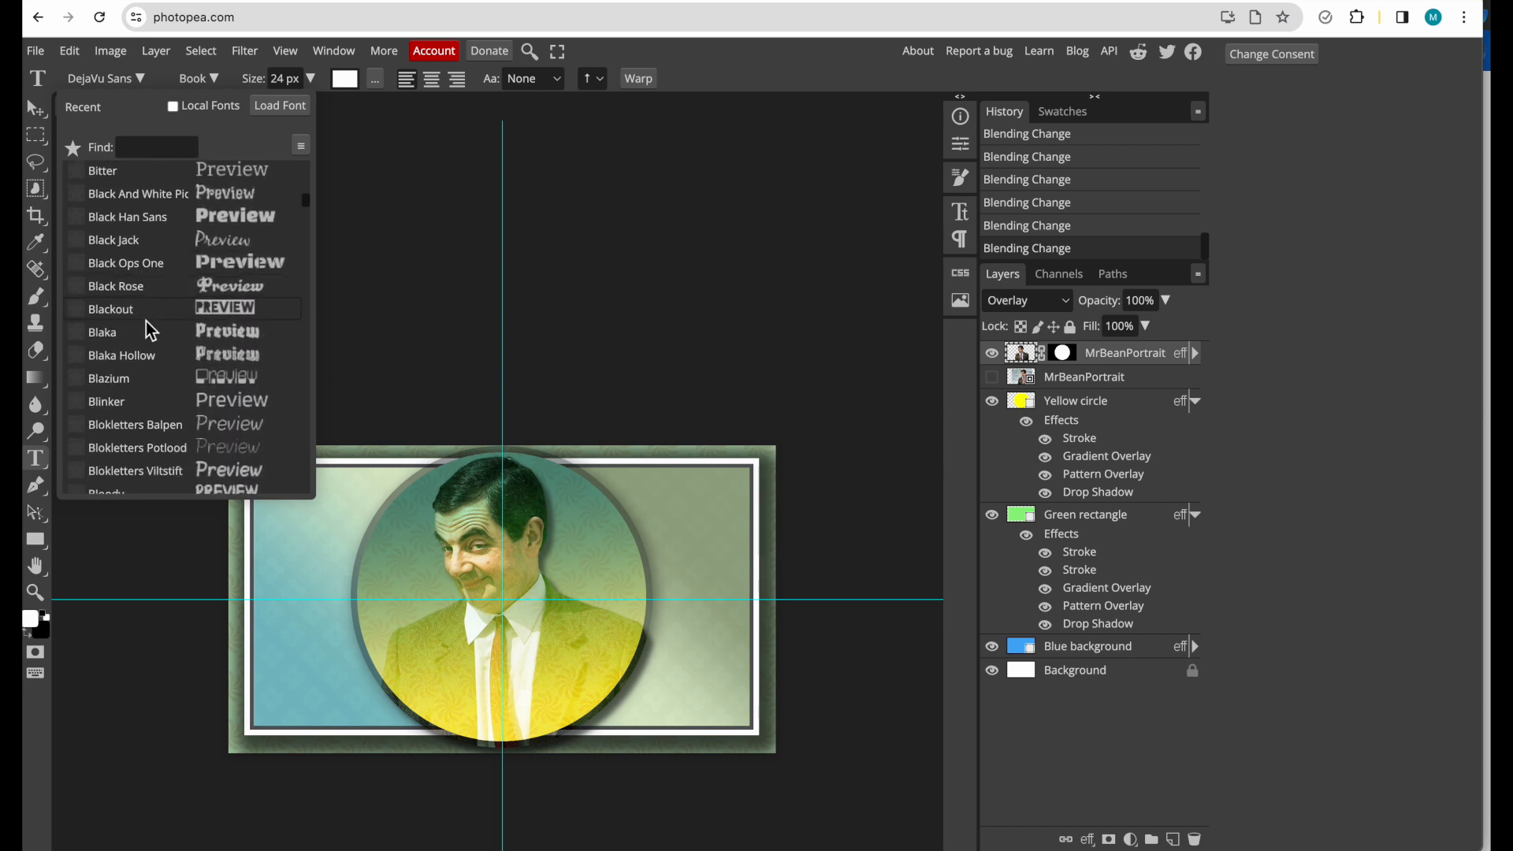
scroll(145, 319, up, 3)
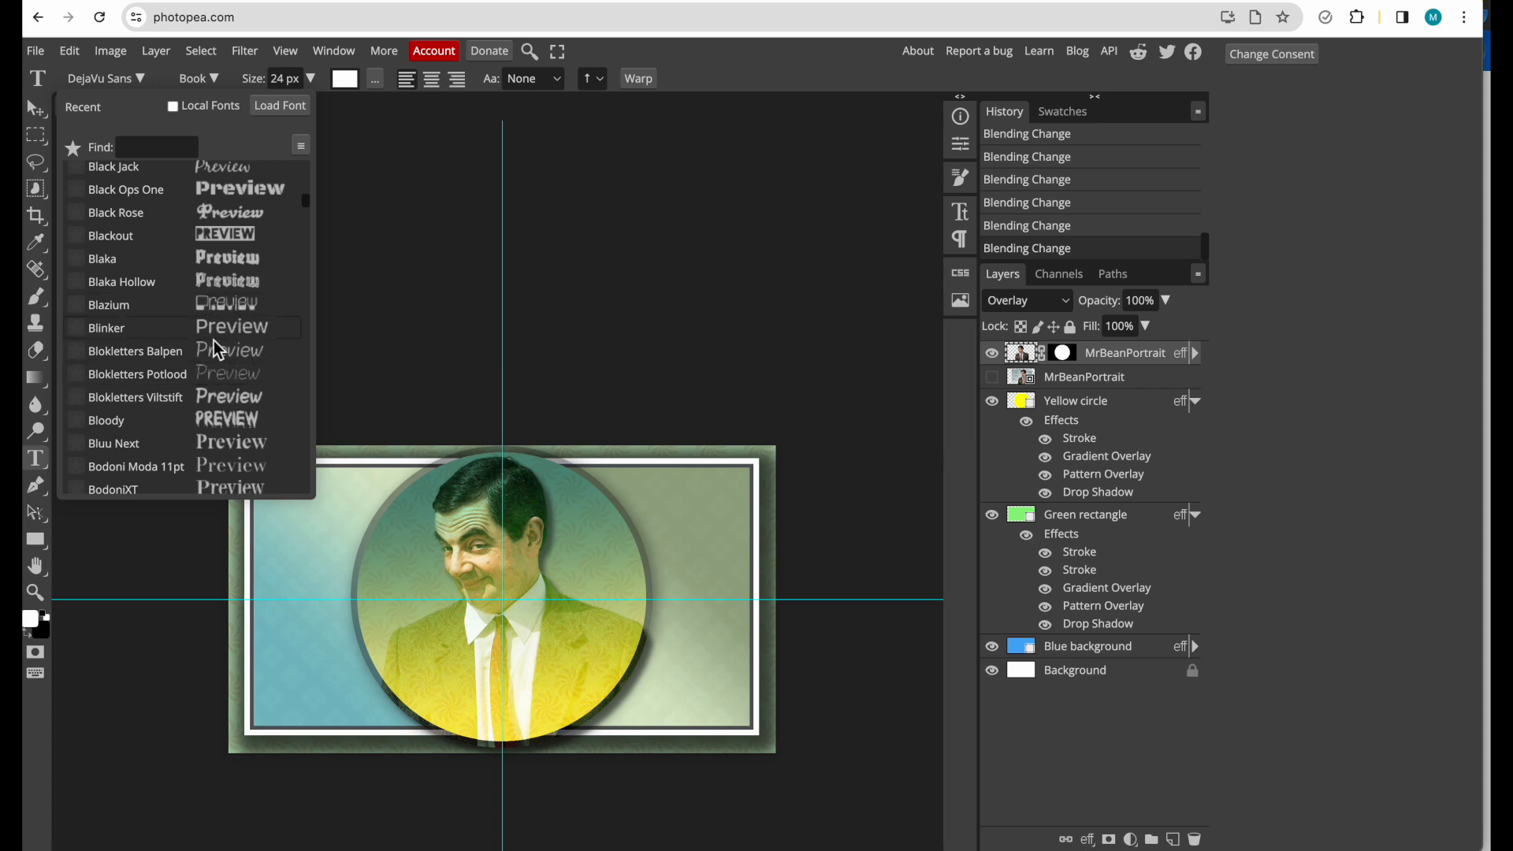
scroll(233, 323, down, 1)
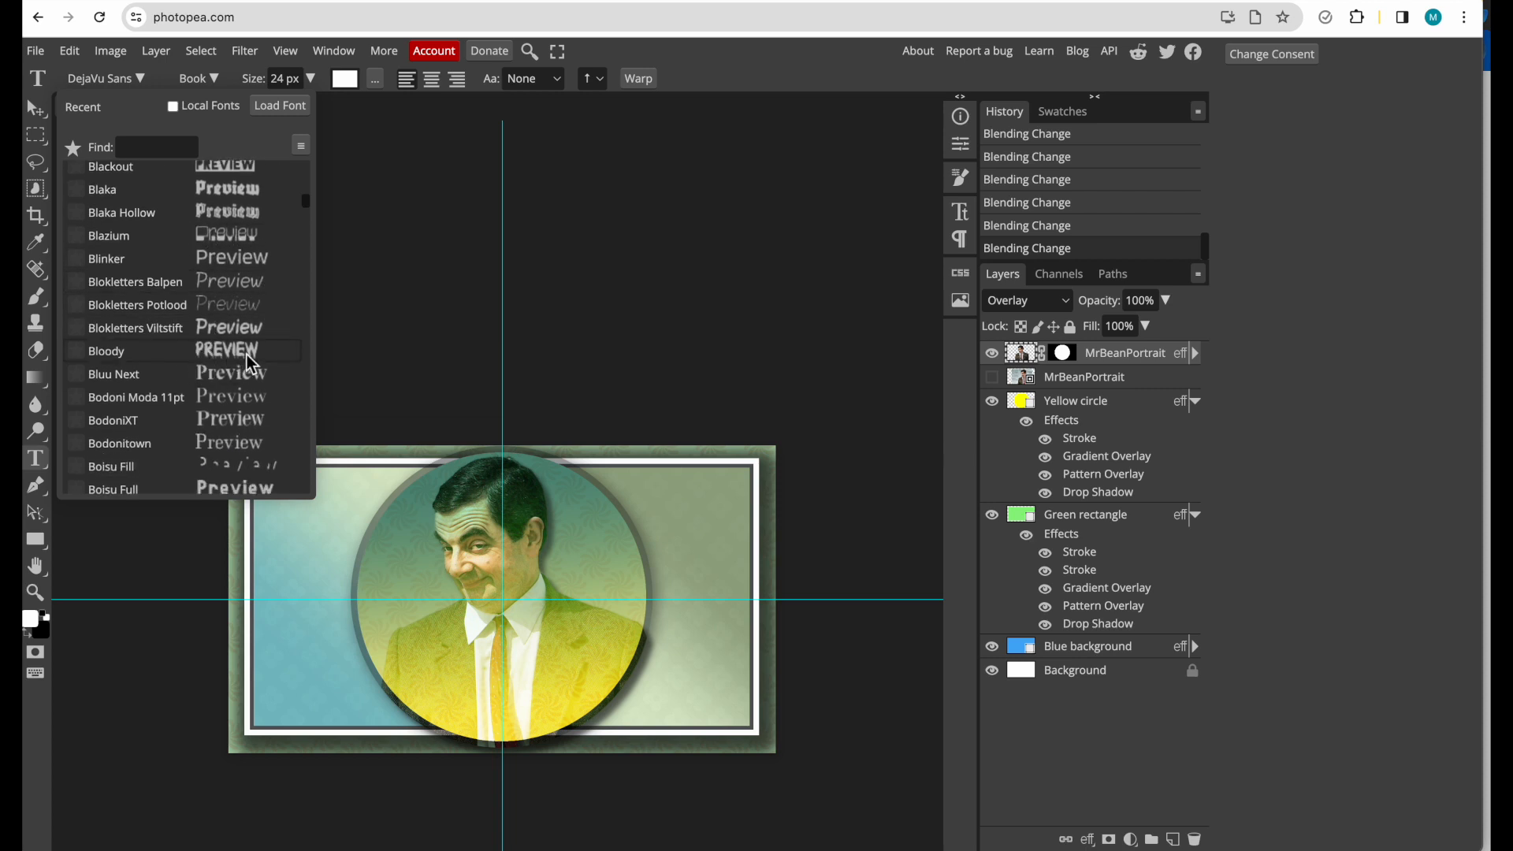
scroll(229, 430, down, 2)
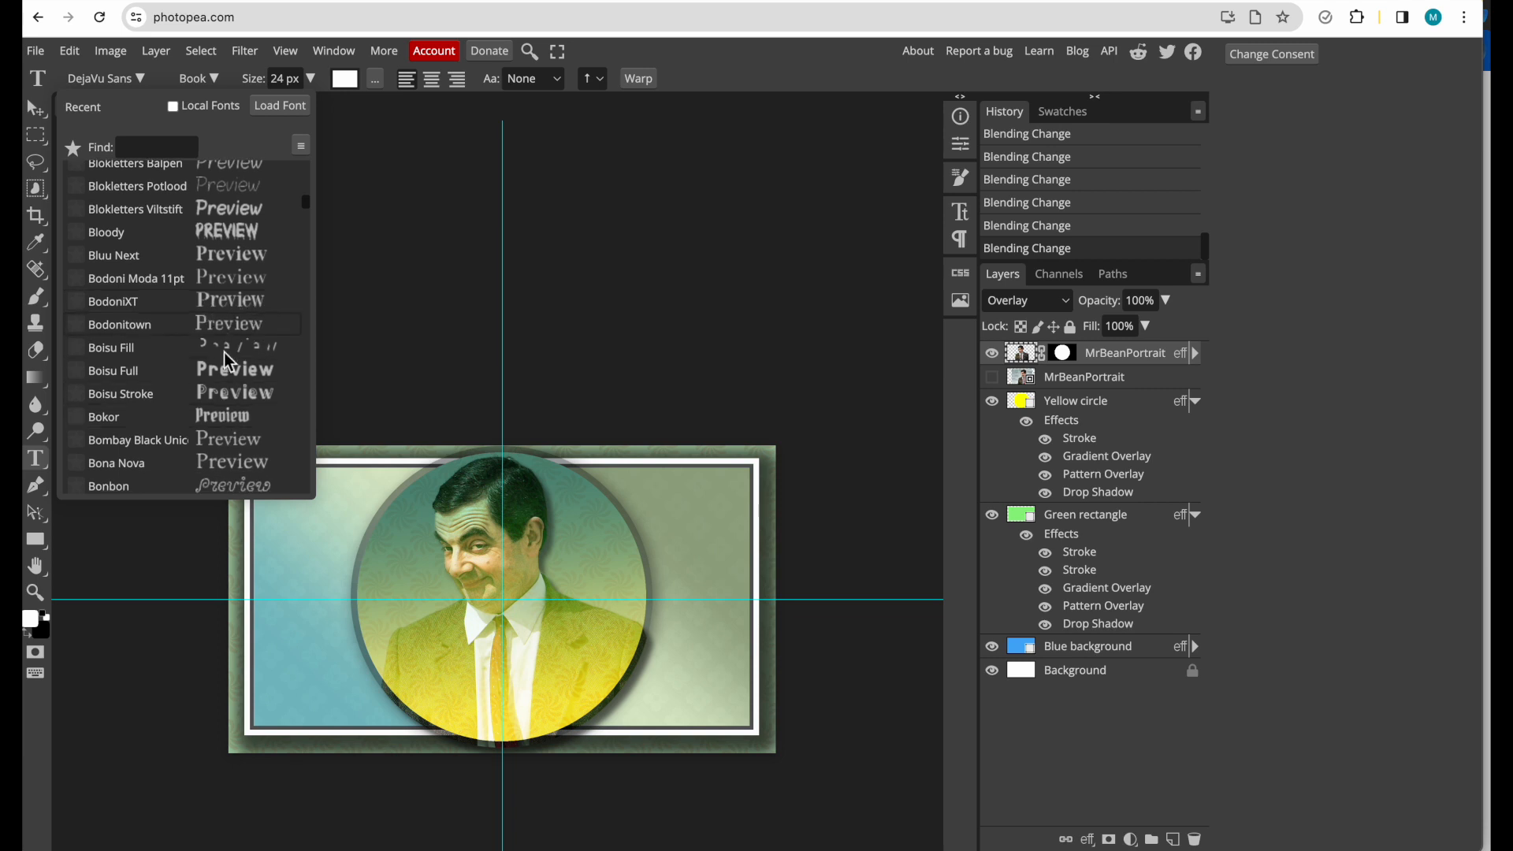
scroll(225, 425, down, 2)
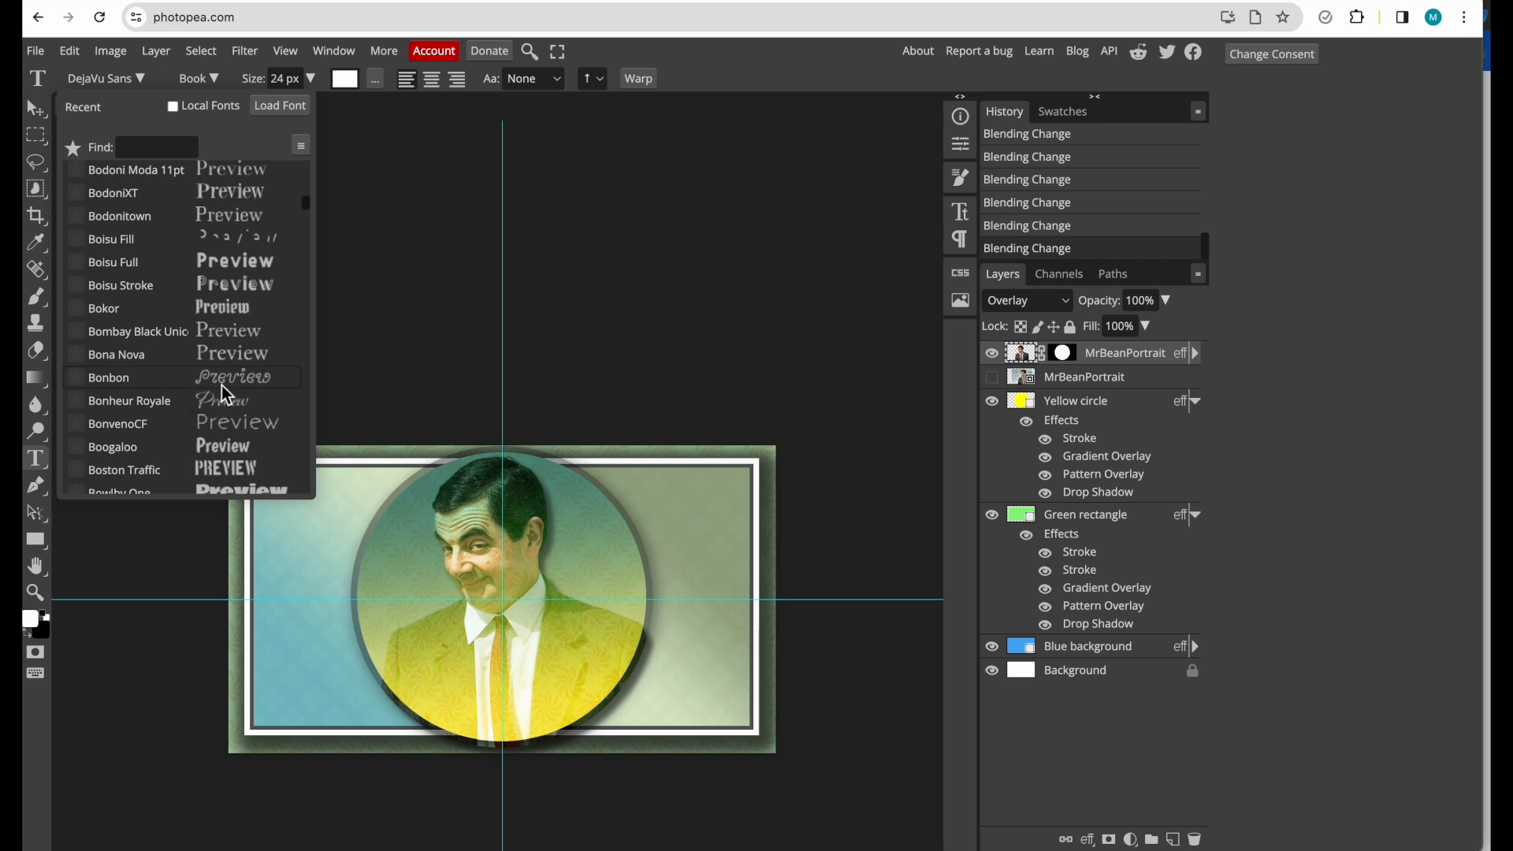
scroll(207, 421, down, 2)
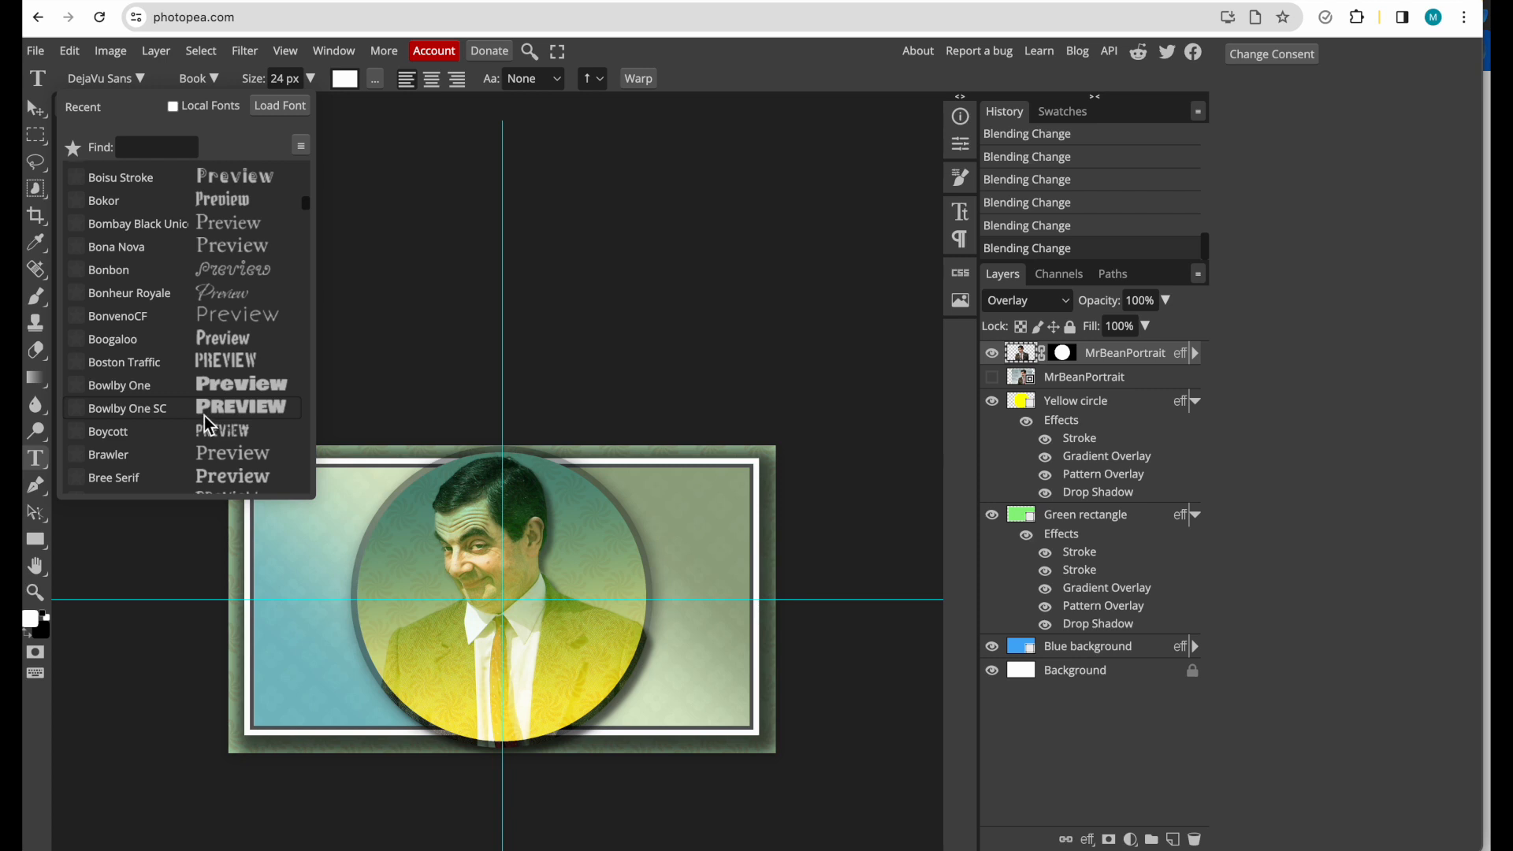
scroll(206, 418, down, 4)
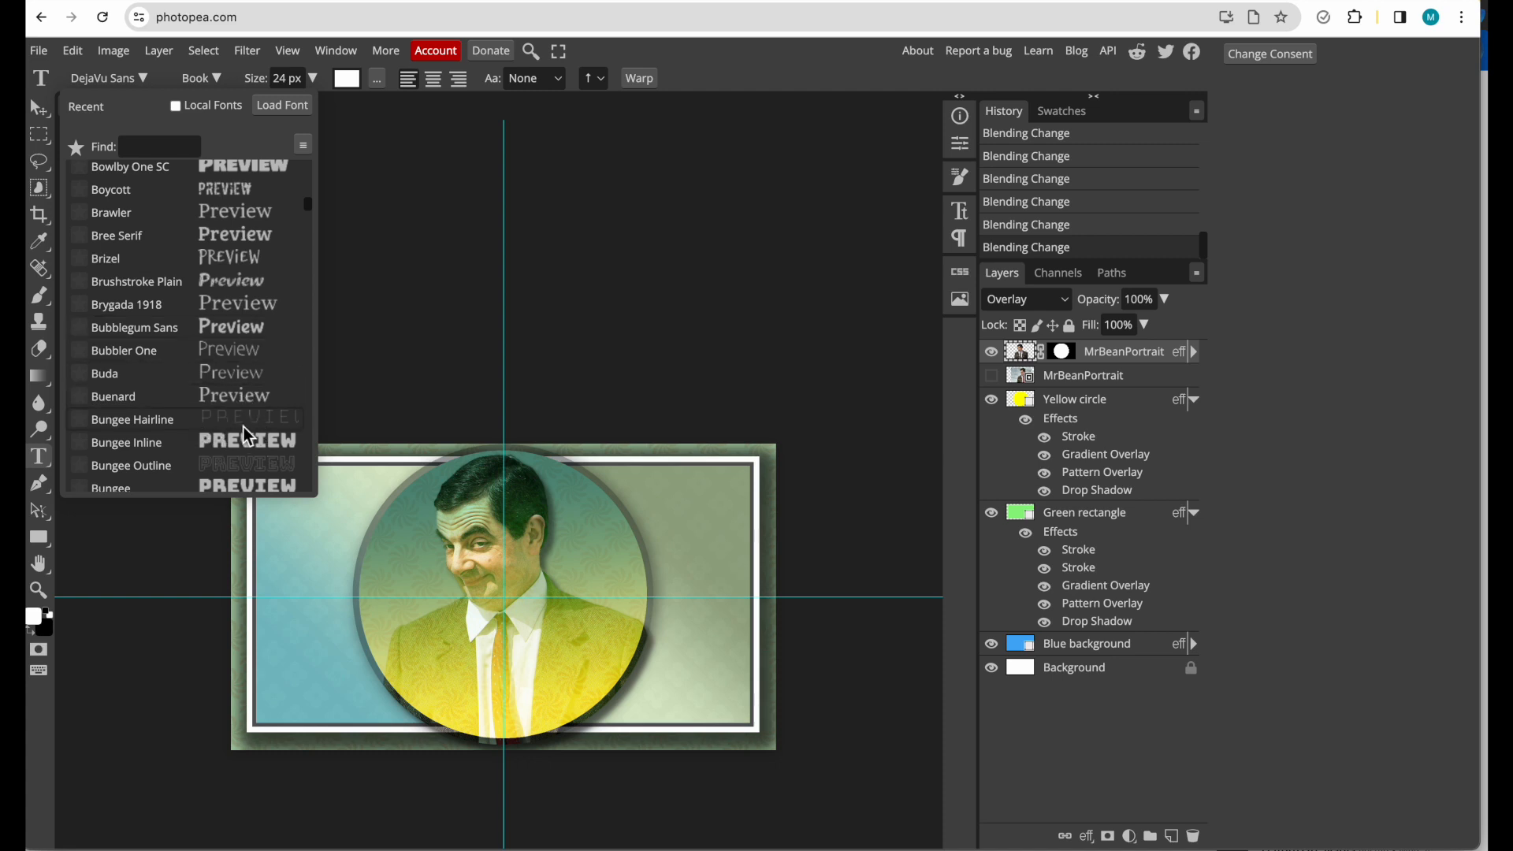
scroll(243, 427, down, 3)
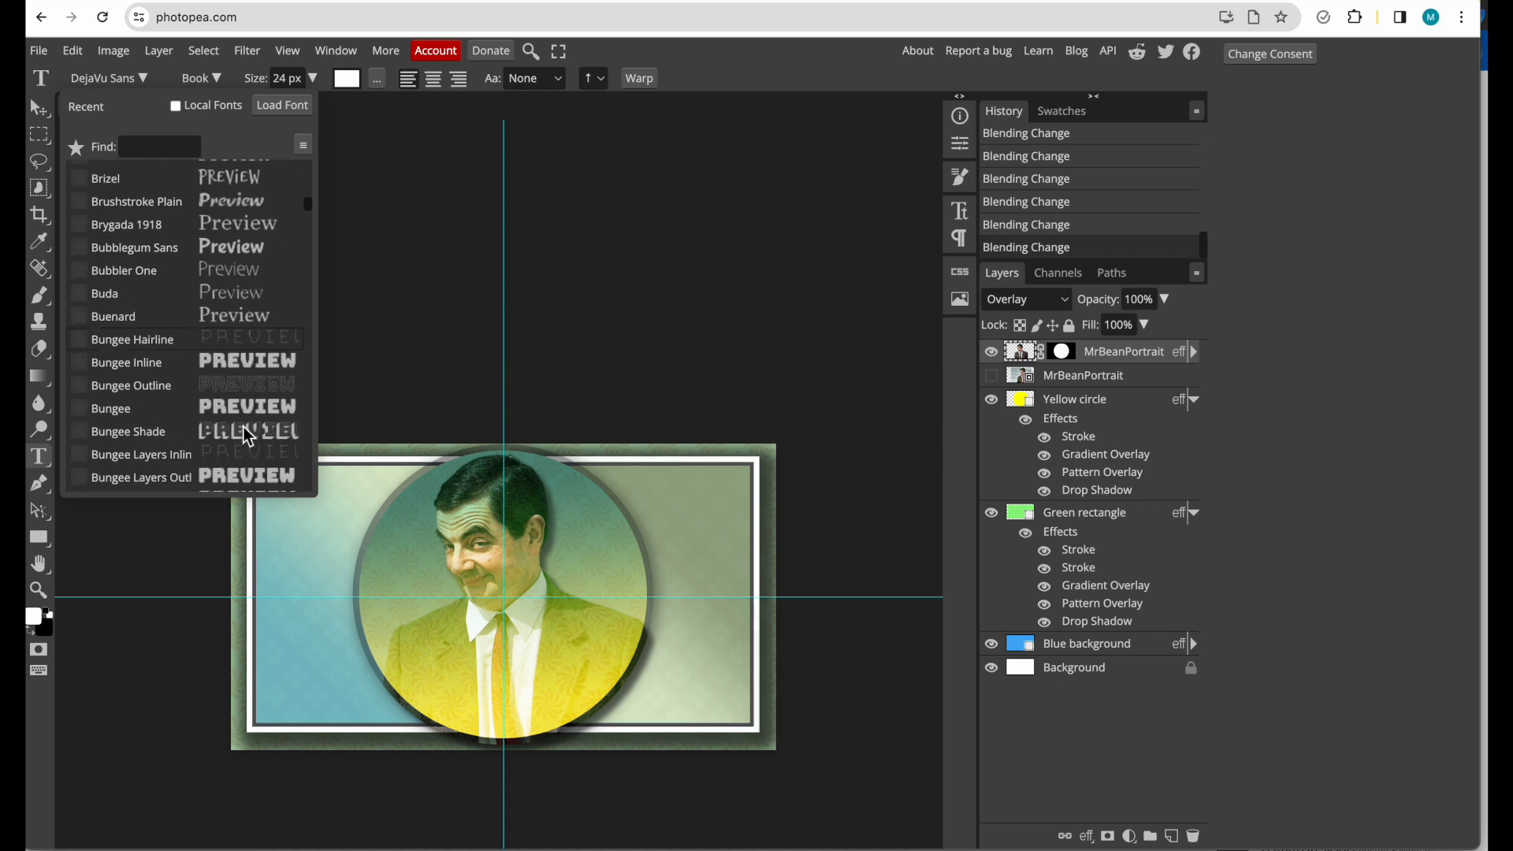
scroll(244, 427, down, 4)
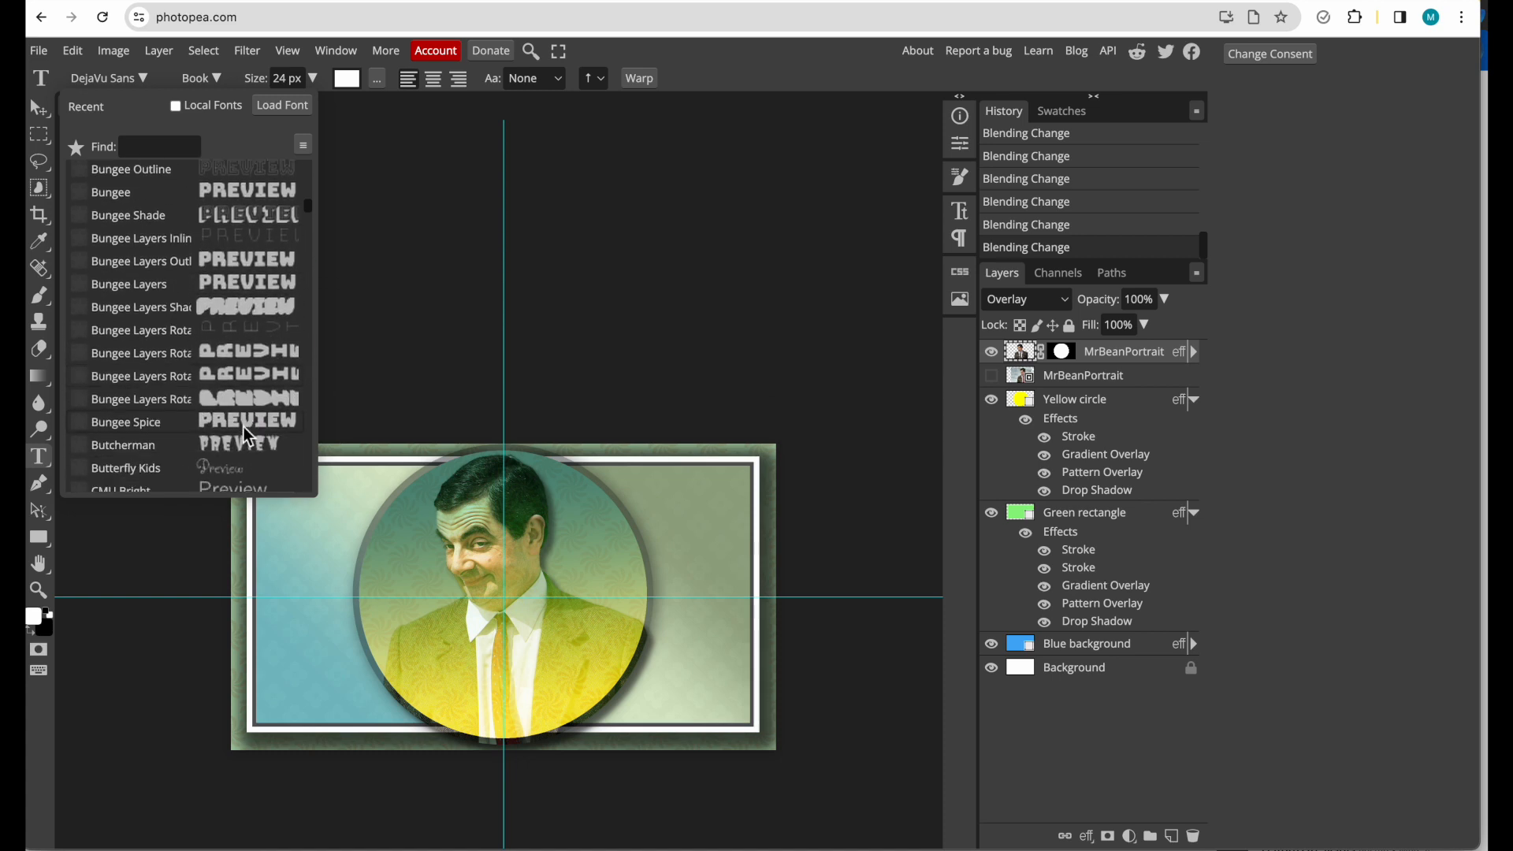
scroll(243, 428, down, 3)
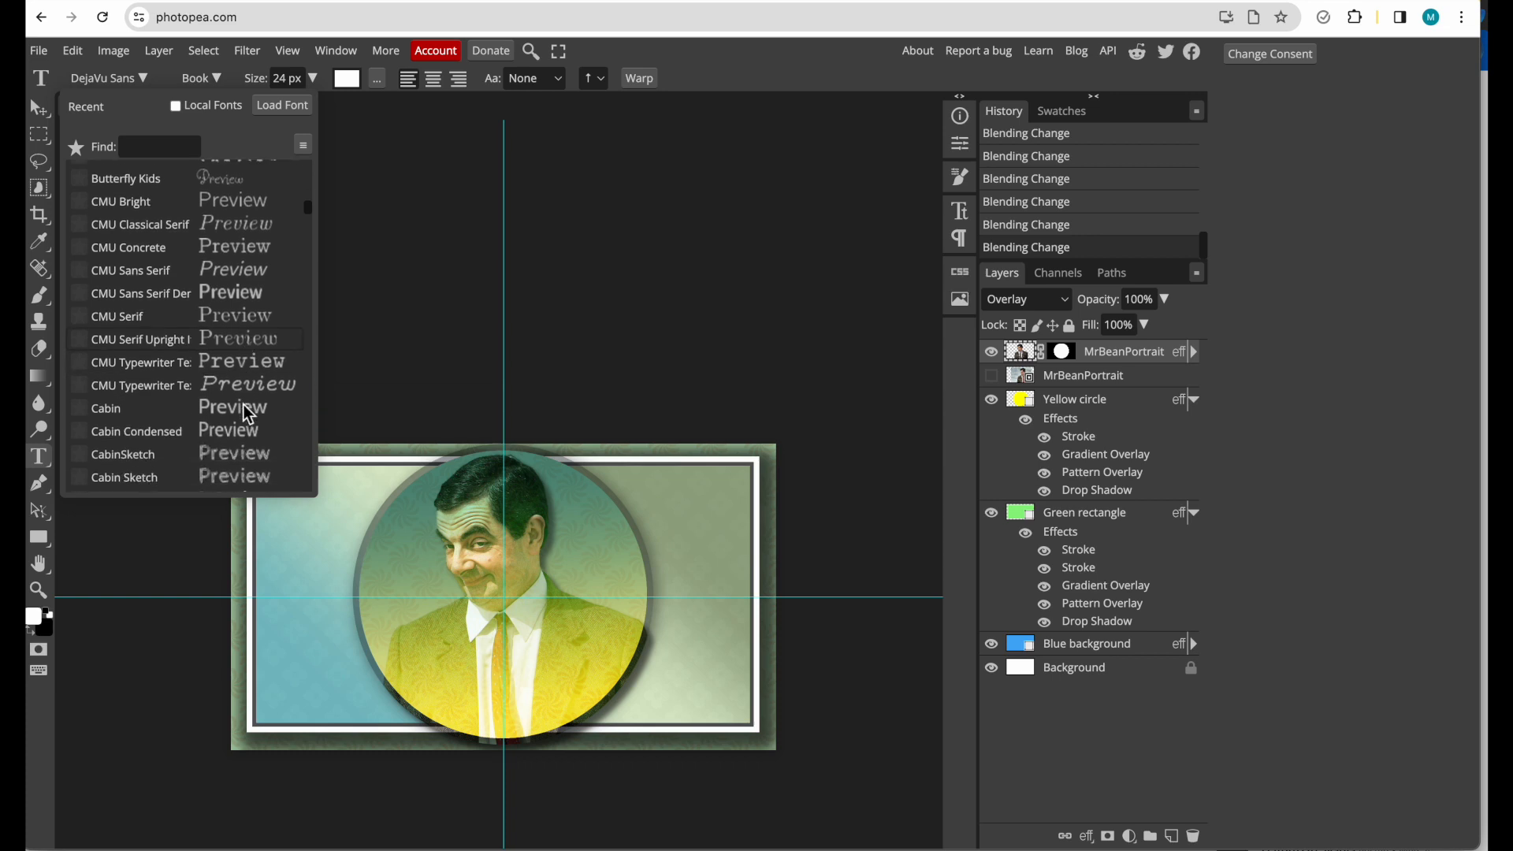
scroll(244, 406, down, 5)
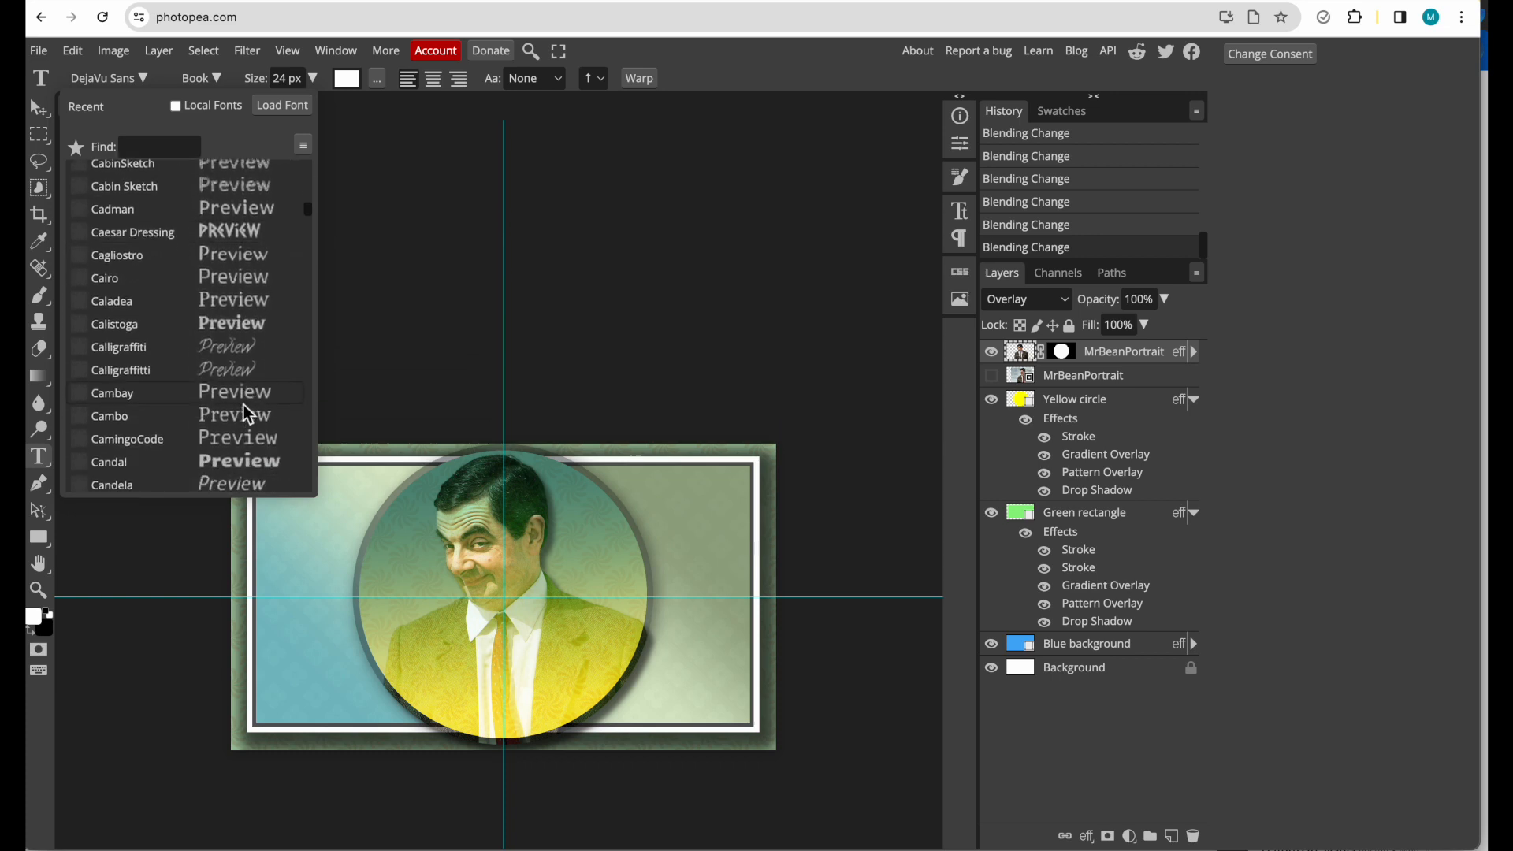
scroll(243, 404, down, 3)
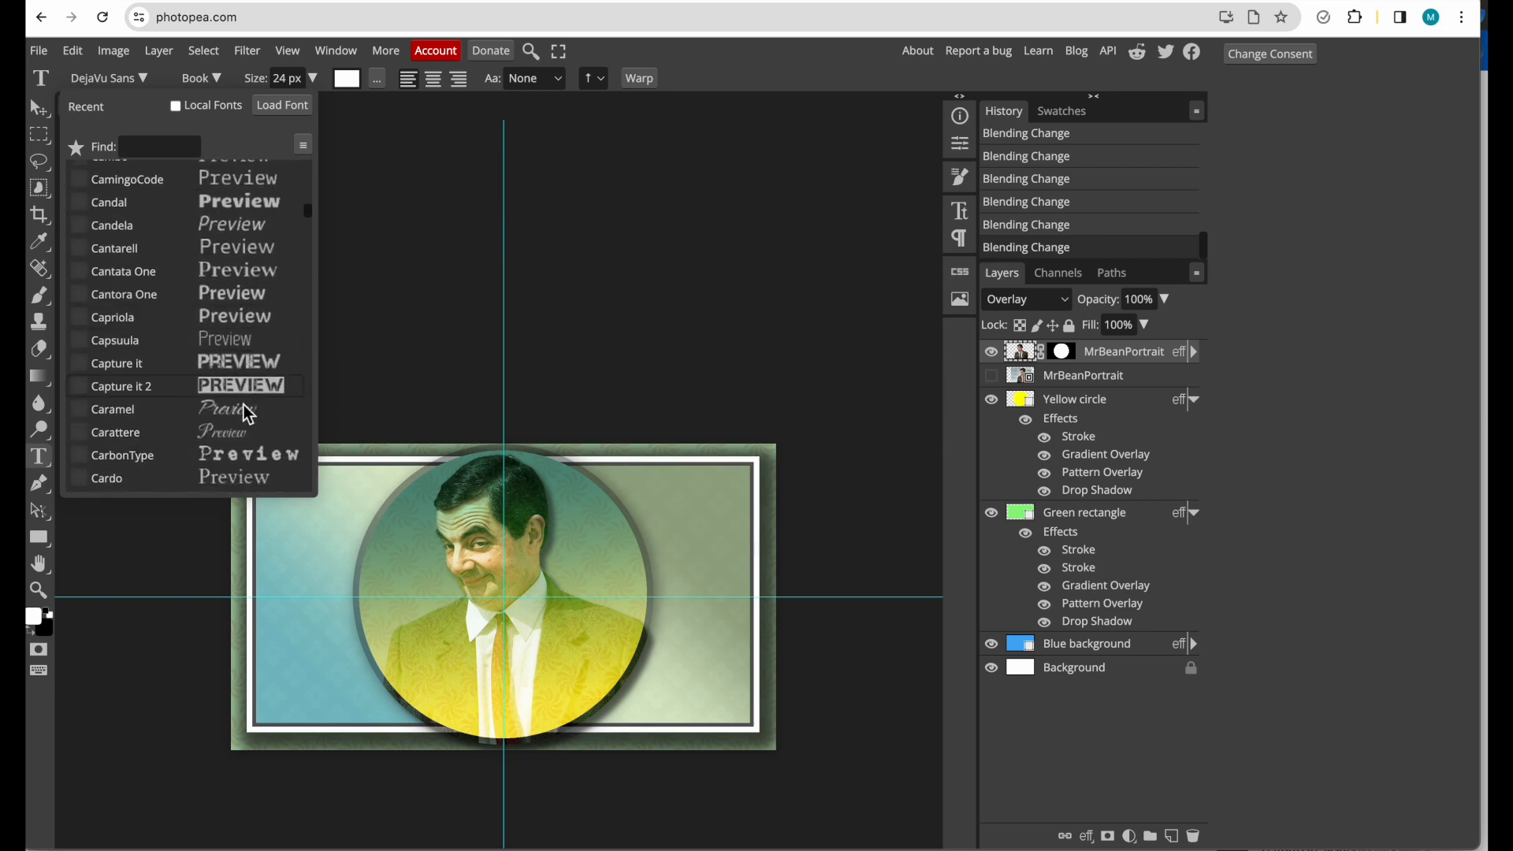
- Browse the font previews and set the text font to Cinzel
scroll(244, 404, down, 2)
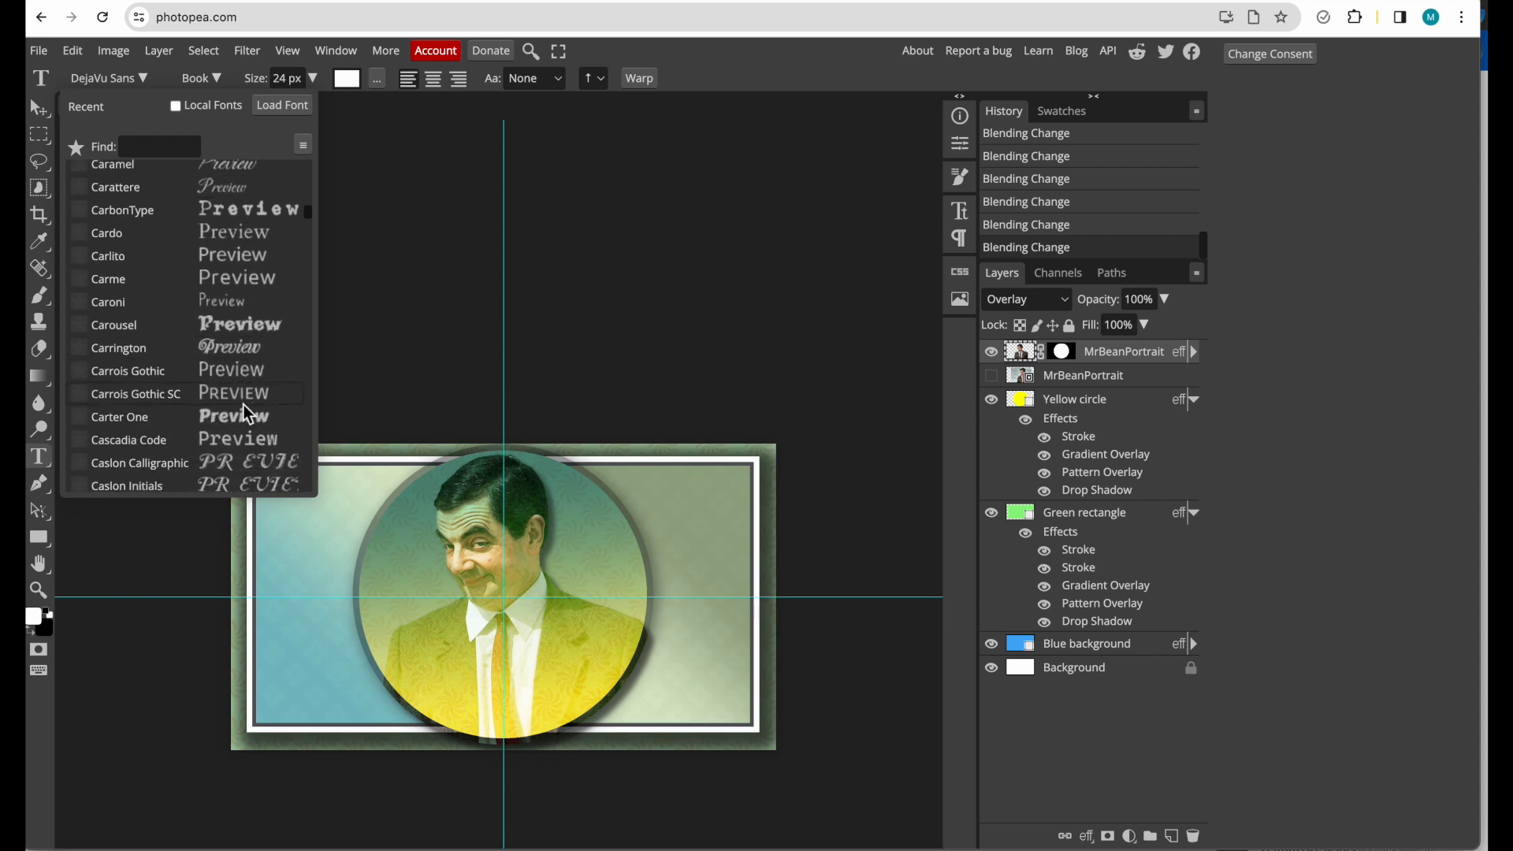
scroll(247, 412, down, 1)
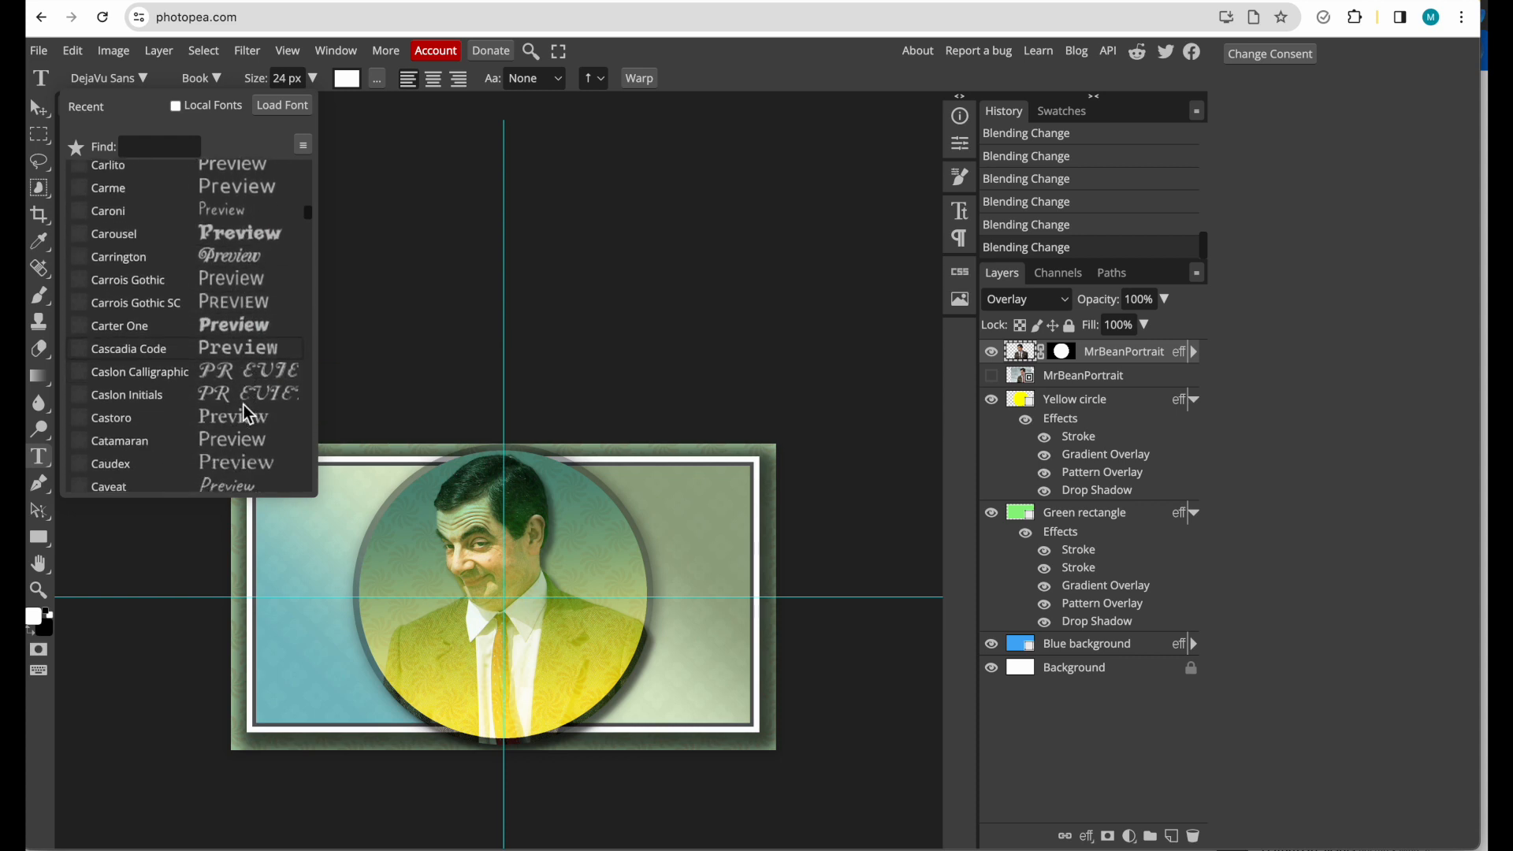
scroll(244, 406, down, 1)
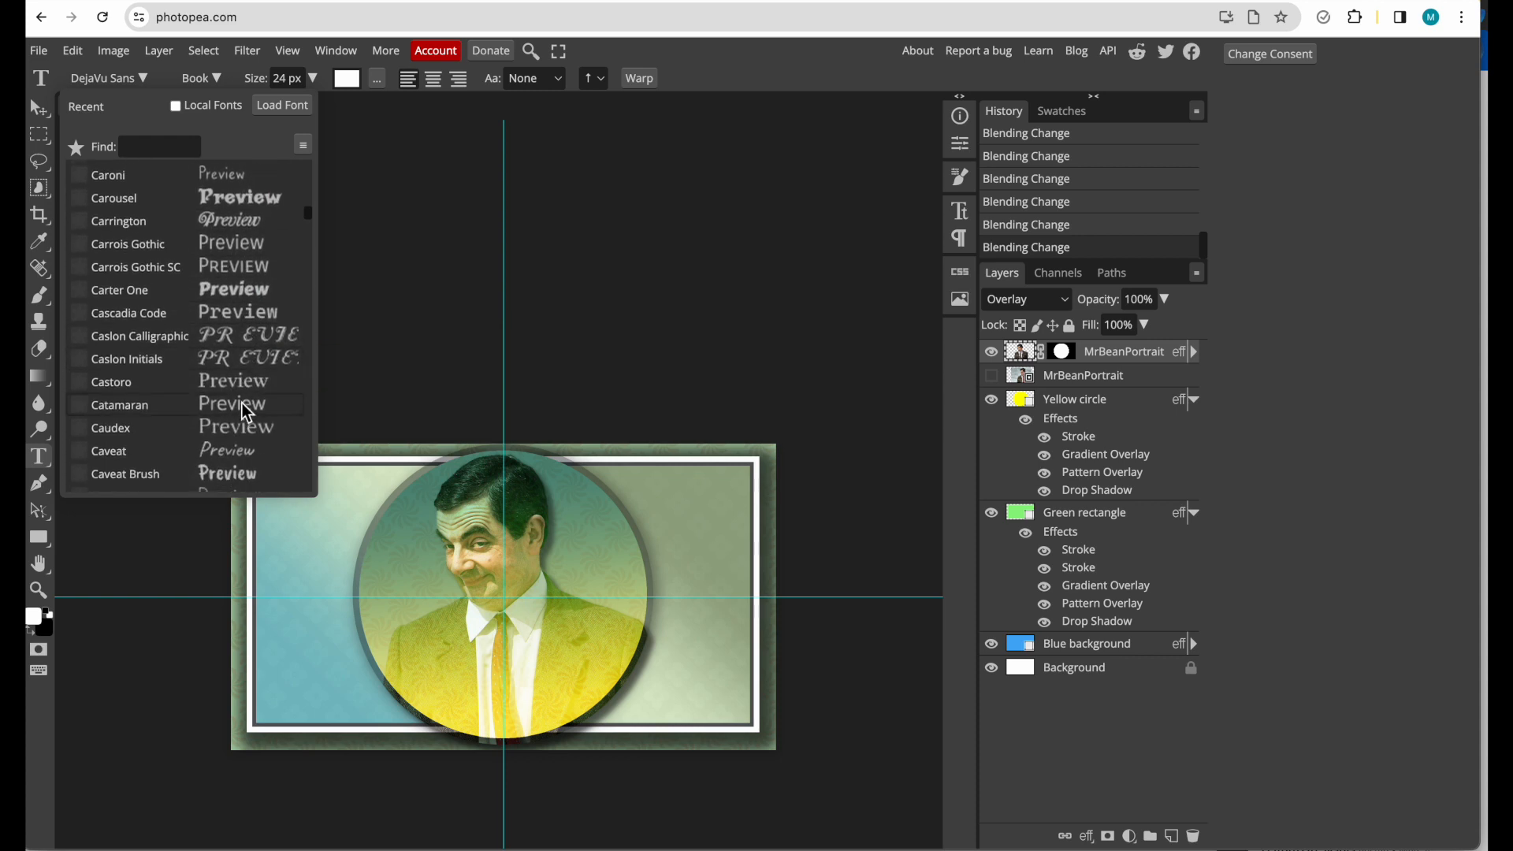
scroll(243, 404, down, 1)
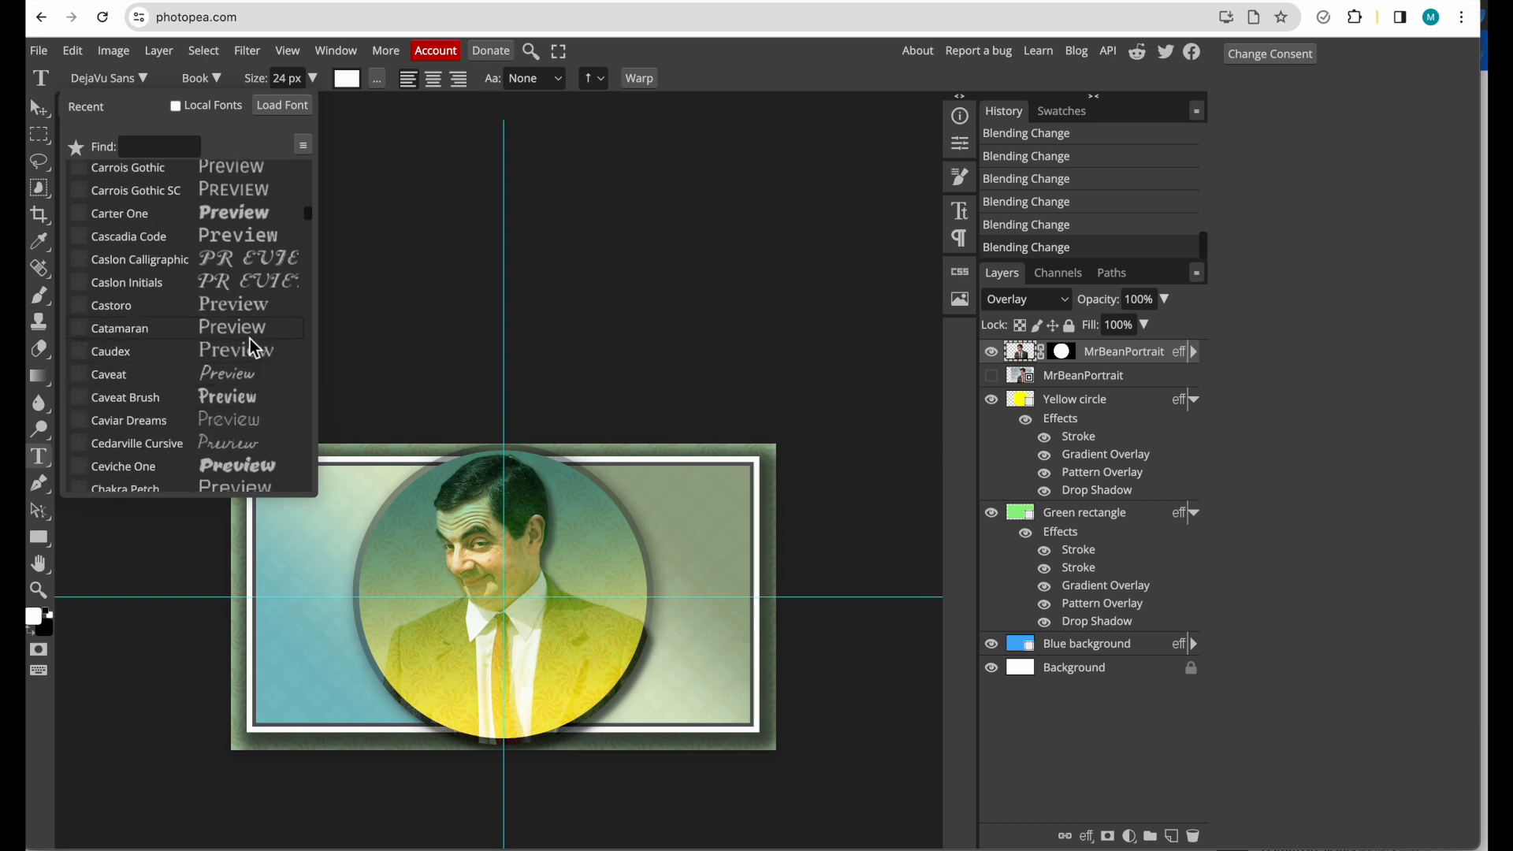
scroll(230, 424, down, 2)
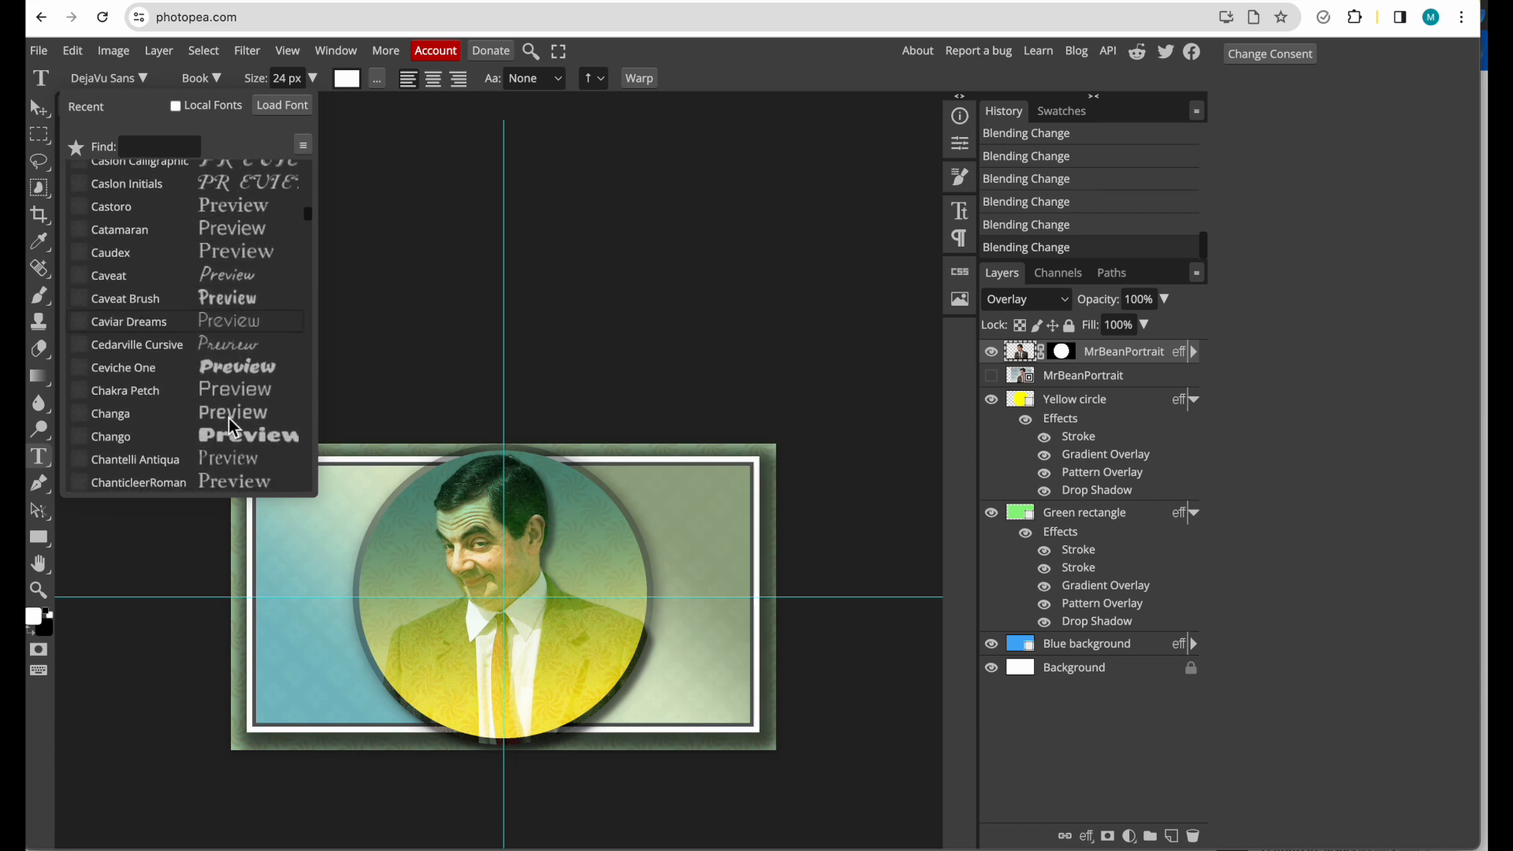
scroll(231, 424, up, 1)
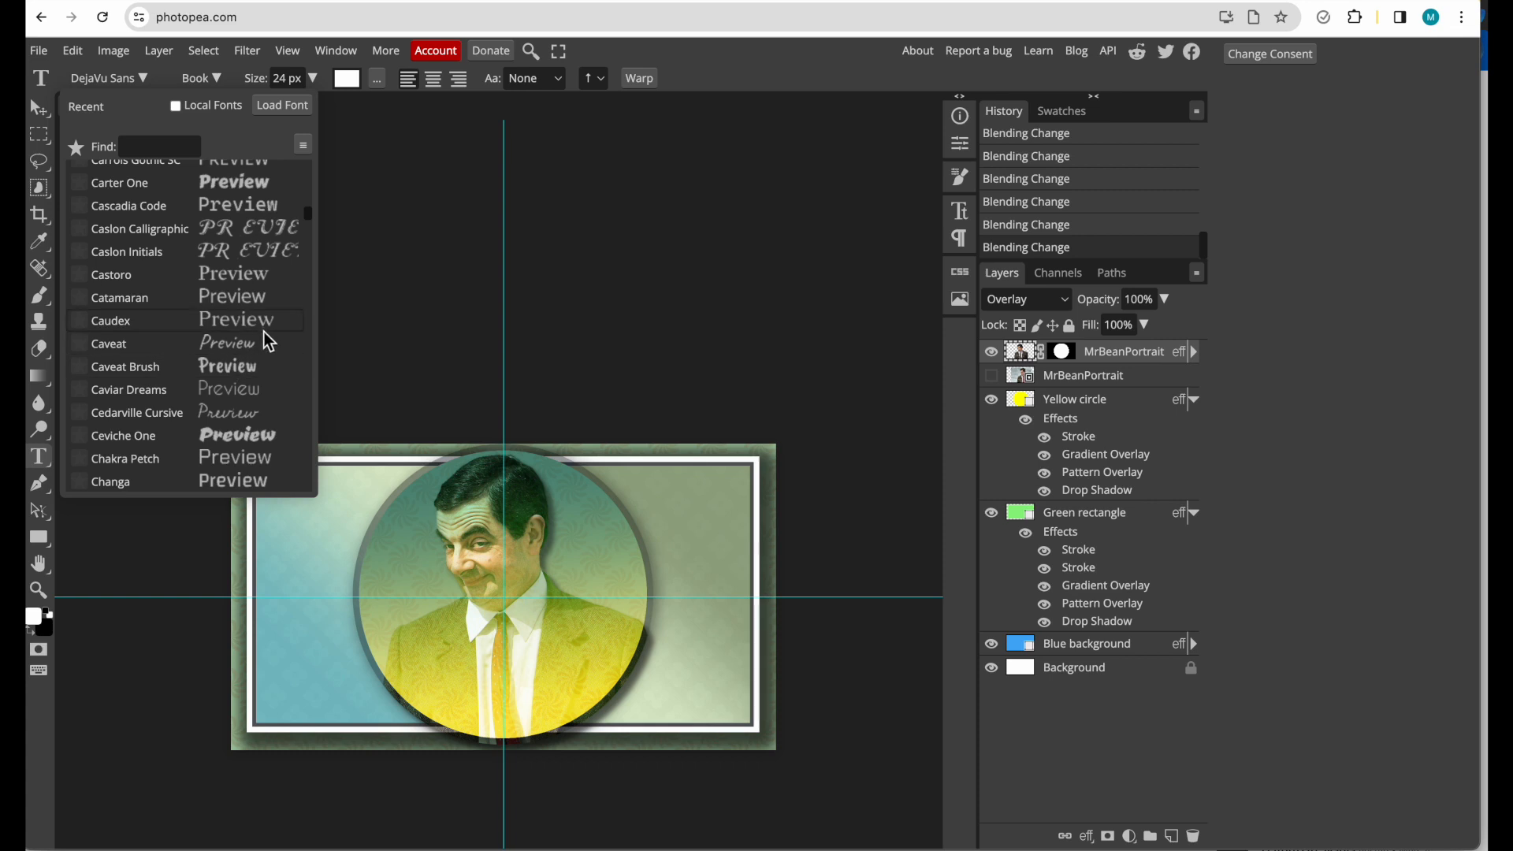
scroll(230, 396, down, 1)
scroll(238, 389, down, 2)
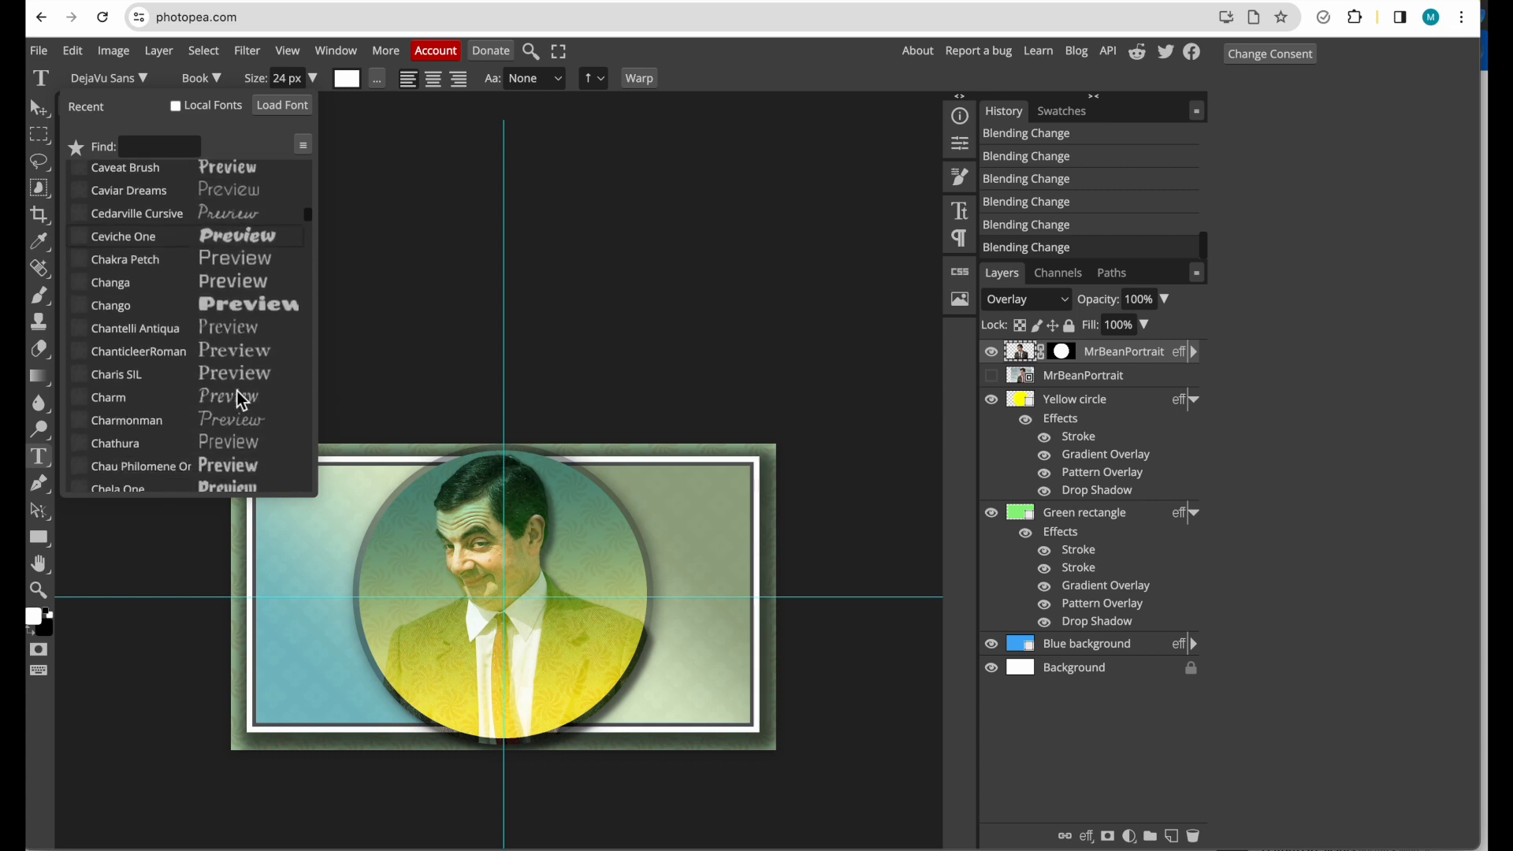
scroll(254, 383, down, 3)
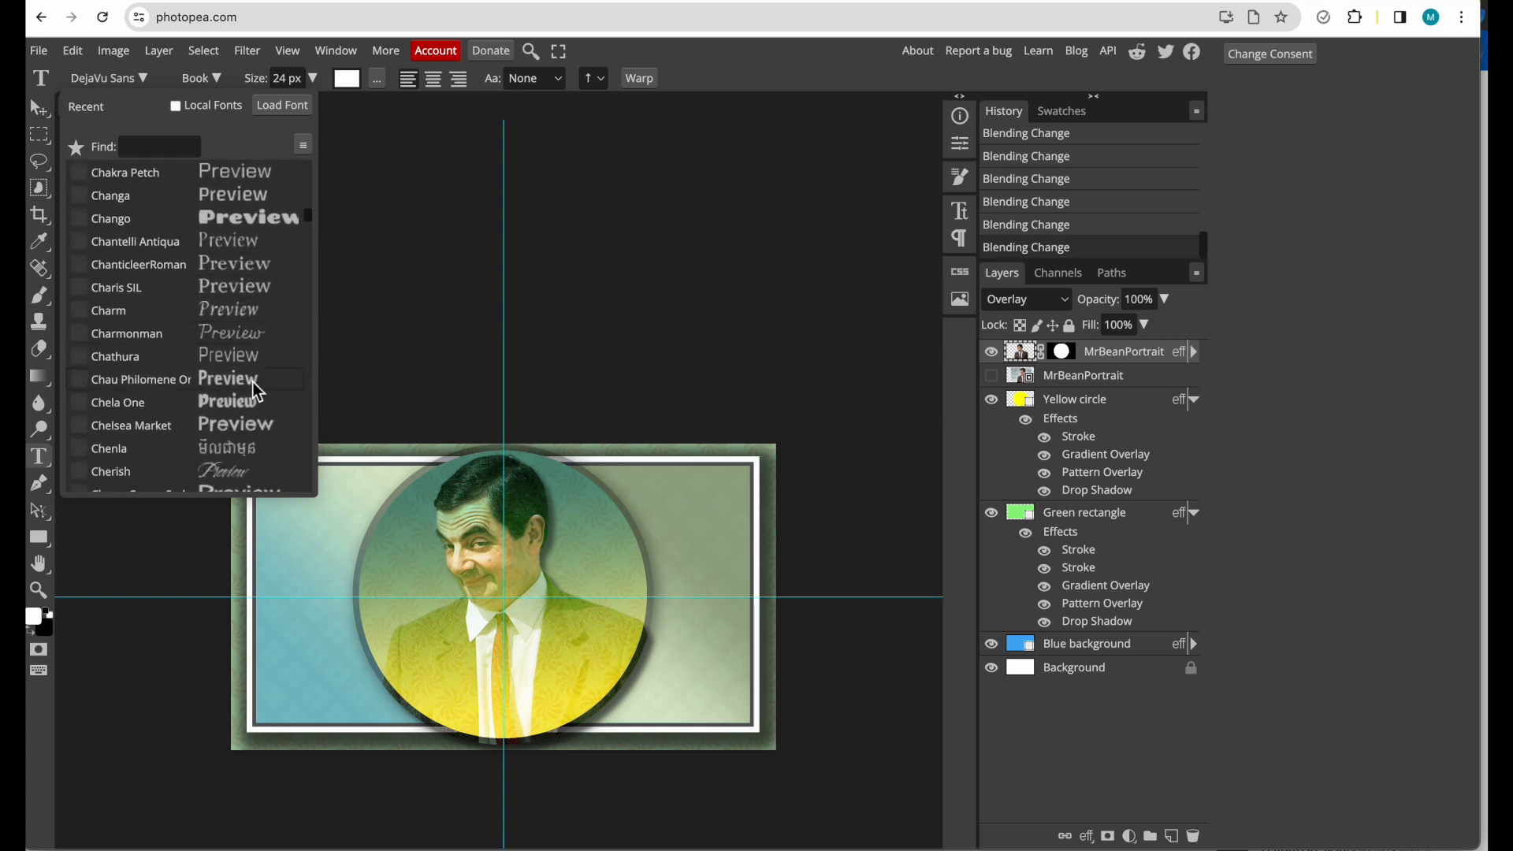
scroll(253, 386, down, 1)
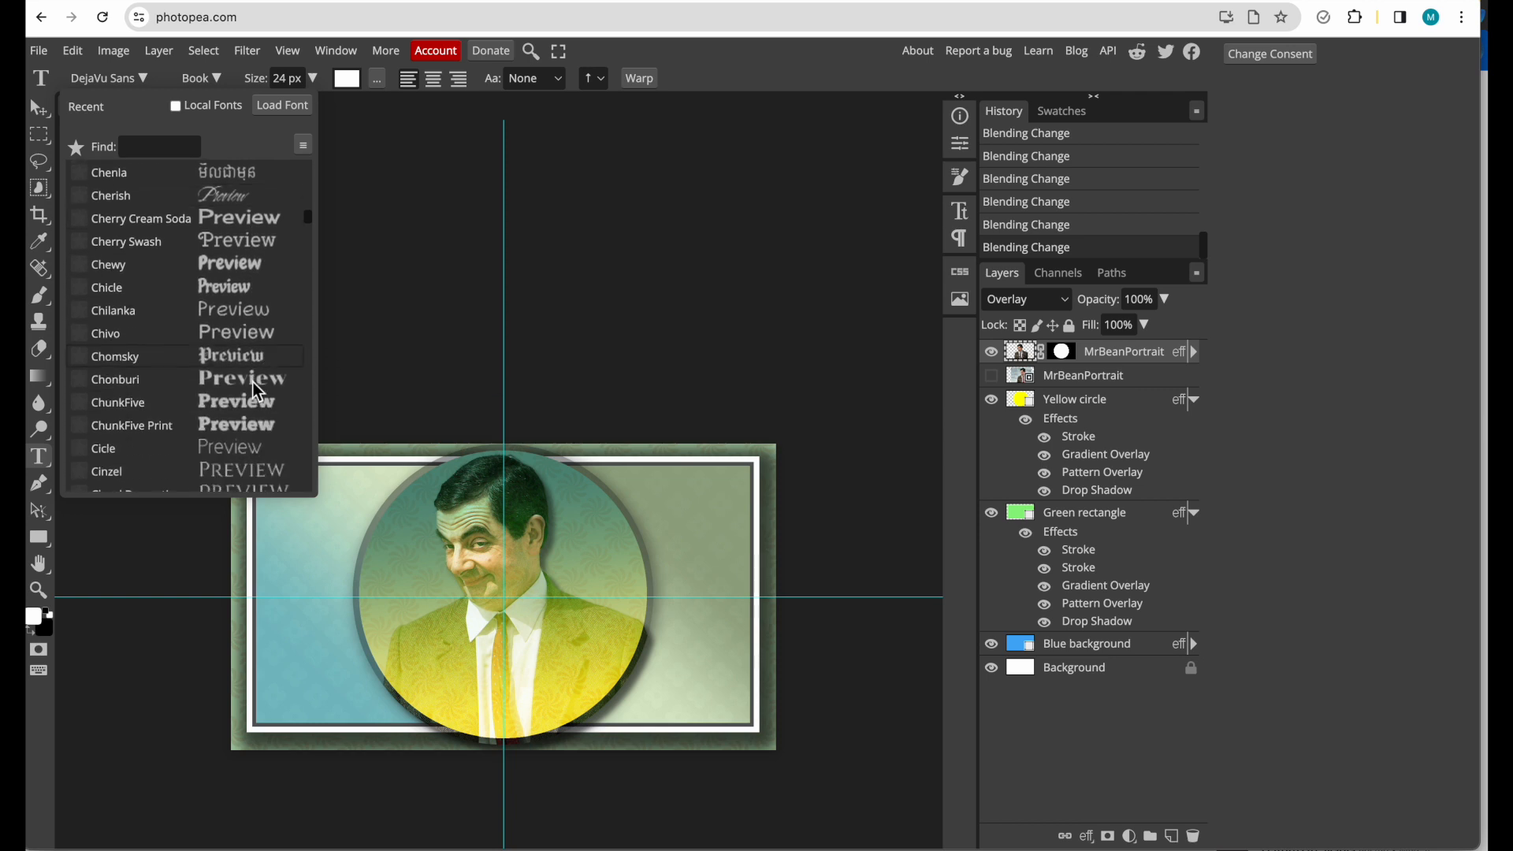
scroll(253, 381, down, 1)
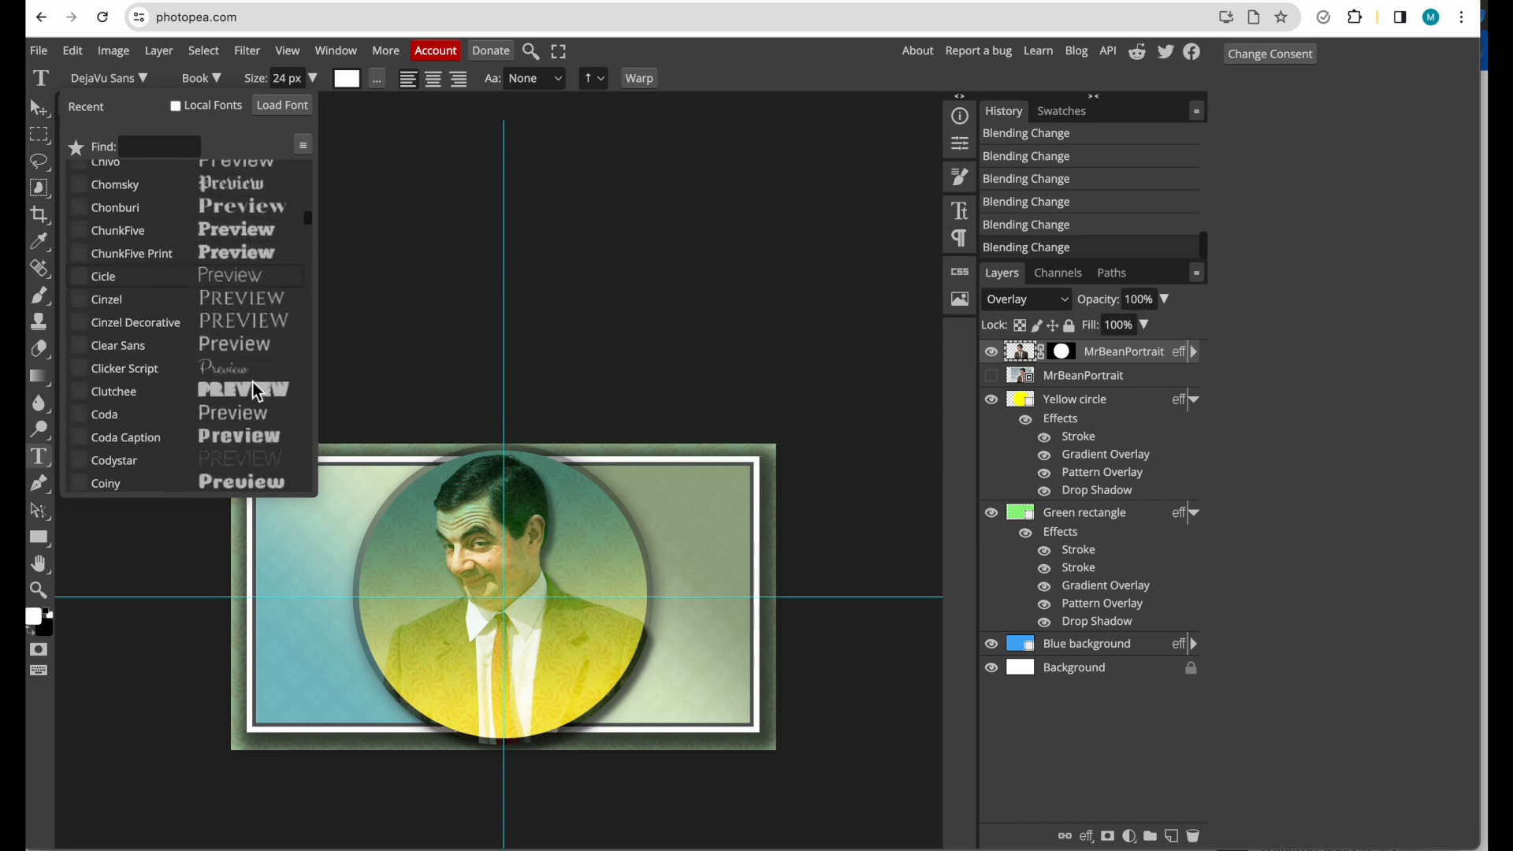
click(241, 290)
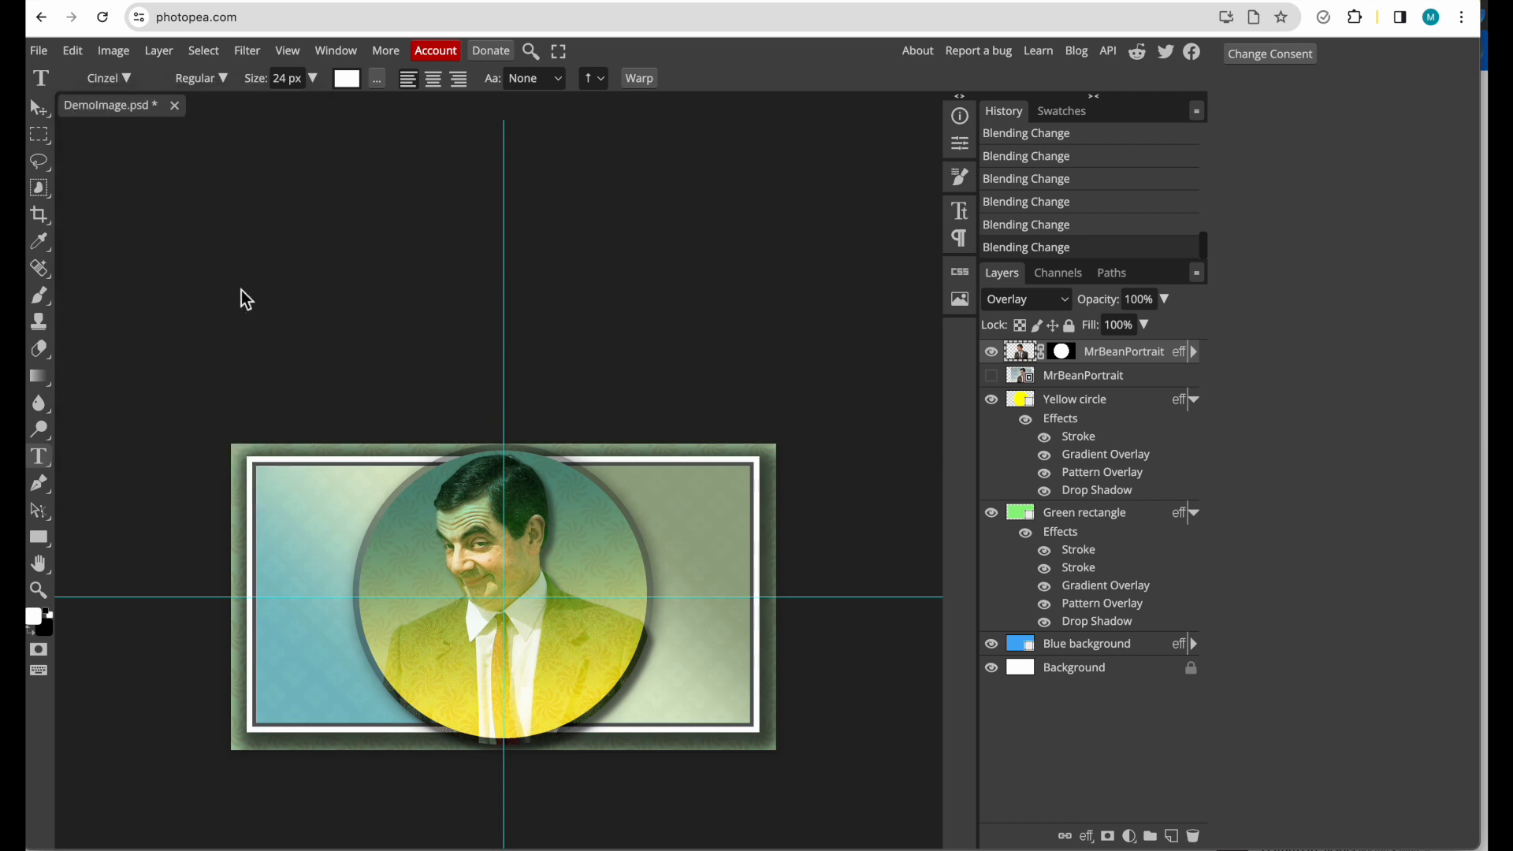
- Try placeholder text in 50 px Cinzel on the blue area beside the circle and delete its layer
click(276, 525)
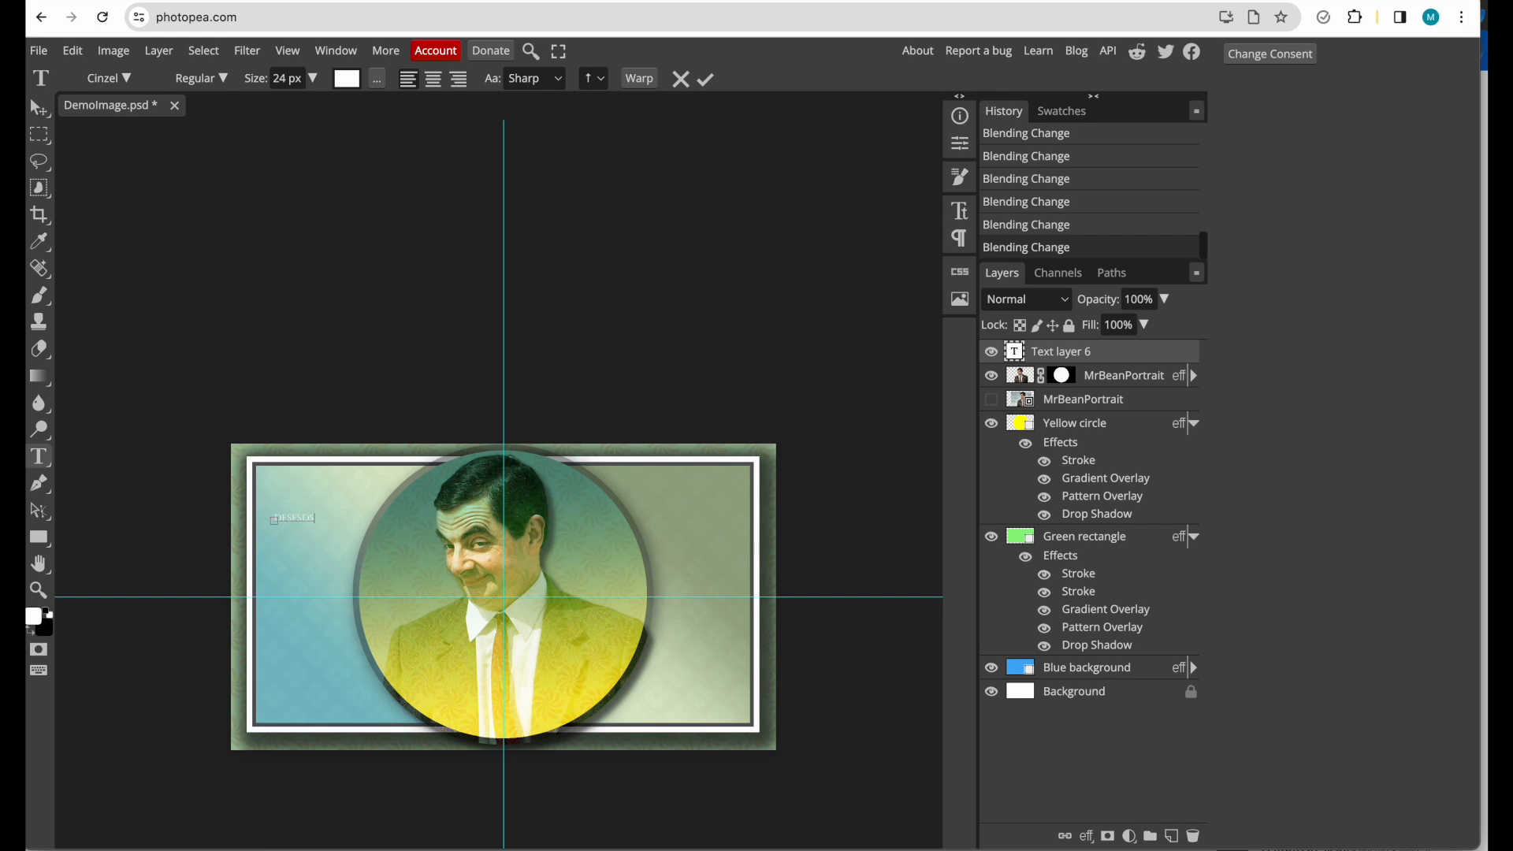
key(ctrl+a)
double_click(279, 78)
text(50)
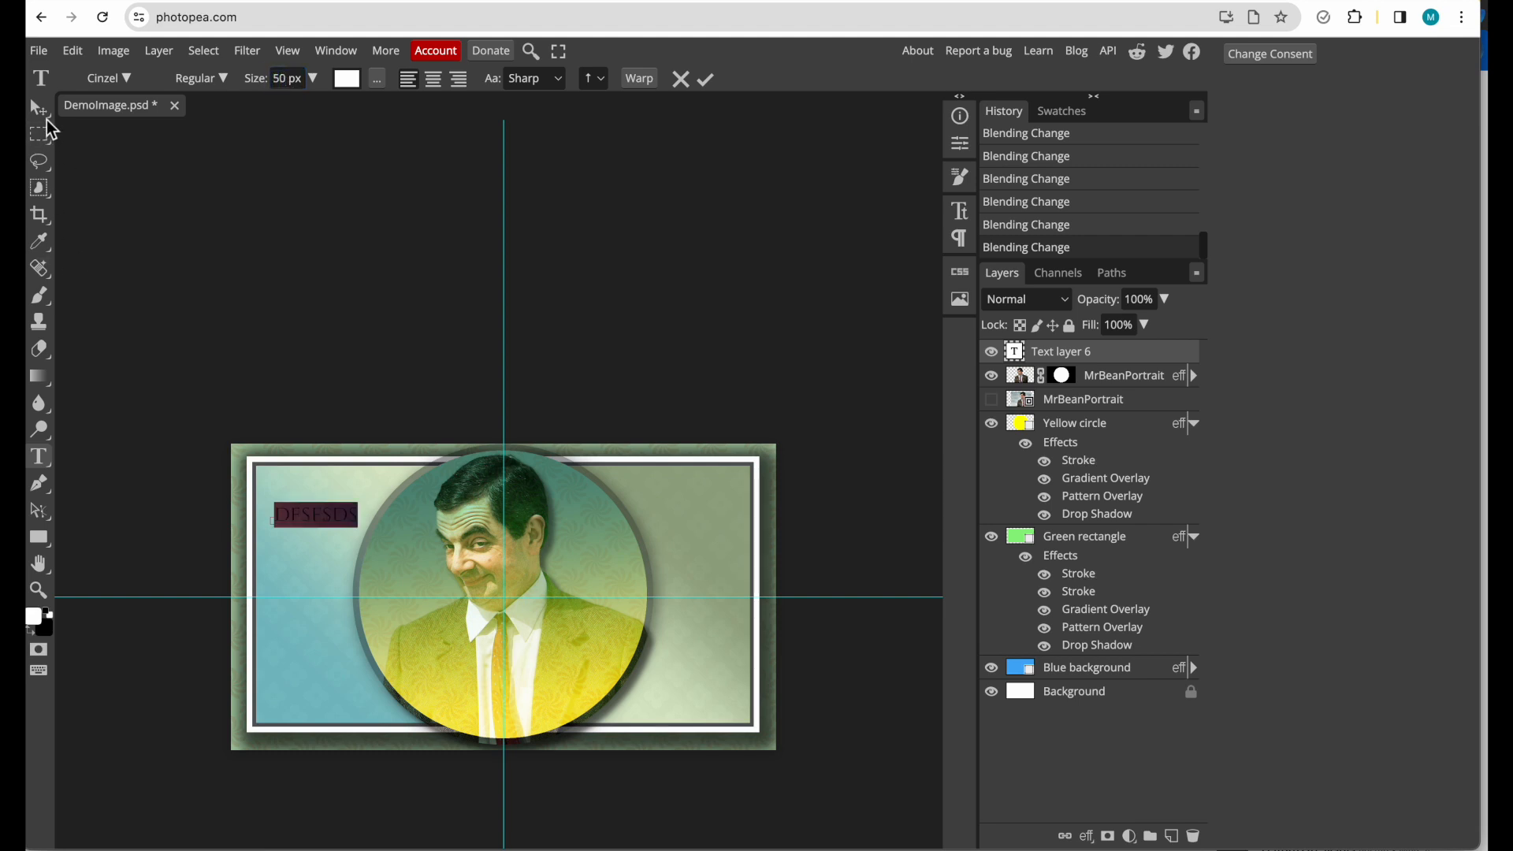
click(41, 107)
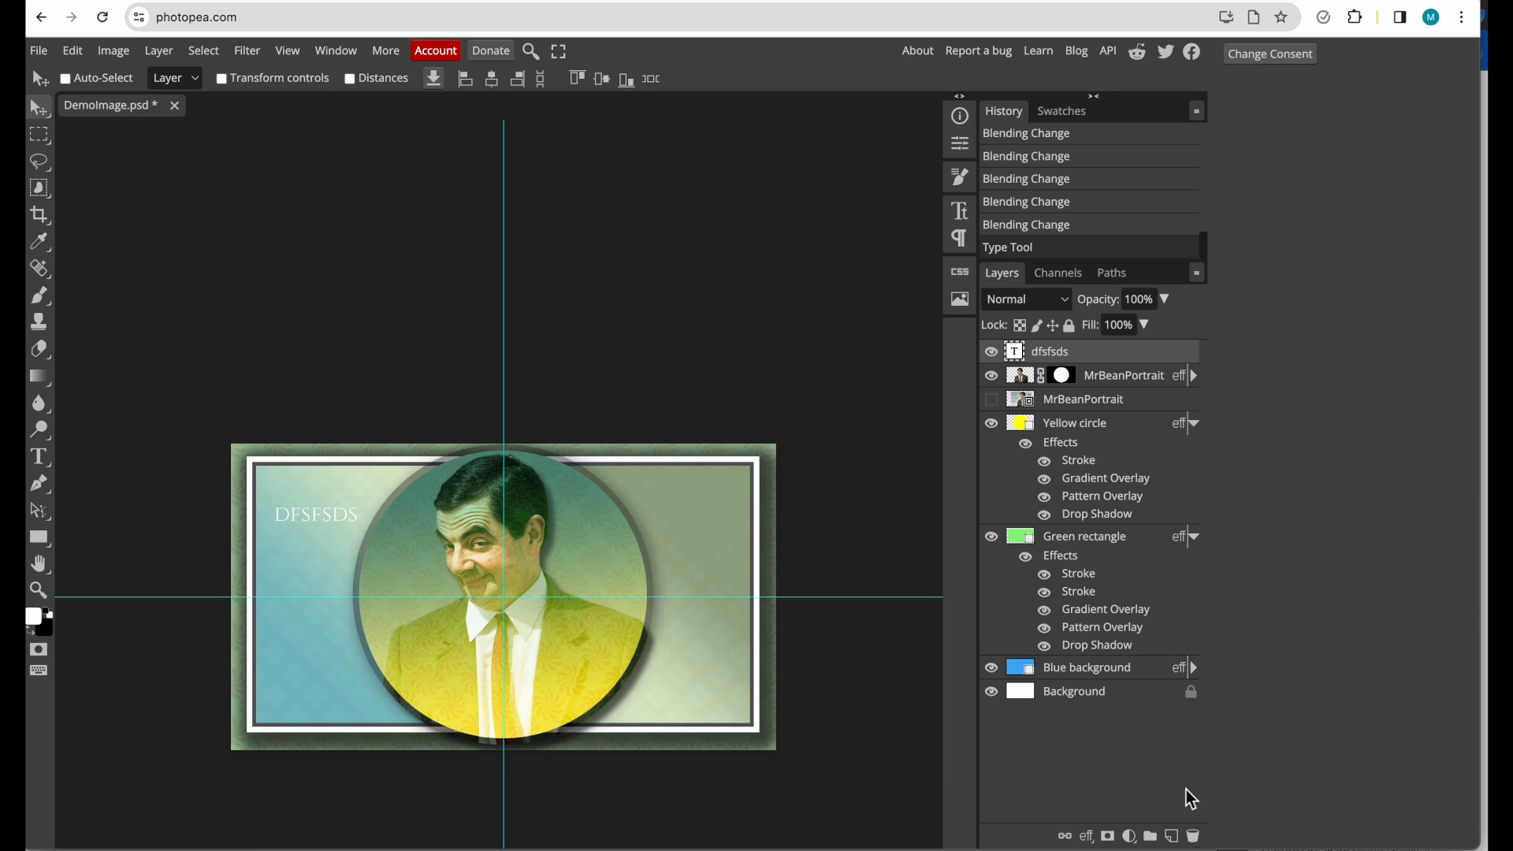
click(1193, 836)
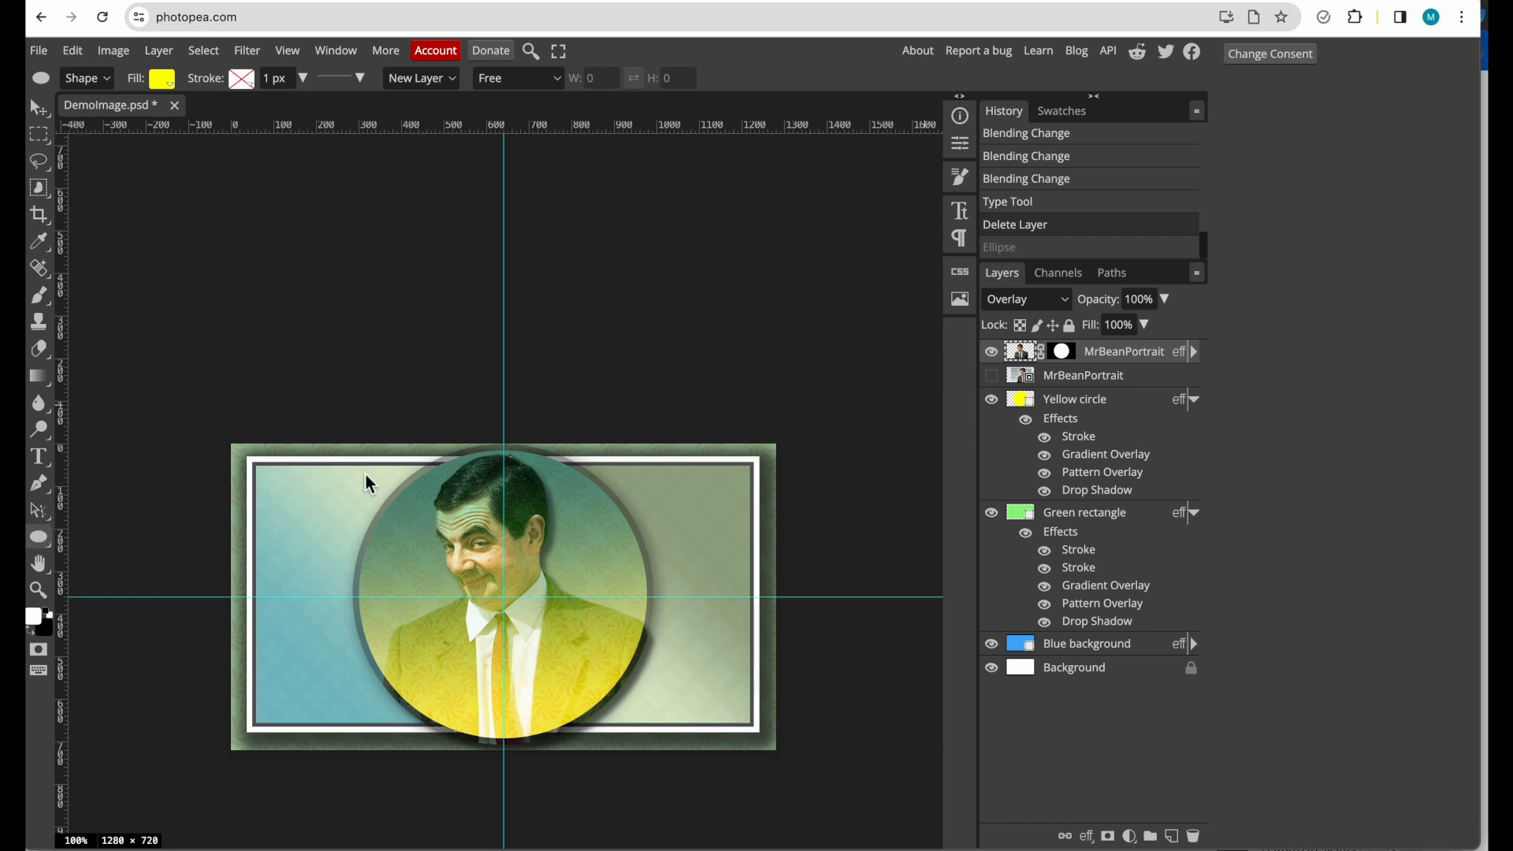
- Set the Ellipse tool to Path mode and draw a circular path around the yellow circle
click(108, 82)
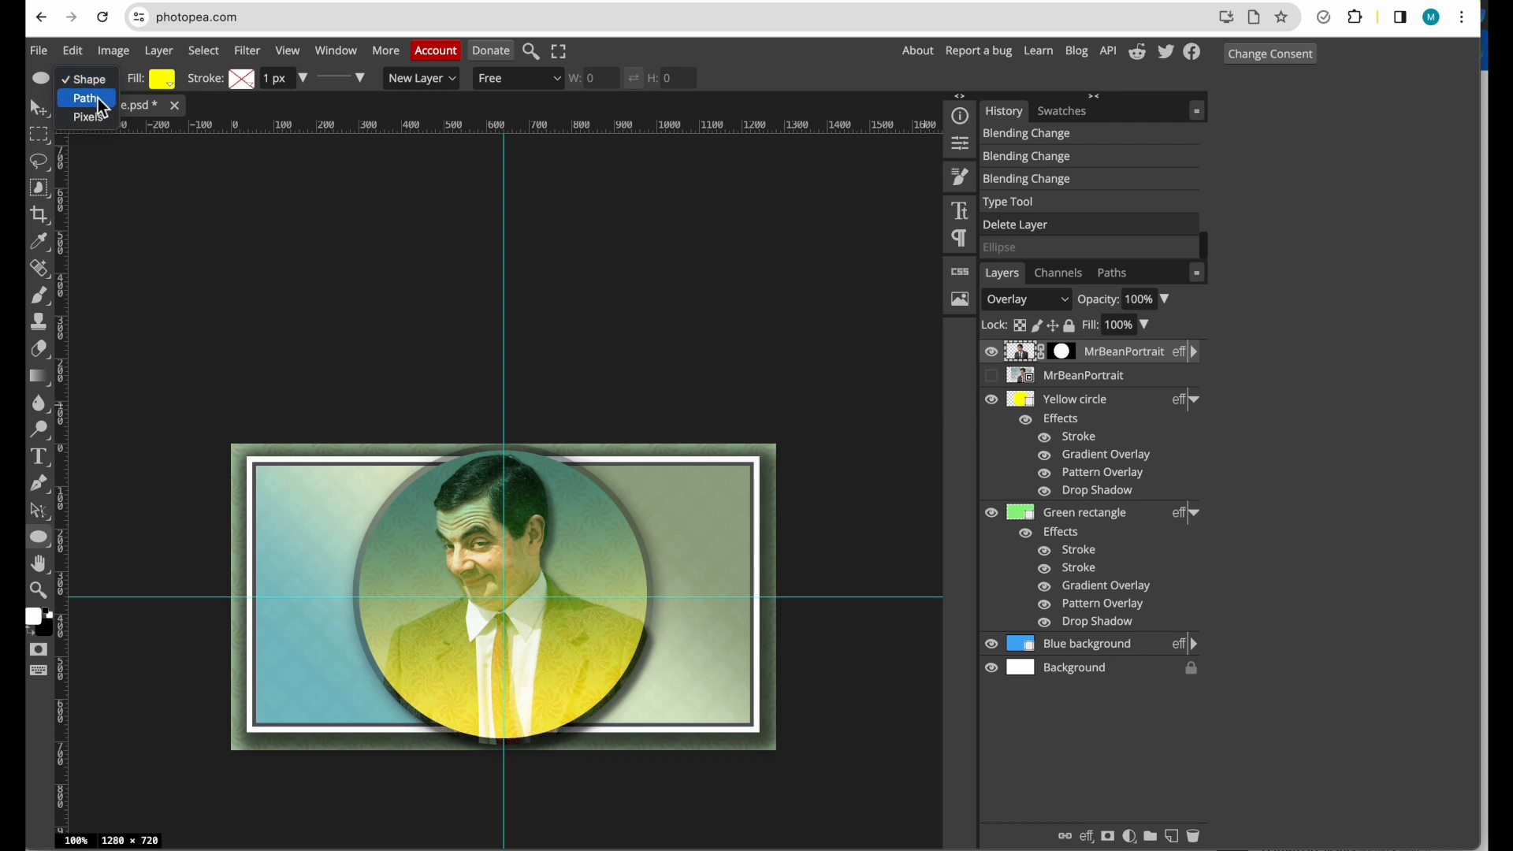
click(98, 98)
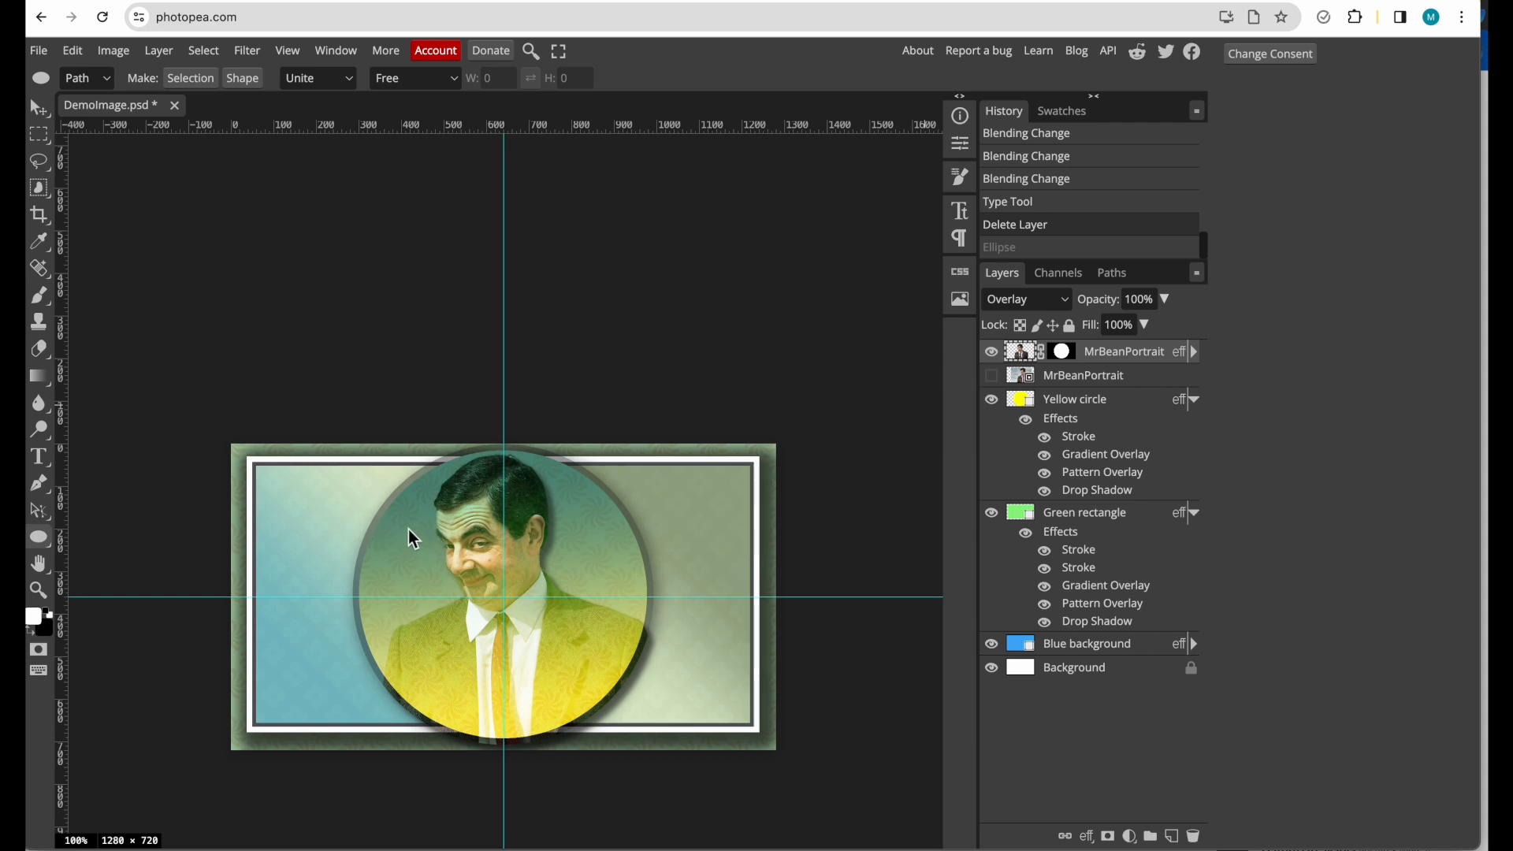
drag(406, 530, 667, 750)
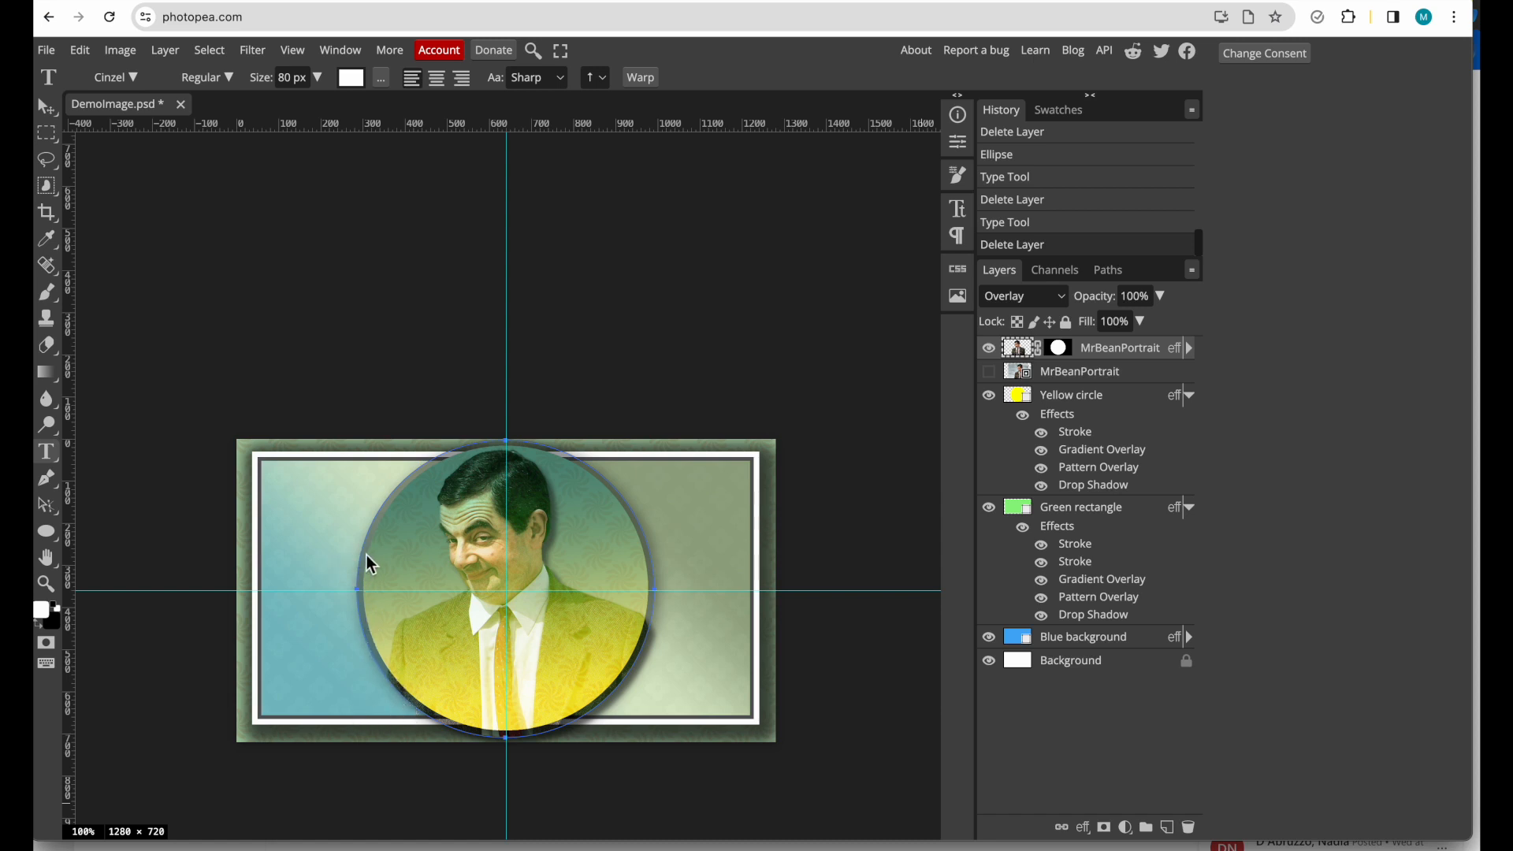
- Add the text "Mr. BEAN" in 80 px Cinzel along the left side of the circular path
click(371, 654)
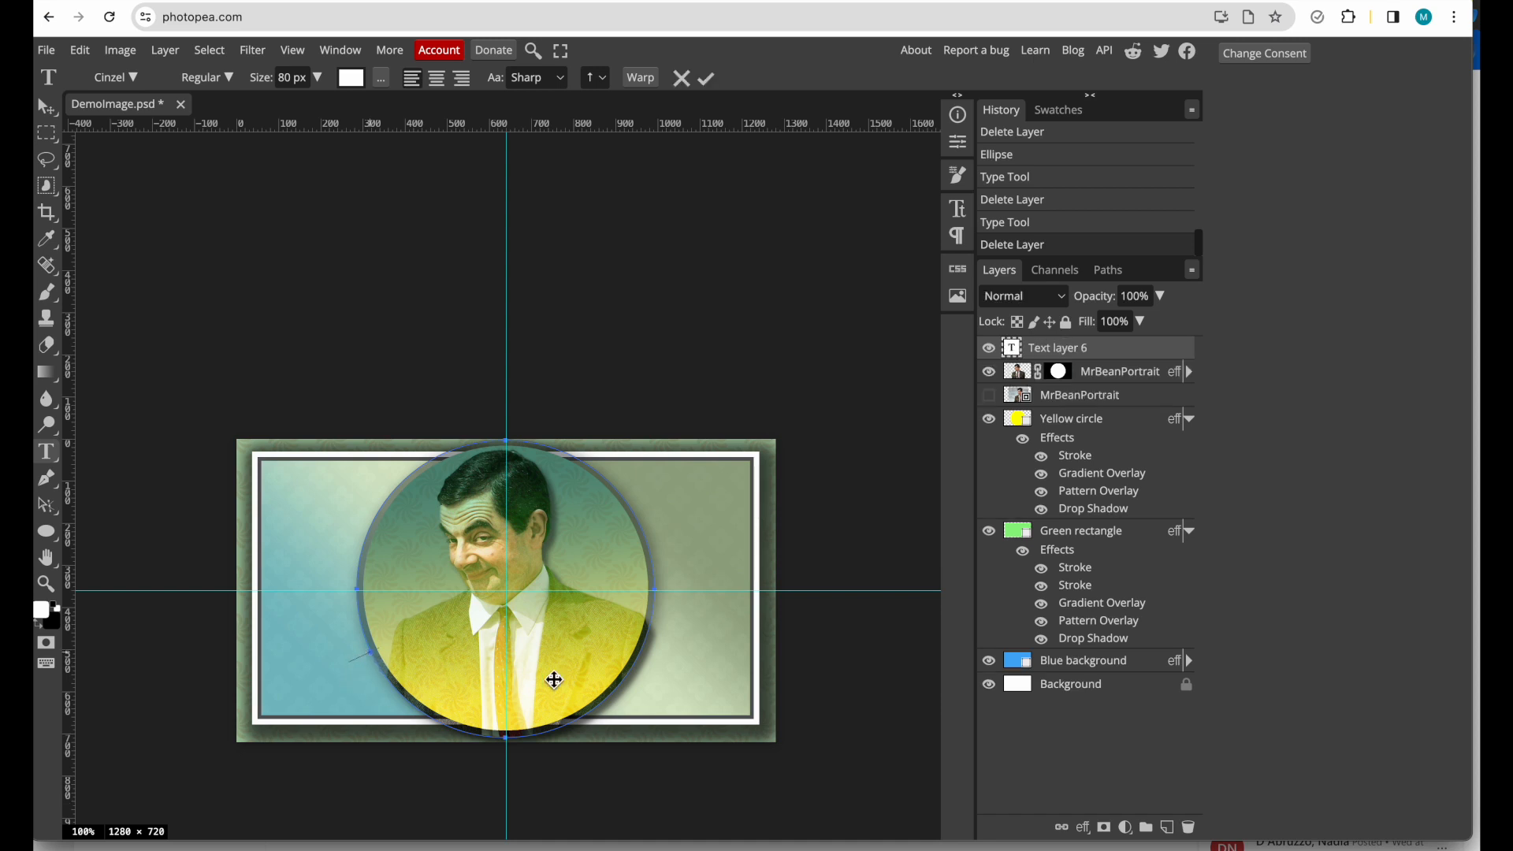
text(MR. BEAN)
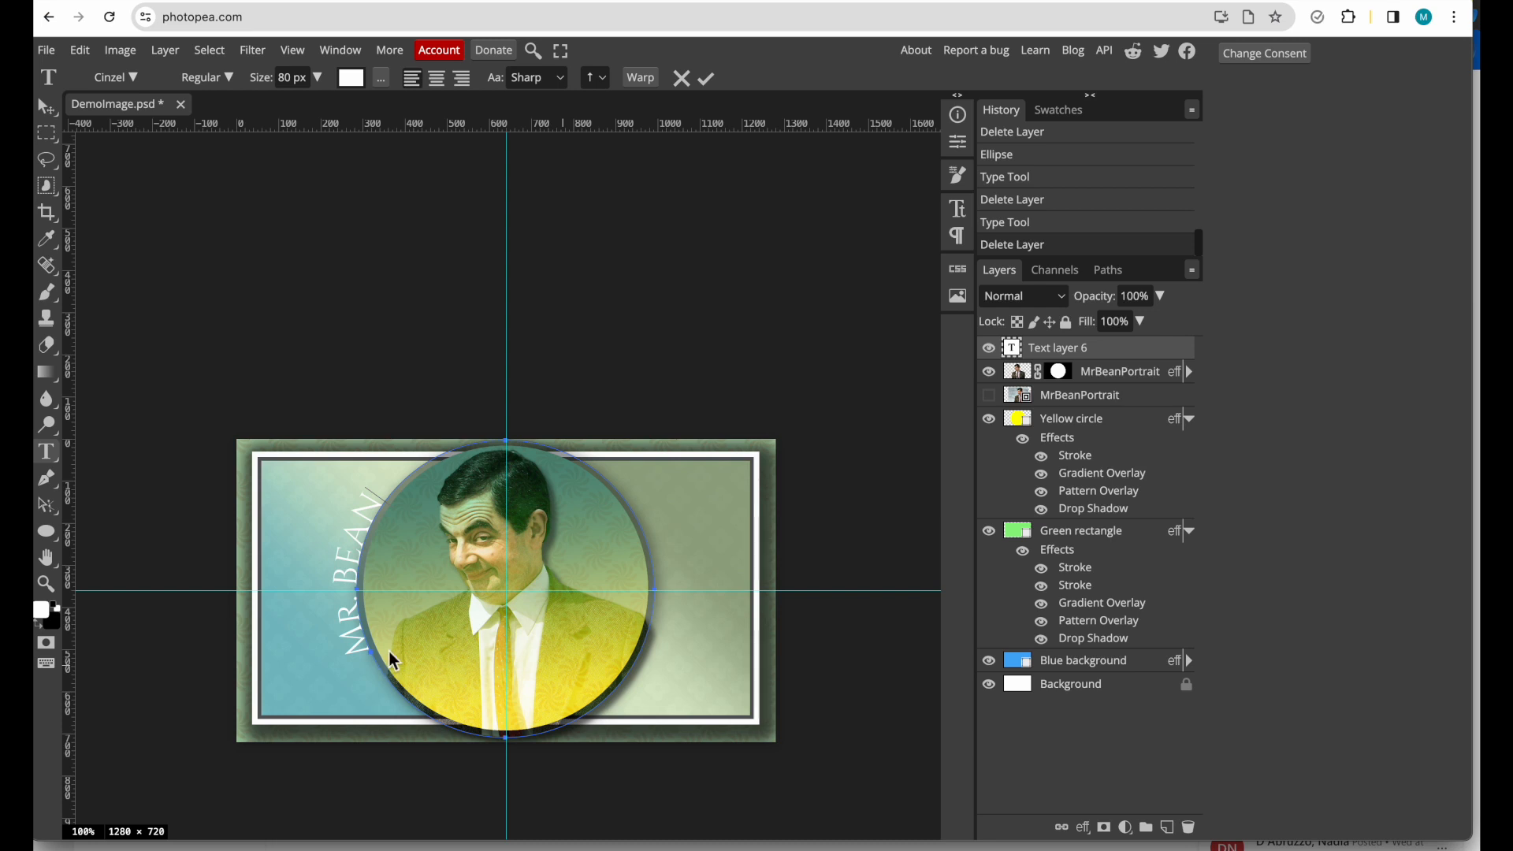
click(84, 55)
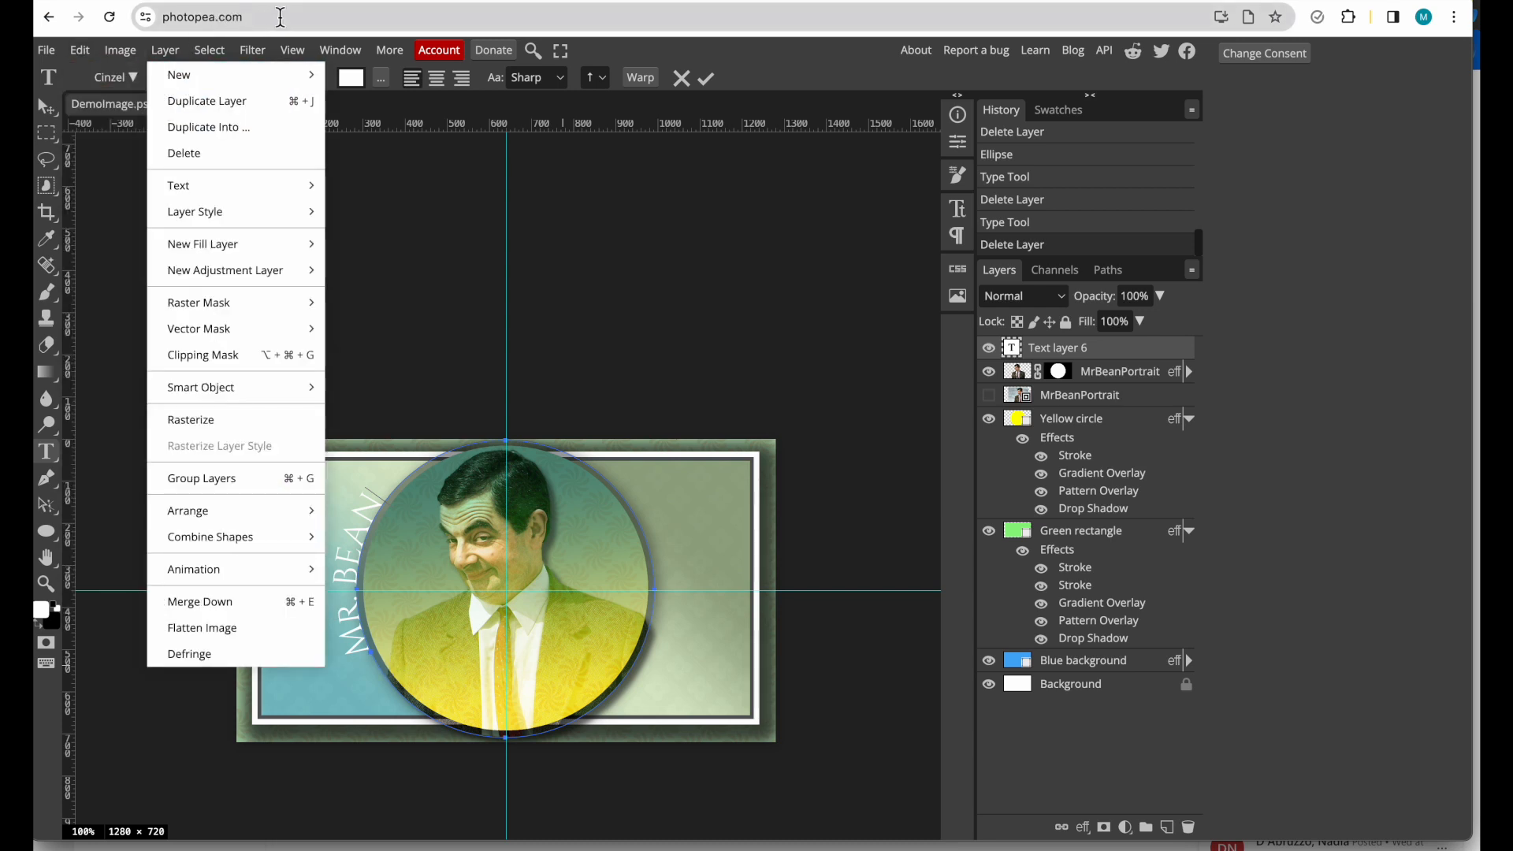
mouse_move(254, 52)
click(45, 105)
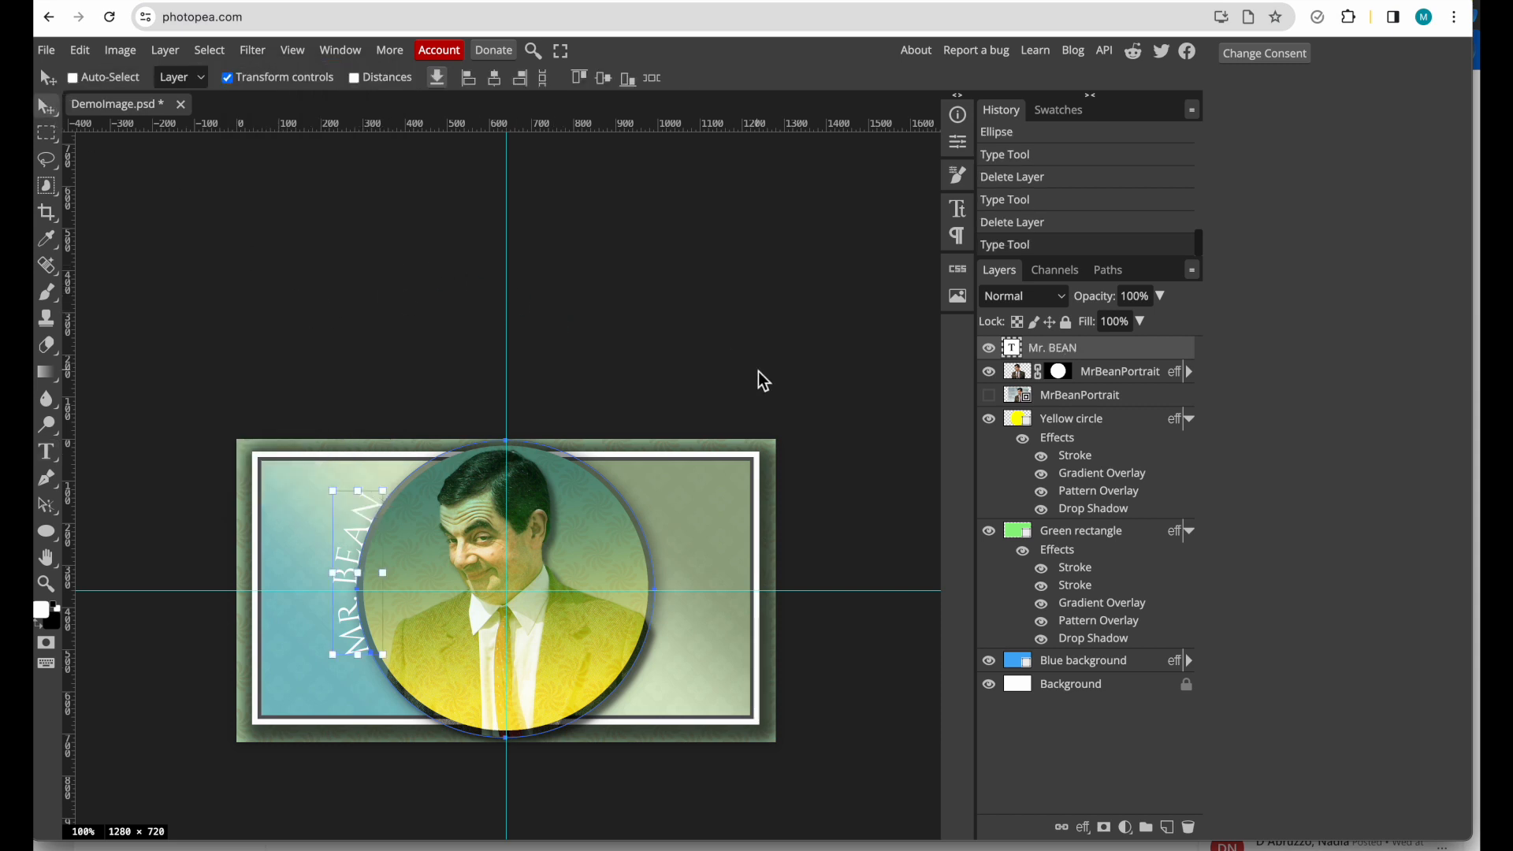
click(1105, 381)
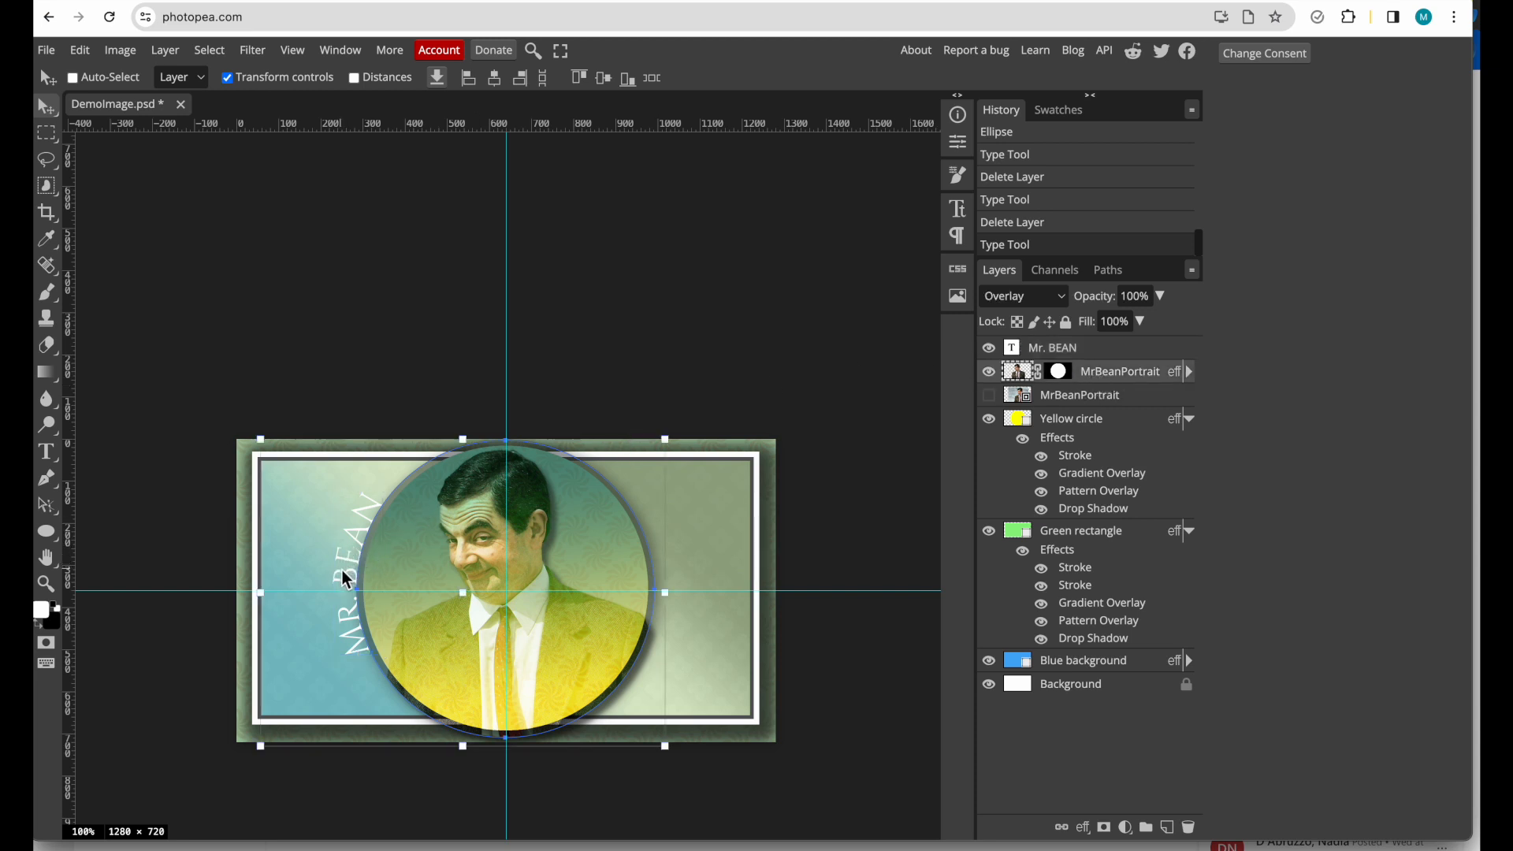
click(1076, 353)
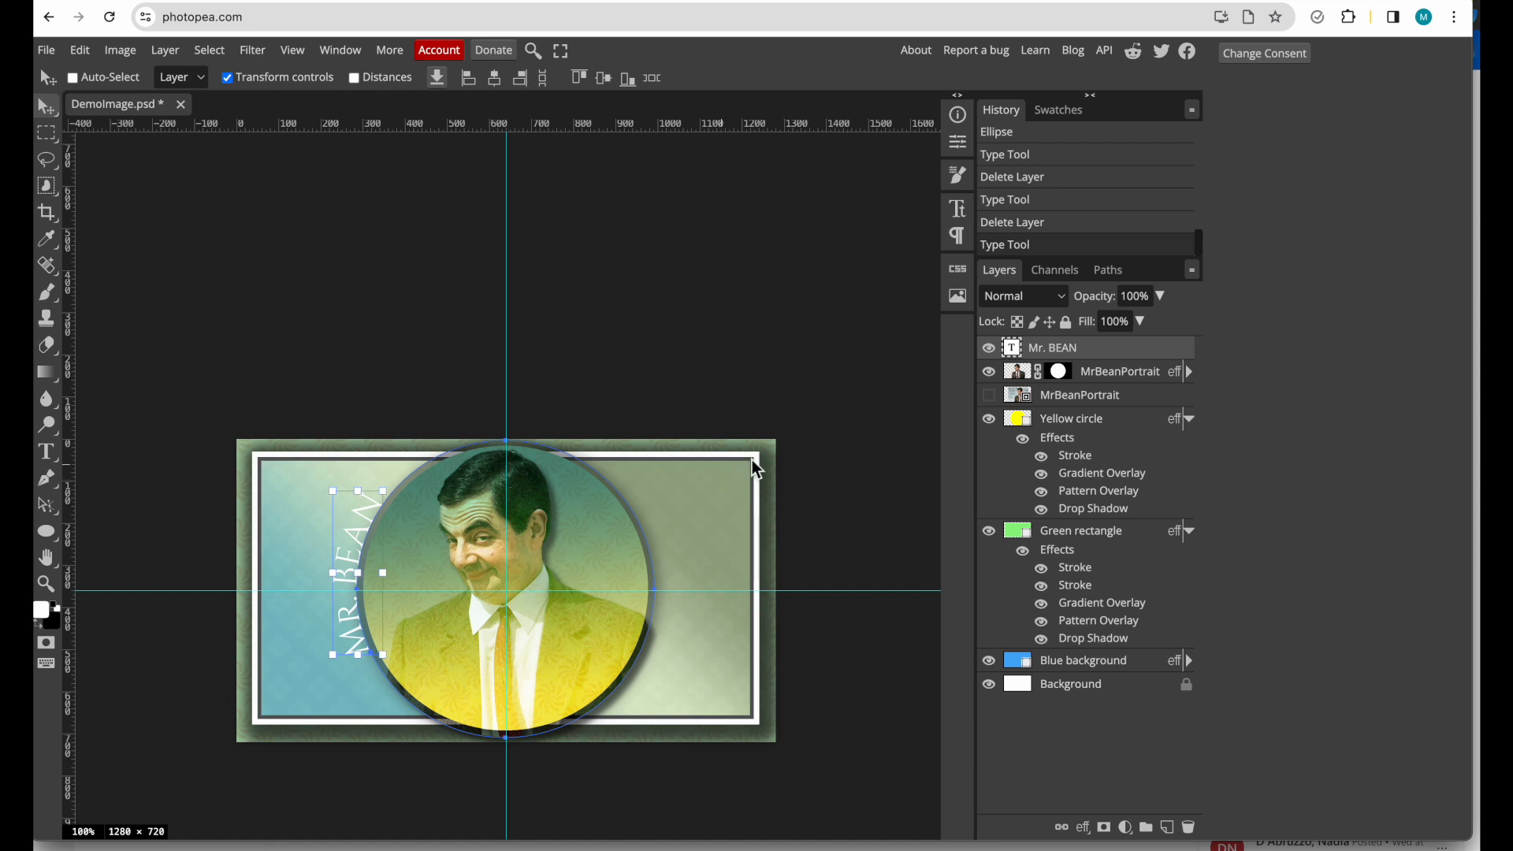
- Add the text "PORTFOLIO" to the right of the circle near the image's upper edge
click(55, 450)
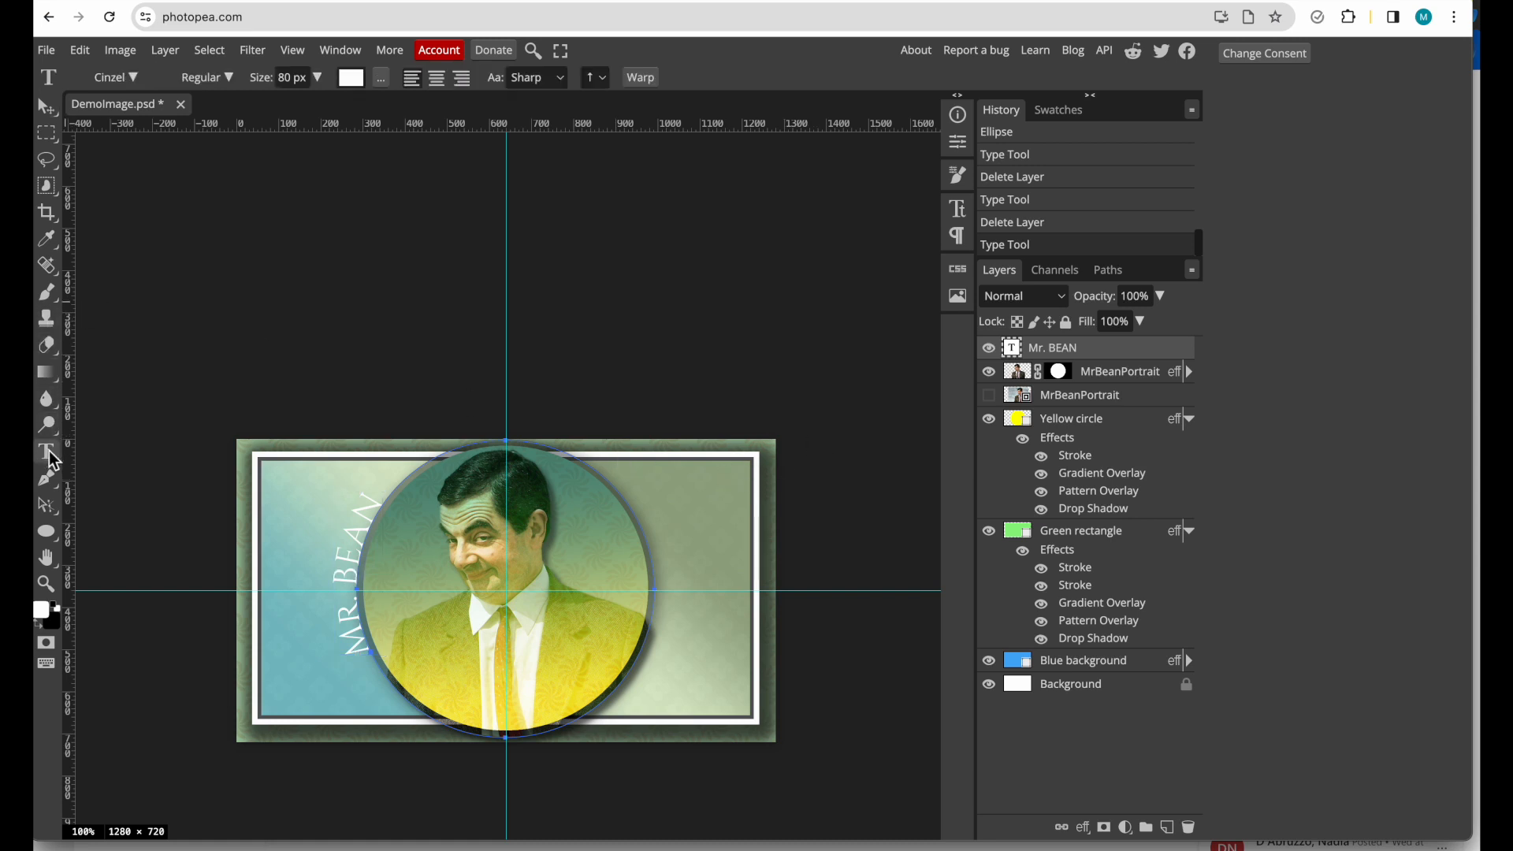
click(644, 493)
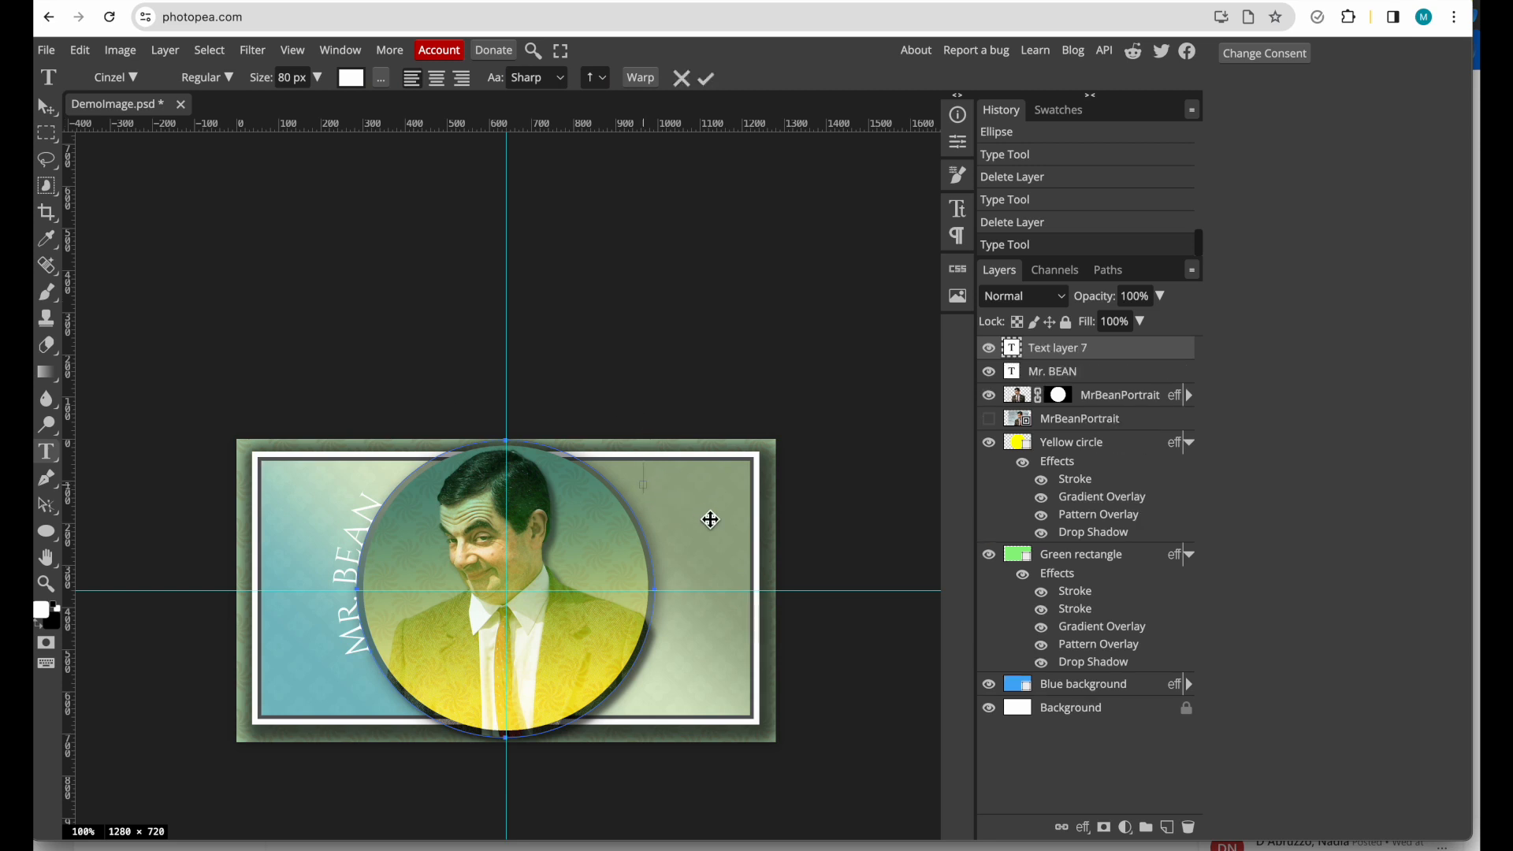
text(PORTFOLIO)
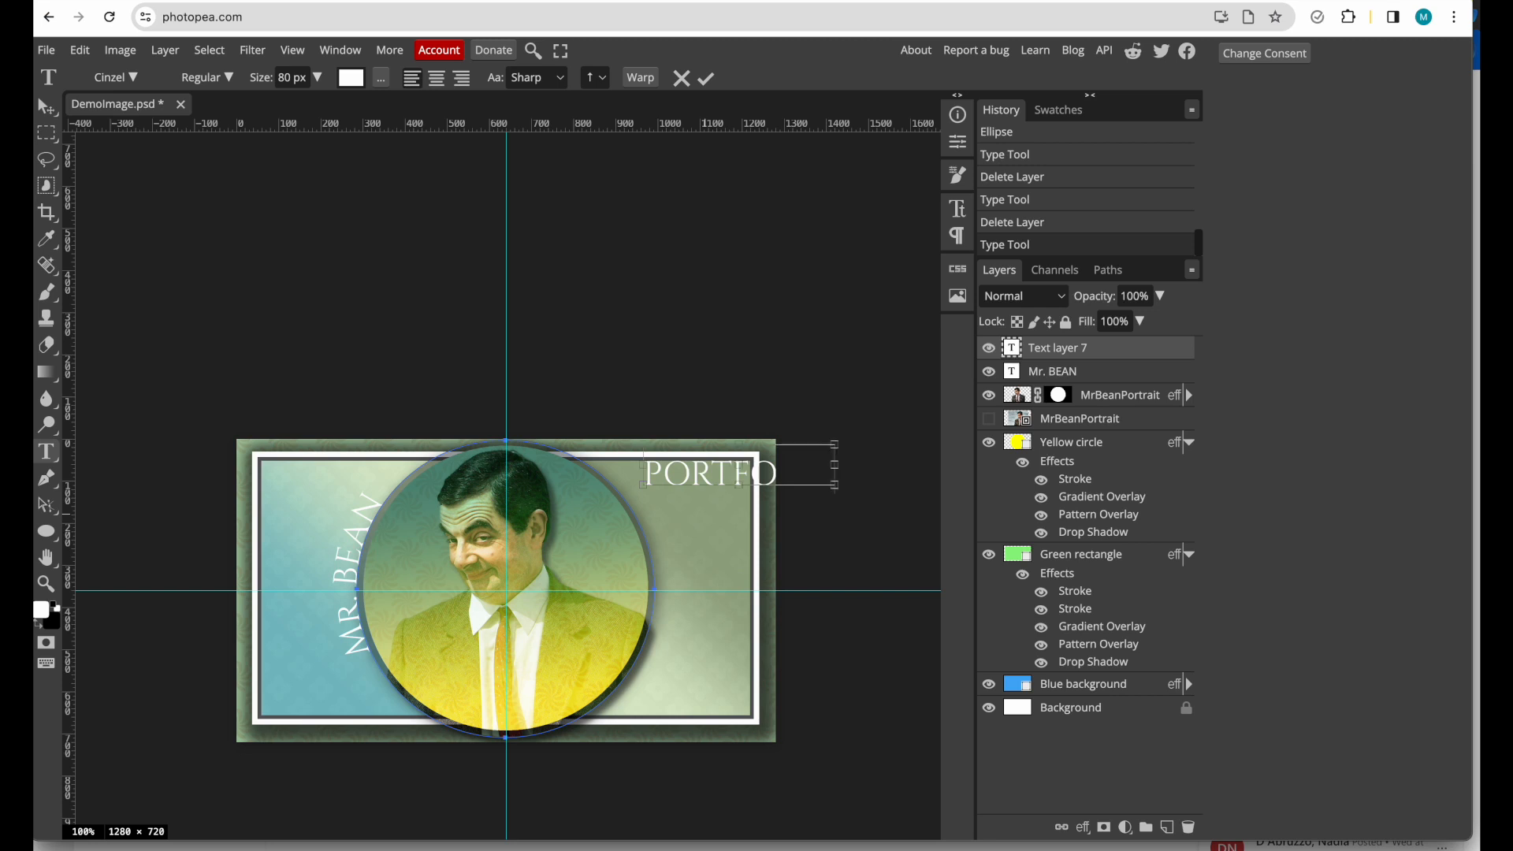
- Set the PORTFOLIO text's size to 30 px
key(ctrl+a)
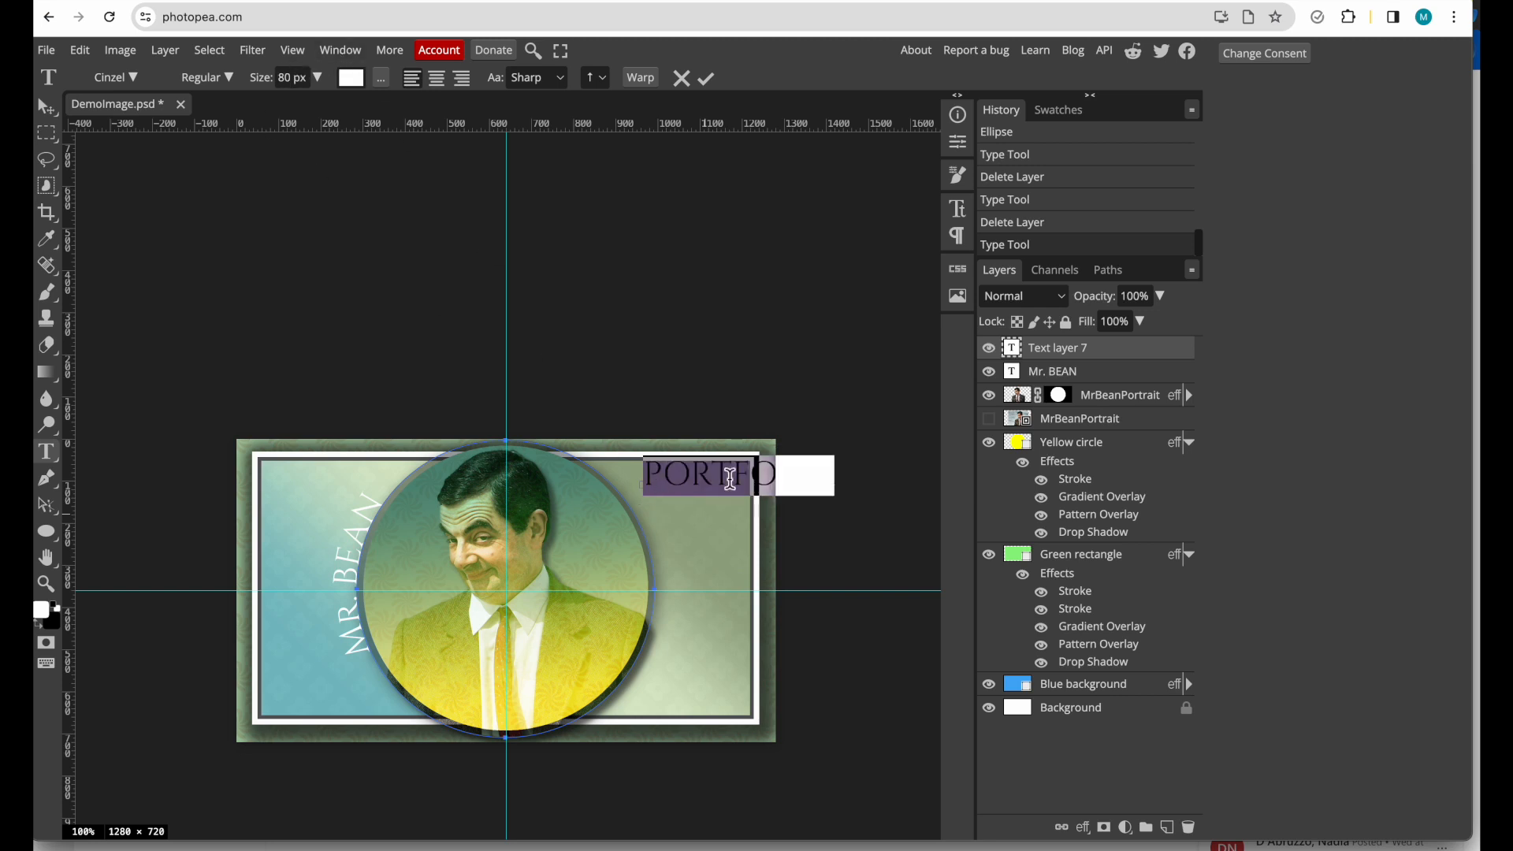
click(294, 76)
key(BackSpace)
key(BackSpace)
text(30)
key(Return)
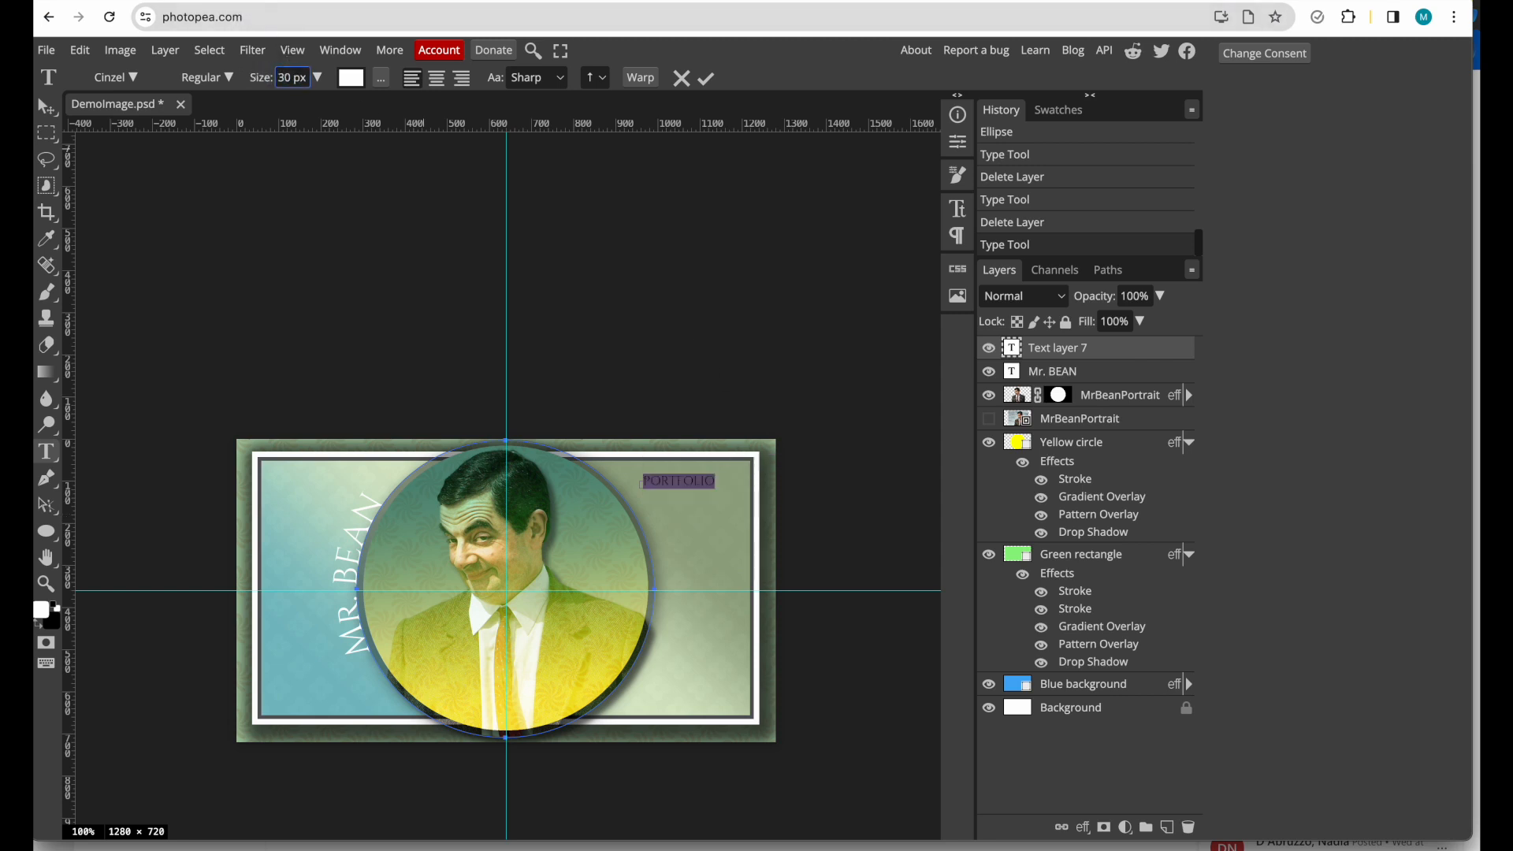
- Set the PORTFOLIO text's size to 50 px and move it left so it sits inside the white frame
click(294, 77)
key(BackSpace)
key(BackSpace)
text(50)
key(Return)
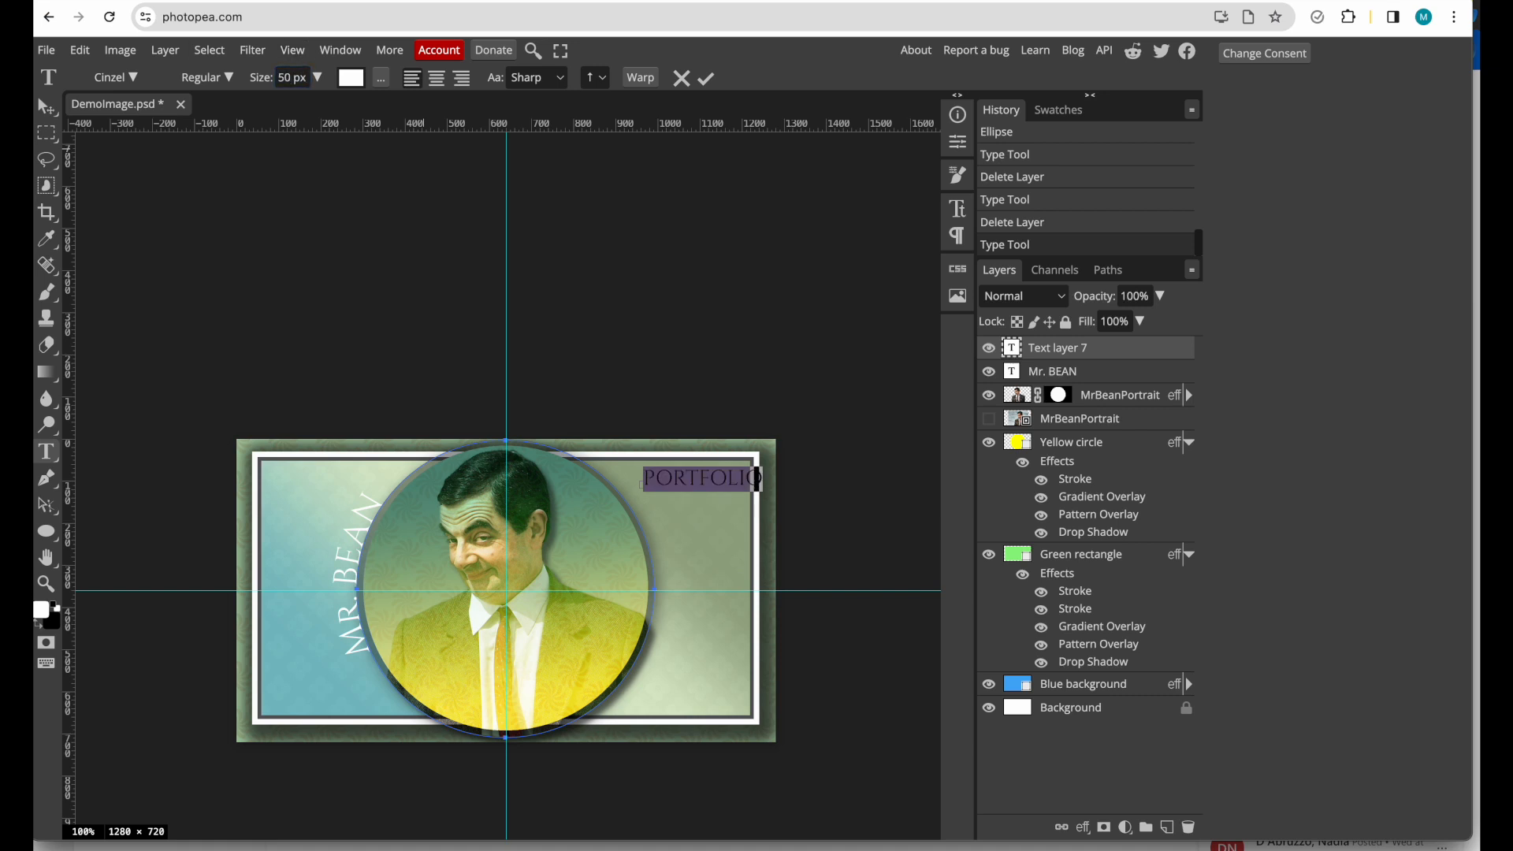
click(39, 102)
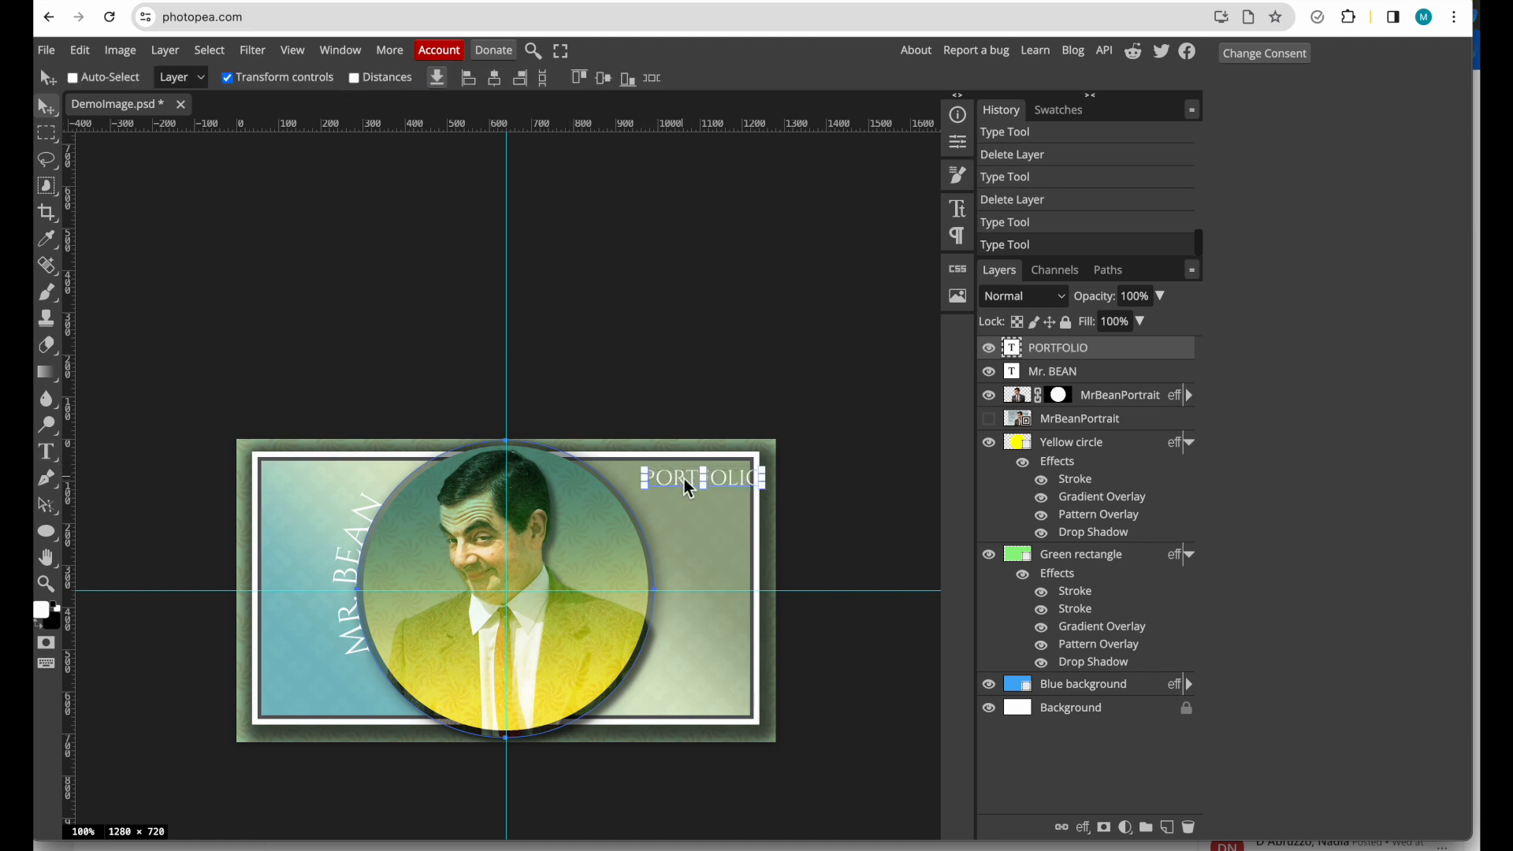
drag(684, 479, 660, 476)
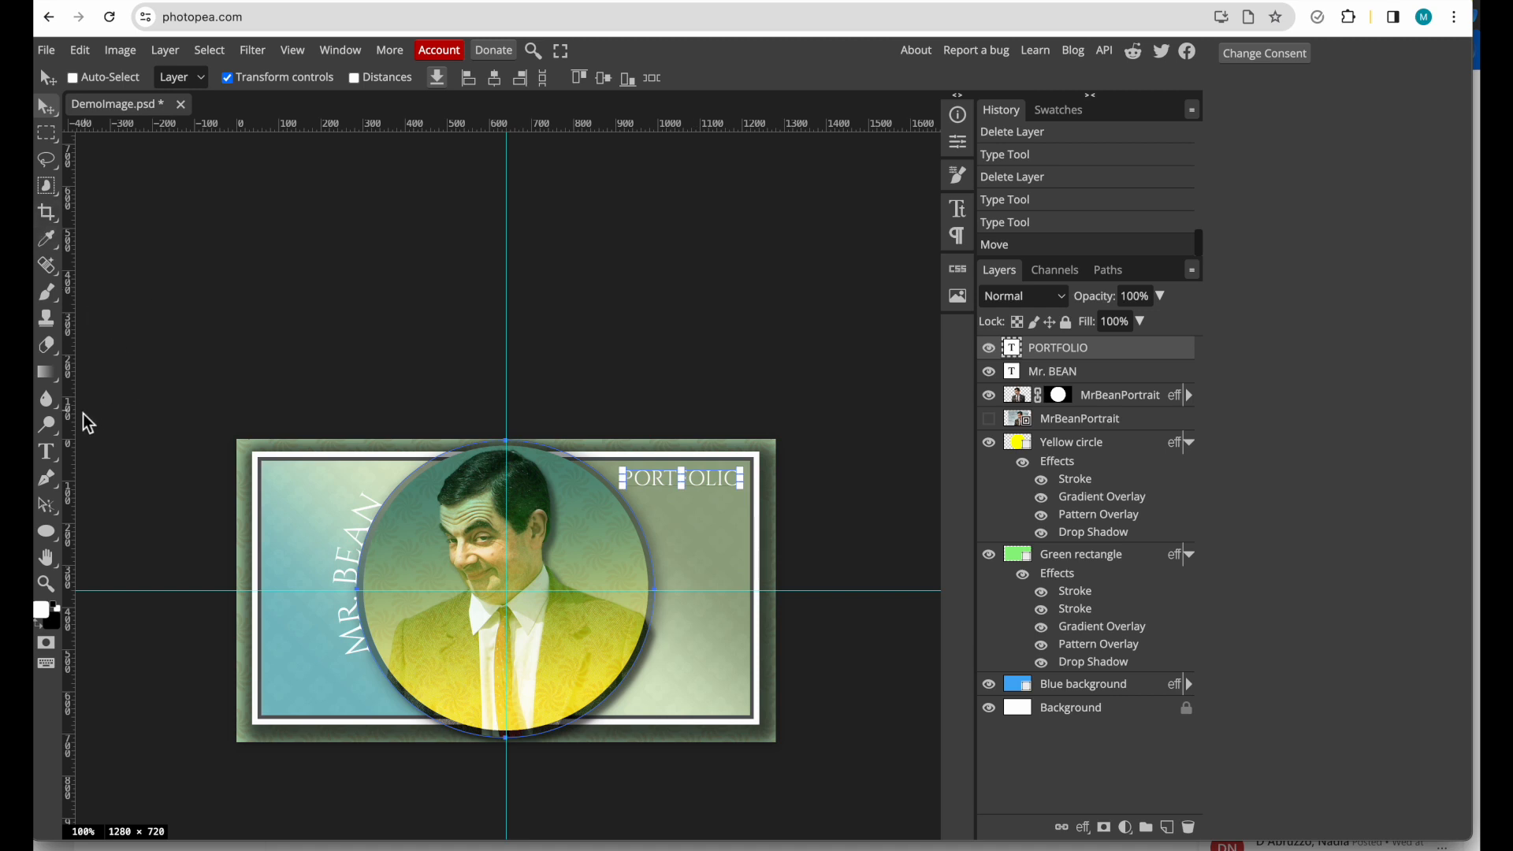
- Add the two-line text "exploring technology" in 50 px Cinzel at the image's lower right, with its first line indented
click(48, 454)
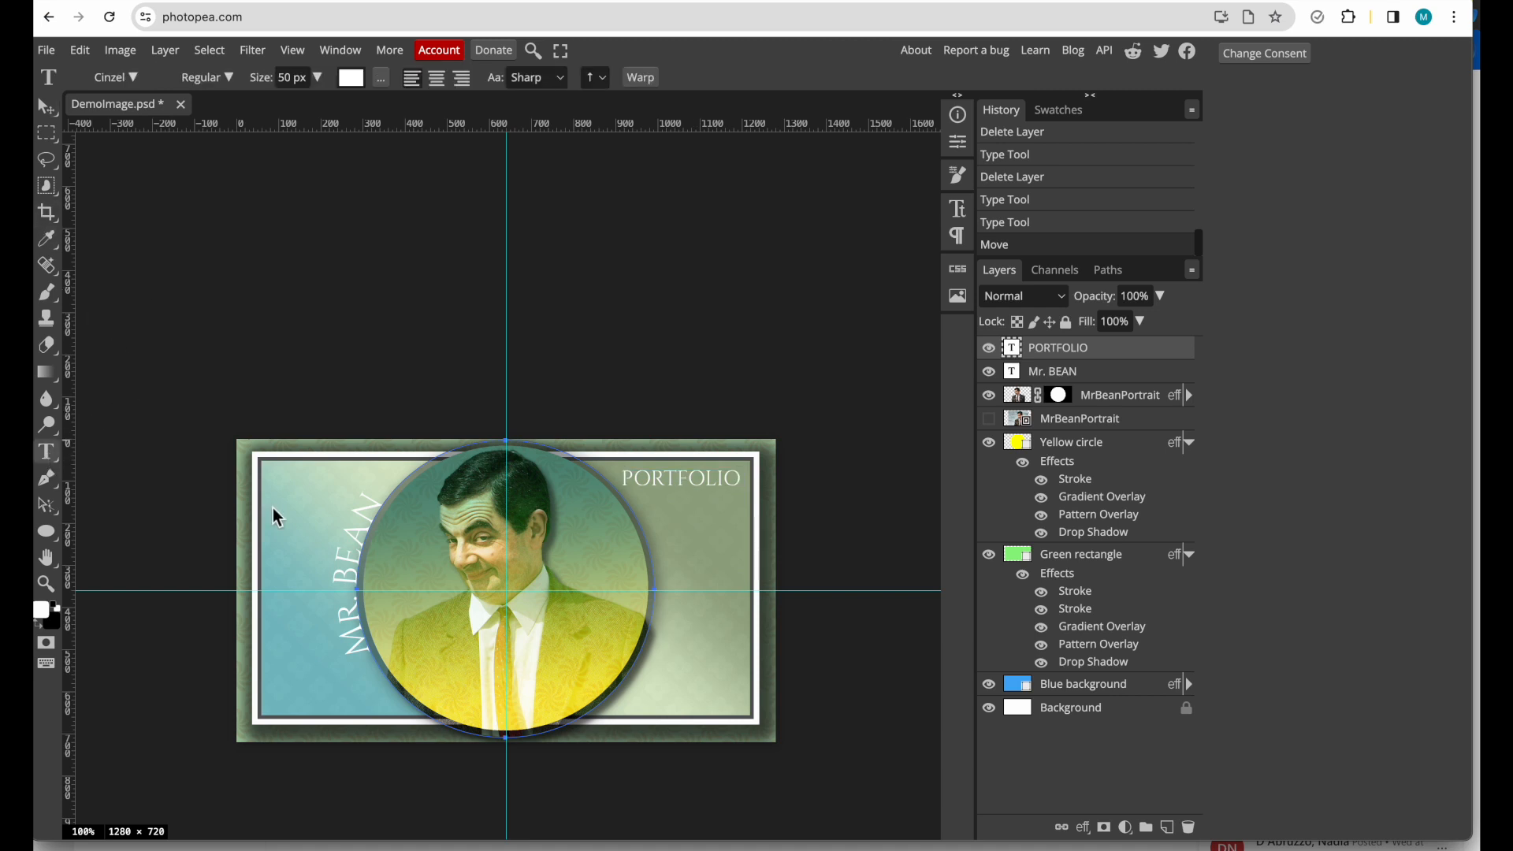
click(643, 683)
text(EXPLORING )
text(TECHNOLOGY)
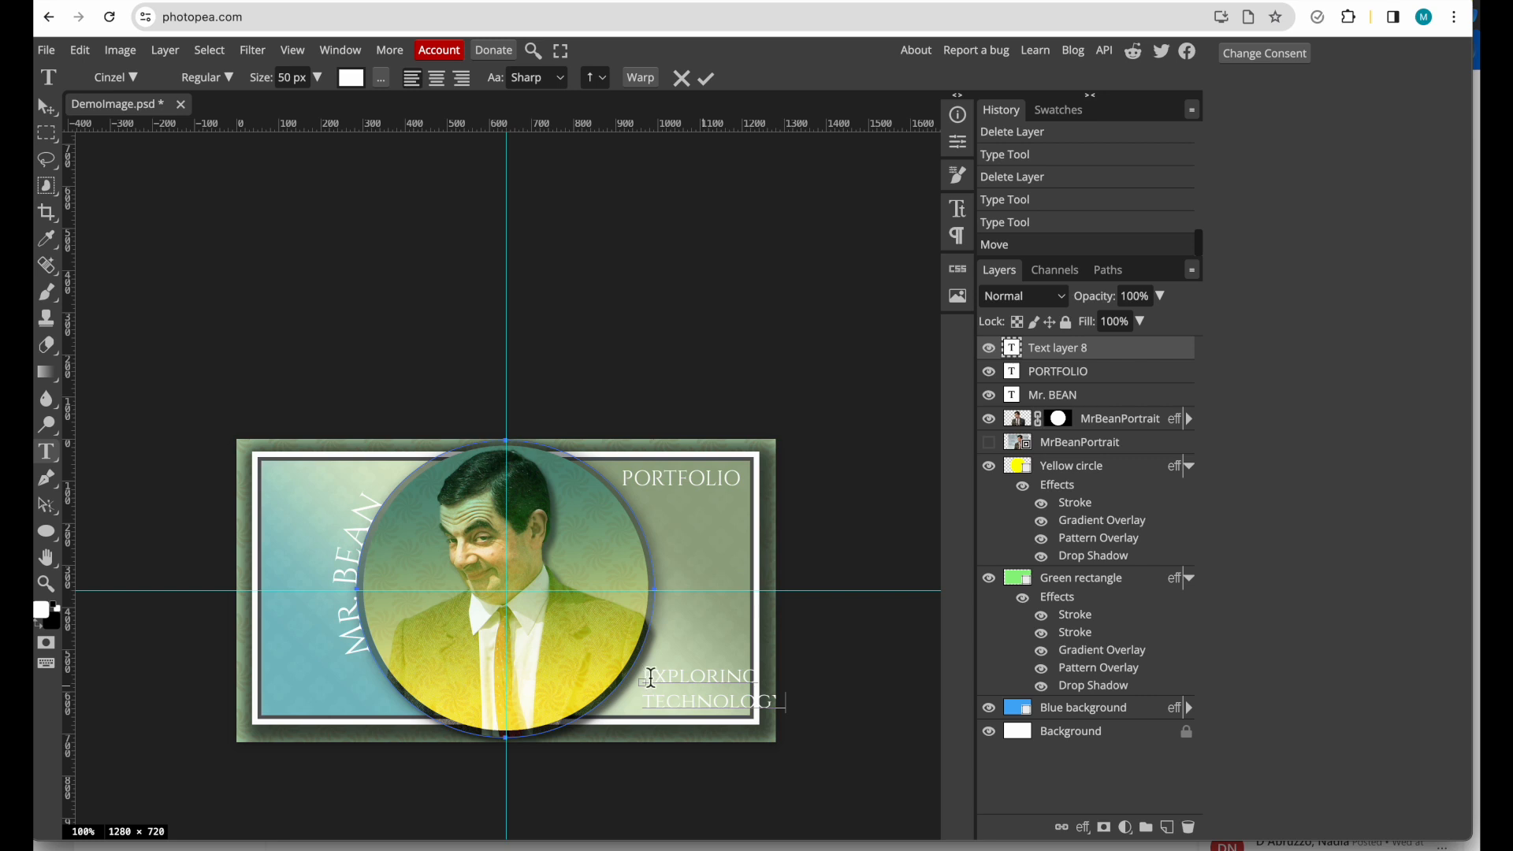
click(644, 676)
key(BackSpace)
click(46, 108)
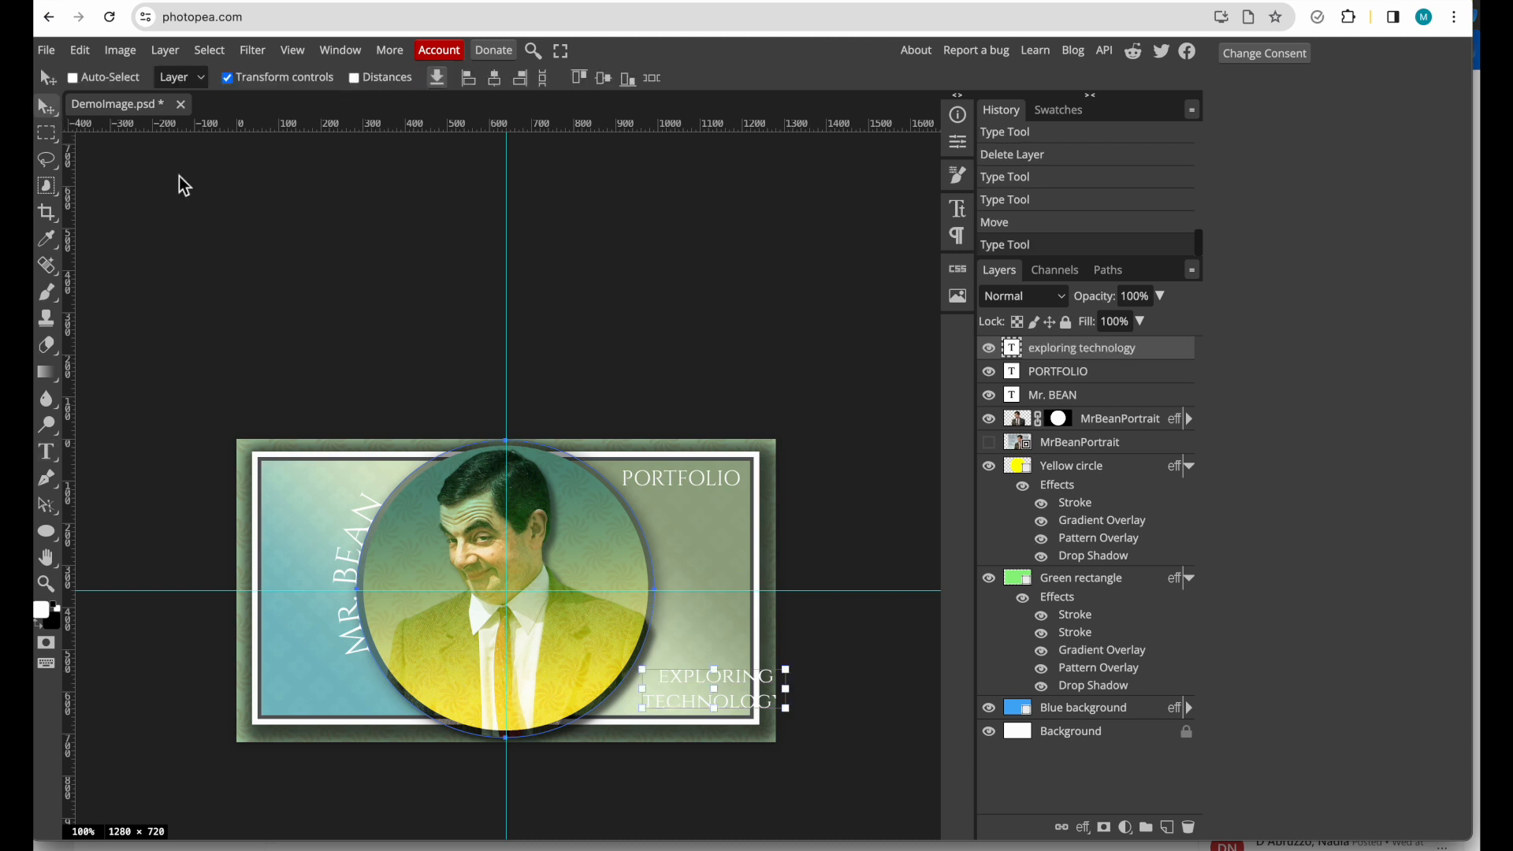
- Move the "exploring technology" text left so both lines sit inside the white frame
drag(686, 680, 668, 681)
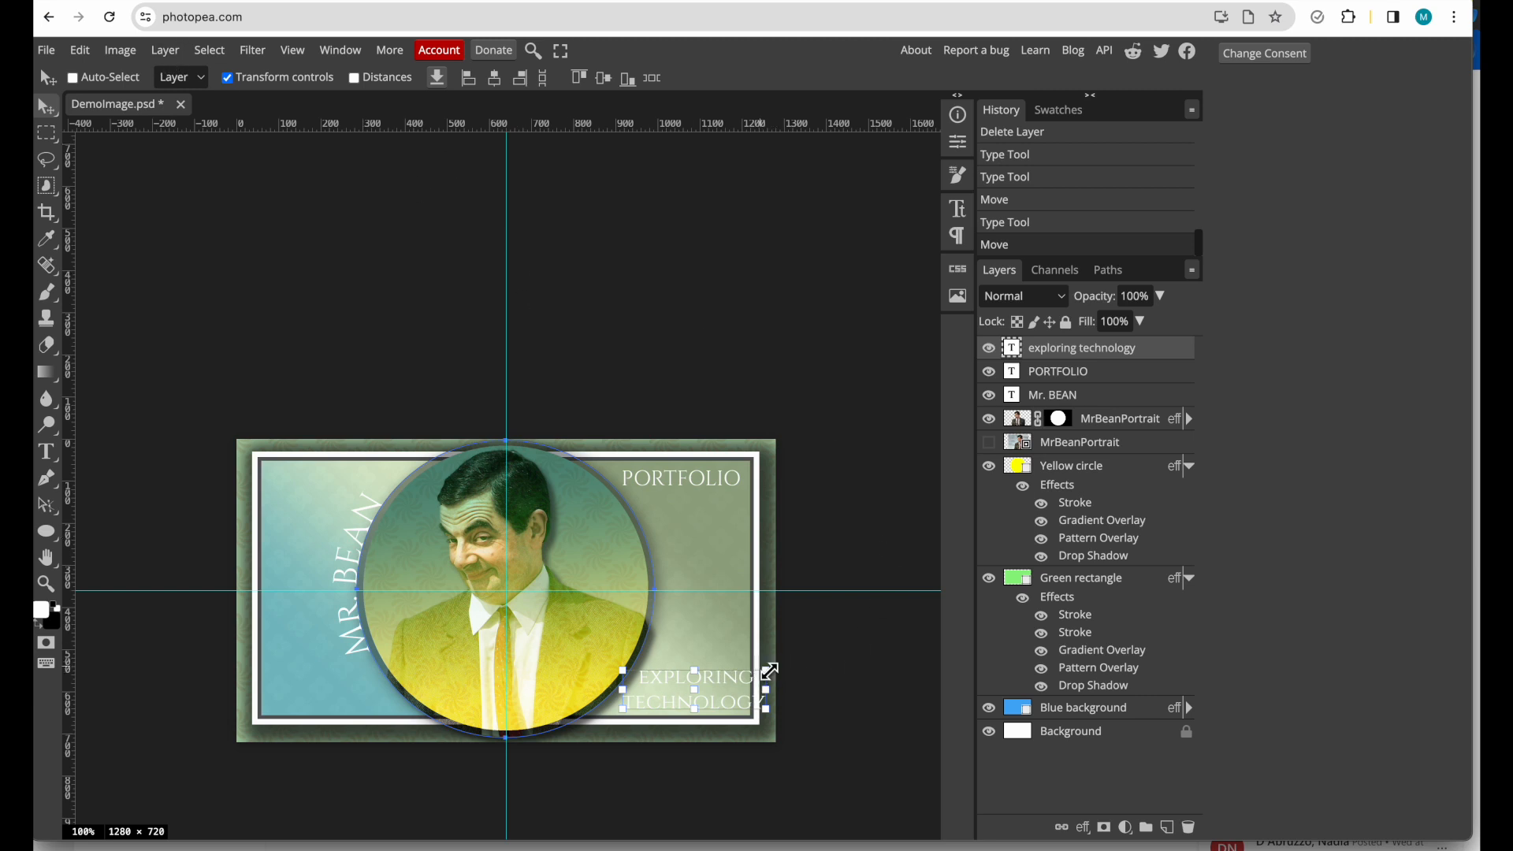
click(766, 669)
drag(765, 668, 753, 672)
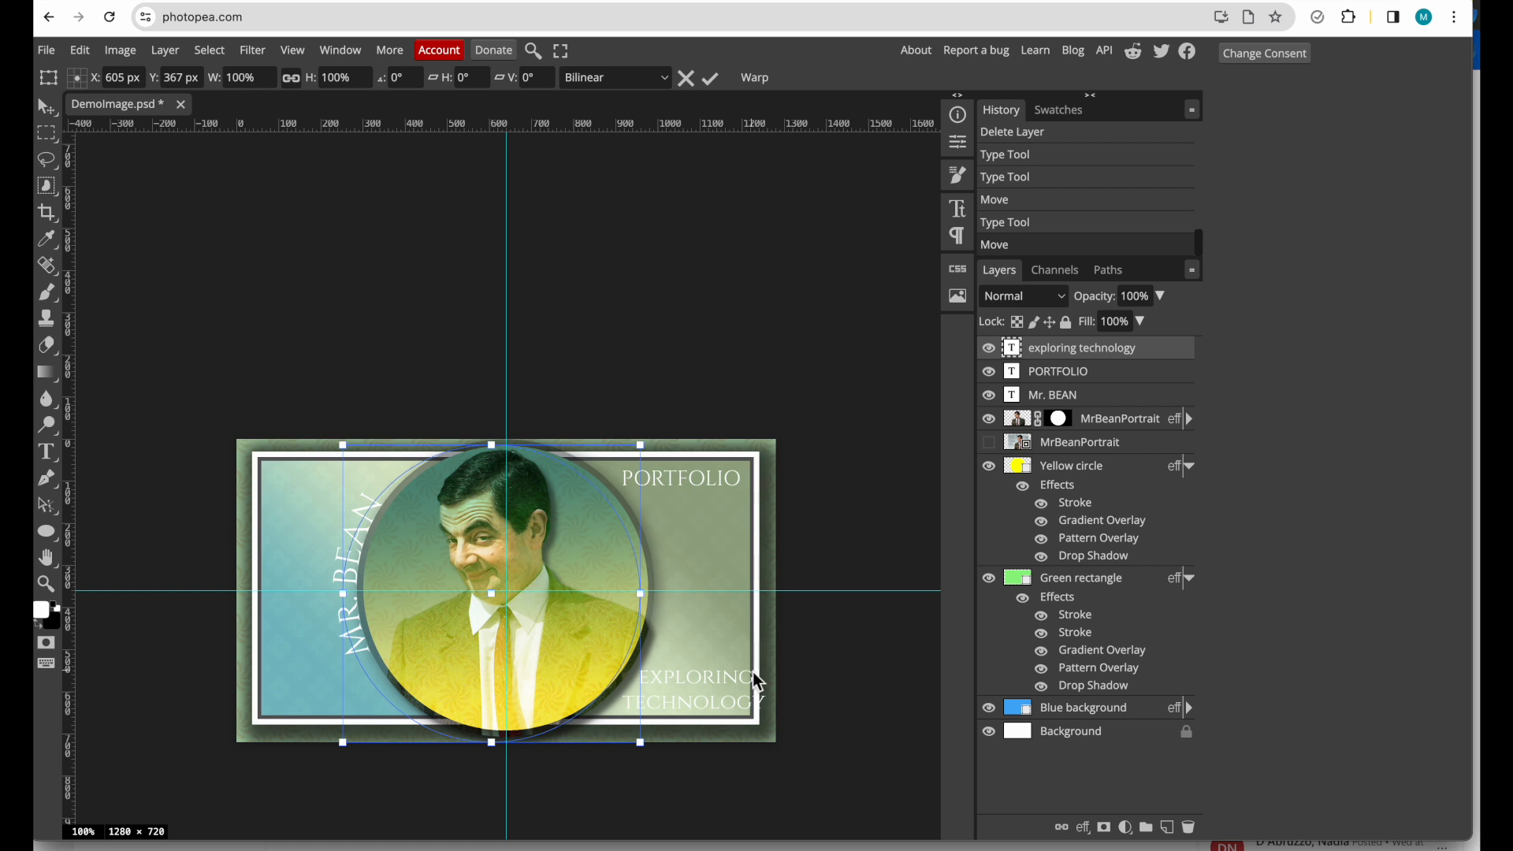
key(super+z)
click(766, 682)
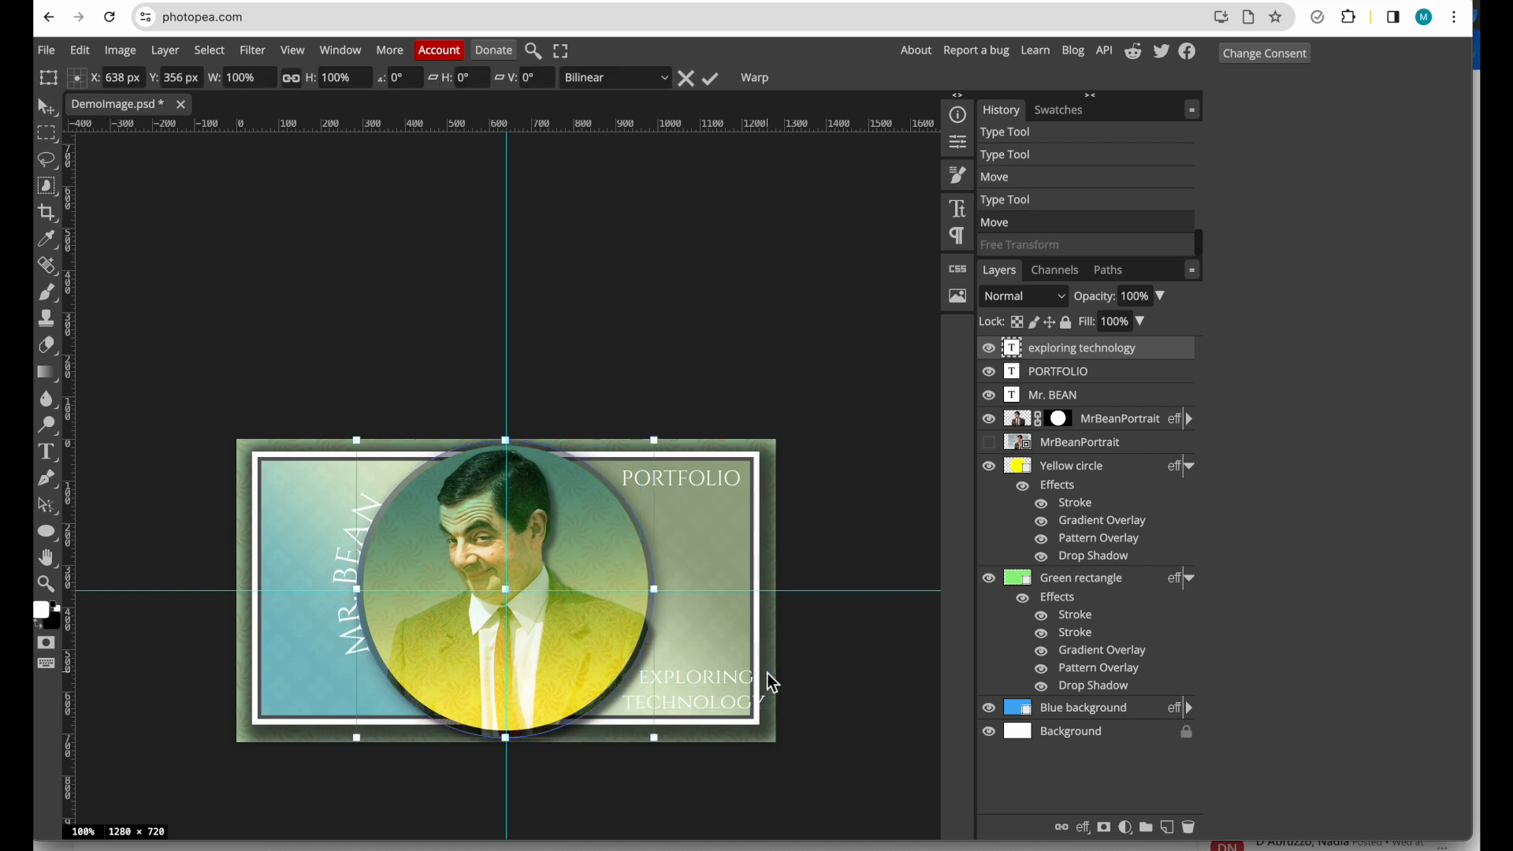
key(Escape)
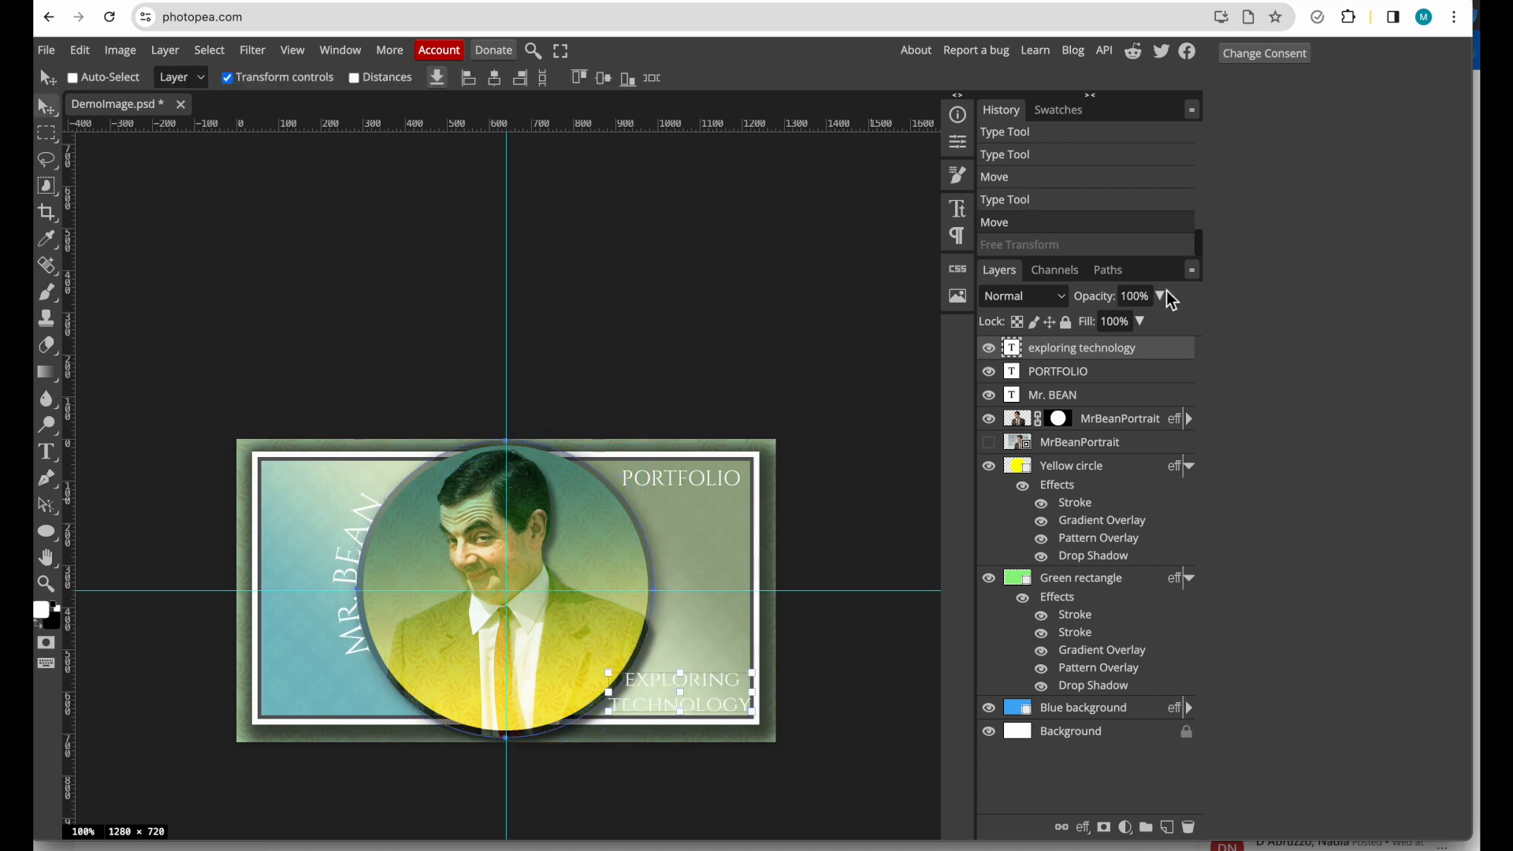
- Load the circular Work Path as a selection and deselect it to clear the path outline from the canvas
click(1108, 271)
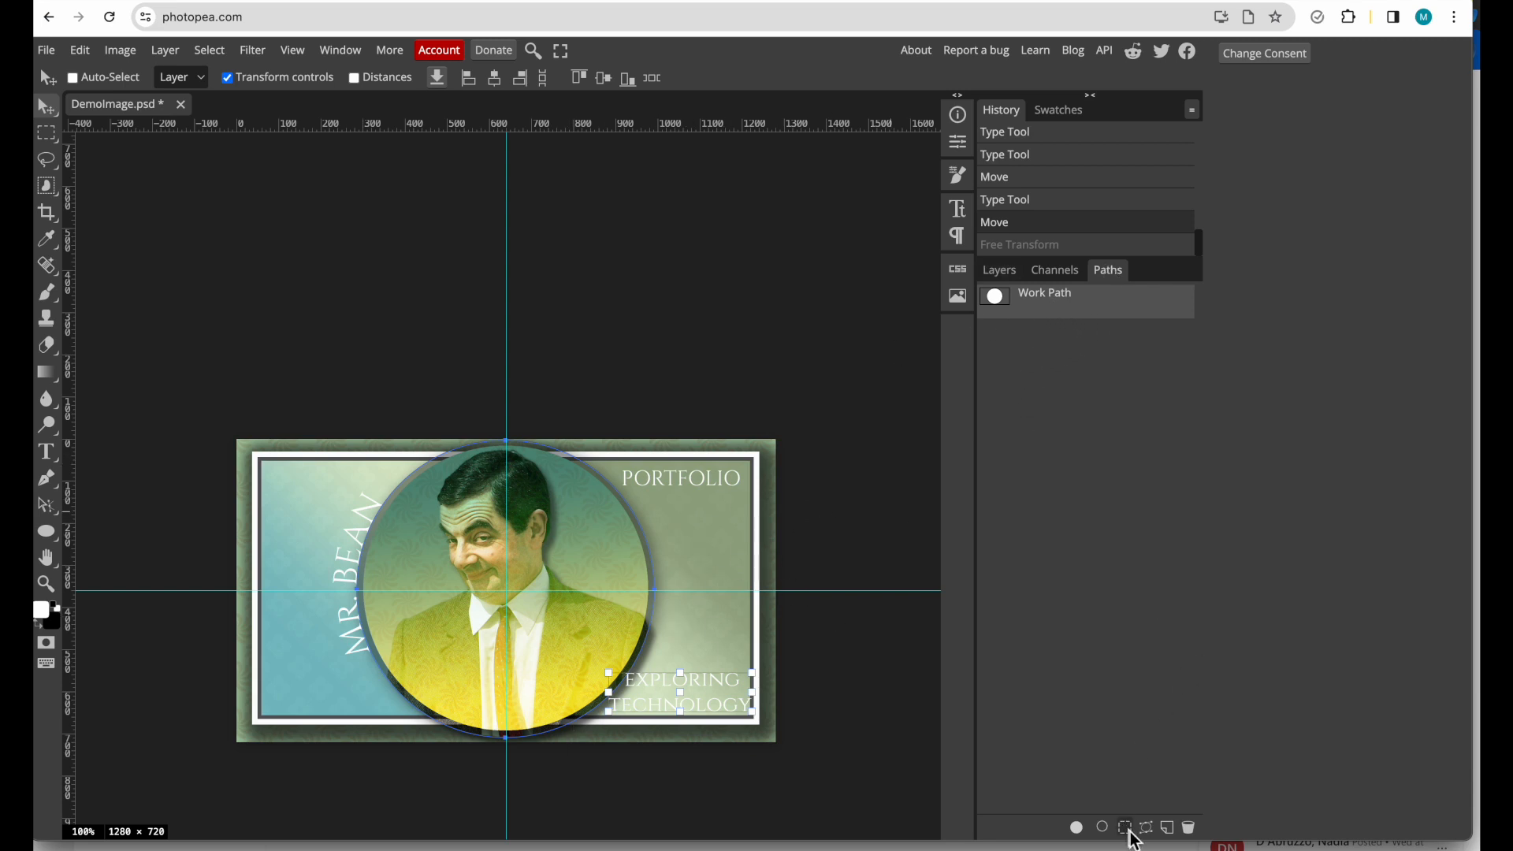
click(1132, 834)
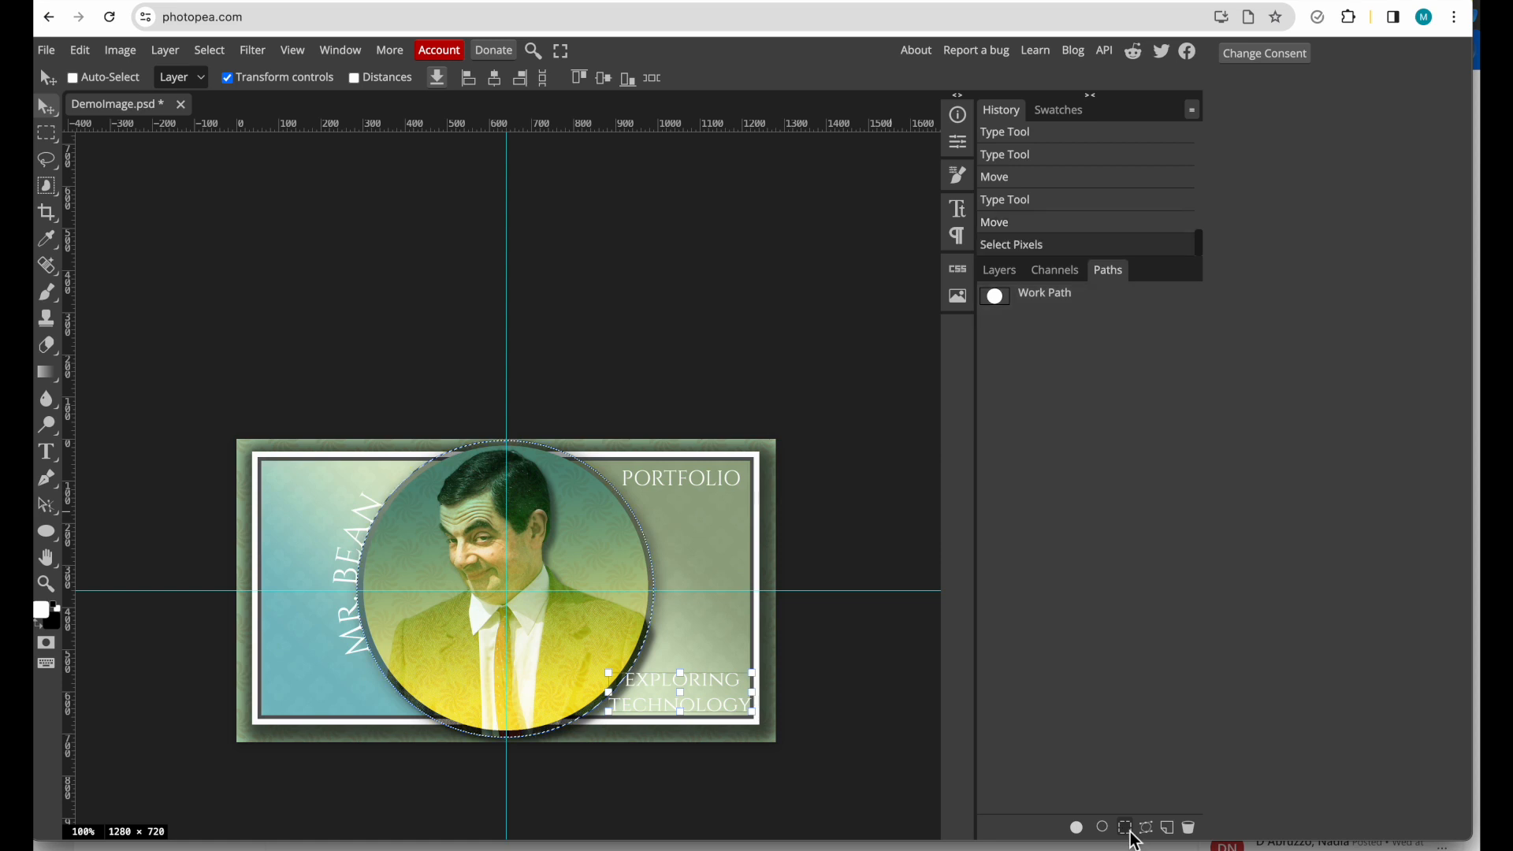
click(999, 271)
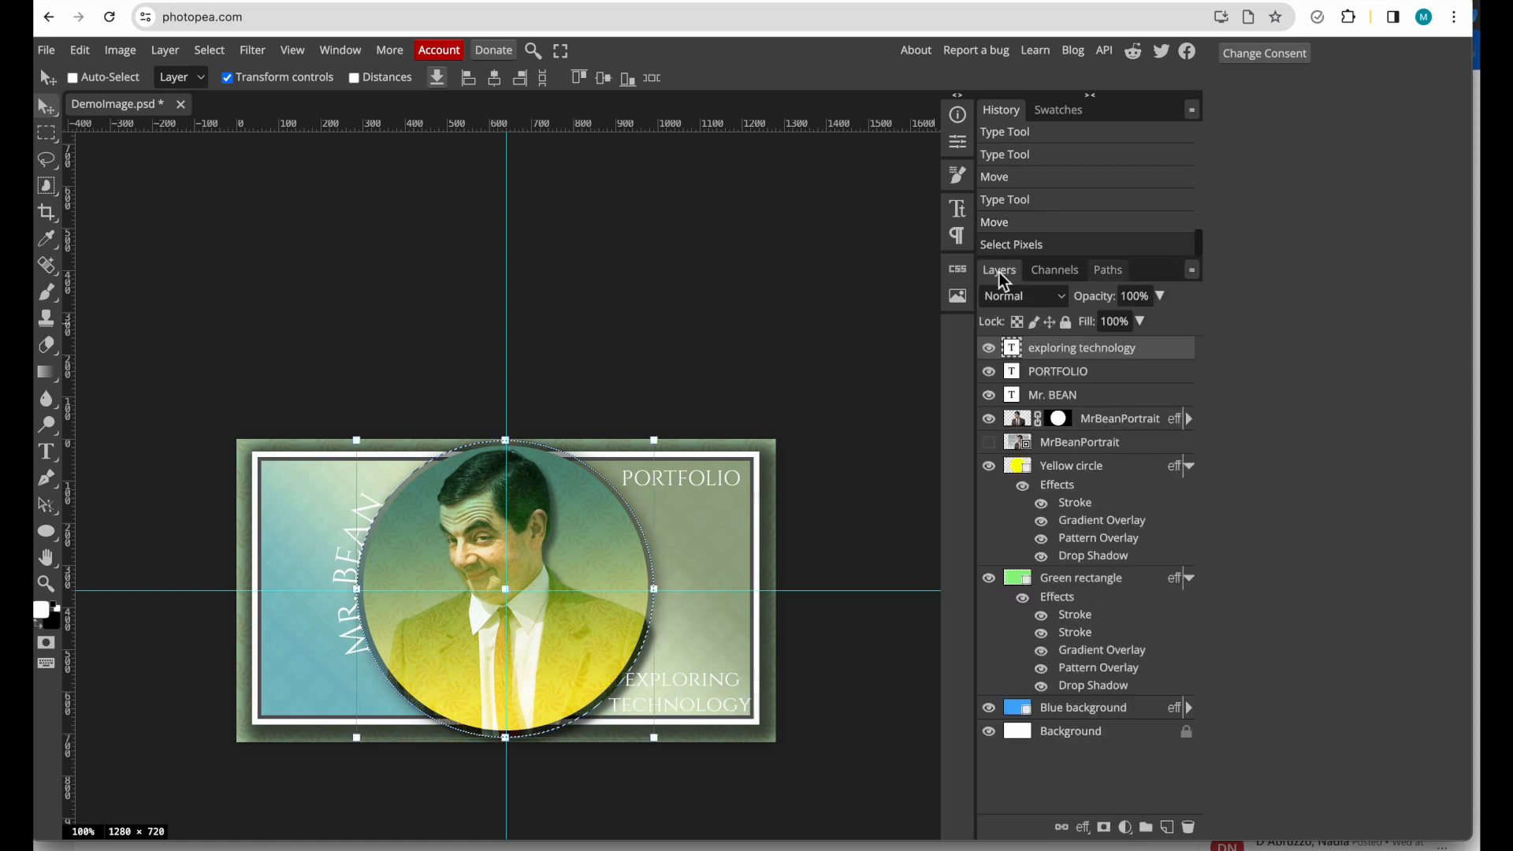
click(207, 51)
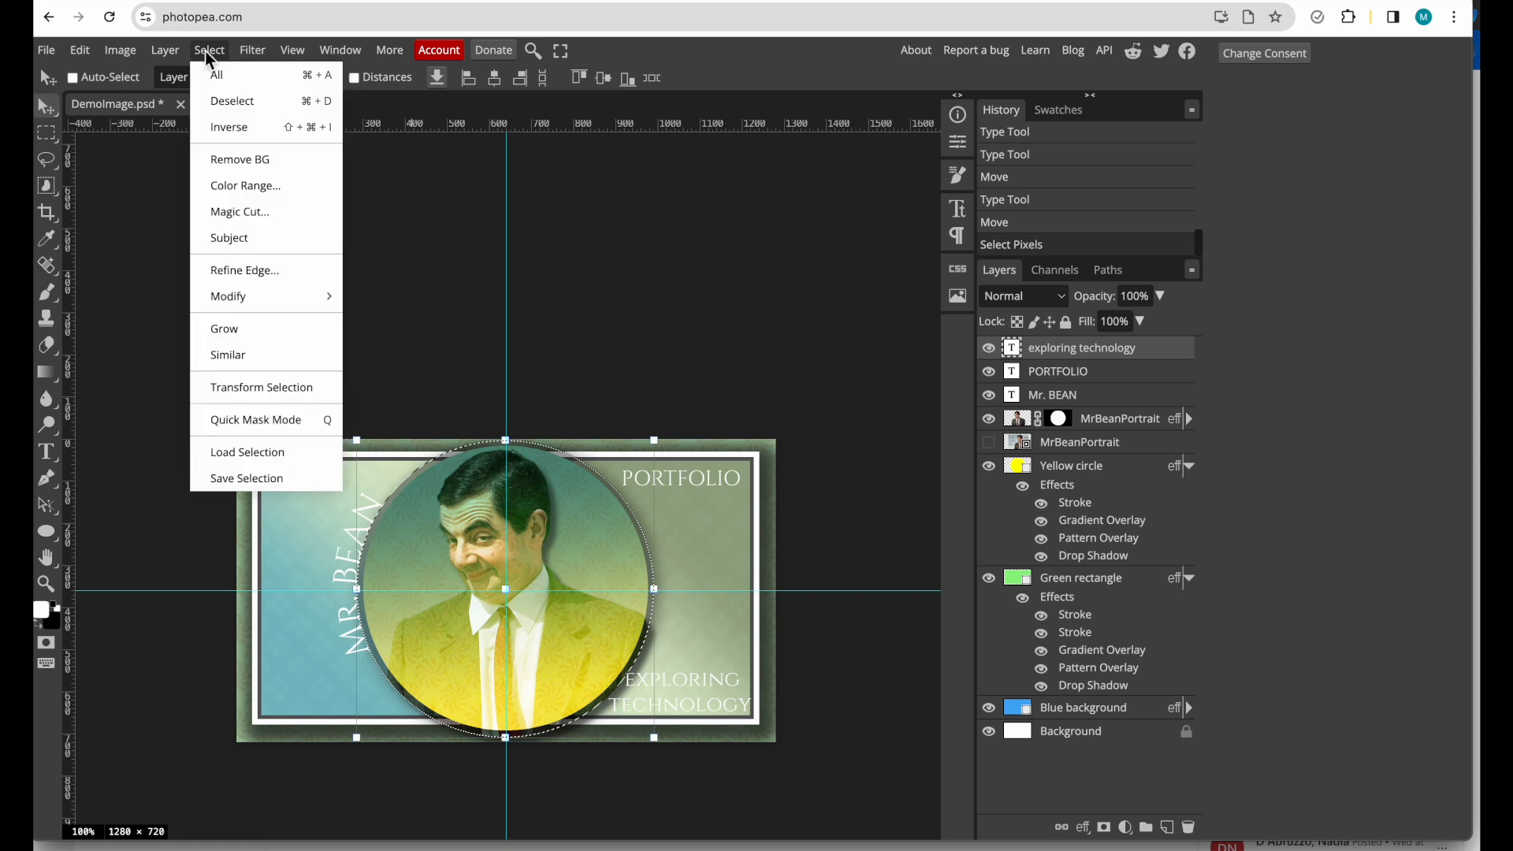
click(219, 102)
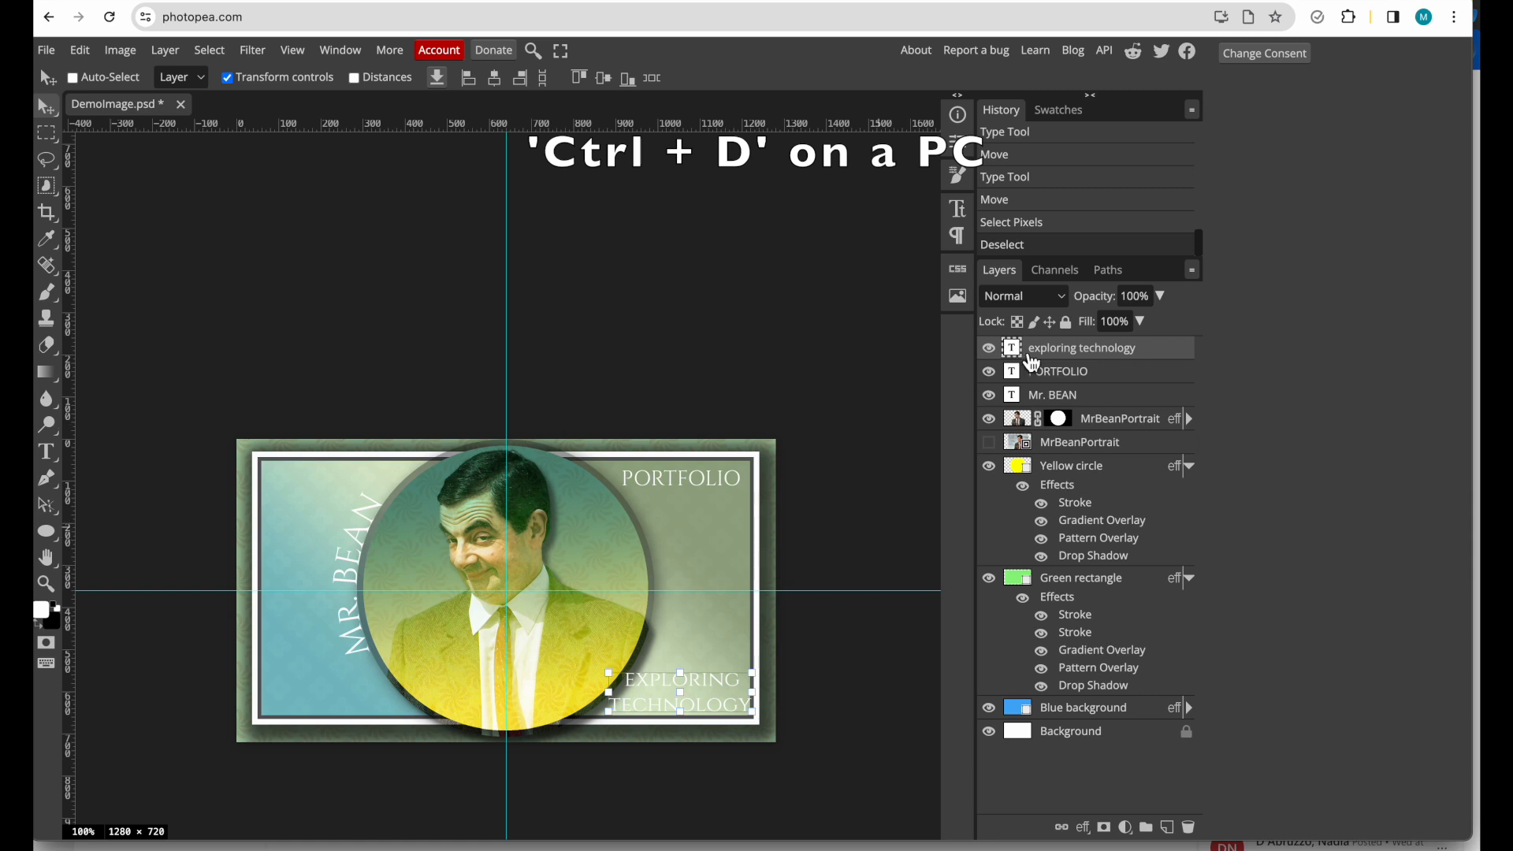
- Scale the "exploring technology" text to 82.75% and shift it slightly up and left, away from the white frame's corner
key(ctrl+t)
drag(609, 674, 633, 679)
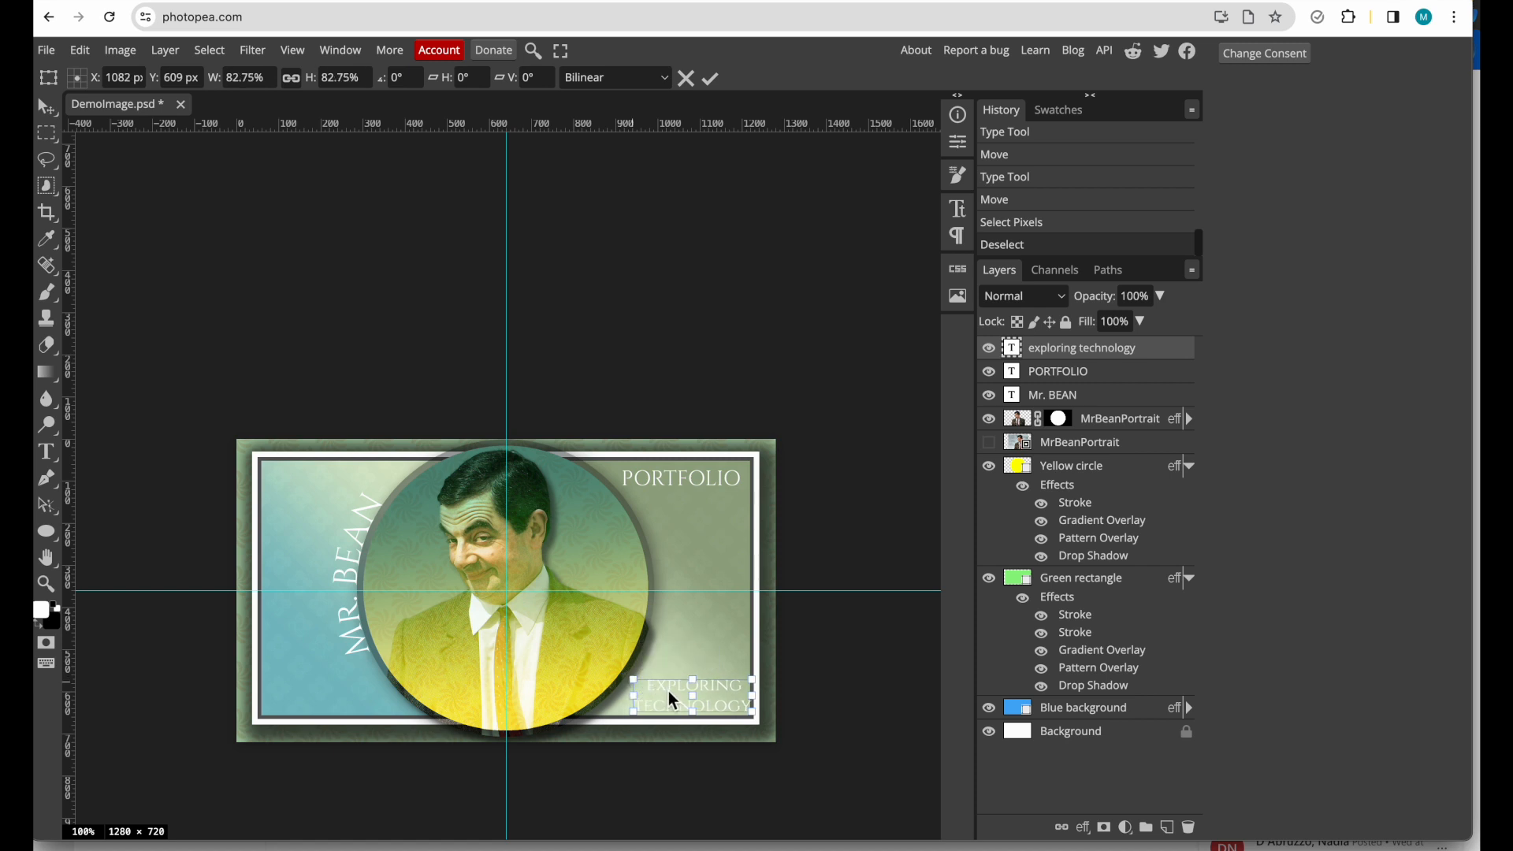
drag(666, 694, 659, 688)
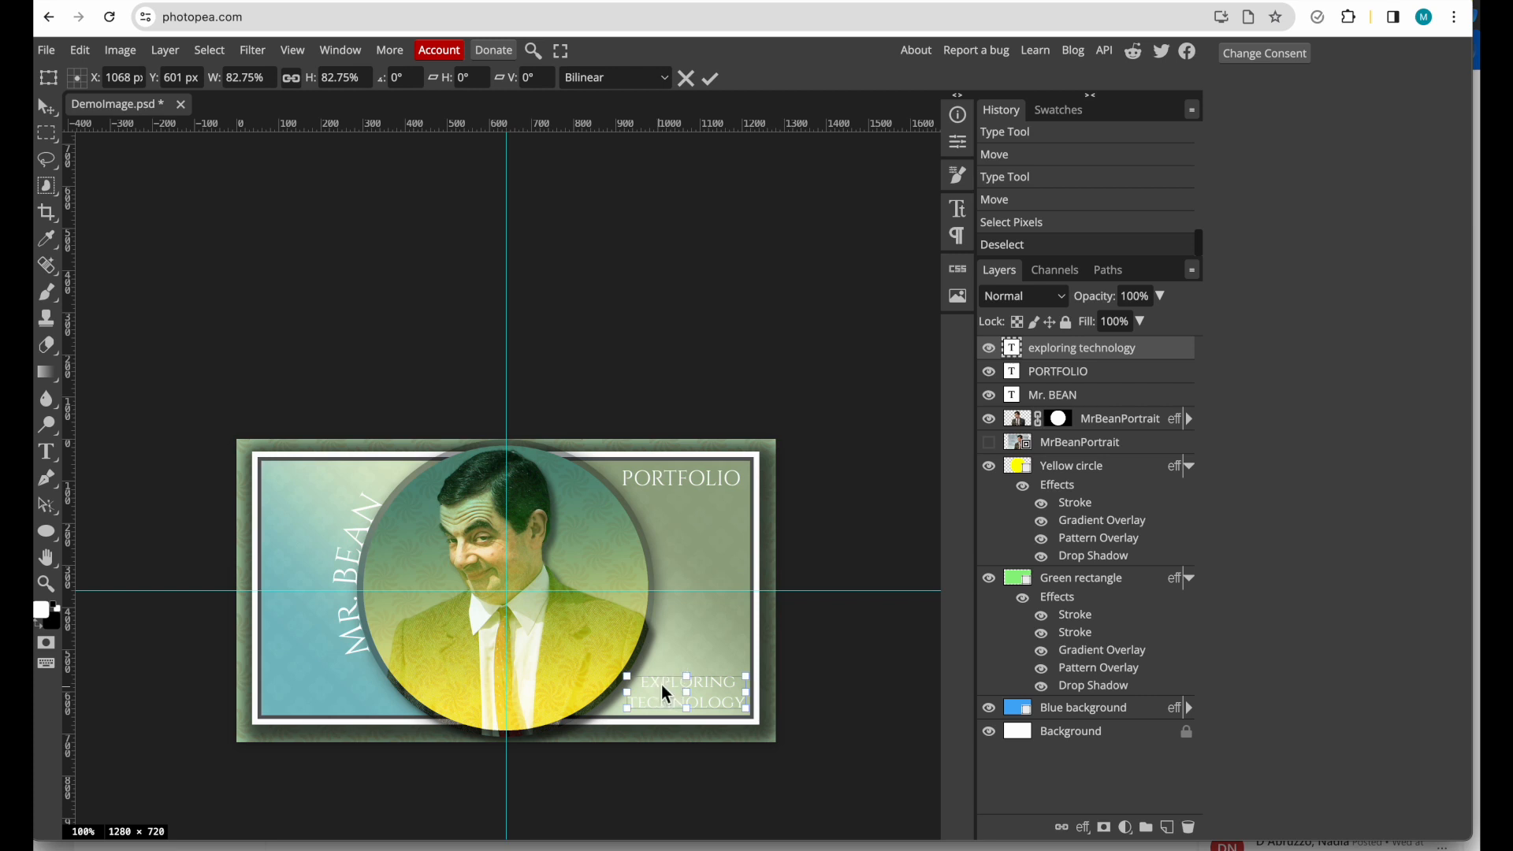
key(Return)
click(654, 684)
key(Return)
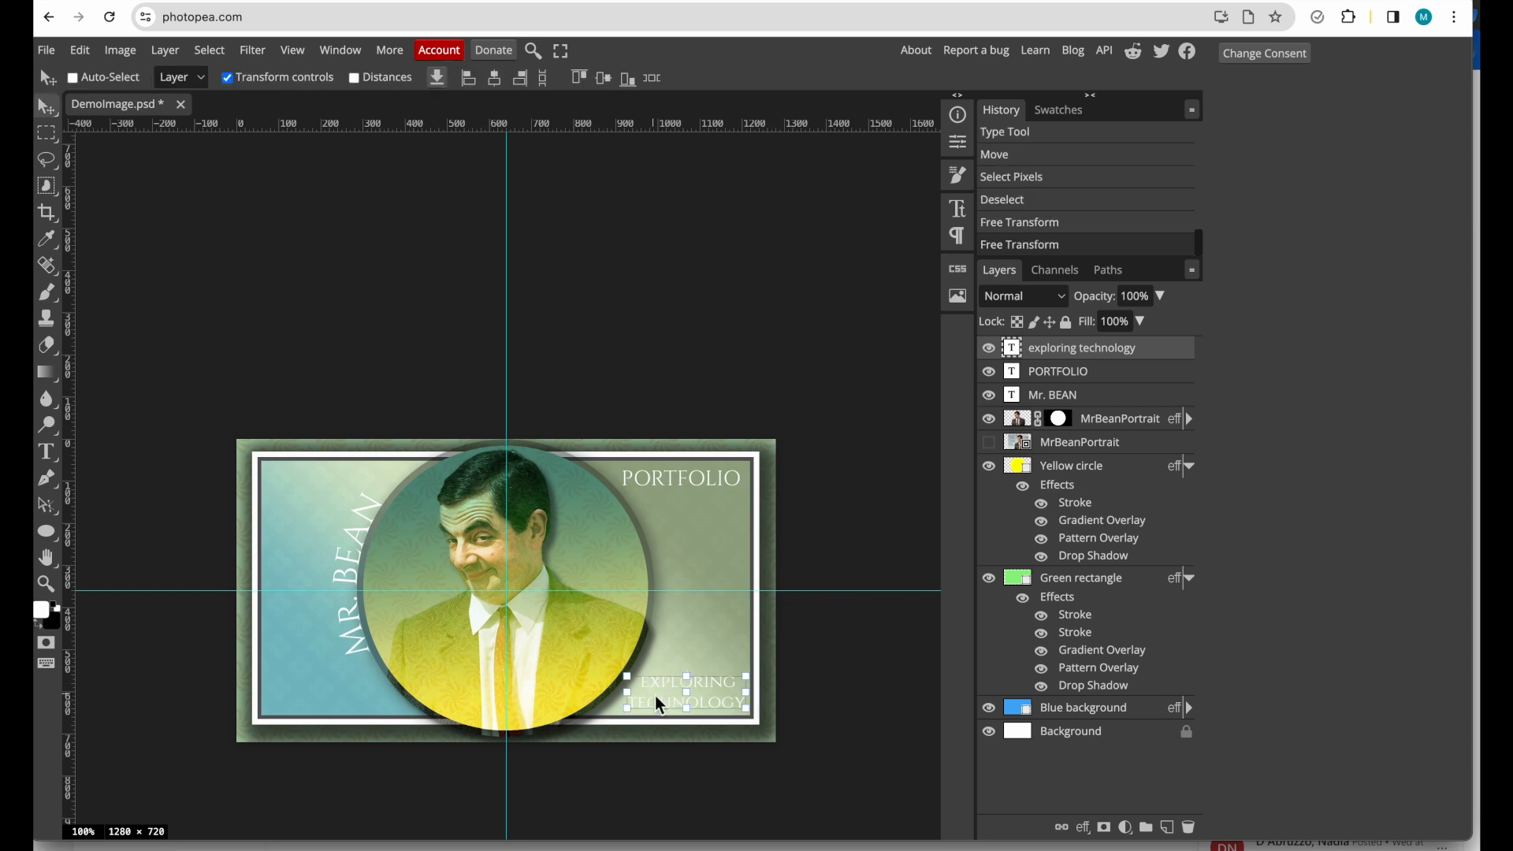
- Recolor the "exploring technology" text to a dark blue-grey
double_click(659, 697)
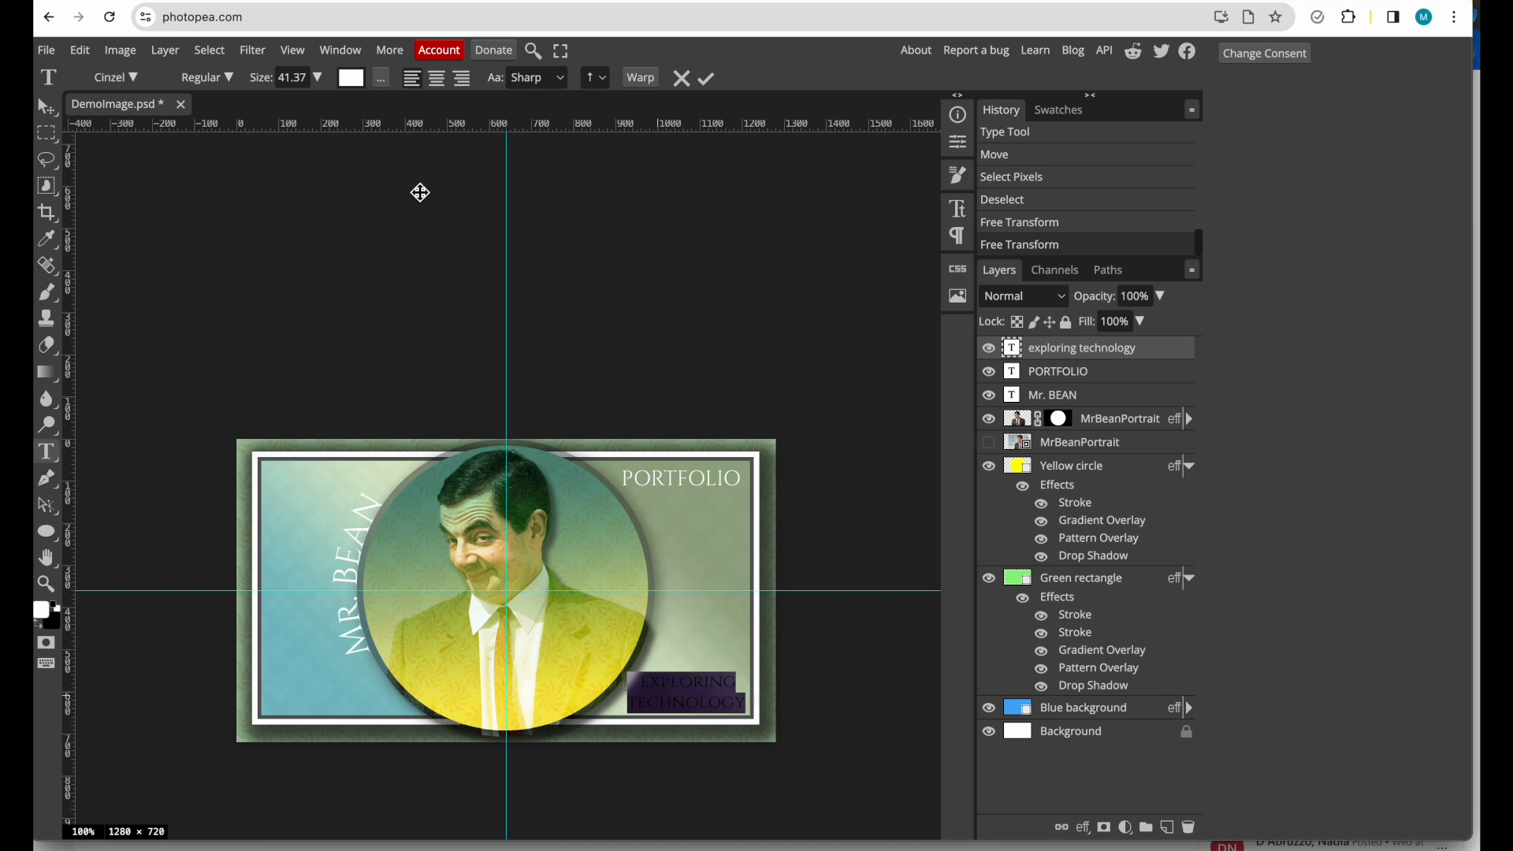
click(351, 77)
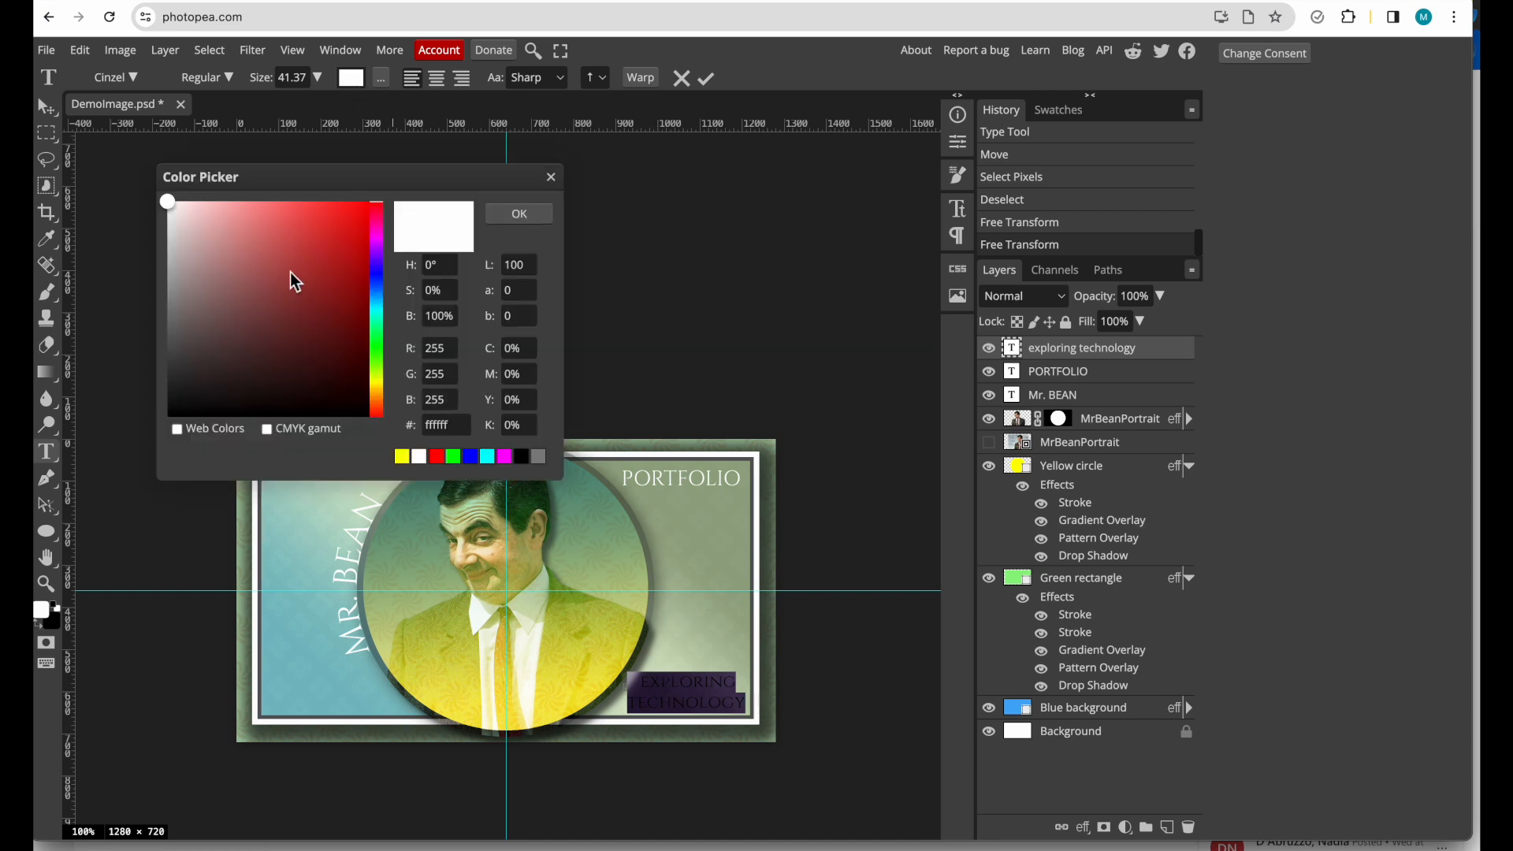
click(378, 288)
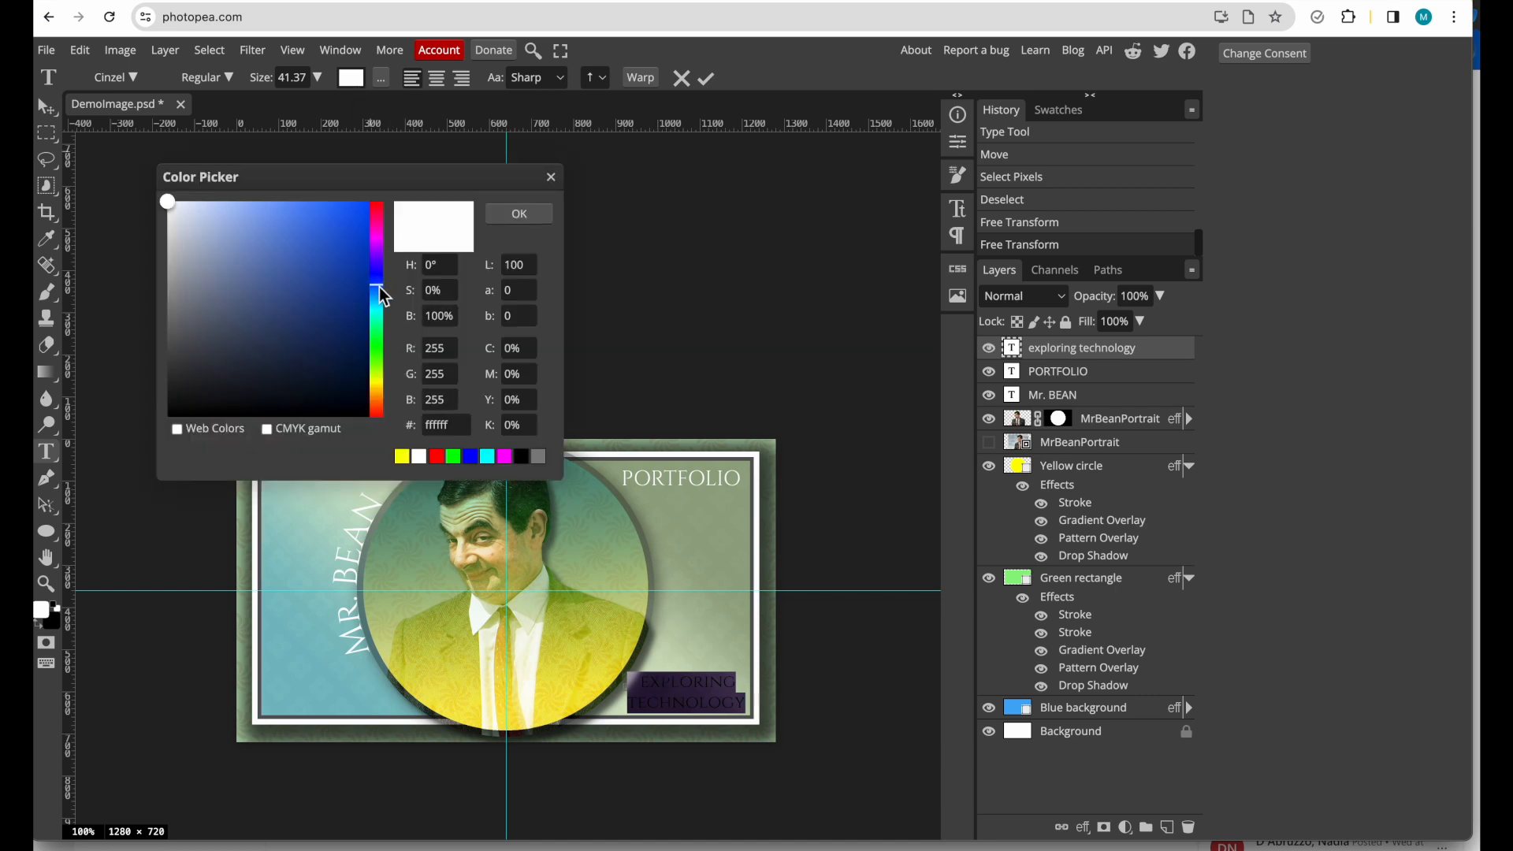
click(192, 329)
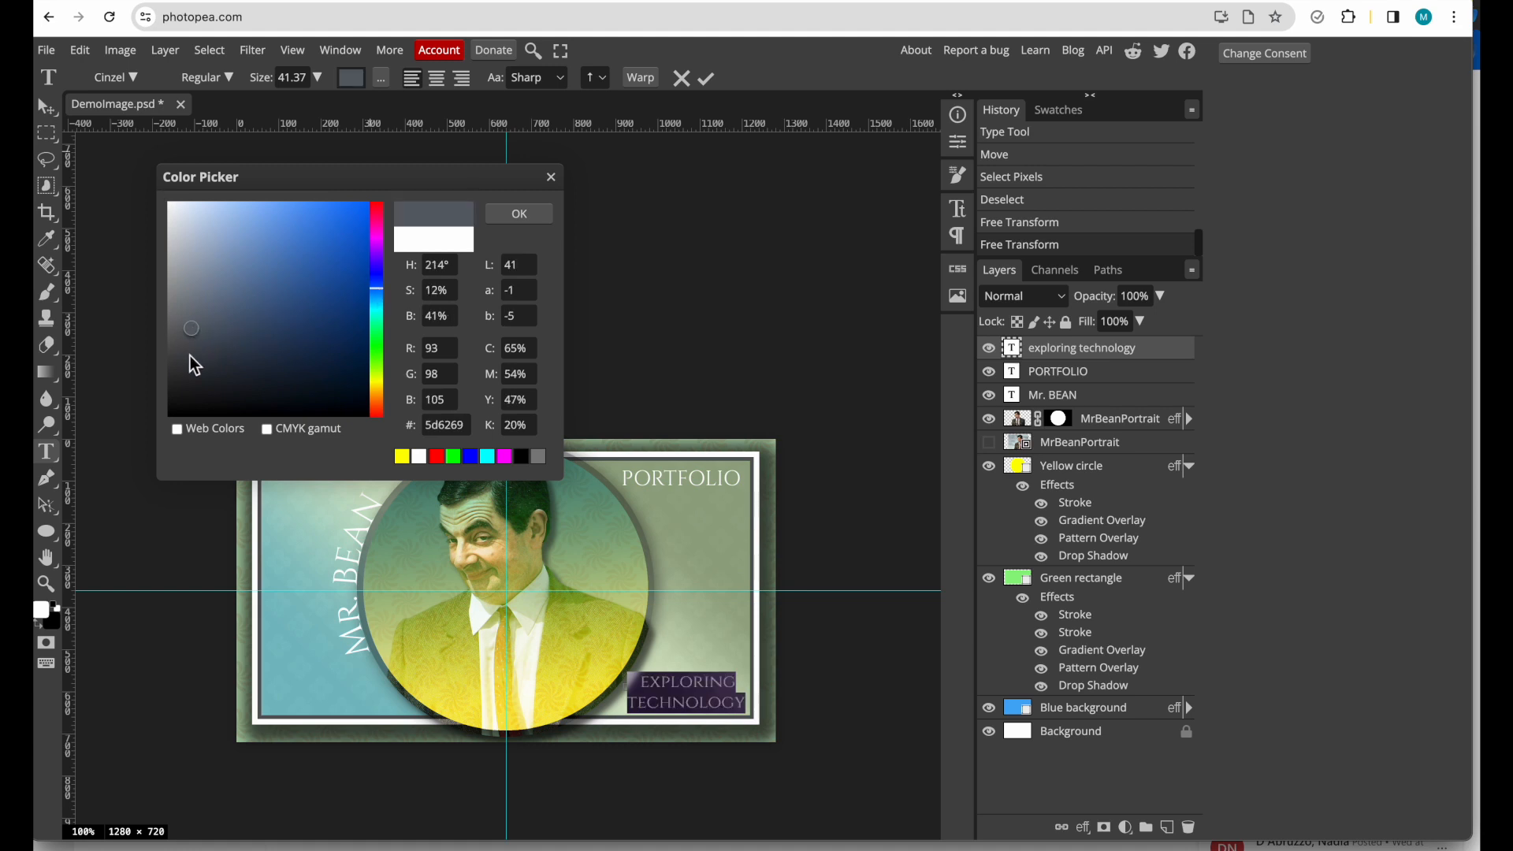
click(188, 355)
click(530, 214)
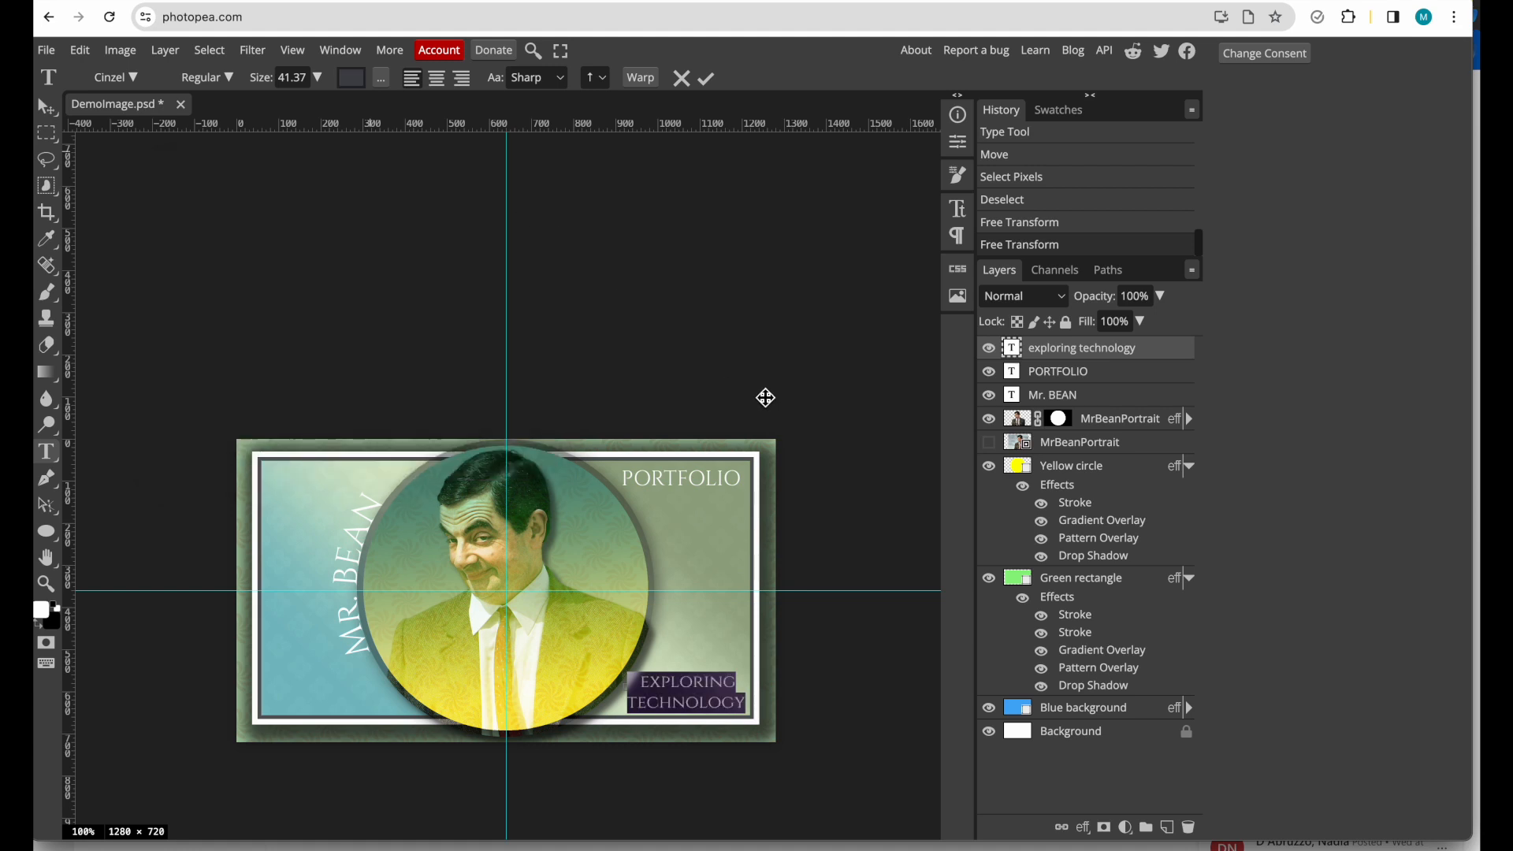
click(1119, 385)
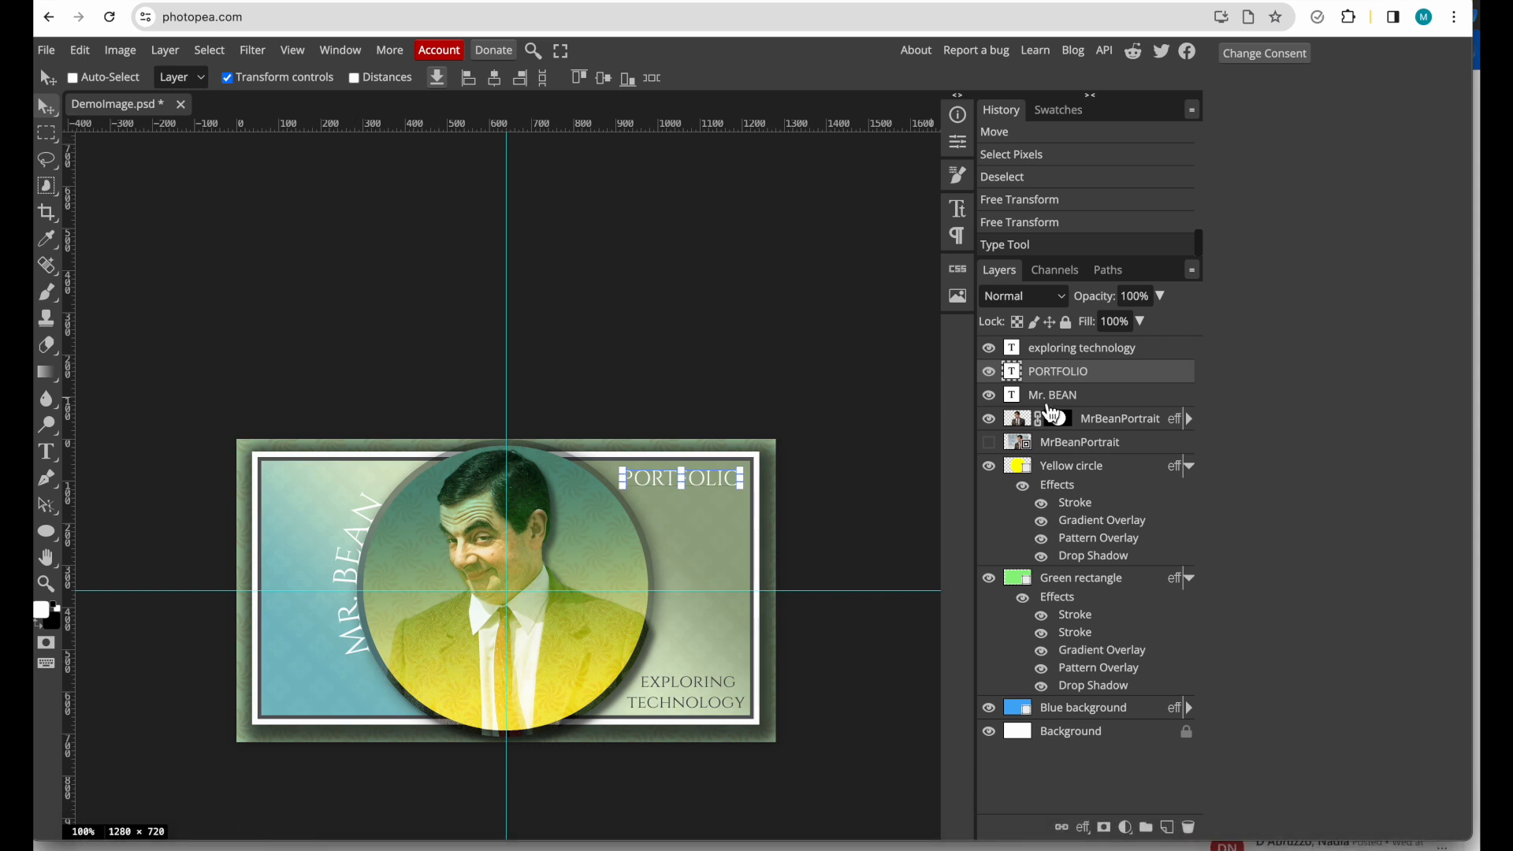
click(1069, 452)
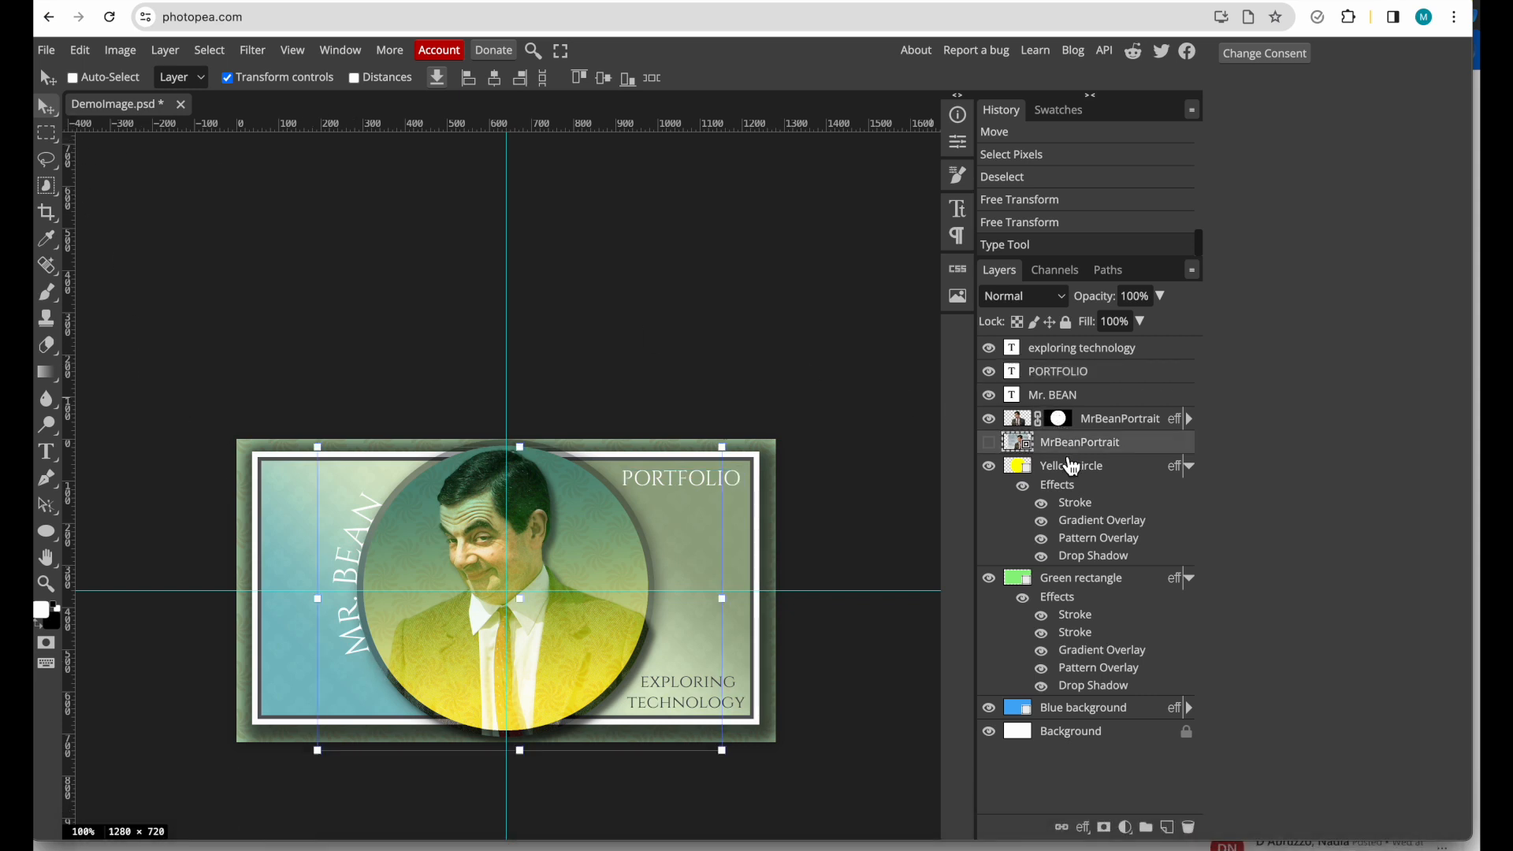
click(1081, 546)
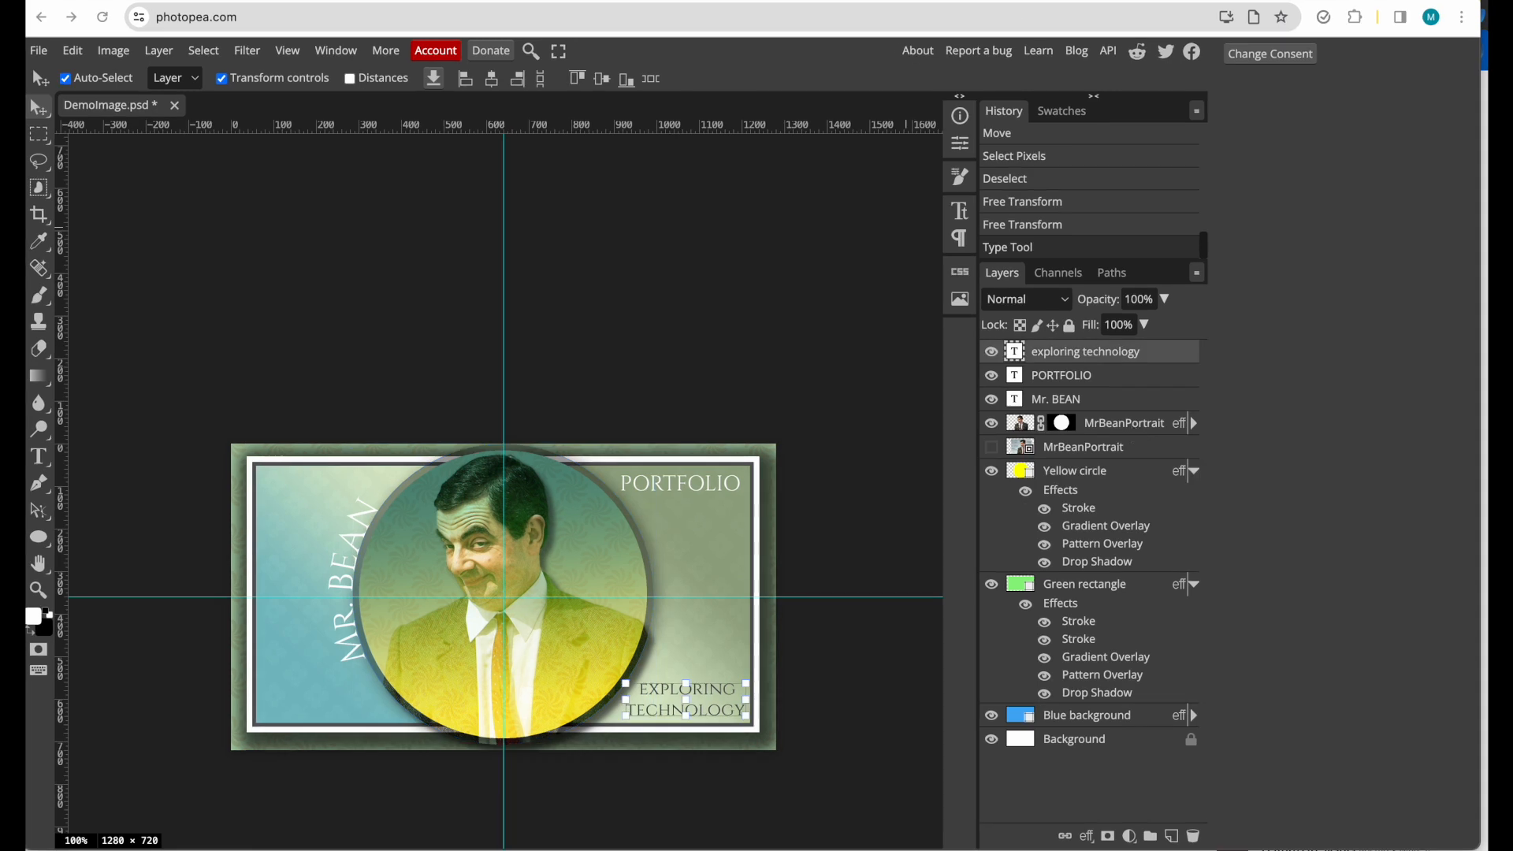
click(1092, 384)
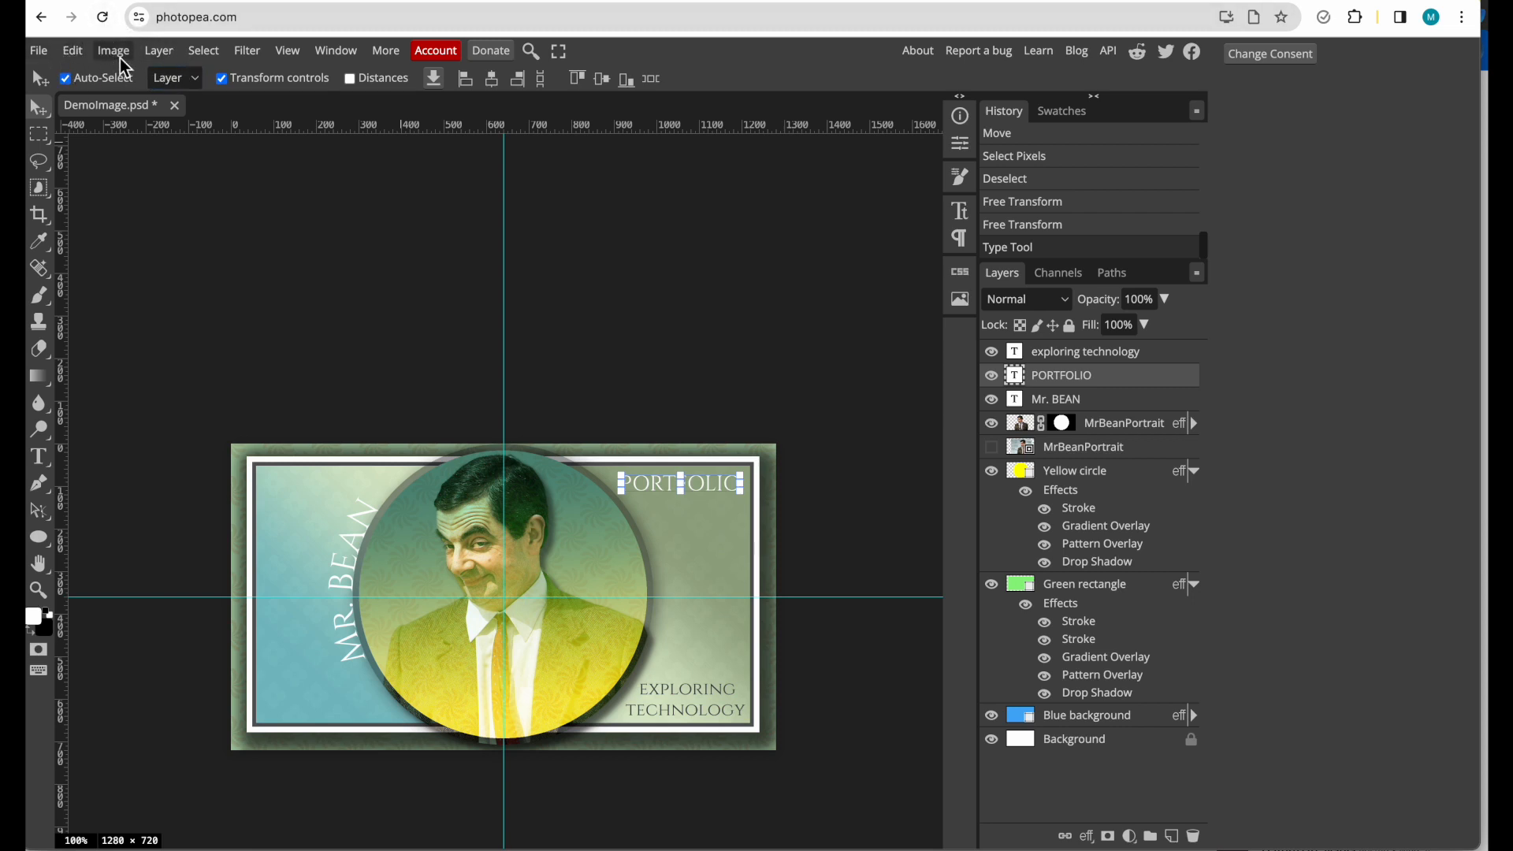
- Save the document as DemoImage.psd in the ExploringTech folder, replacing the existing file
click(39, 52)
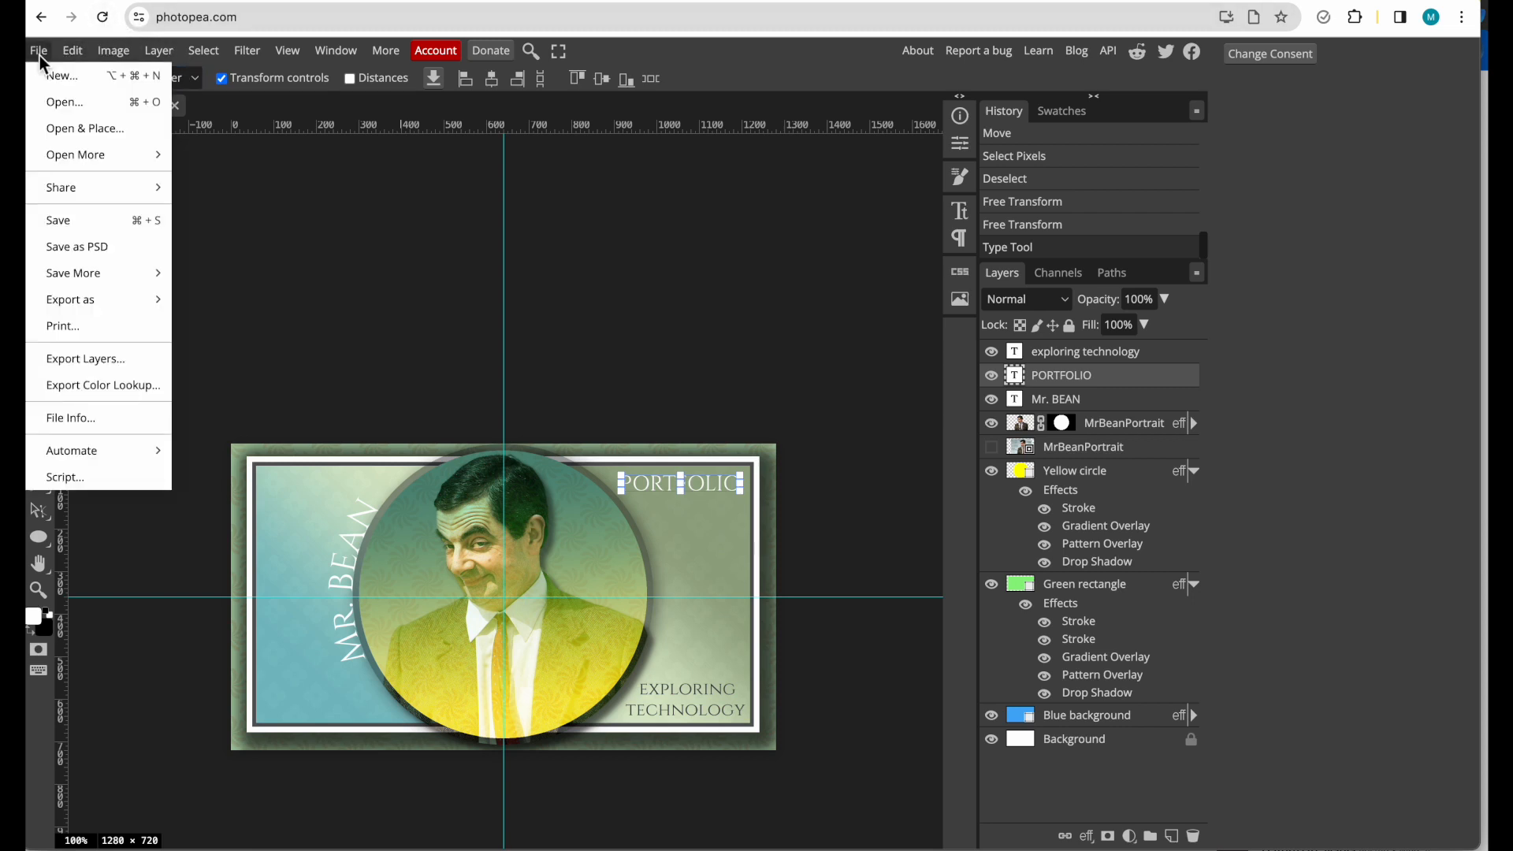
click(71, 249)
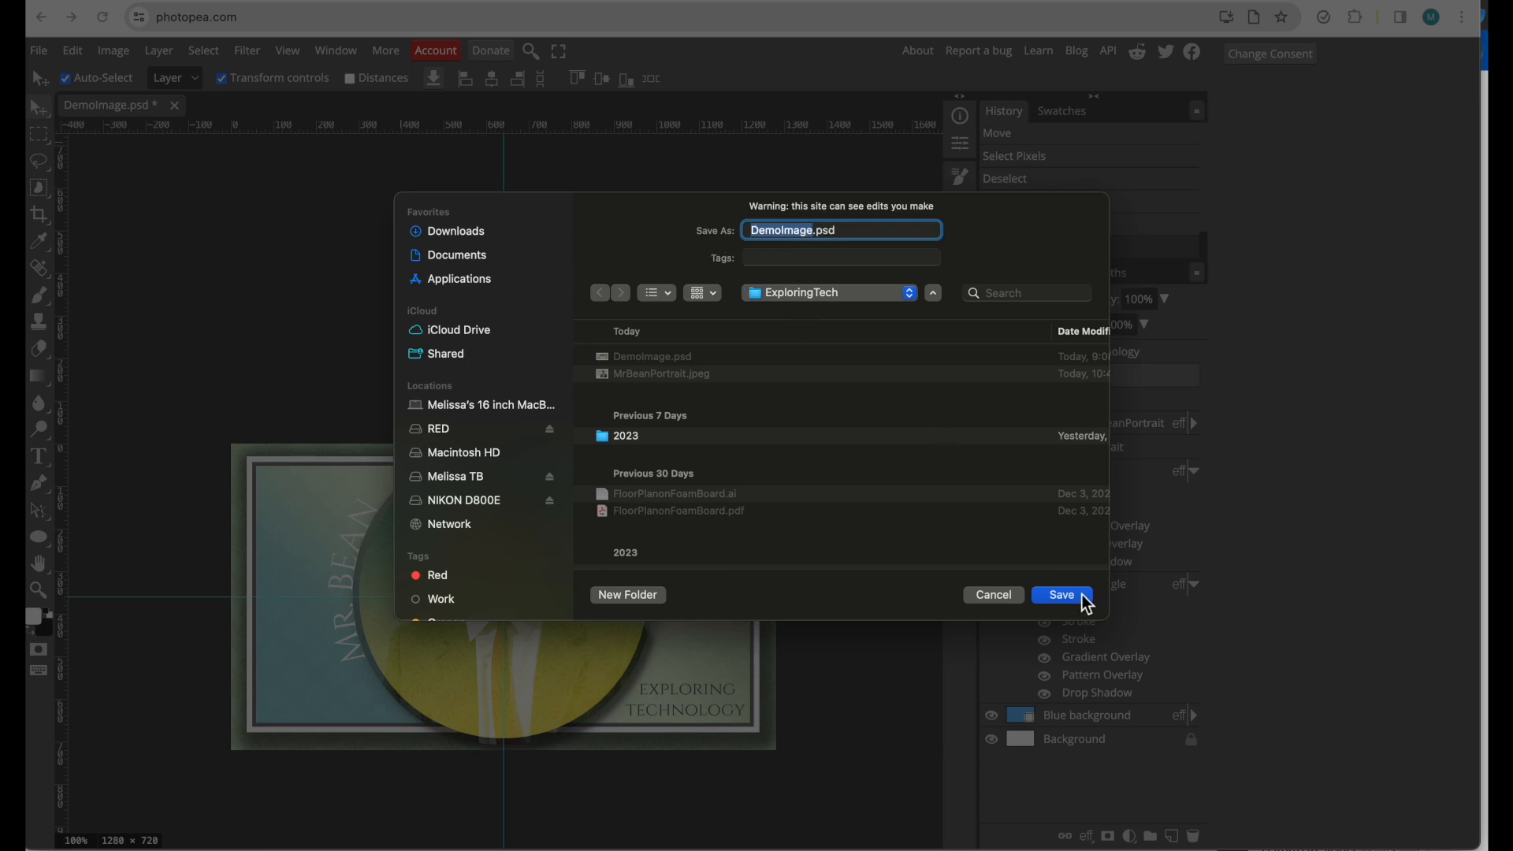
click(1061, 594)
click(801, 492)
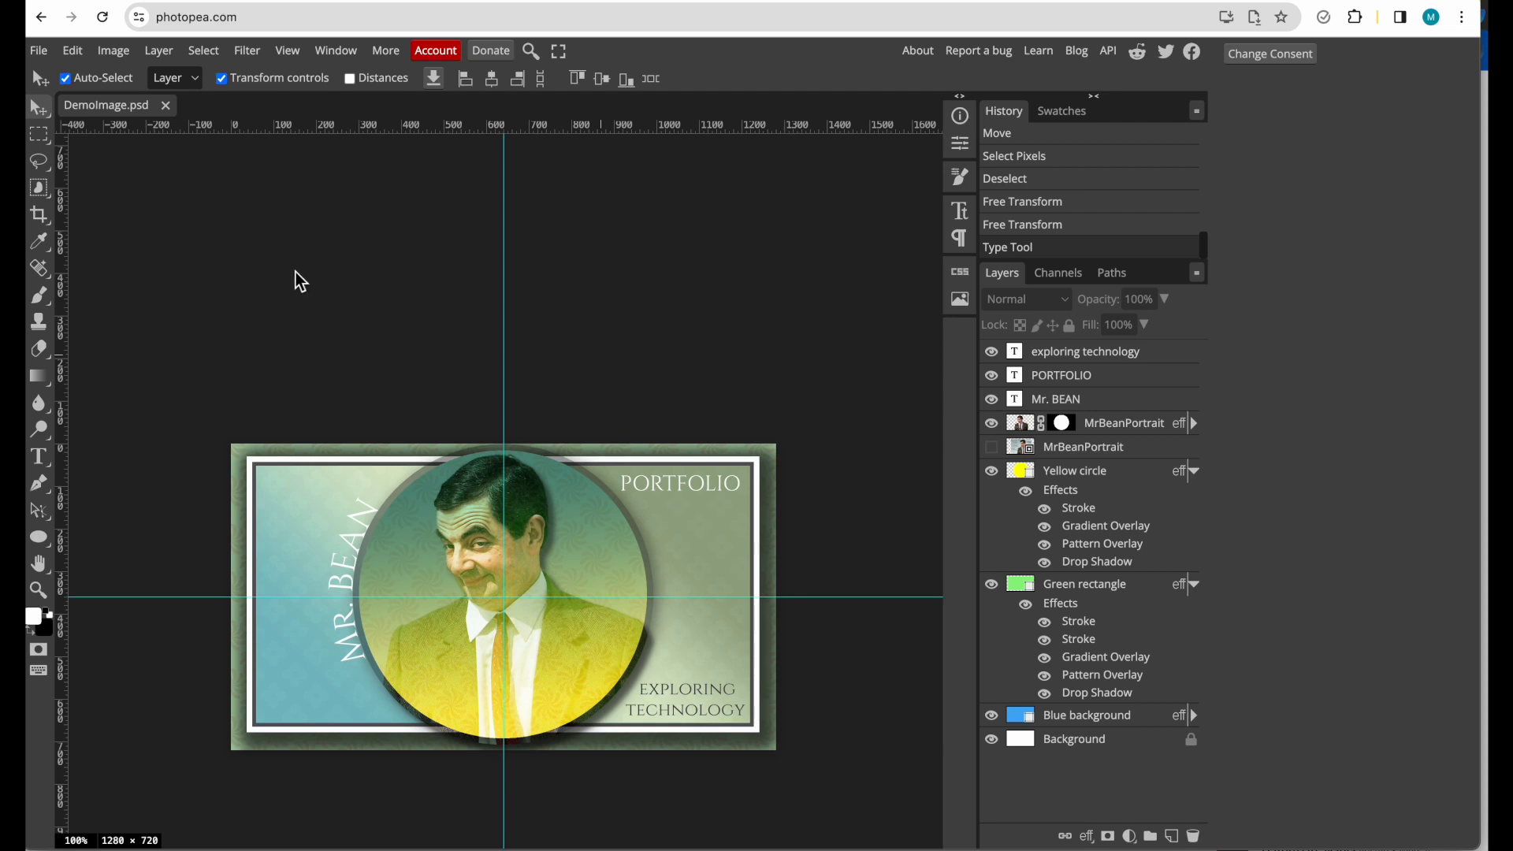
- Export the image as a 1280 × 720 px JPG named DemoImage at 100% quality
click(40, 53)
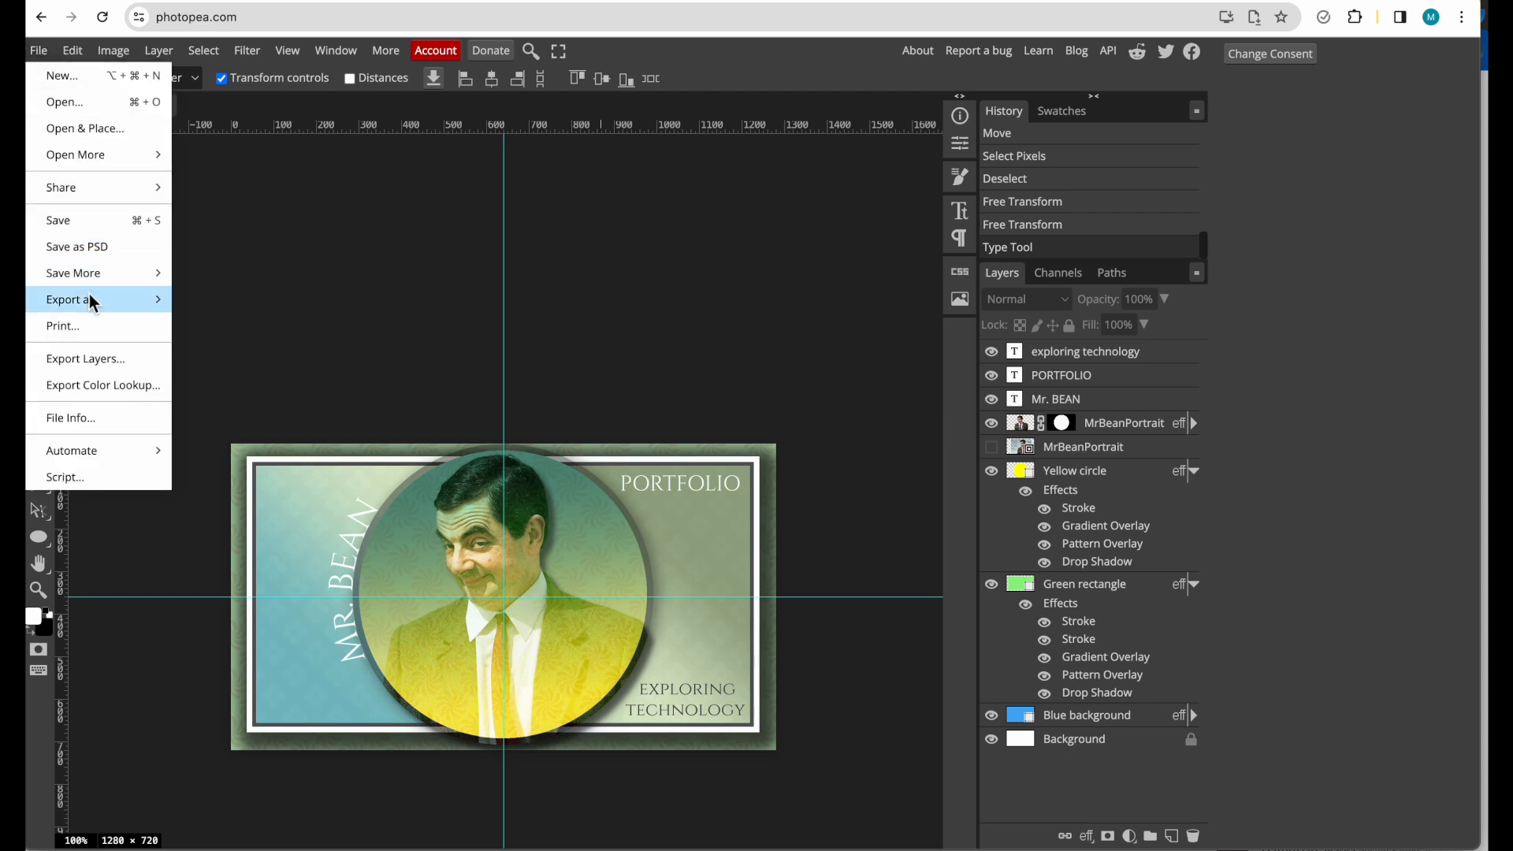
mouse_move(90, 298)
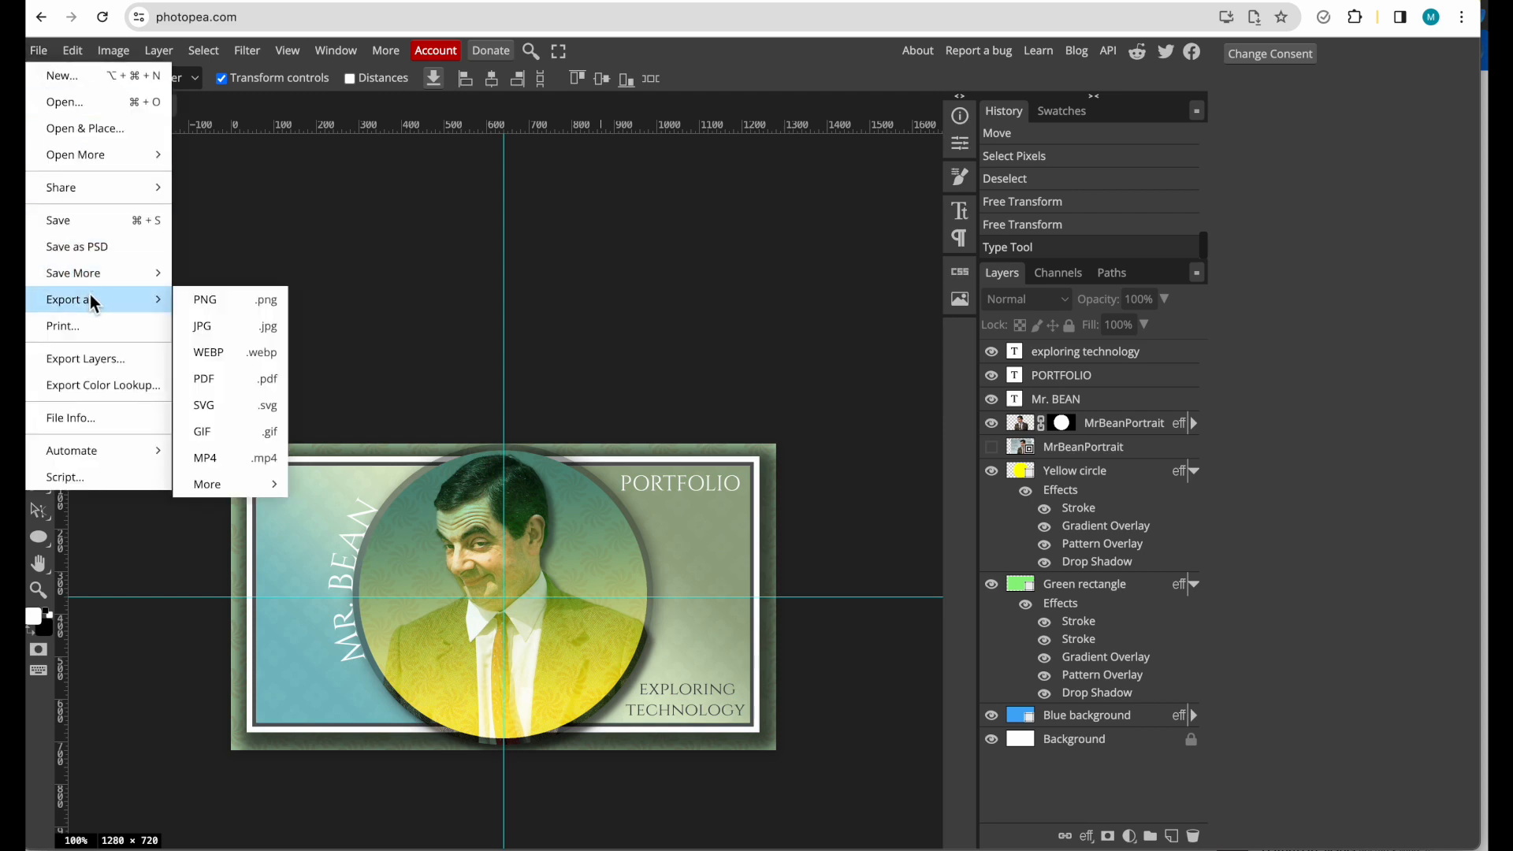
click(204, 325)
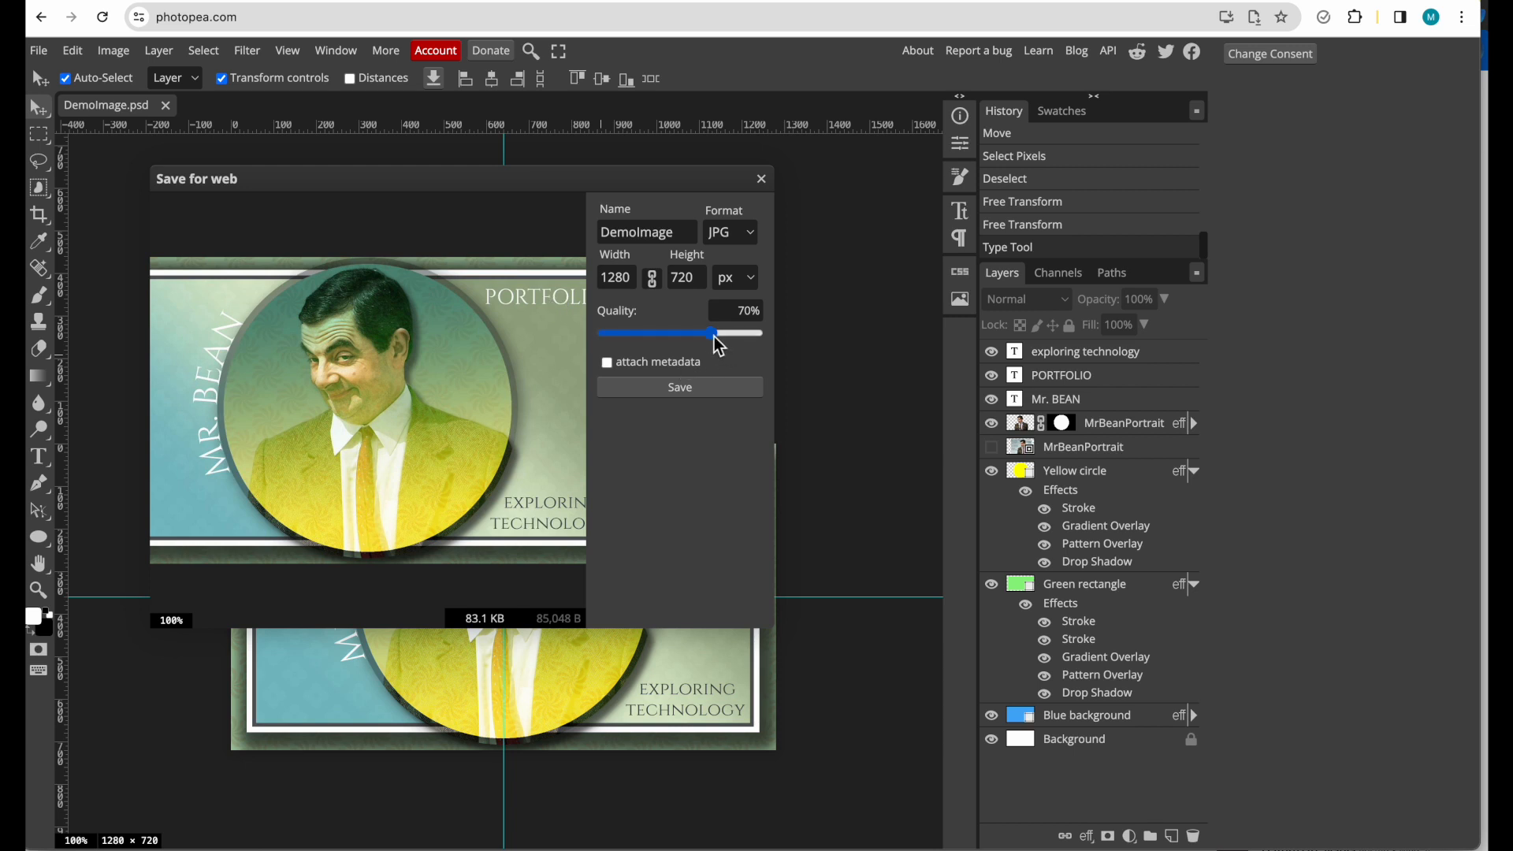
drag(713, 335, 774, 339)
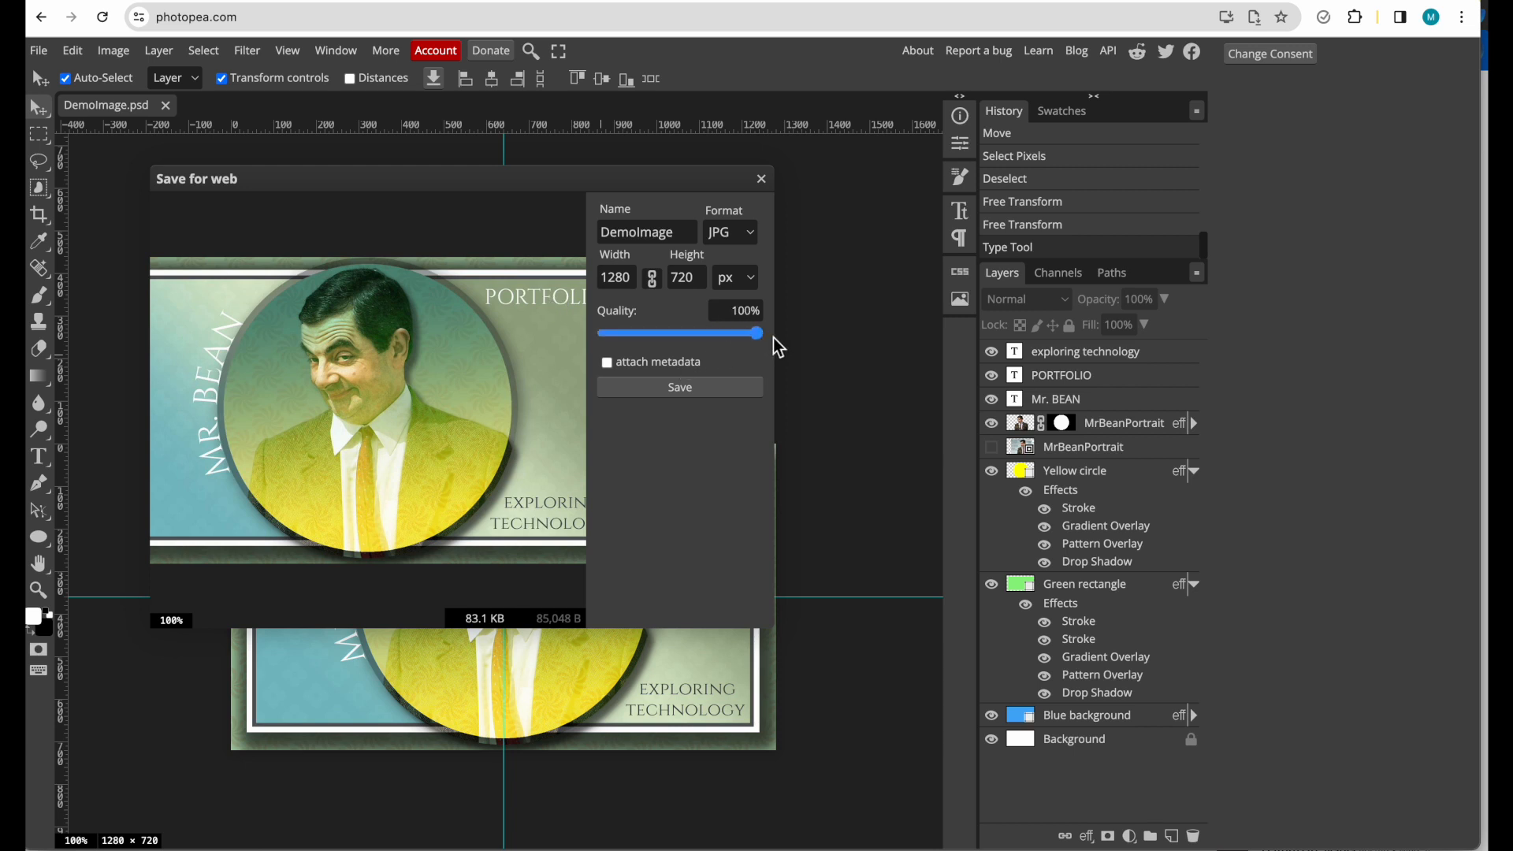
click(704, 288)
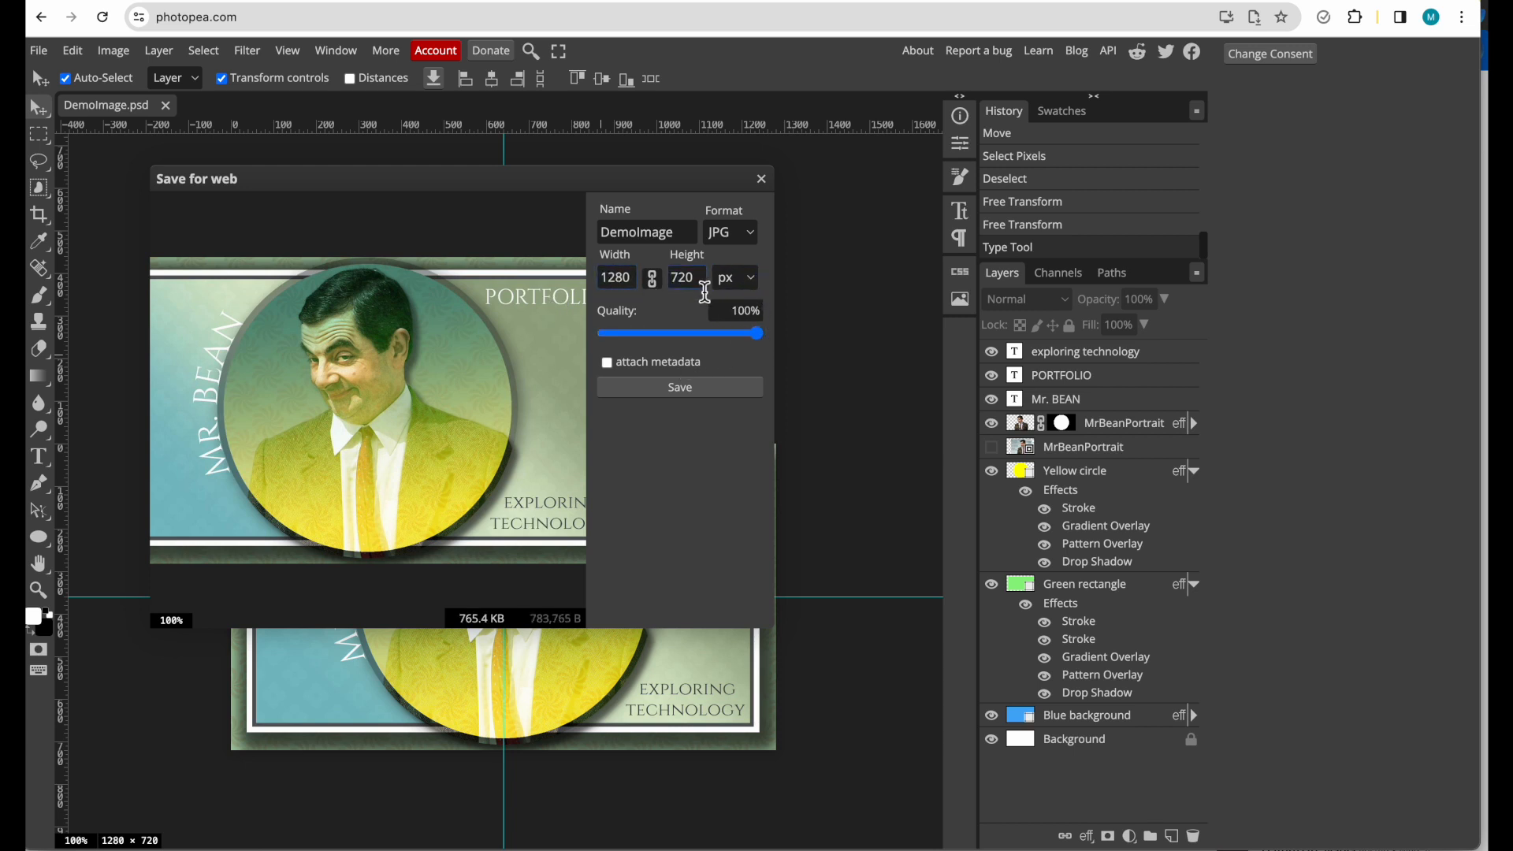
click(681, 389)
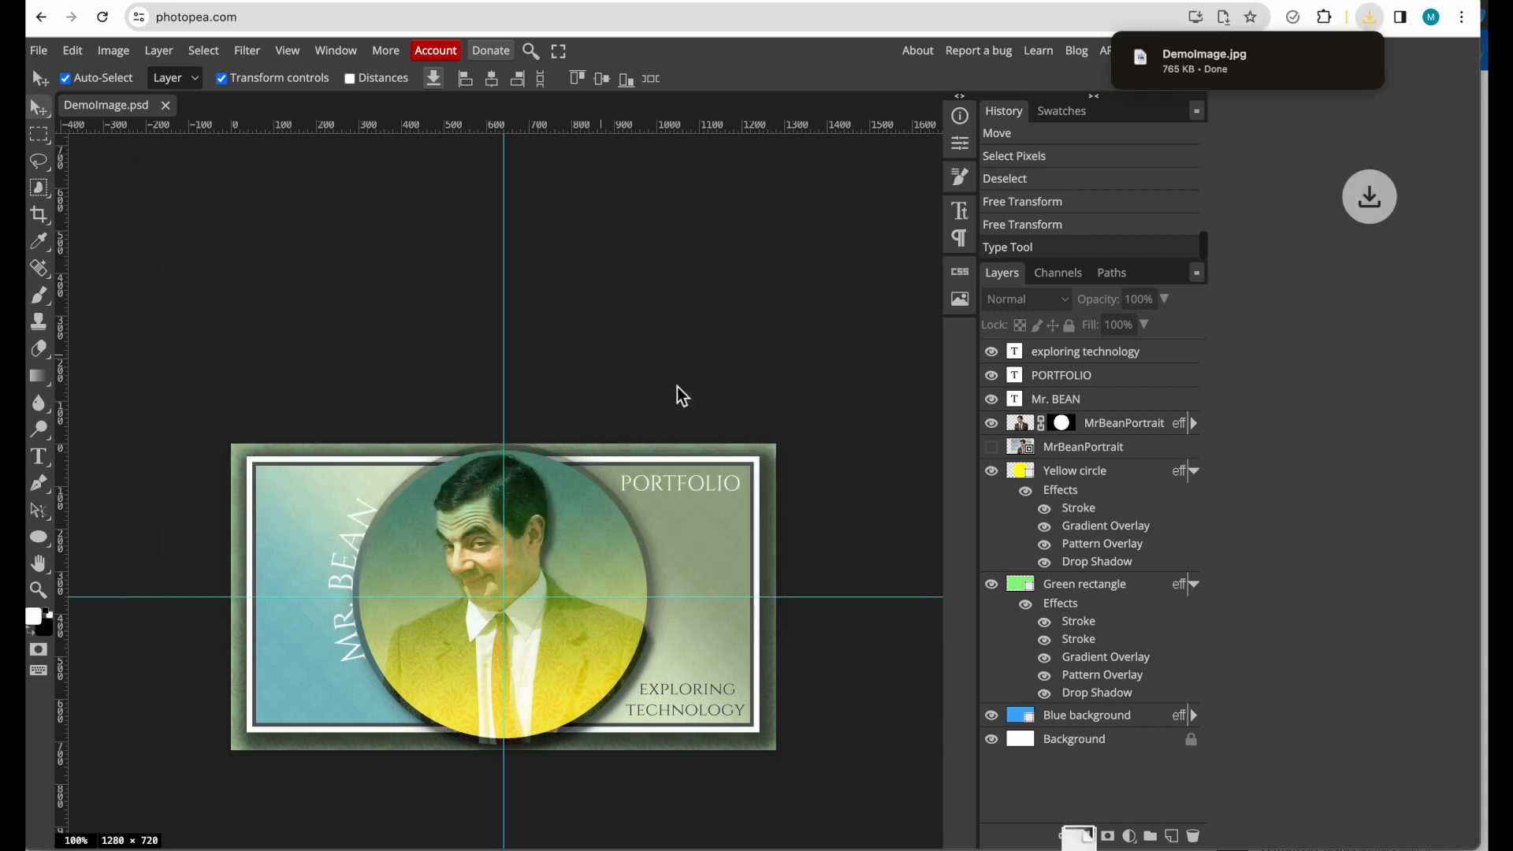